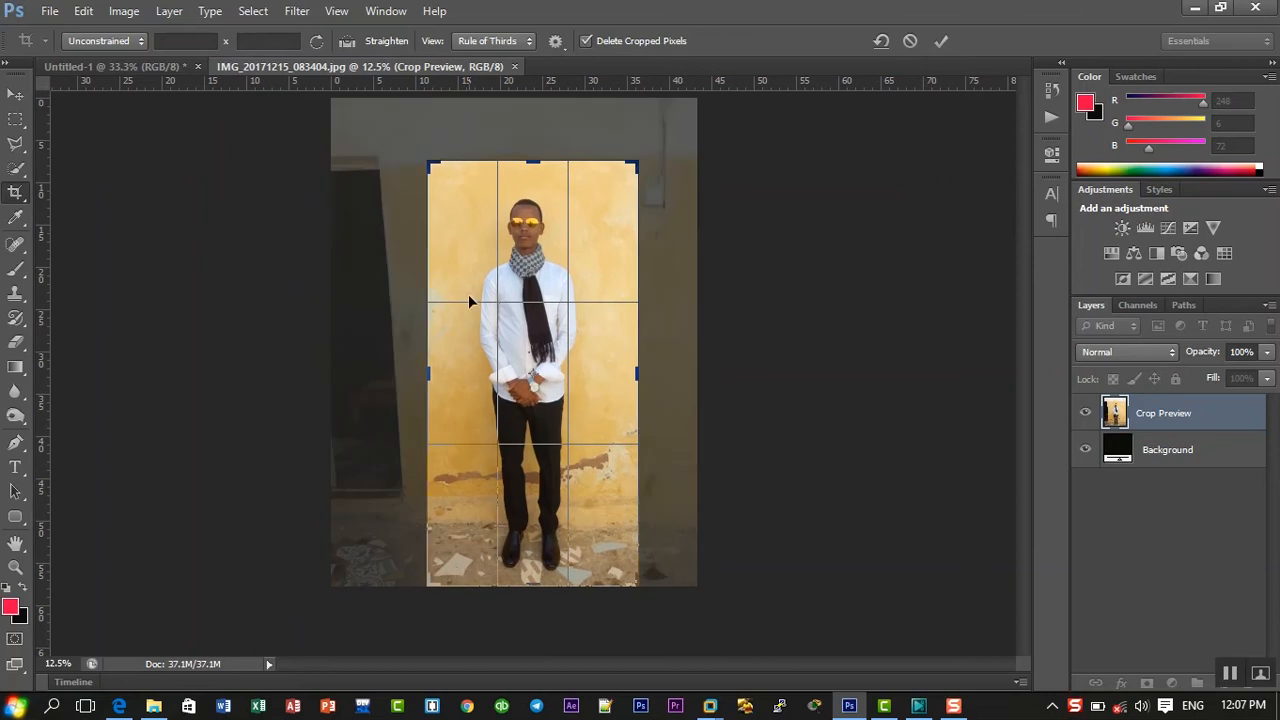
# - Widen the crop frame on both sides of the standing man and apply the crop
pyautogui.moveTo(429, 375); pyautogui.dragTo(418, 375)
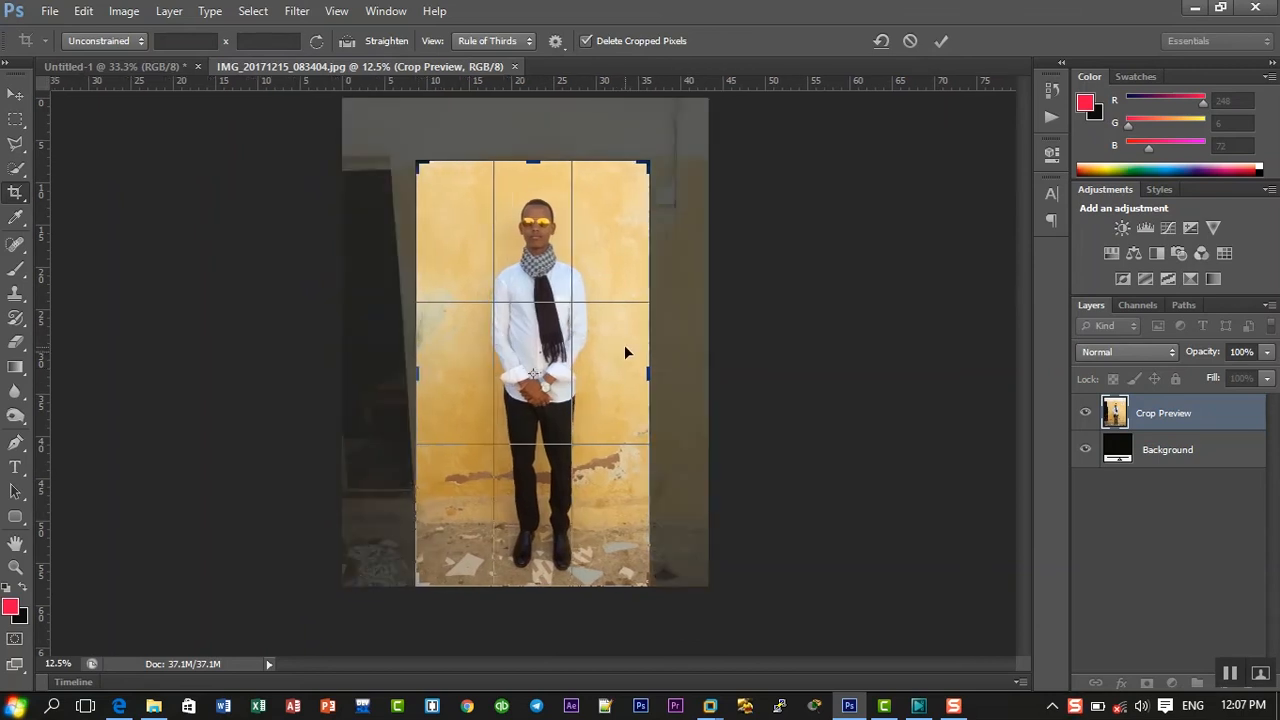
pyautogui.moveTo(649, 379); pyautogui.dragTo(670, 375)
pyautogui.click(941, 41)
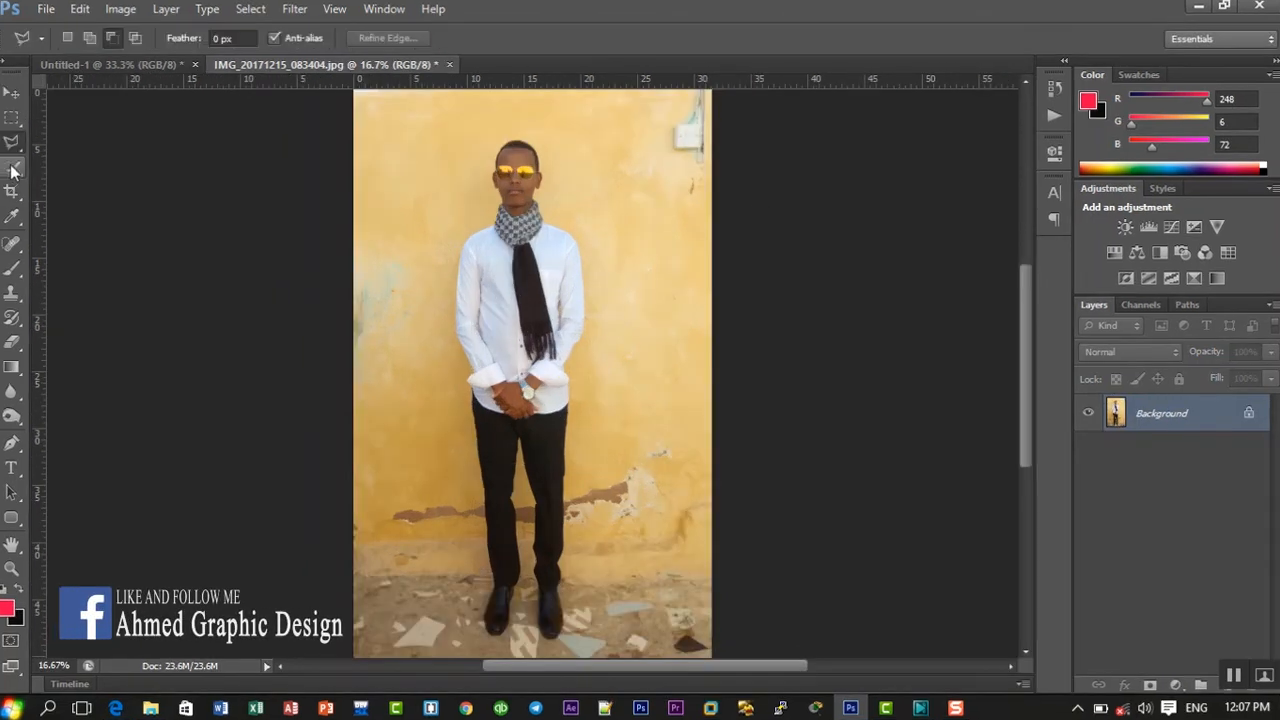
# - Select the wall and ground on both sides of the man with the Quick Selection tool
pyautogui.click(13, 170)
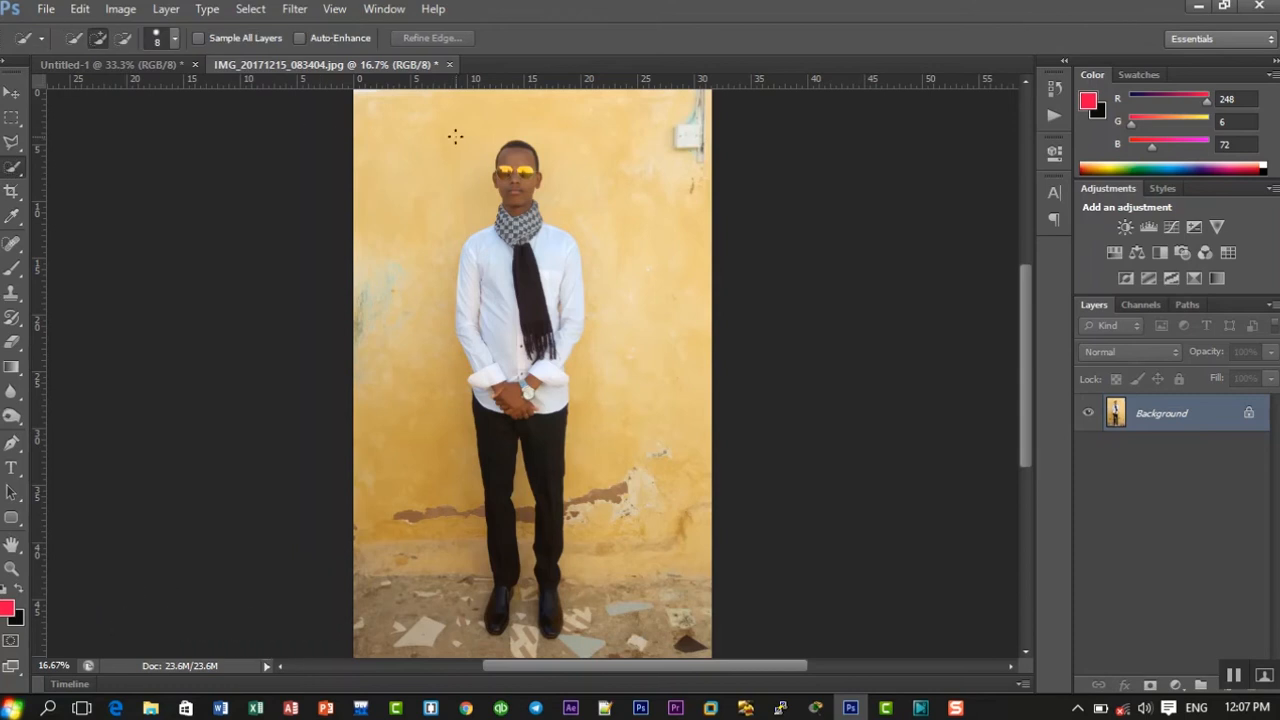
pyautogui.click(417, 104)
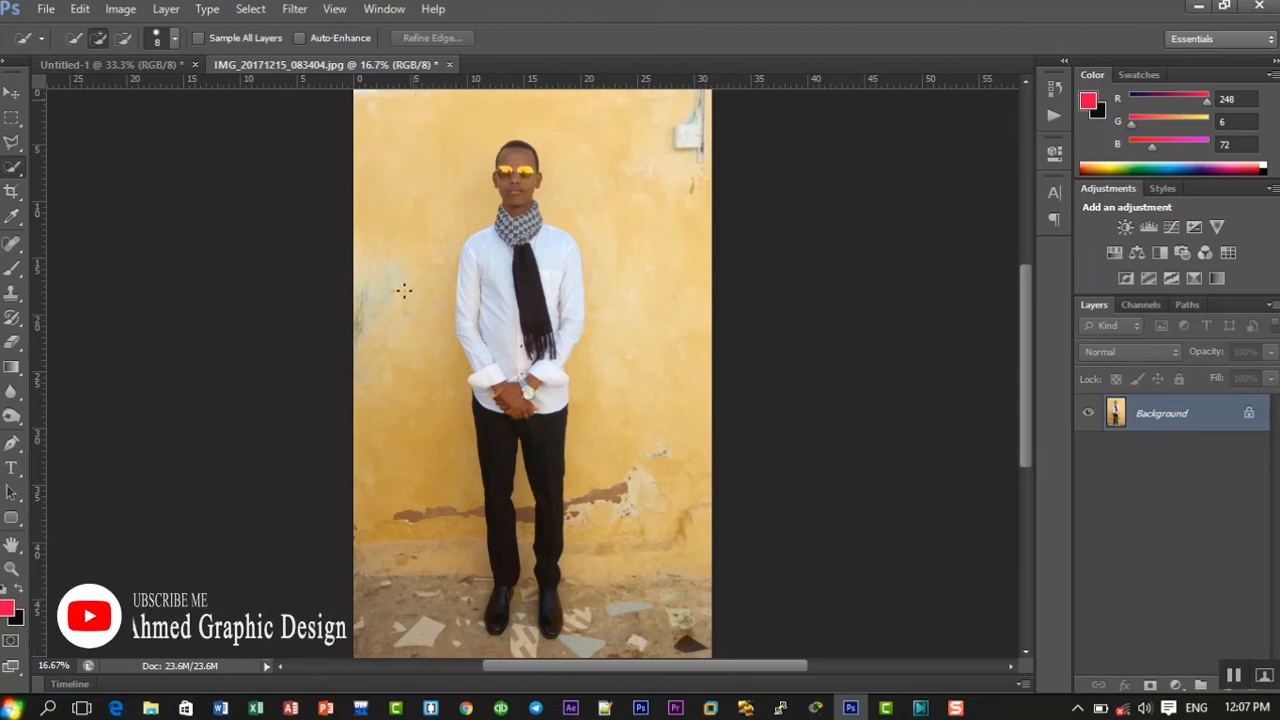
pyautogui.moveTo(403, 298)
pyautogui.mouseDown()
pyautogui.moveTo(381, 683)
pyautogui.moveTo(395, 718)
pyautogui.moveTo(434, 661)
pyautogui.moveTo(459, 550)
pyautogui.moveTo(433, 578)
pyautogui.mouseUp()
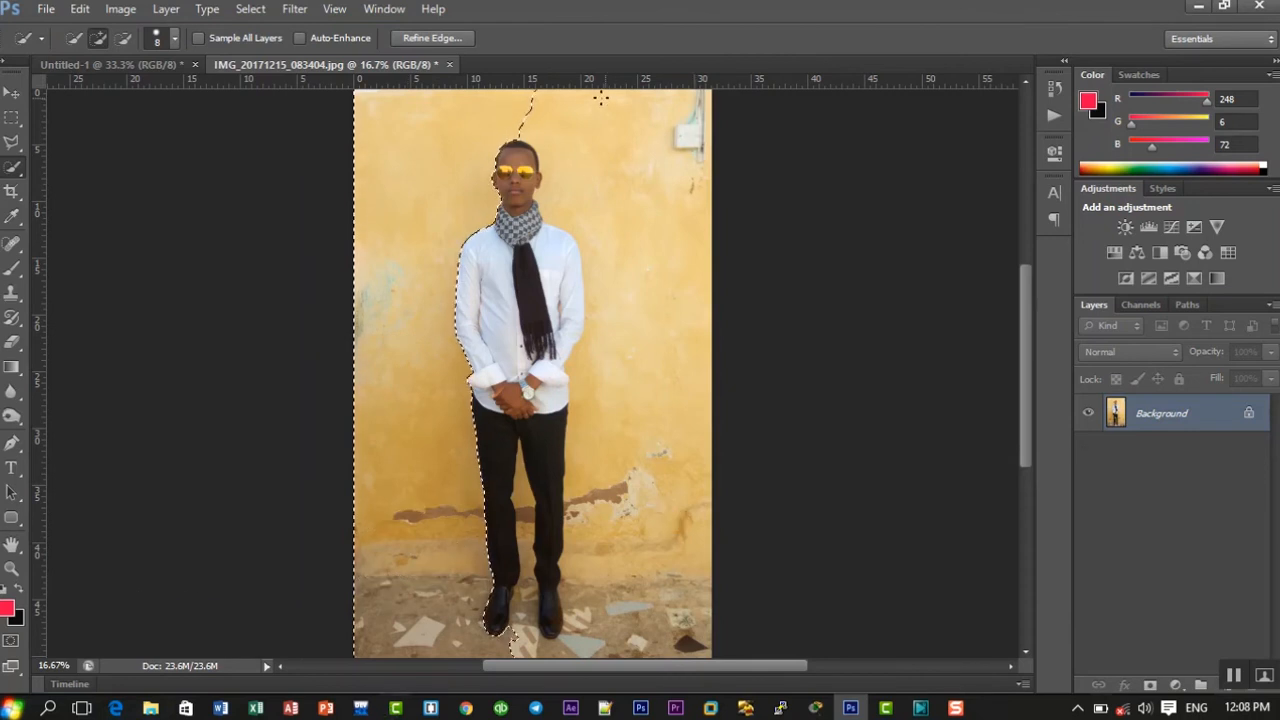
pyautogui.moveTo(682, 177)
pyautogui.mouseDown()
pyautogui.moveTo(695, 363)
pyautogui.moveTo(654, 593)
pyautogui.moveTo(617, 636)
pyautogui.mouseUp()
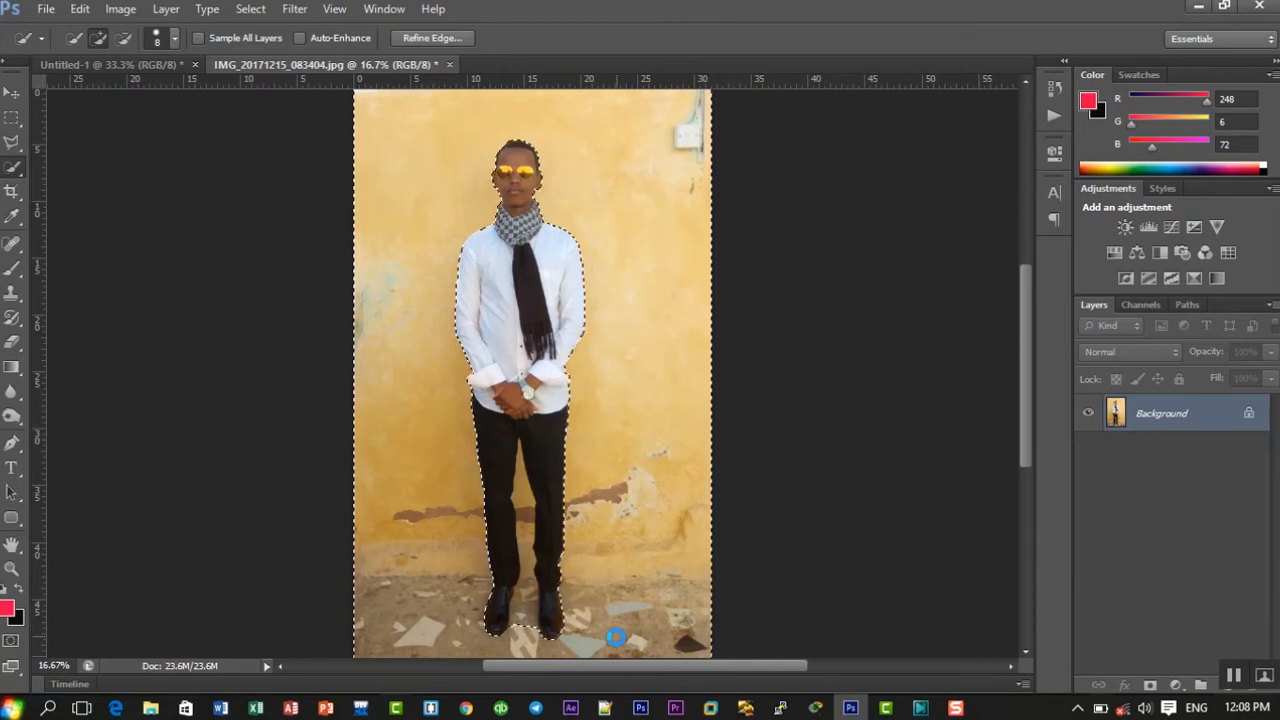
# - Add the background between the man's shoes and legs to the selection
pyautogui.hotkey('ctrl', '+')
pyautogui.hotkey('ctrl', '+')
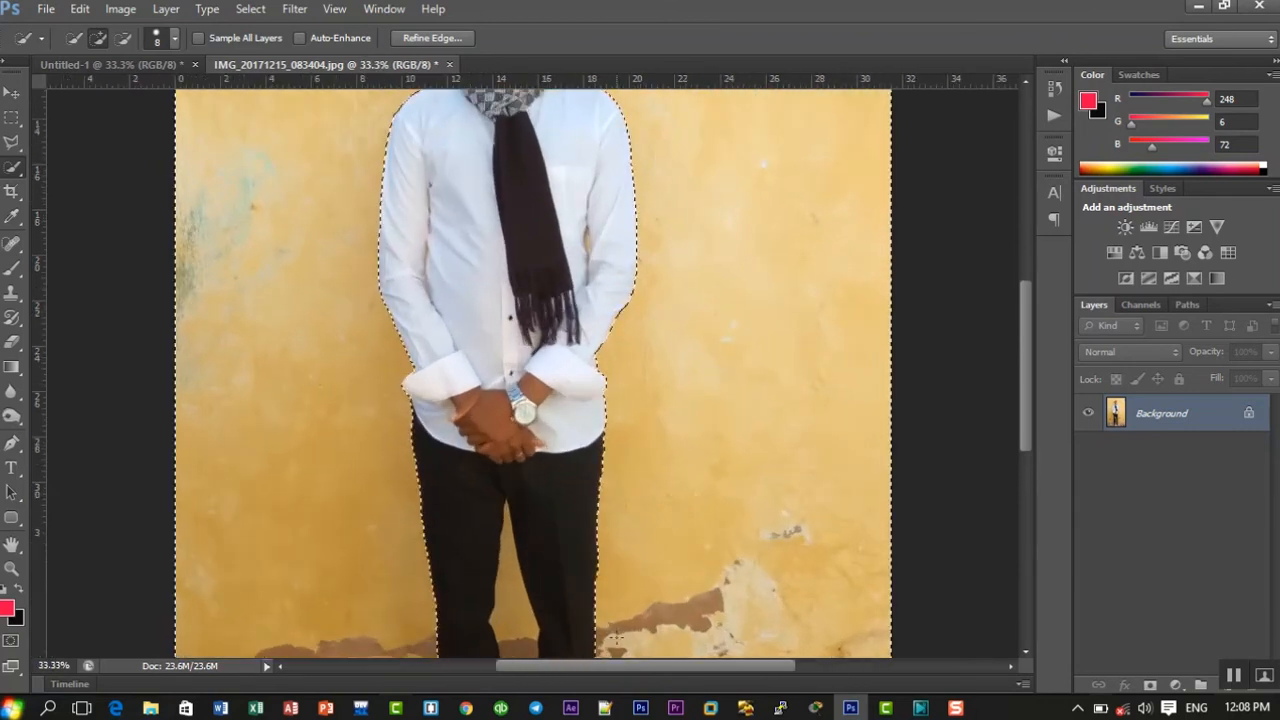
pyautogui.moveTo(1024, 382); pyautogui.dragTo(1028, 484)
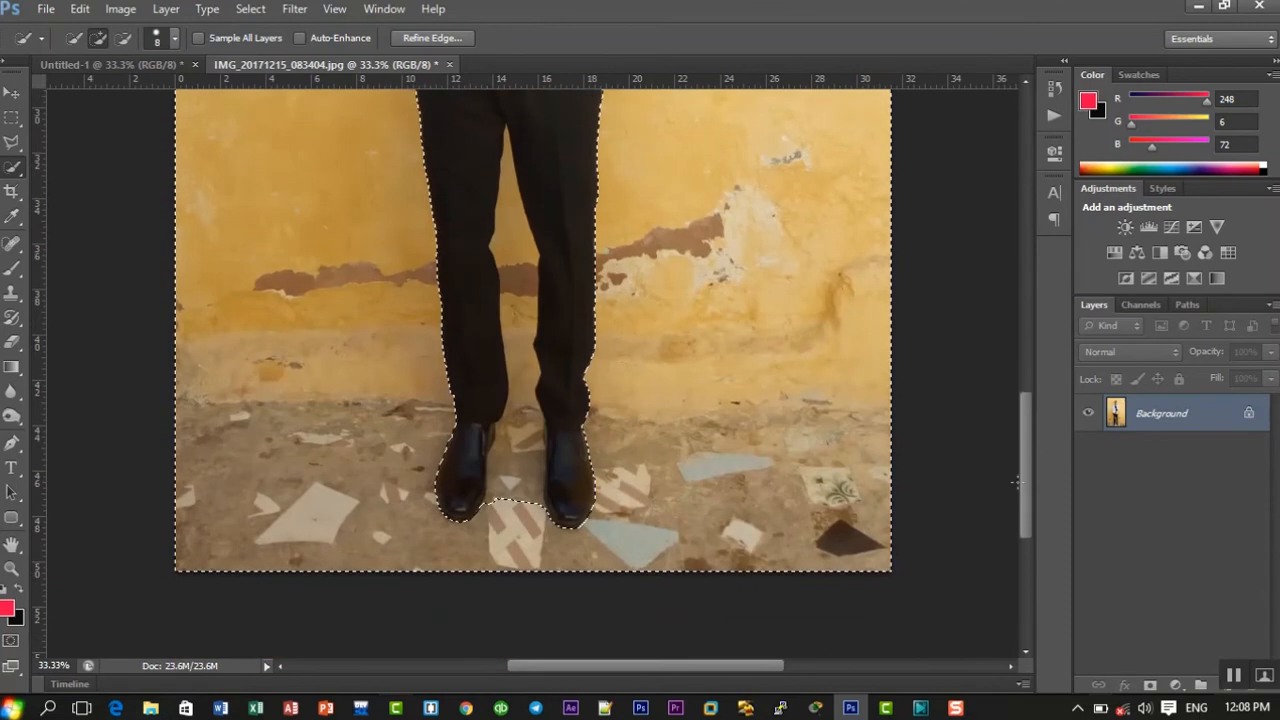
pyautogui.click(519, 489)
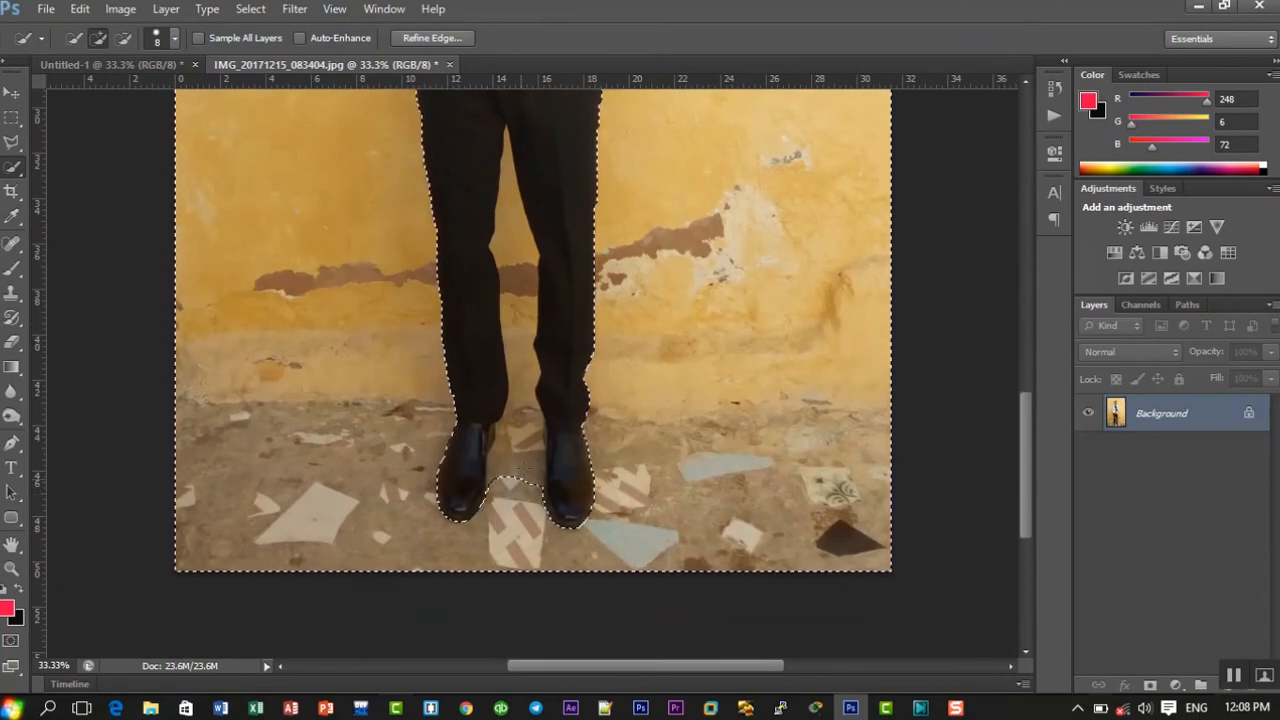
pyautogui.click(524, 443)
pyautogui.moveTo(524, 394); pyautogui.dragTo(512, 198)
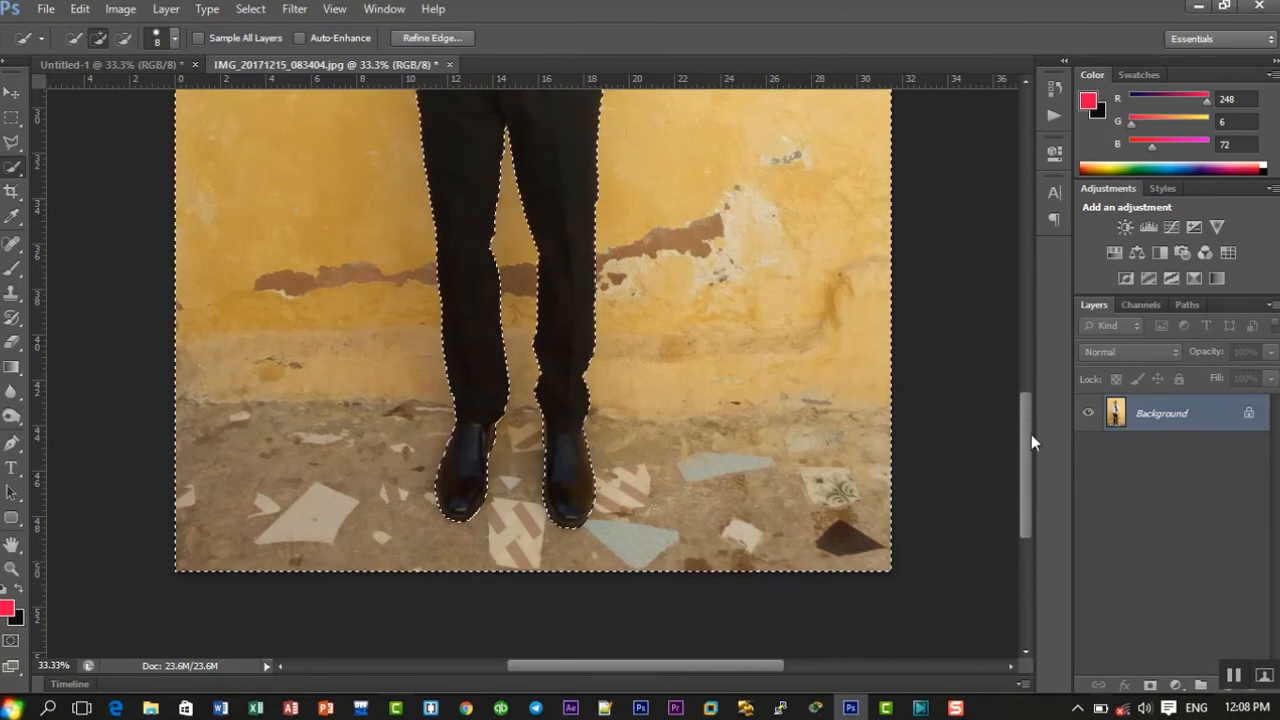
# - Add the small wall gap between the torso and the arm on the scarf-end side to the background selection
pyautogui.moveTo(1032, 426); pyautogui.dragTo(1029, 334)
pyautogui.hotkey('ctrl', '+')
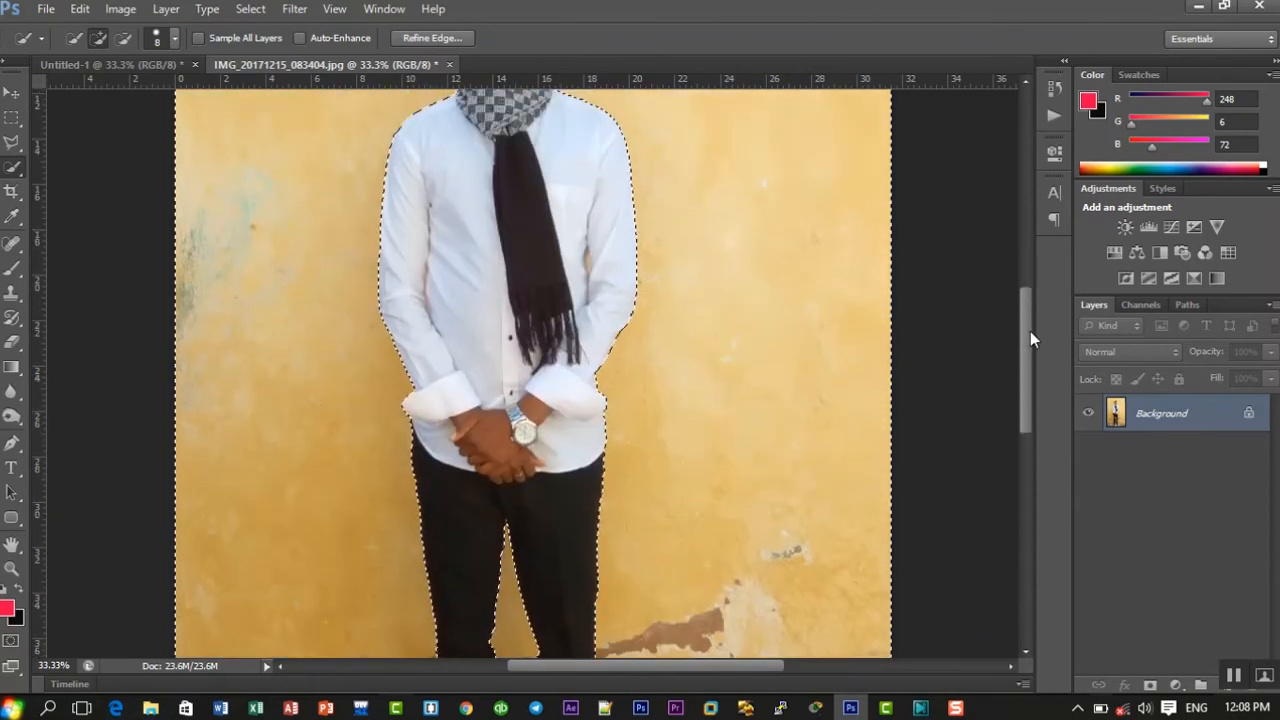
pyautogui.hotkey('ctrl', '+')
pyautogui.hotkey('ctrl', '+')
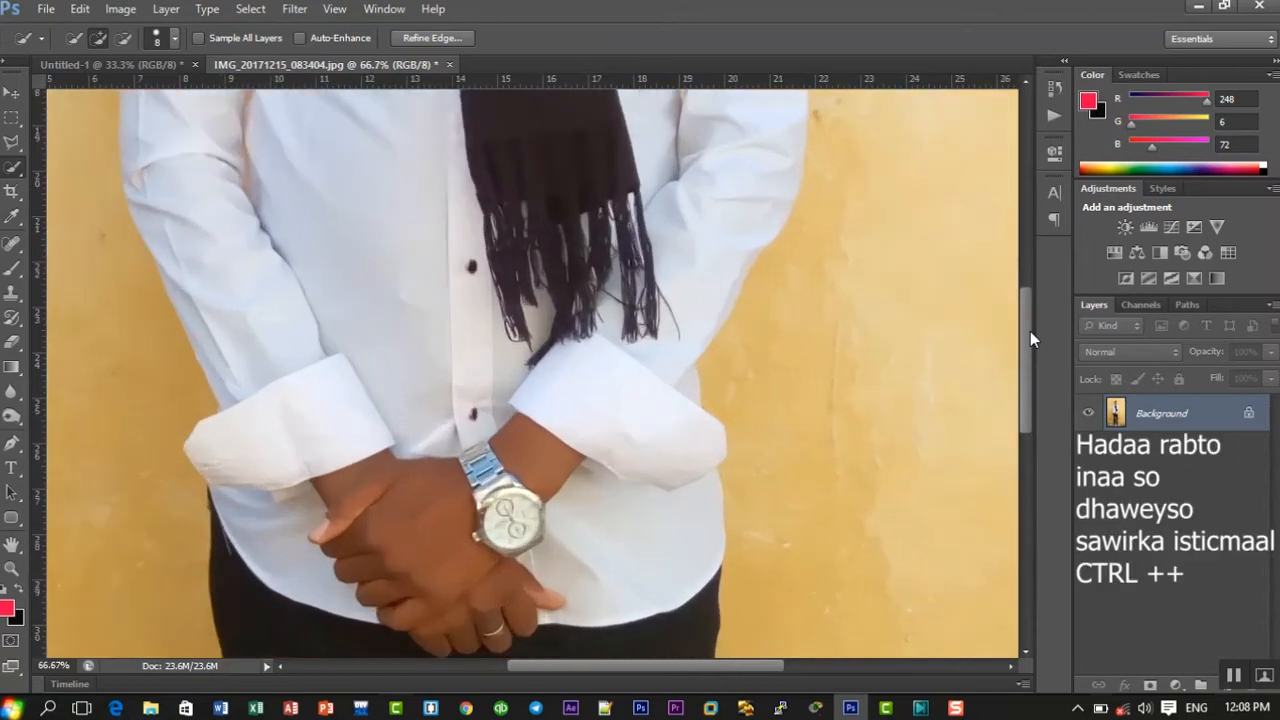
pyautogui.moveTo(1030, 331); pyautogui.dragTo(1034, 281)
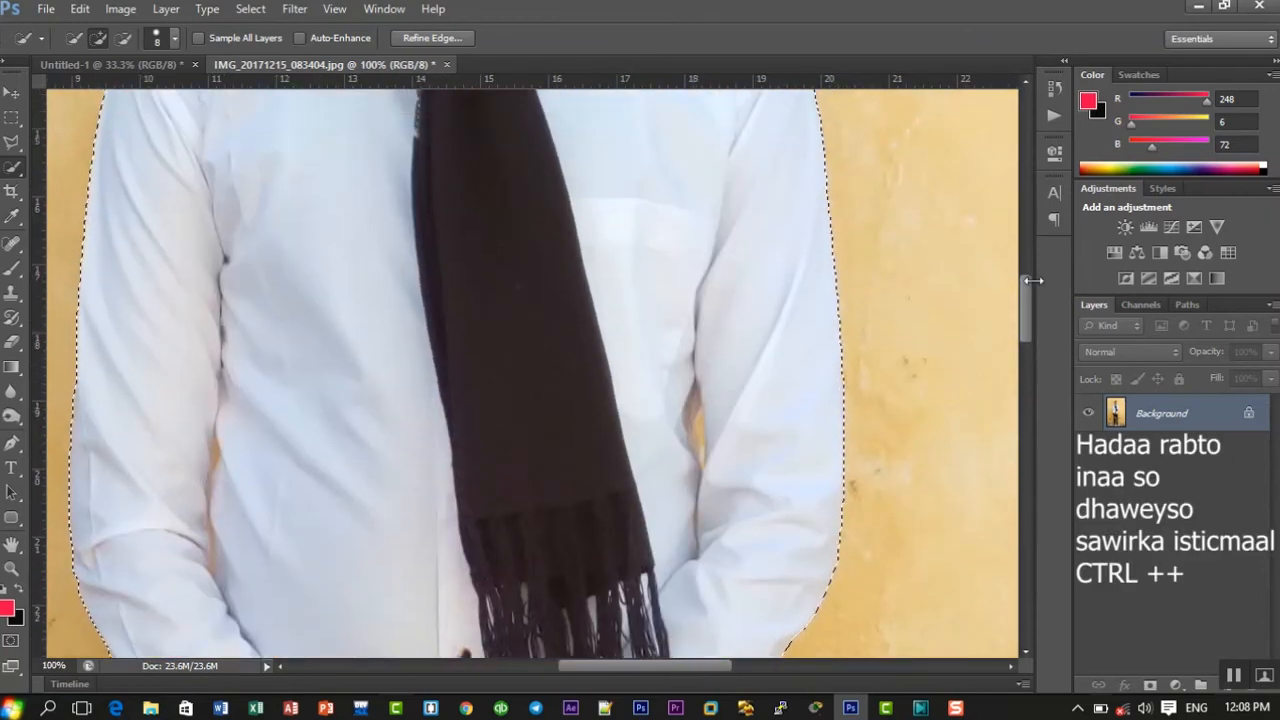
pyautogui.hotkey('ctrl', '+')
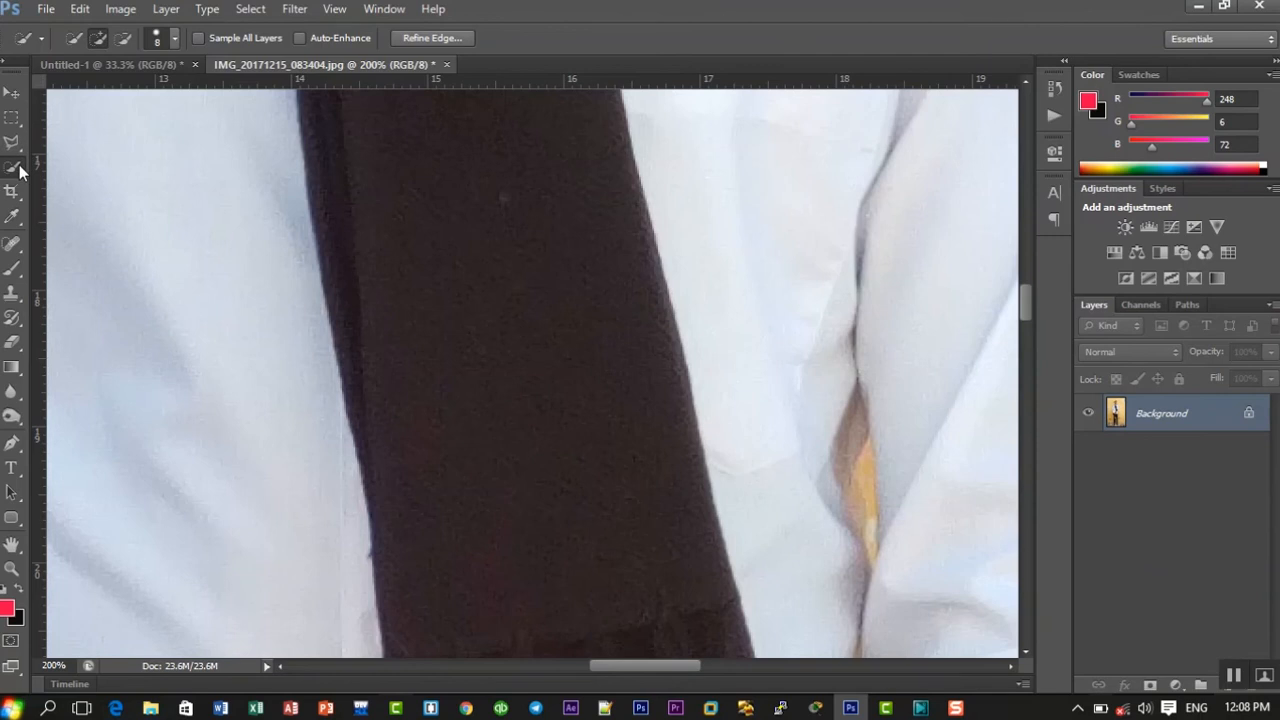
pyautogui.click(175, 37)
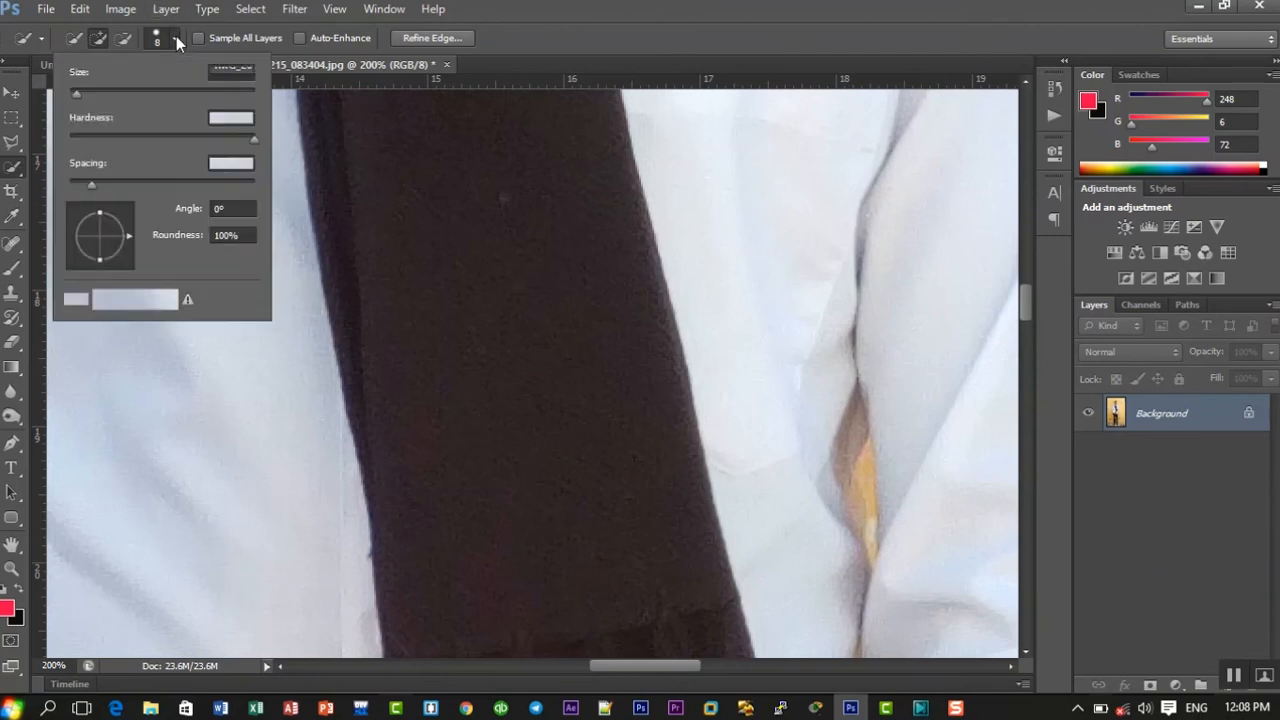
pyautogui.click(858, 393)
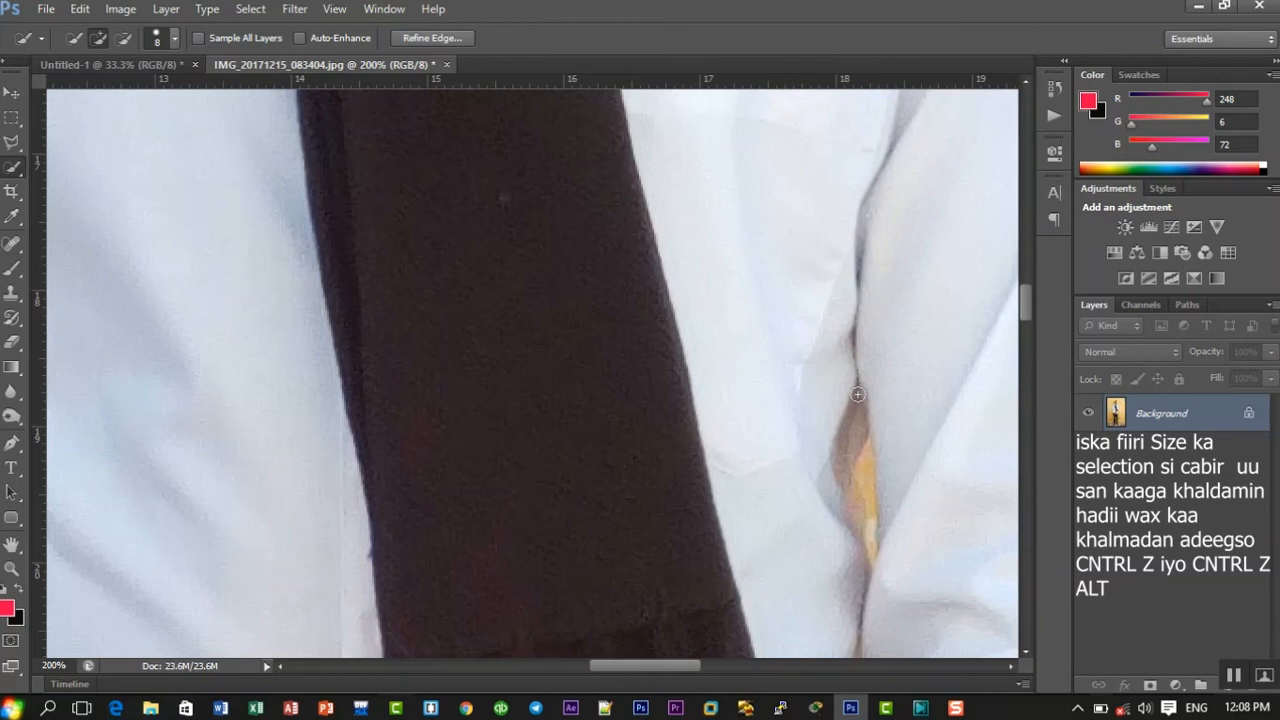
pyautogui.moveTo(857, 452)
pyautogui.mouseDown()
pyautogui.moveTo(869, 531)
pyautogui.moveTo(847, 484)
pyautogui.mouseUp()
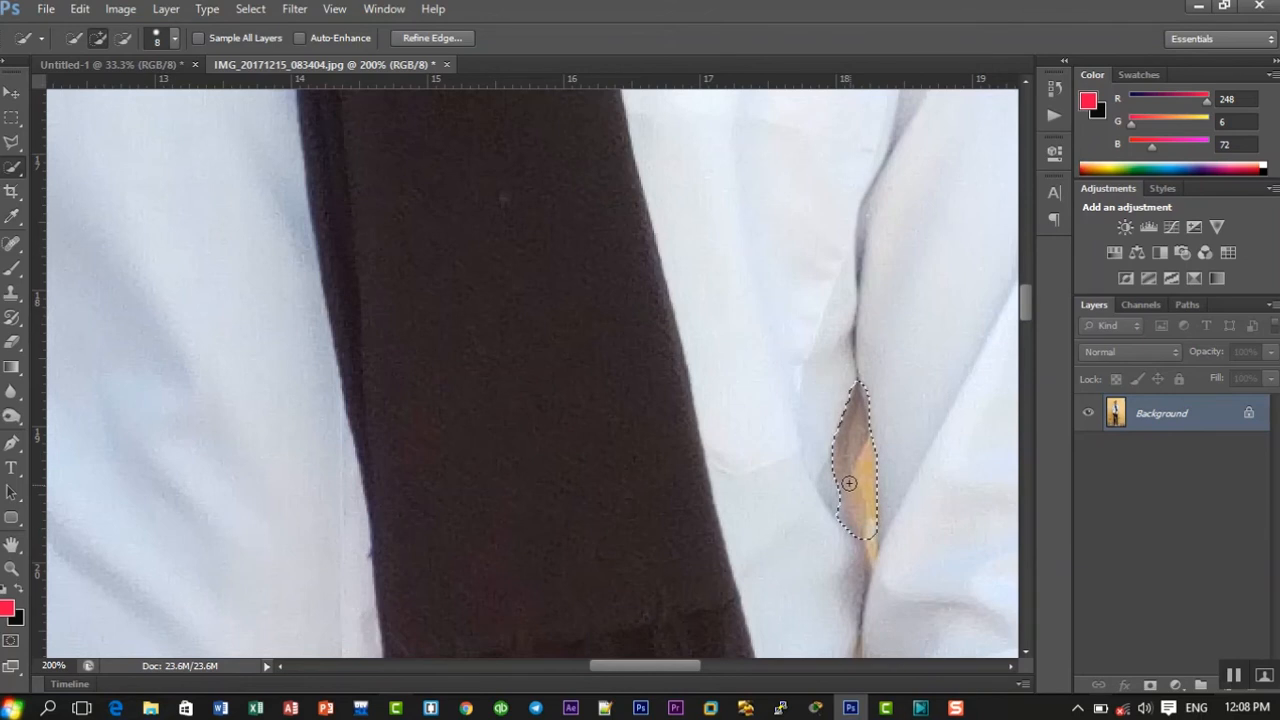
pyautogui.click(872, 546)
# - Add the narrow wall gap between the torso and the opposite arm to the background selection
pyautogui.moveTo(632, 664); pyautogui.dragTo(566, 659)
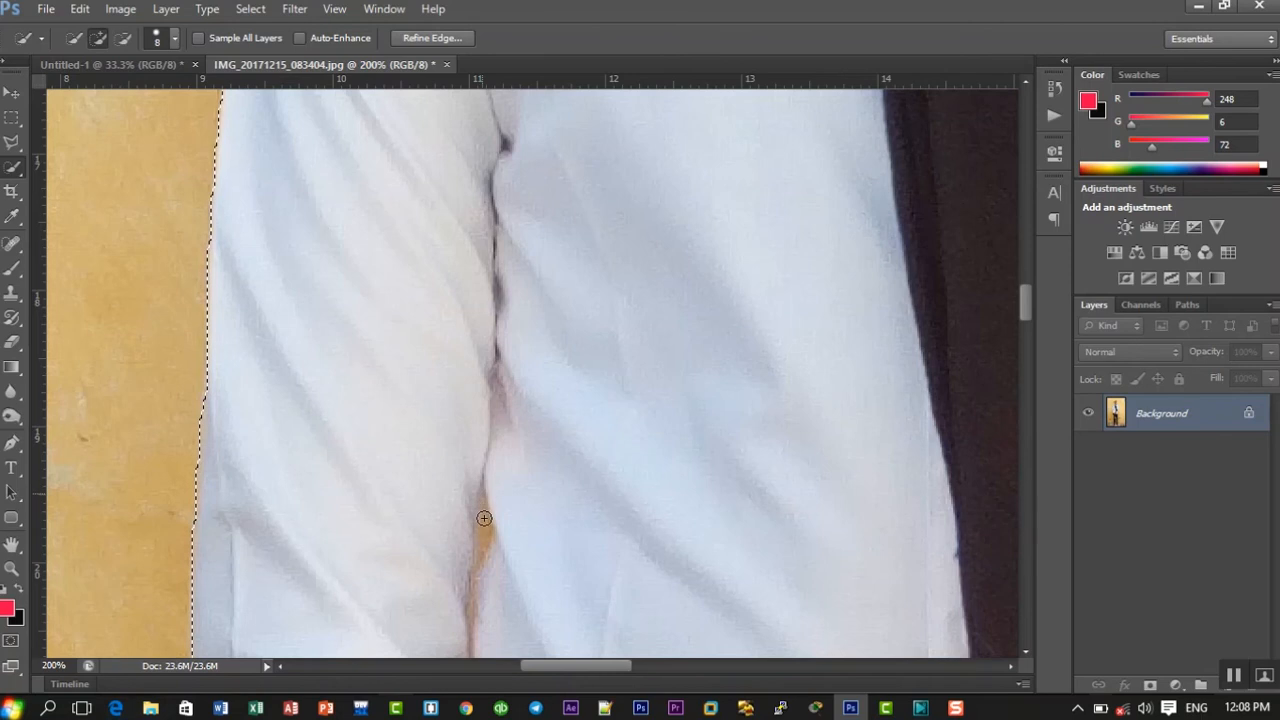
pyautogui.moveTo(484, 518); pyautogui.dragTo(471, 609)
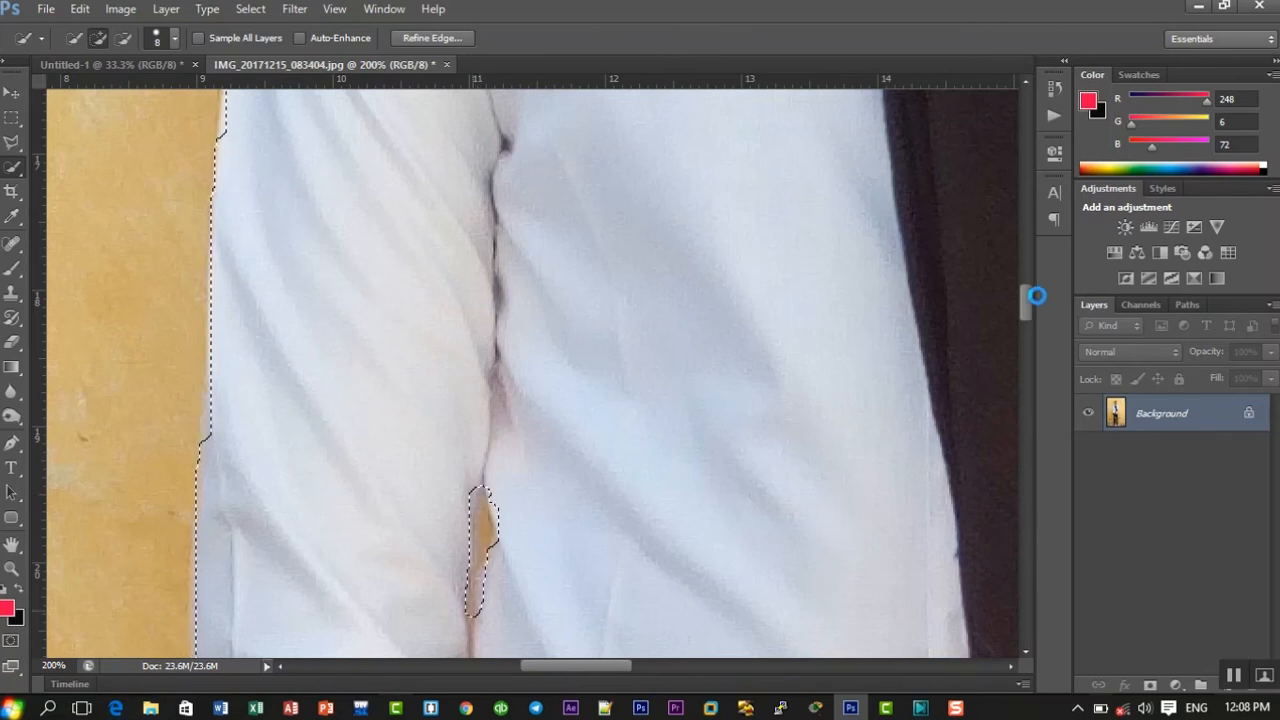
pyautogui.moveTo(1031, 300); pyautogui.dragTo(1032, 324)
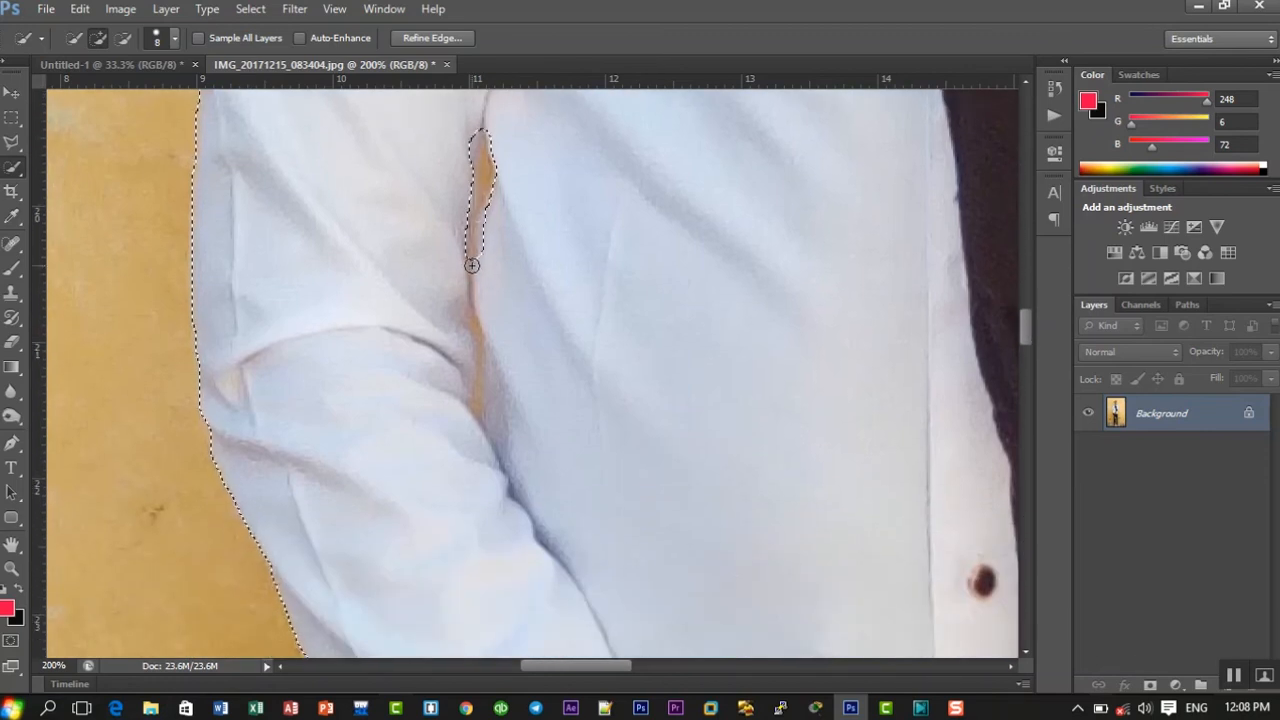
pyautogui.moveTo(471, 265); pyautogui.dragTo(476, 399)
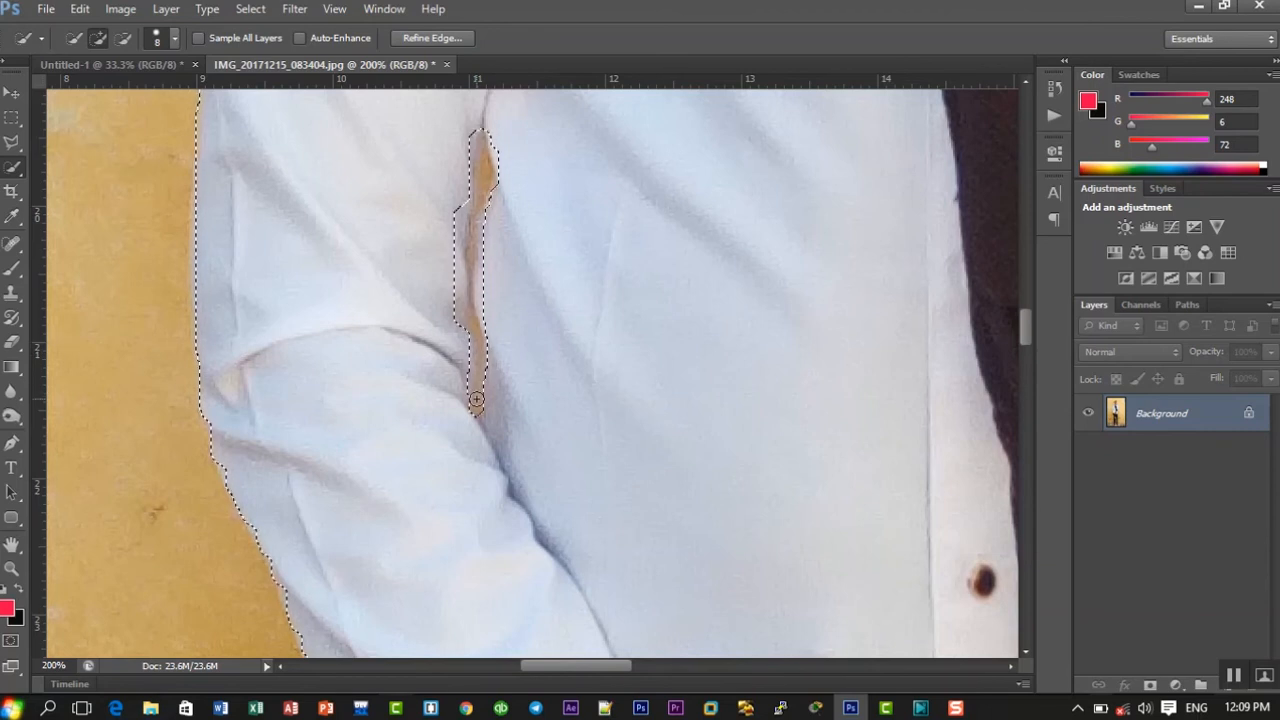
pyautogui.click(476, 399)
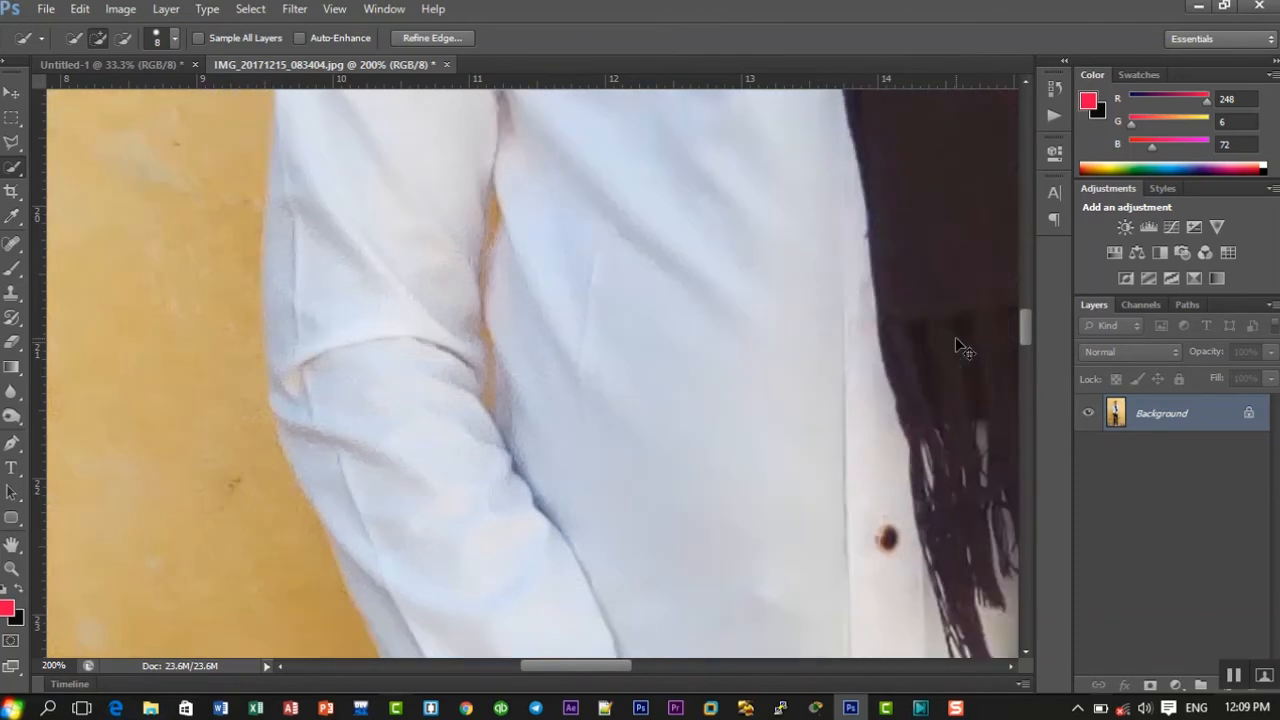
# - Invert the selection so that it covers the man instead of the background
pyautogui.hotkey('ctrl', '-')
pyautogui.hotkey('ctrl', '-')
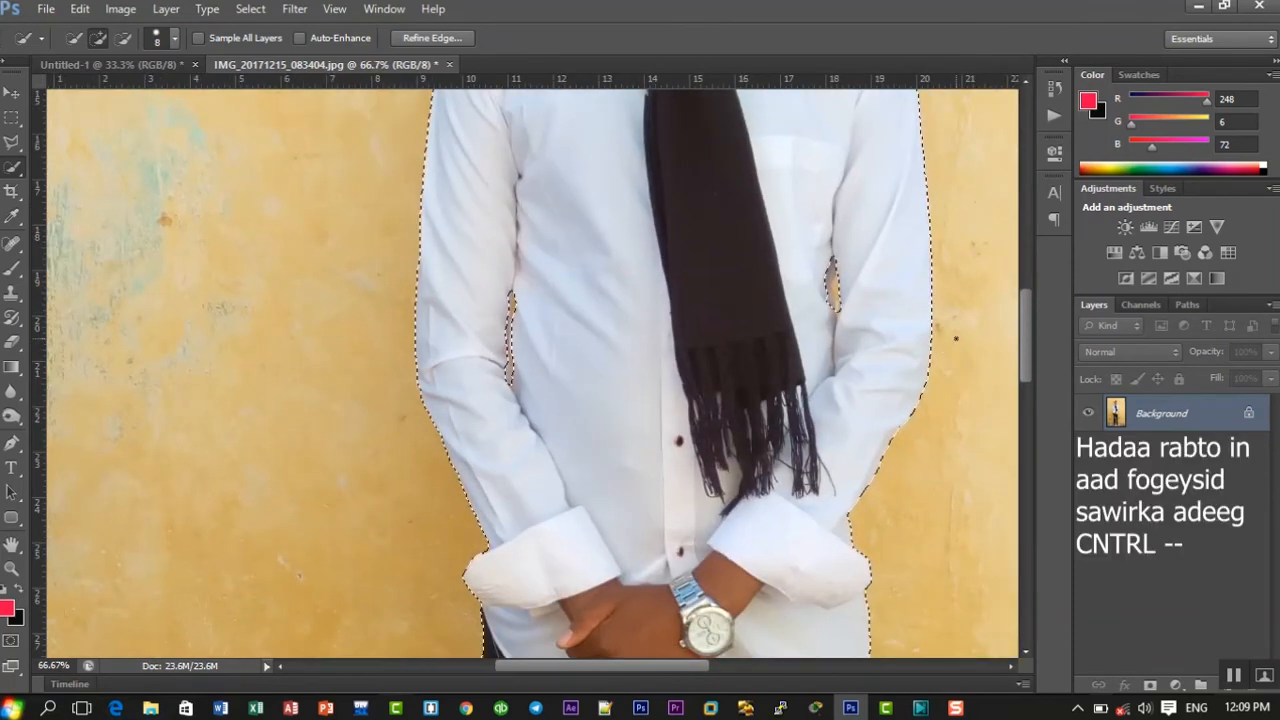
pyautogui.moveTo(1033, 367); pyautogui.dragTo(1040, 255)
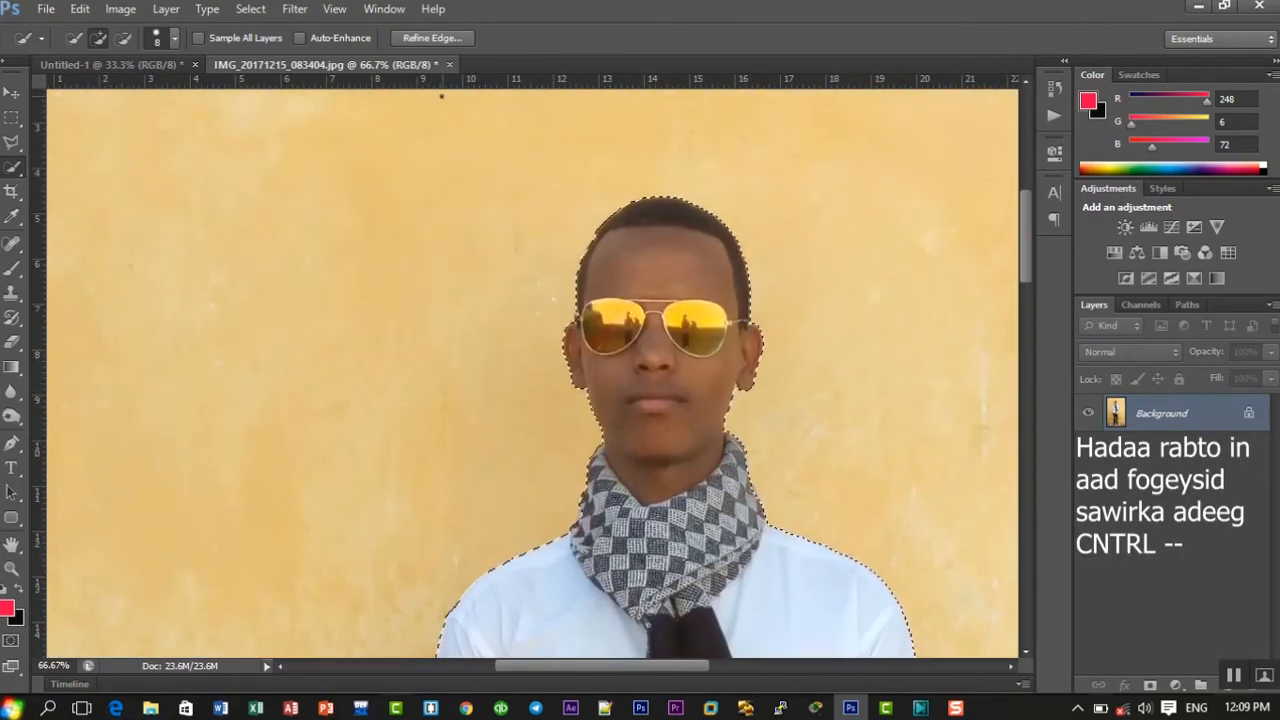
pyautogui.click(264, 10)
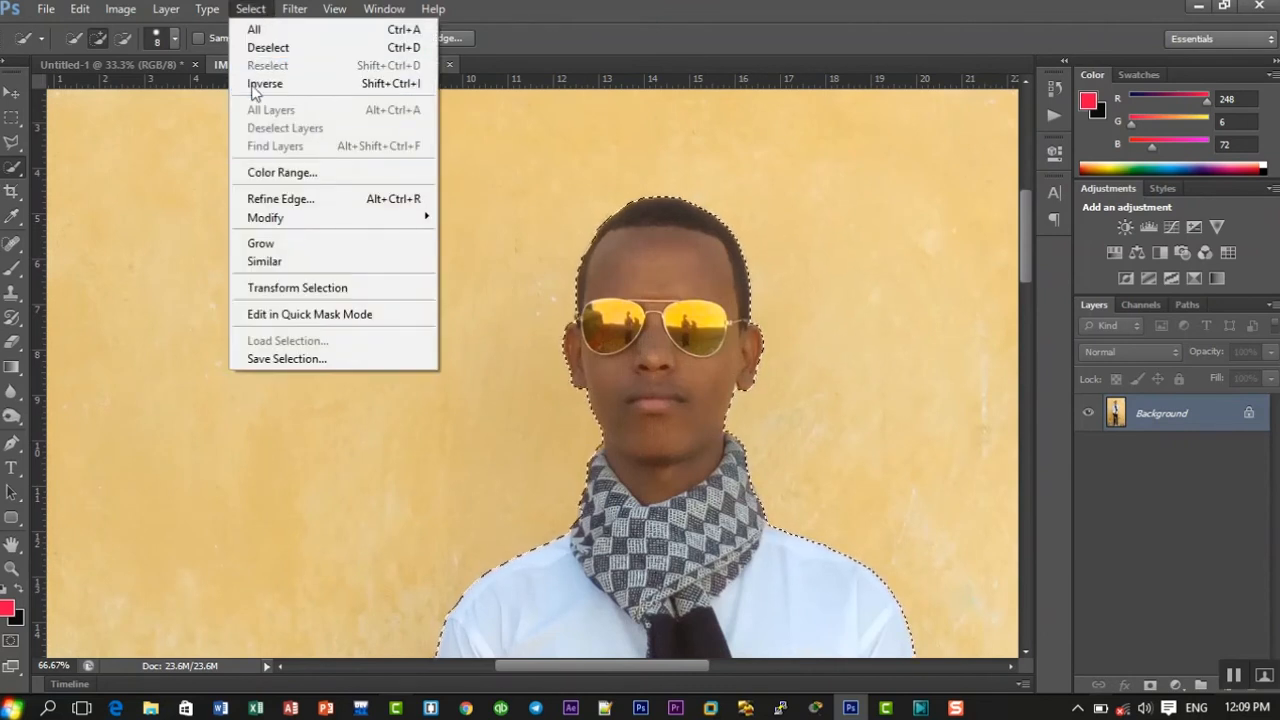
pyautogui.click(305, 84)
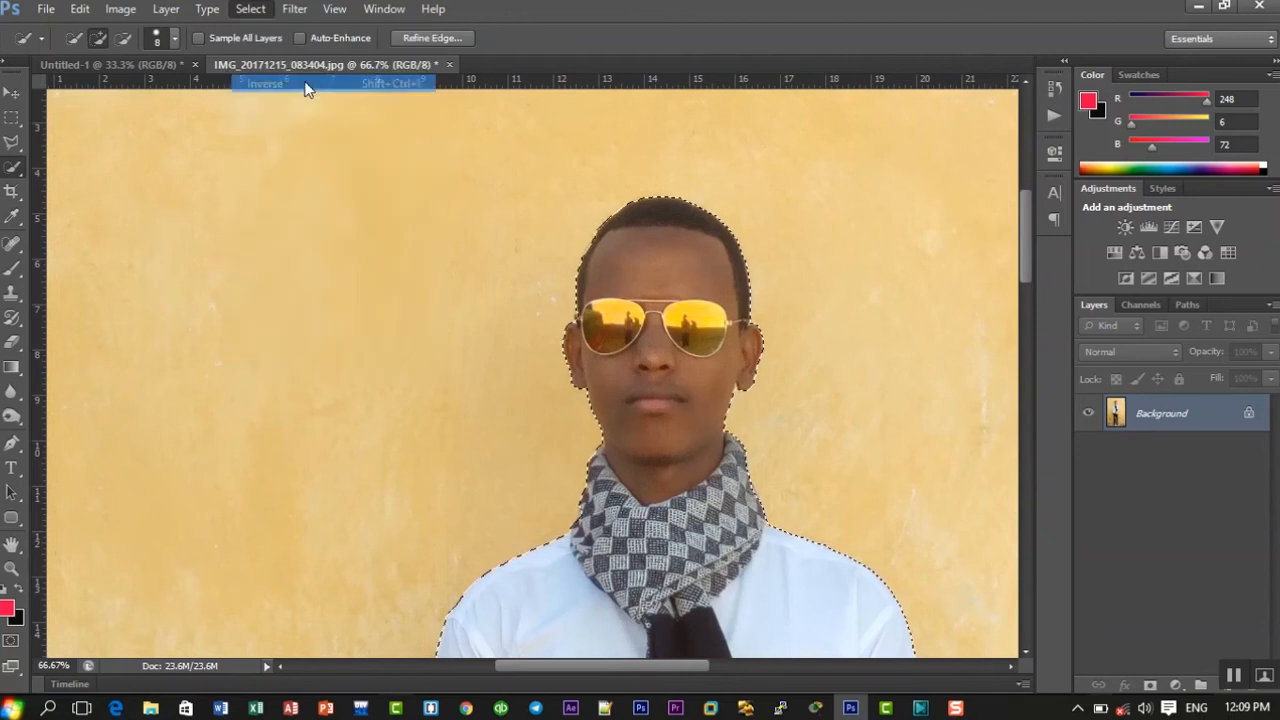
# - Open Refine Edge for the selection and brush along the ear and jaw edge with the Refine Radius Tool
pyautogui.click(428, 38)
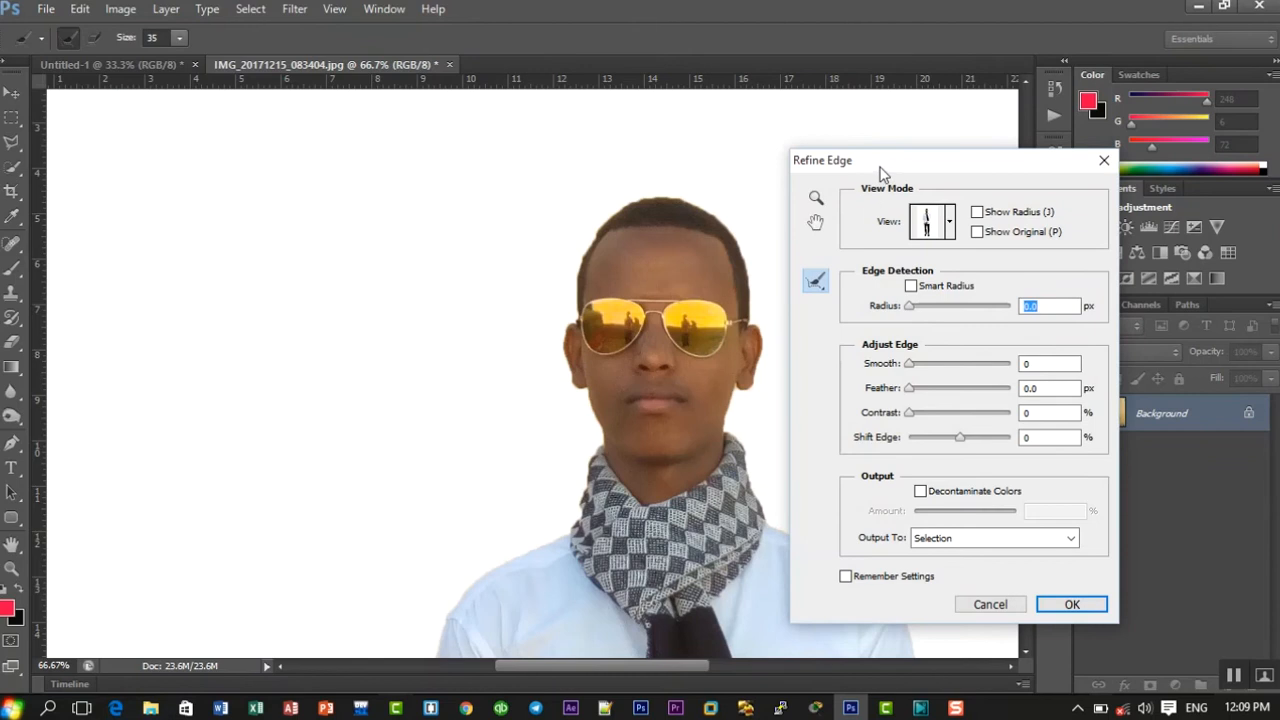
pyautogui.moveTo(888, 168); pyautogui.dragTo(139, 148)
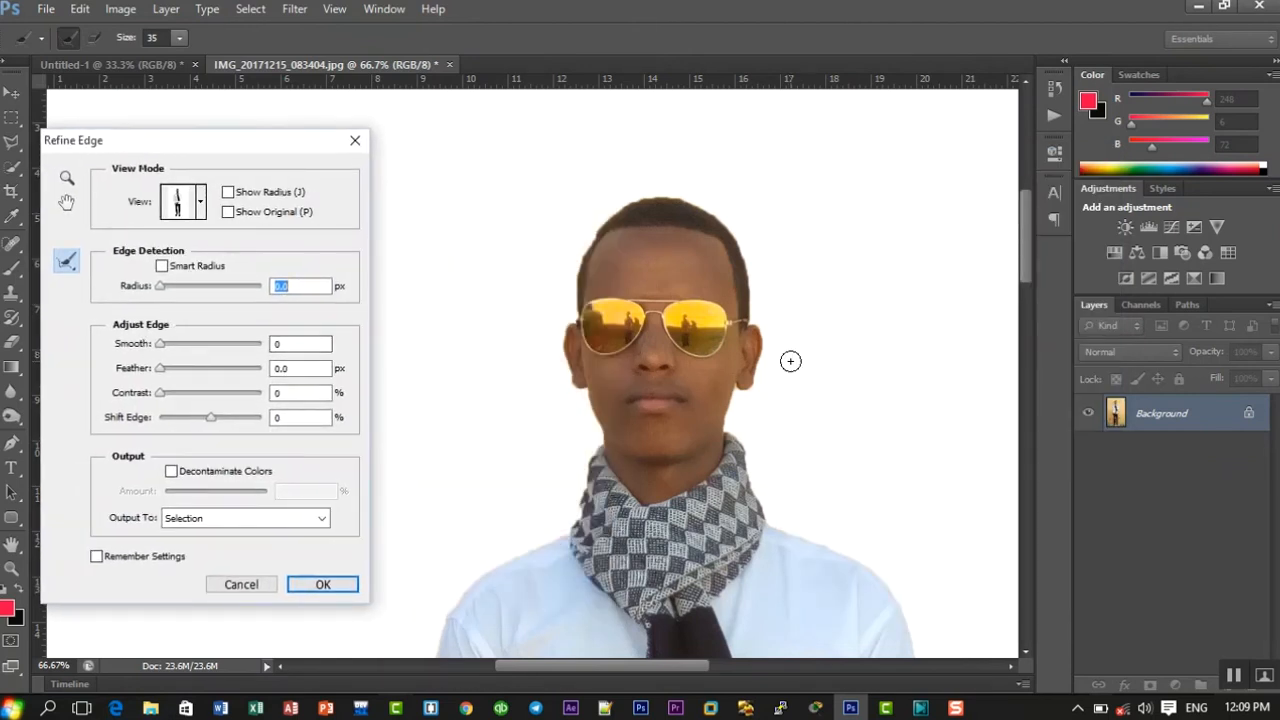
pyautogui.moveTo(1025, 253)
pyautogui.mouseDown()
pyautogui.moveTo(1031, 525)
pyautogui.moveTo(1023, 268)
pyautogui.mouseUp()
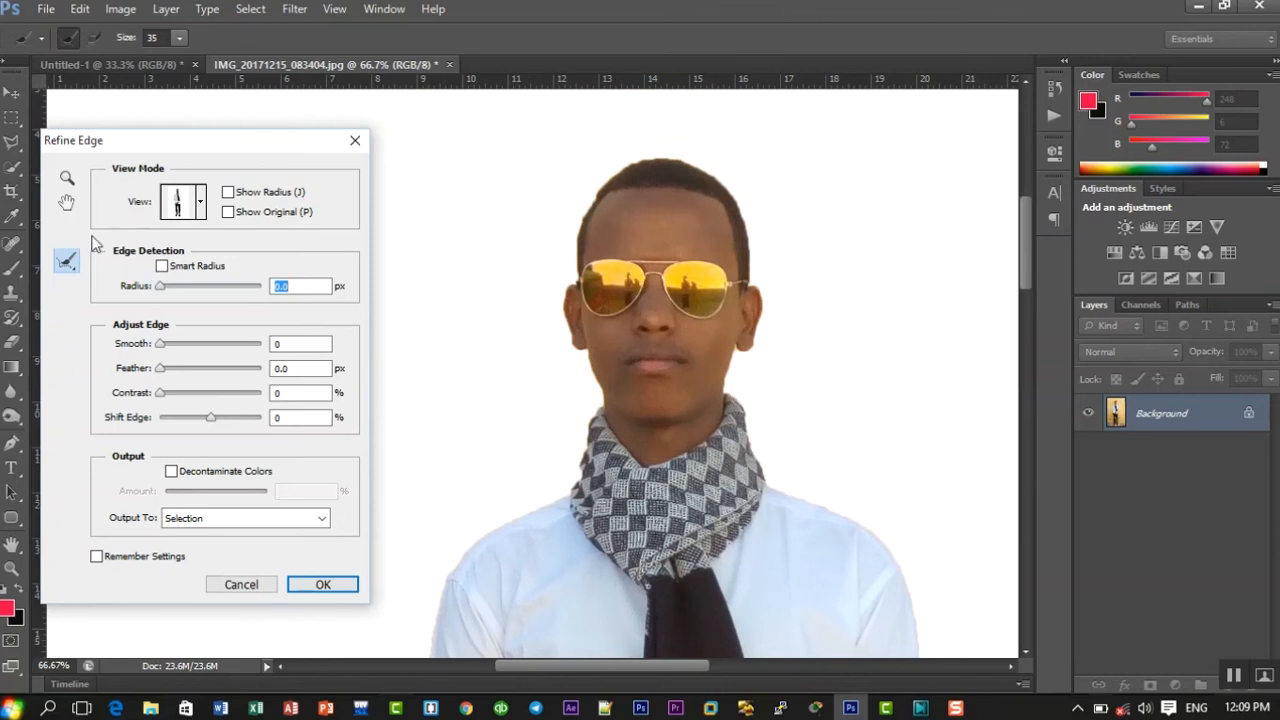
pyautogui.click(68, 259)
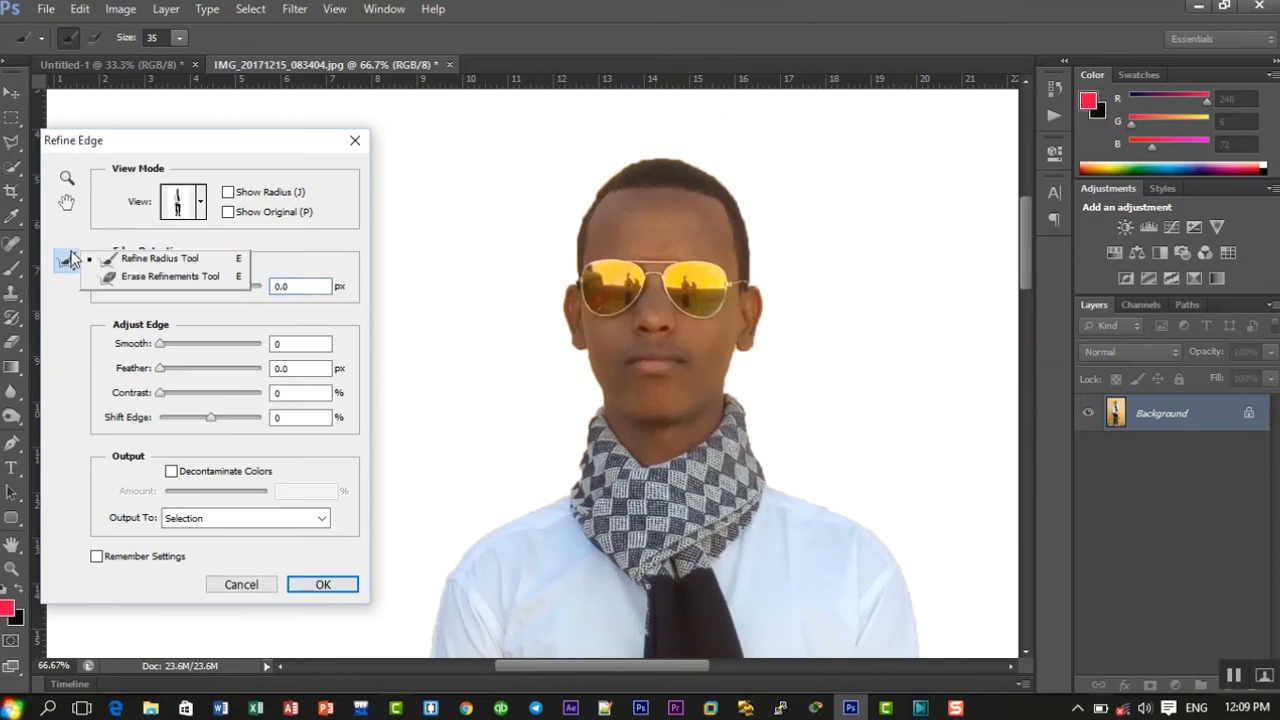
pyautogui.click(160, 259)
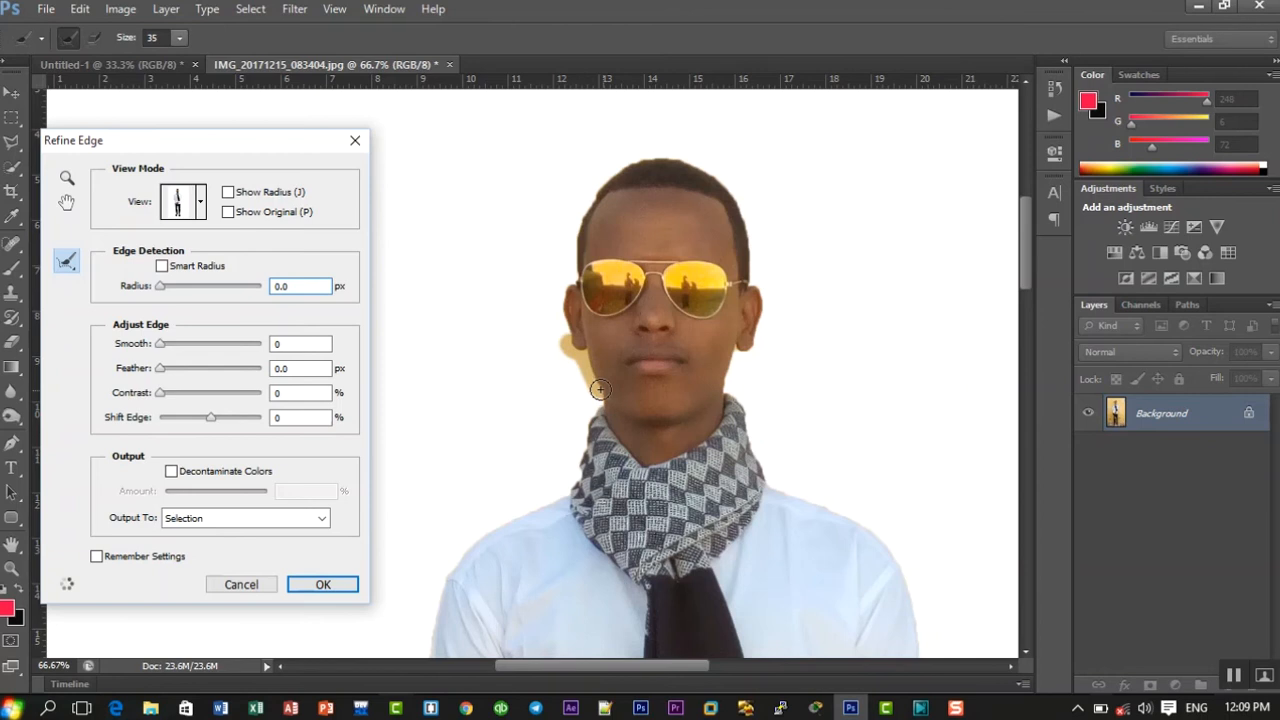
pyautogui.moveTo(599, 389); pyautogui.dragTo(568, 380)
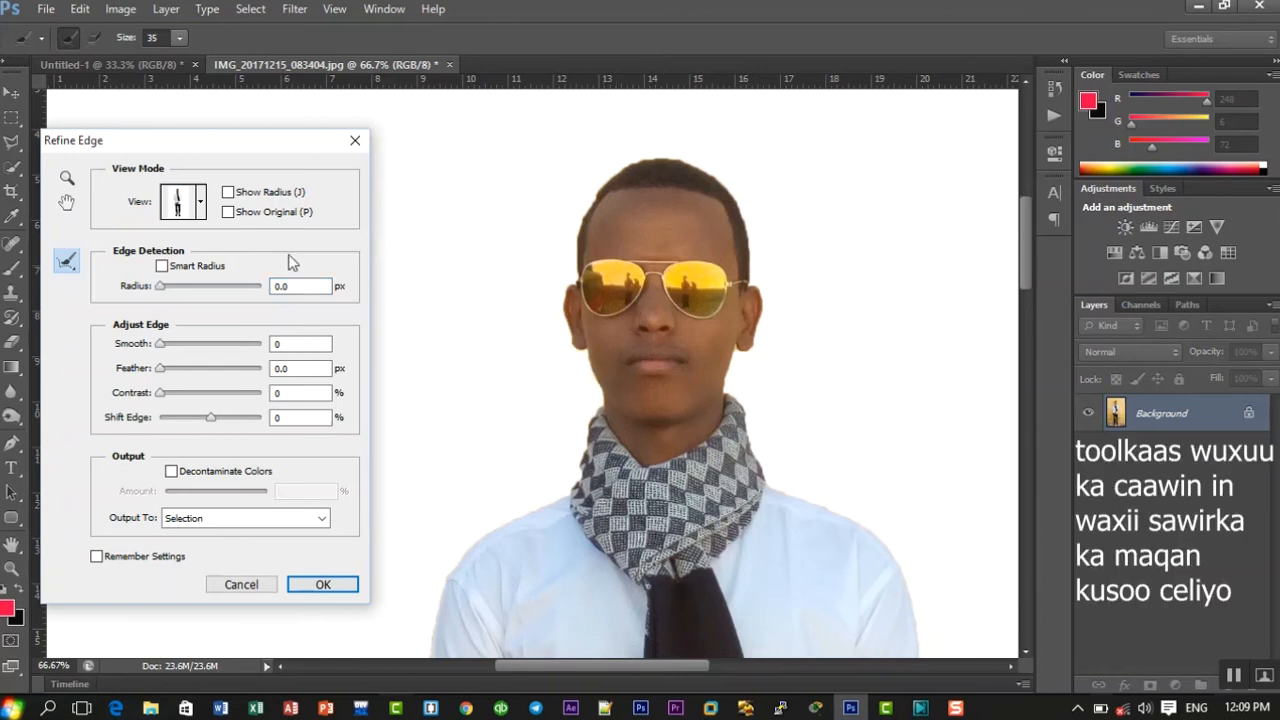
# - Switch to the Erase Refinements Tool and brush along the edge of the man's hair and head
pyautogui.click(72, 262)
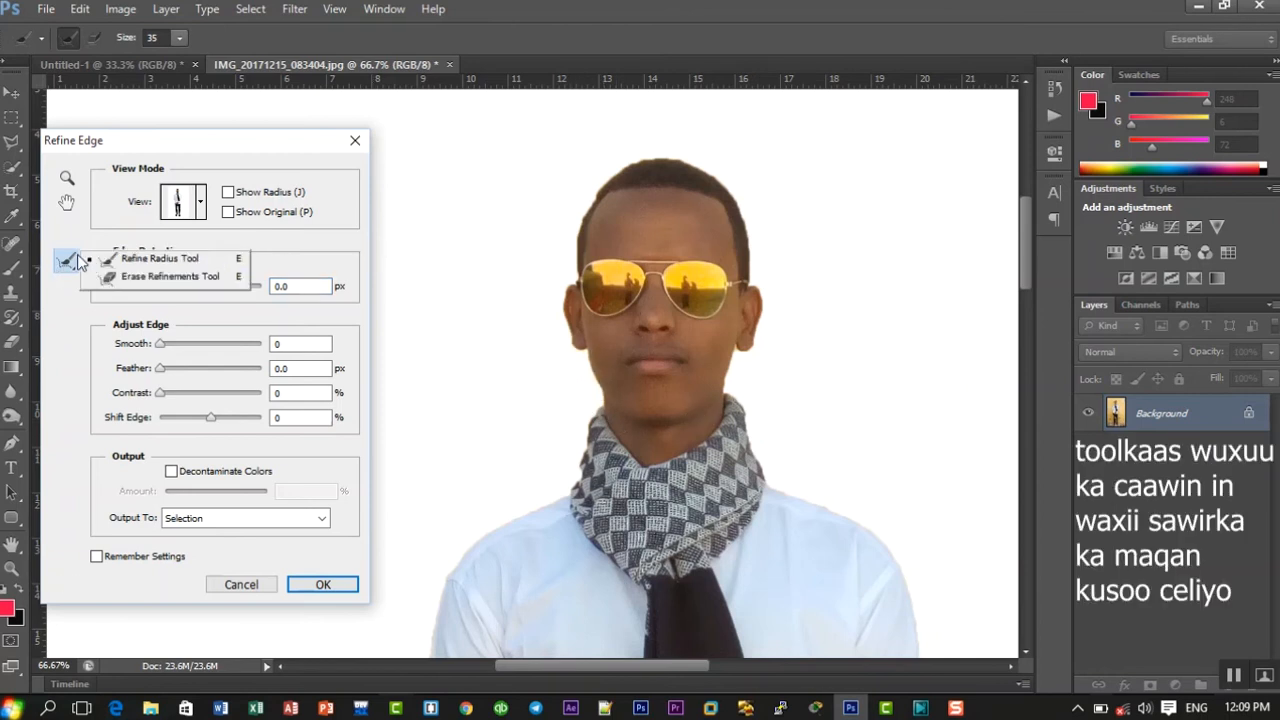
pyautogui.click(140, 279)
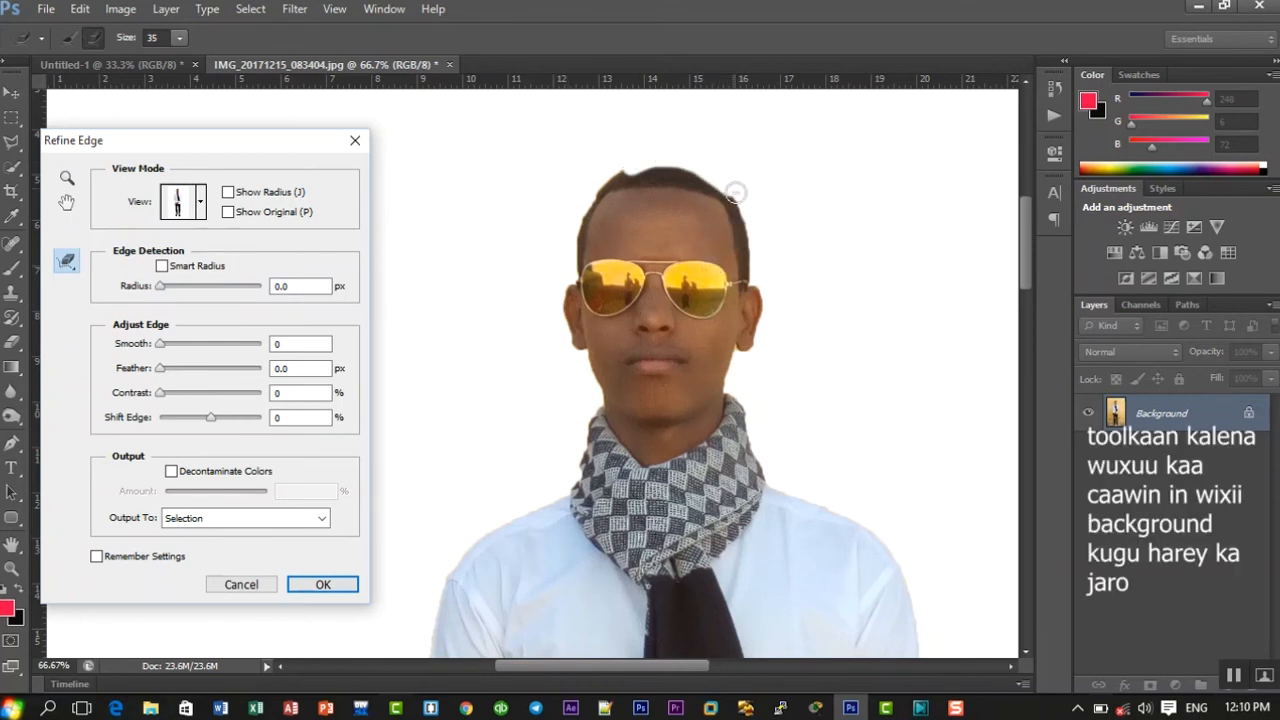
pyautogui.moveTo(735, 192); pyautogui.dragTo(760, 262)
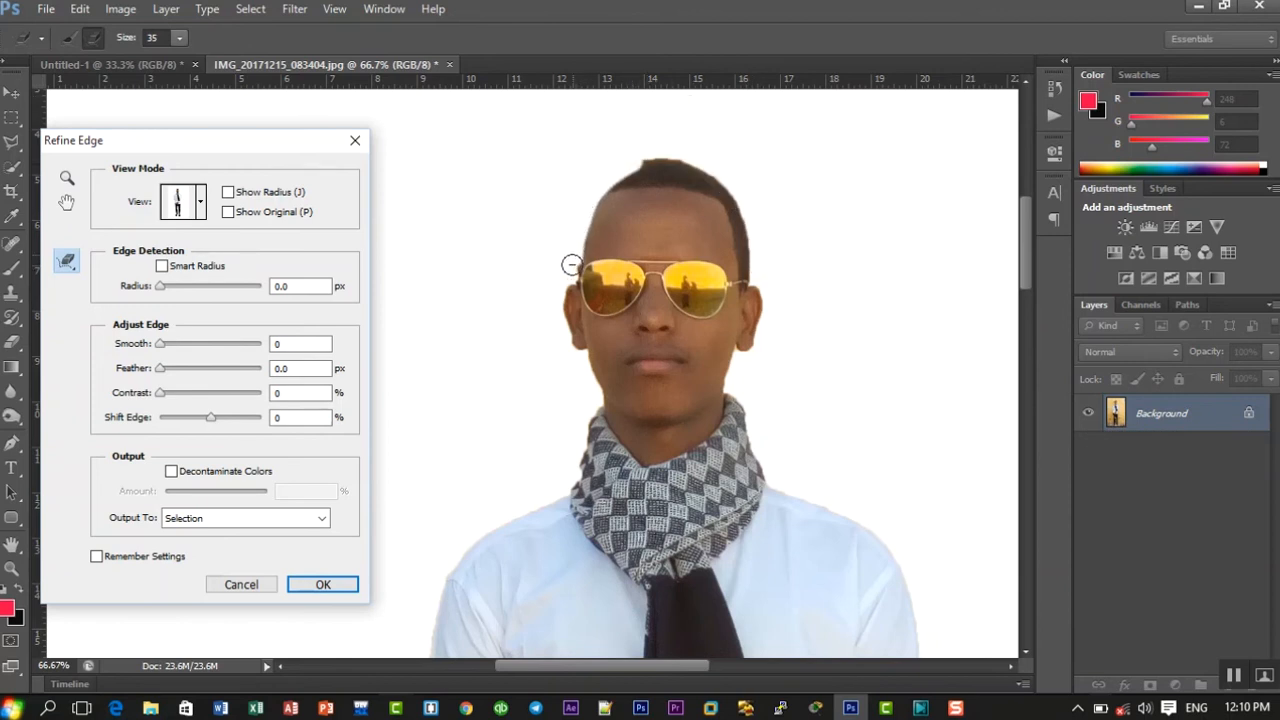
# - Finish refining the hair edge near the temple, set Smooth to 3 and Contrast to 30%, and output the cutout to a New Layer
pyautogui.moveTo(571, 272); pyautogui.dragTo(571, 280)
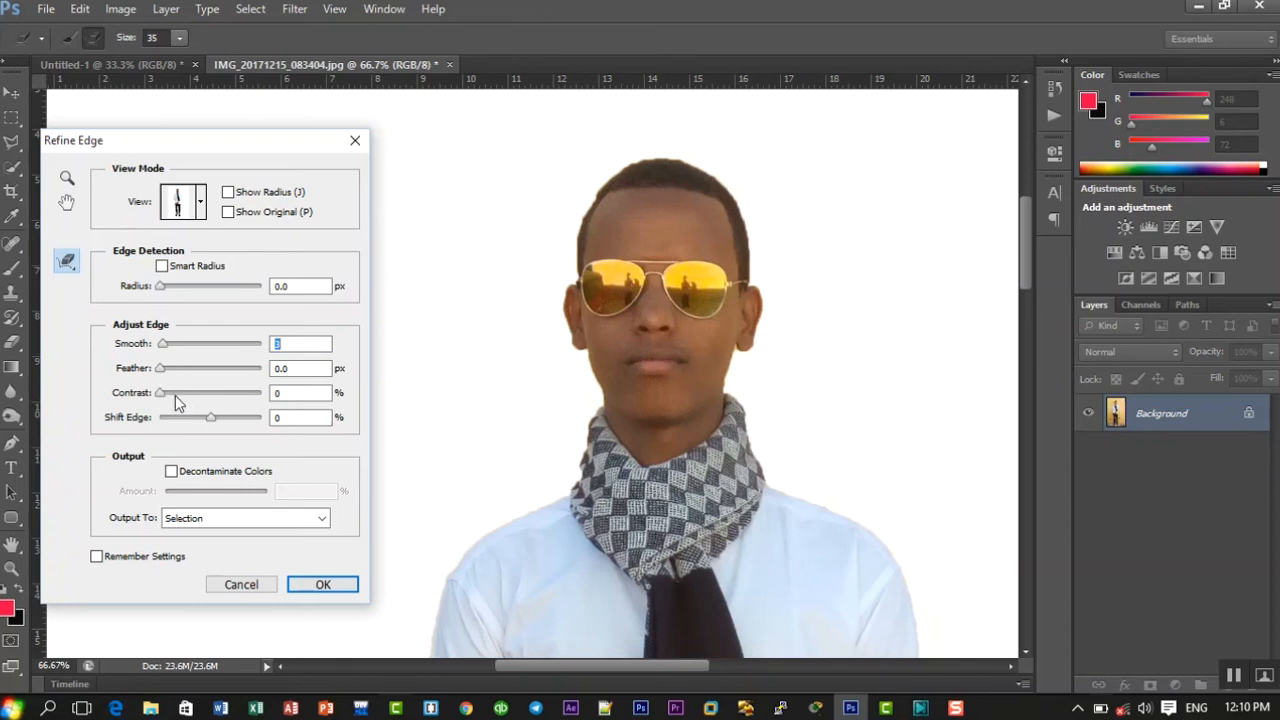
pyautogui.moveTo(163, 396); pyautogui.dragTo(190, 394)
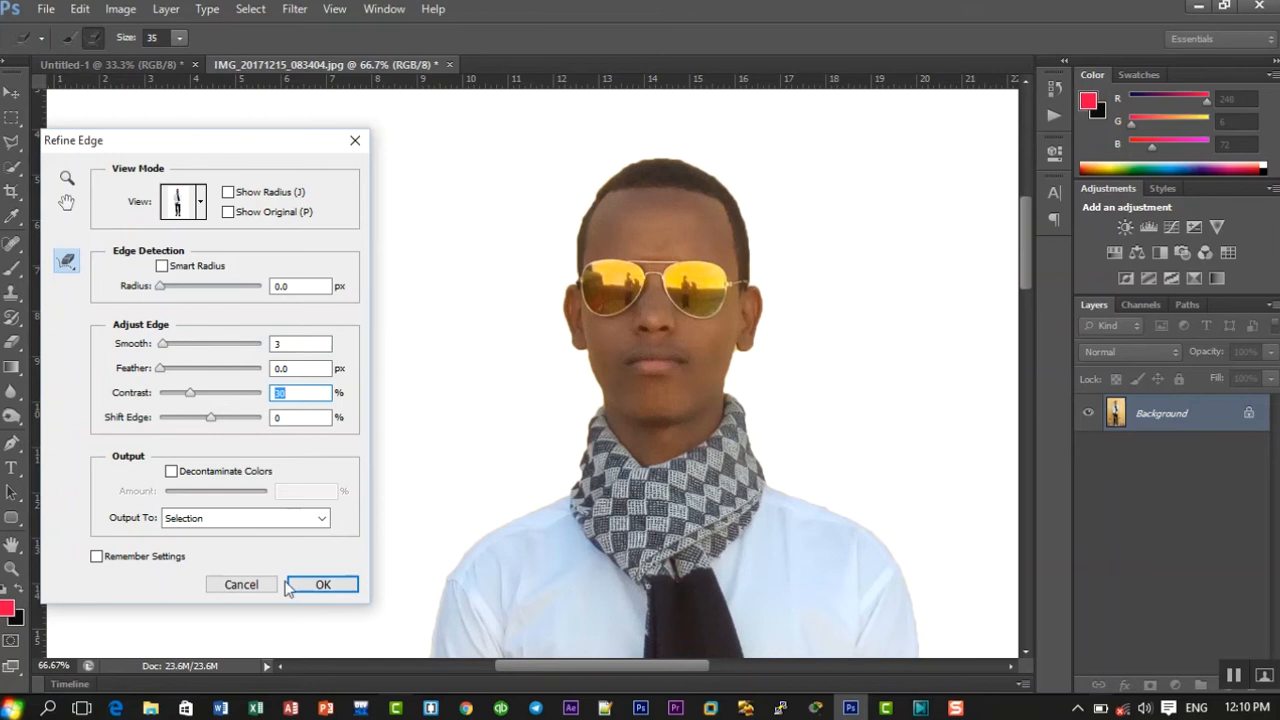
pyautogui.click(320, 522)
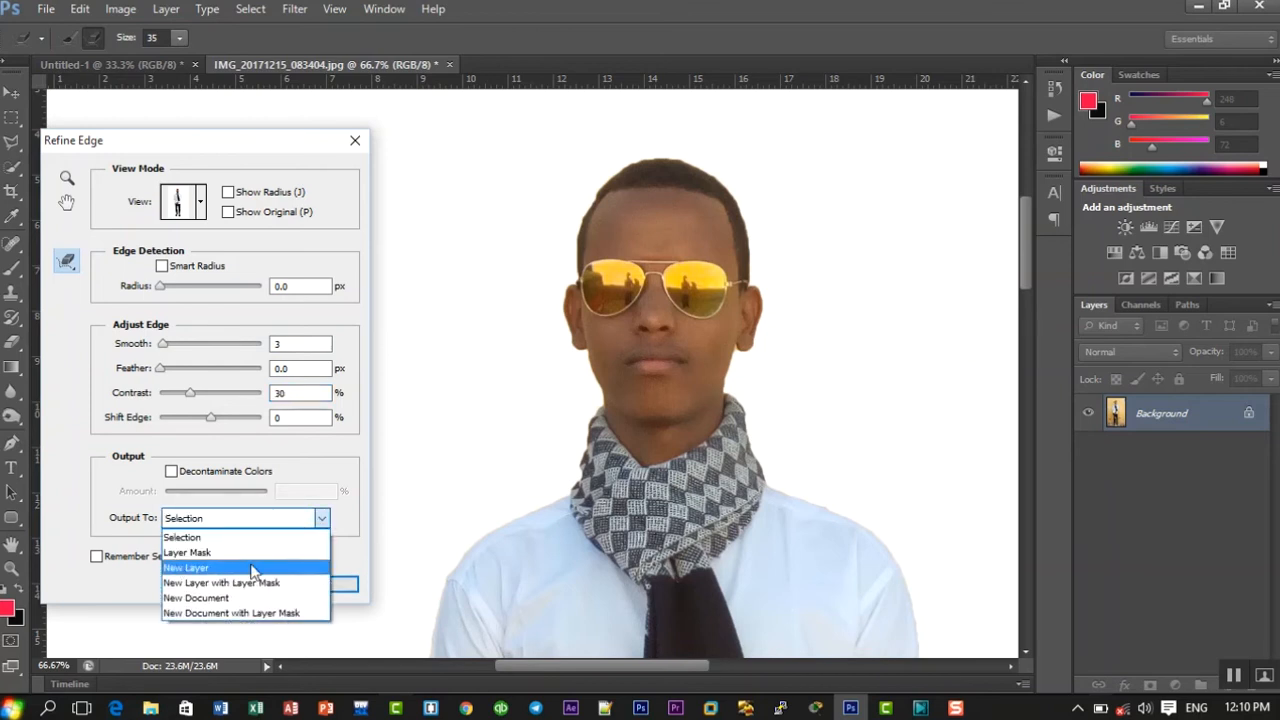
pyautogui.click(241, 568)
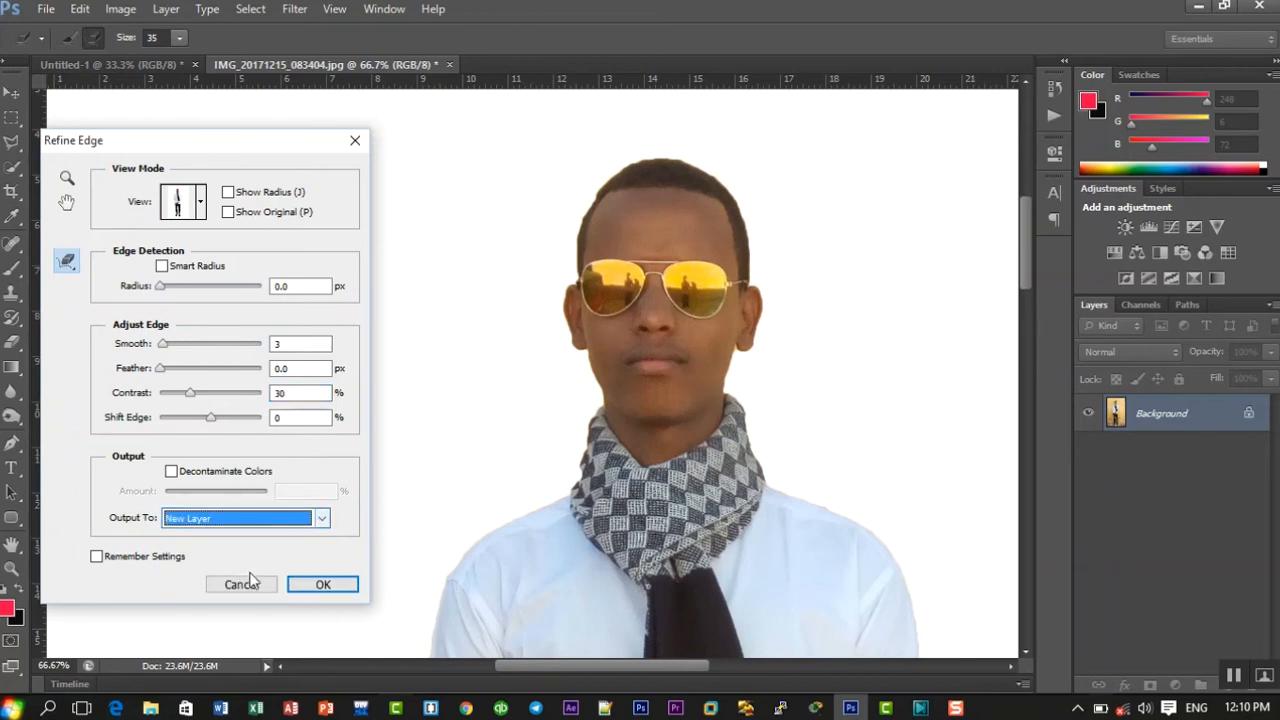
pyautogui.click(323, 585)
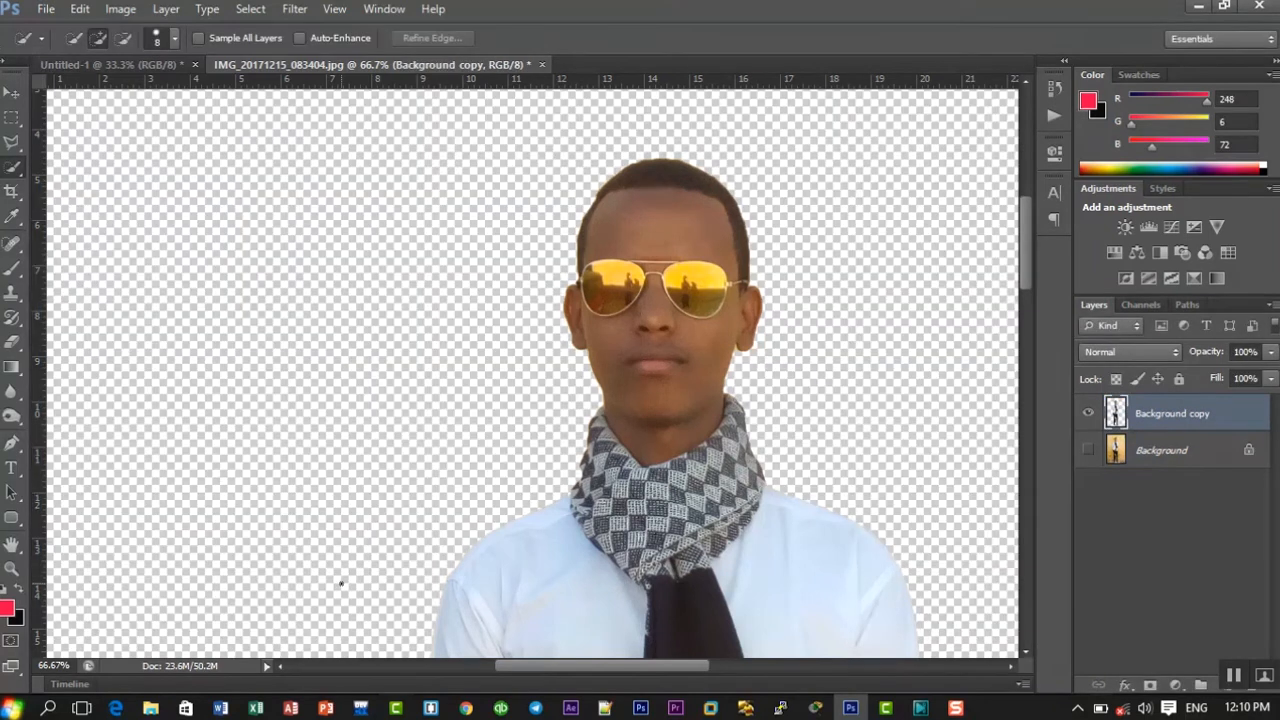
# - Place the image autumn-environment-fall-589799.jpg from the Desktop into the document
pyautogui.hotkey('ctrl', '-')
pyautogui.hotkey('ctrl', '-')
pyautogui.hotkey('ctrl', '-')
pyautogui.hotkey('ctrl', '-')
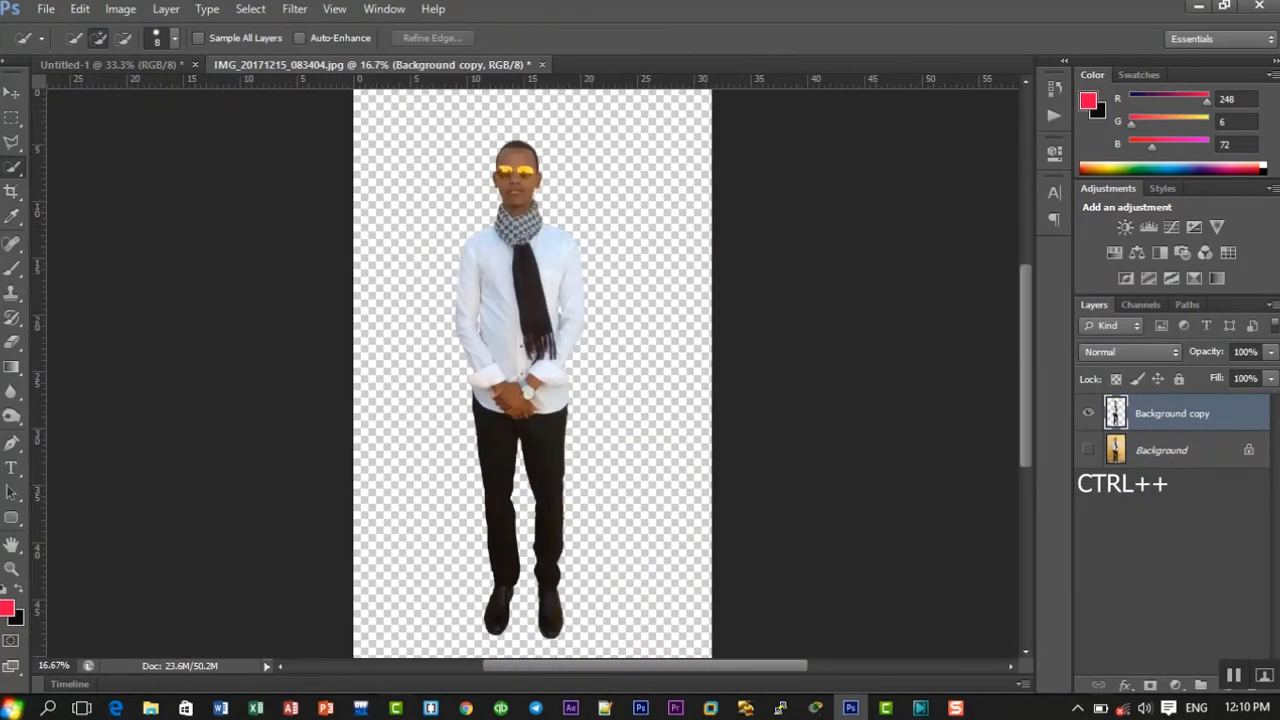
pyautogui.click(44, 10)
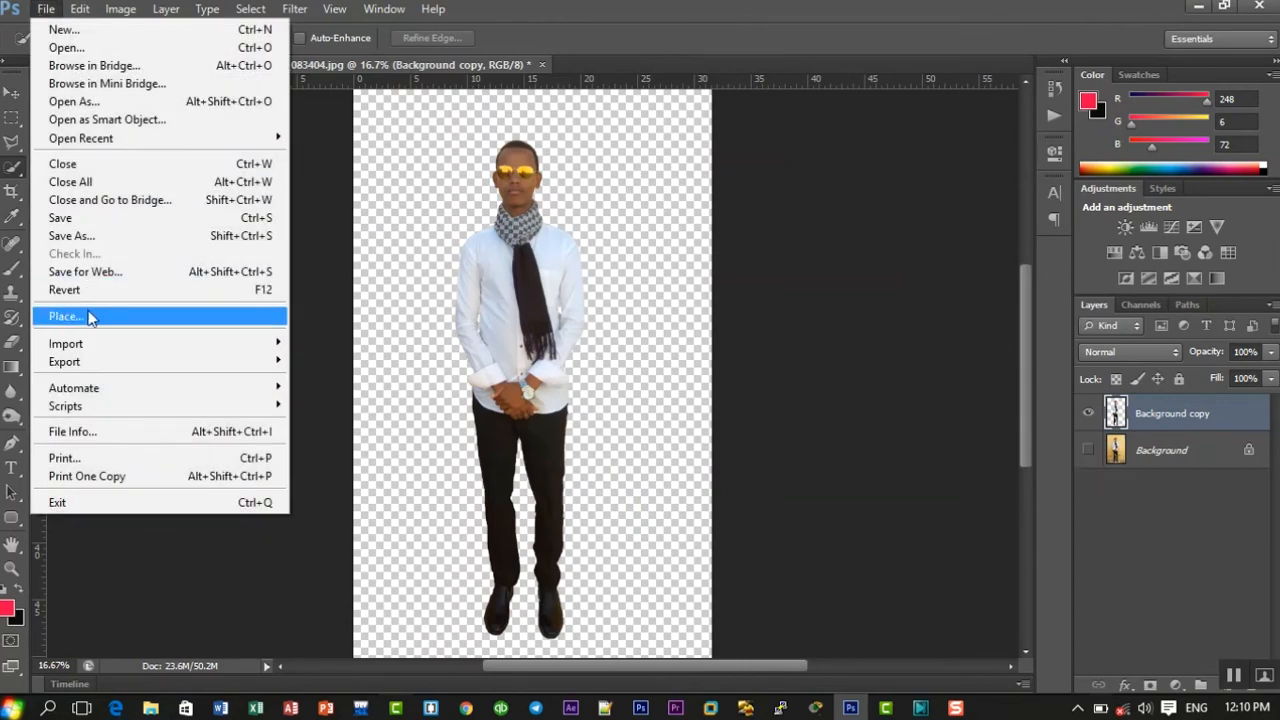
pyautogui.click(120, 316)
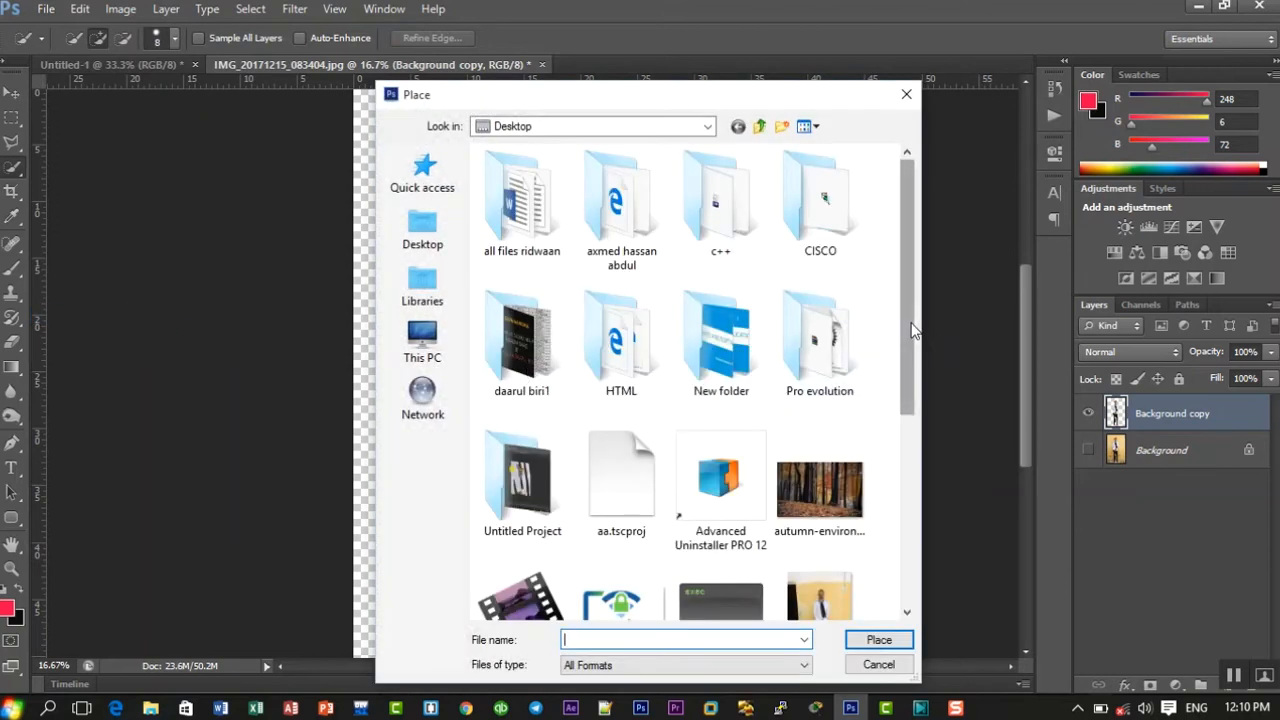
pyautogui.click(810, 493)
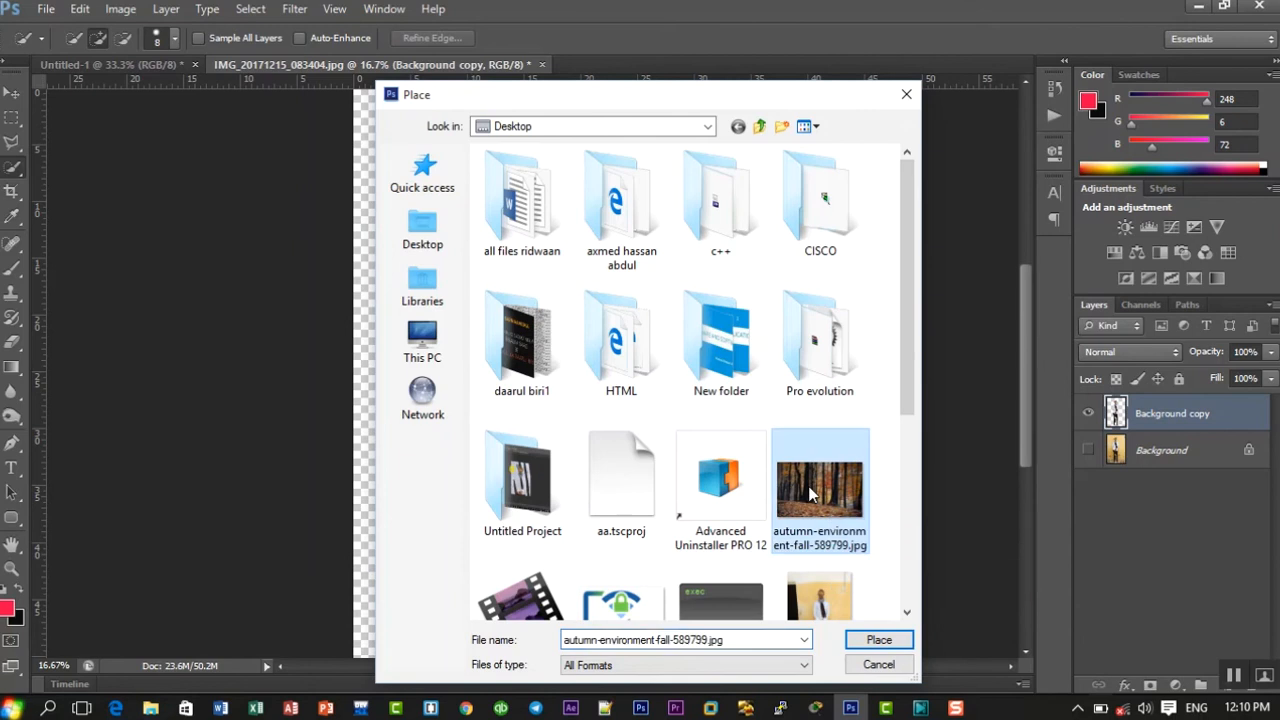
pyautogui.click(876, 643)
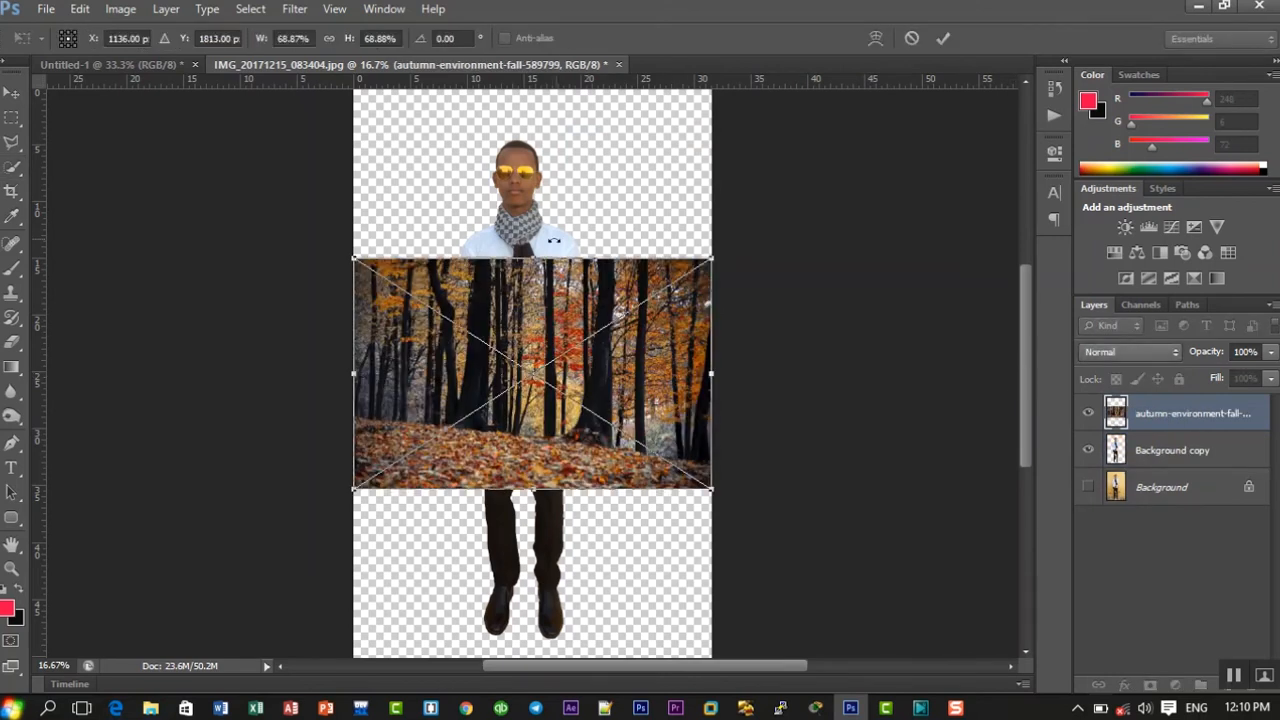
# - Stretch the placed forest image to about 170% height to cover the whole canvas, and move its layer beneath the man's cutout layer
pyautogui.moveTo(532, 258); pyautogui.dragTo(549, 76)
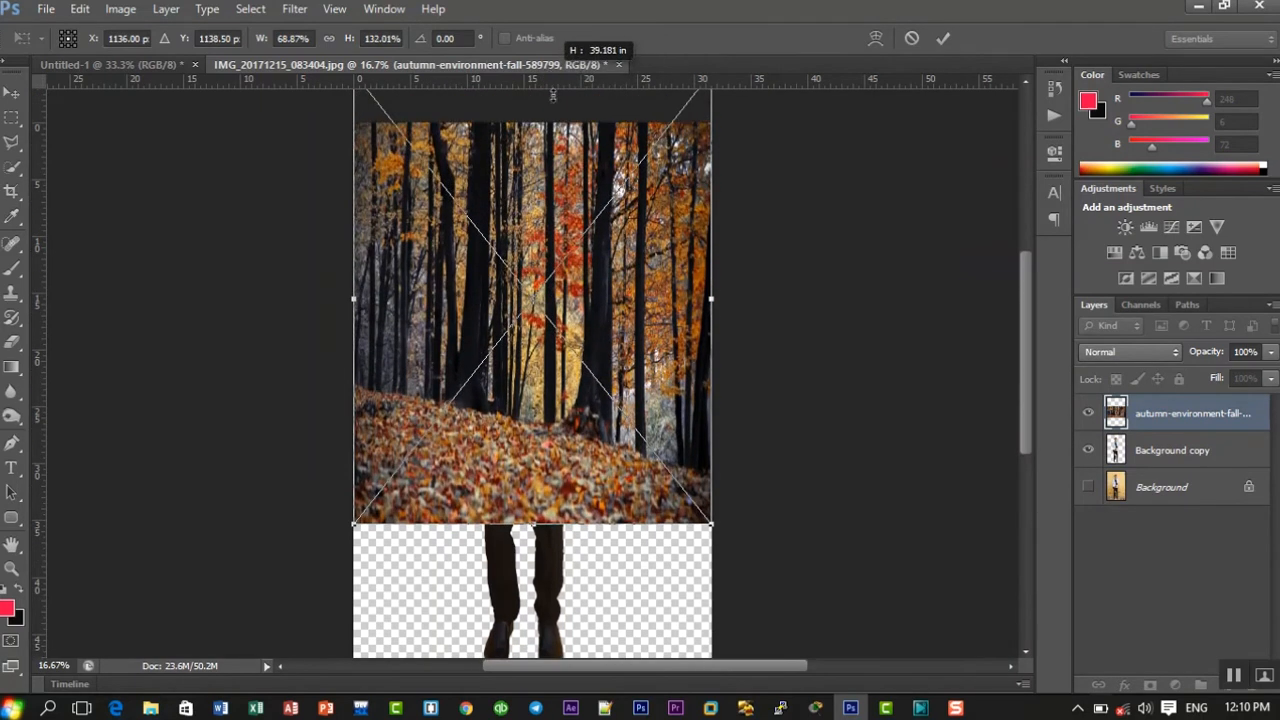
pyautogui.moveTo(537, 462); pyautogui.dragTo(540, 512)
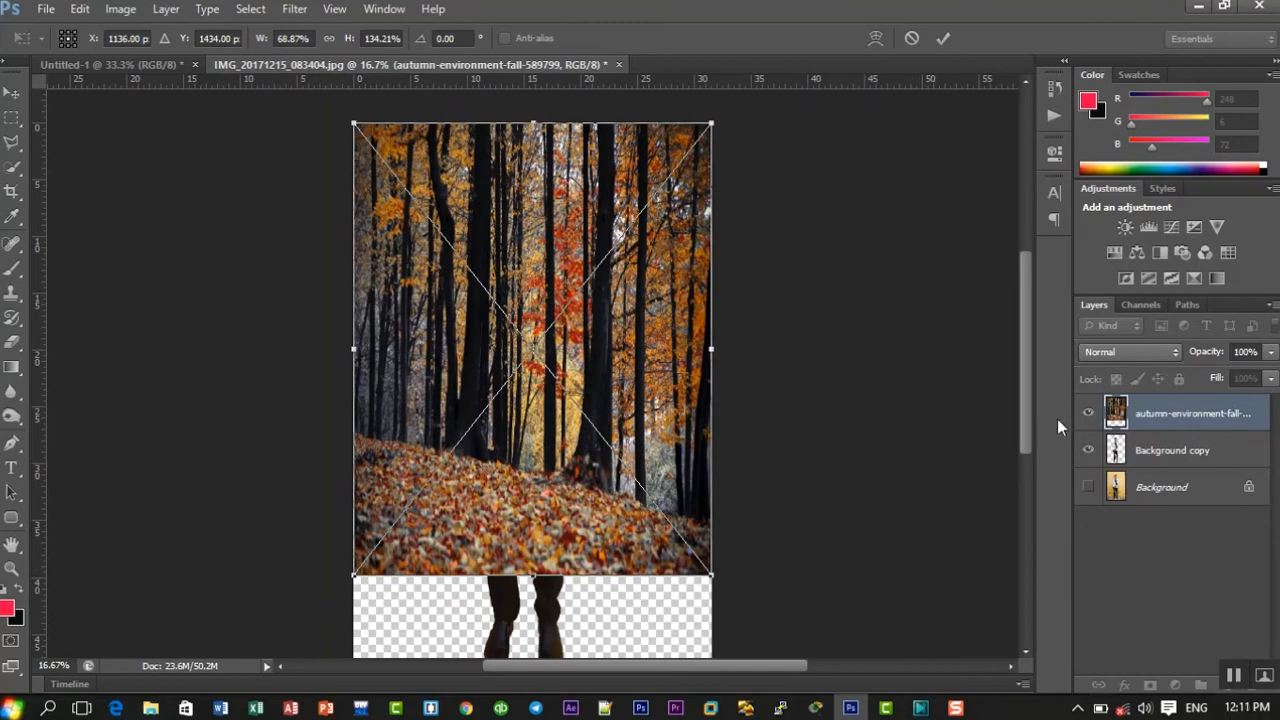
pyautogui.moveTo(1030, 402); pyautogui.dragTo(1027, 433)
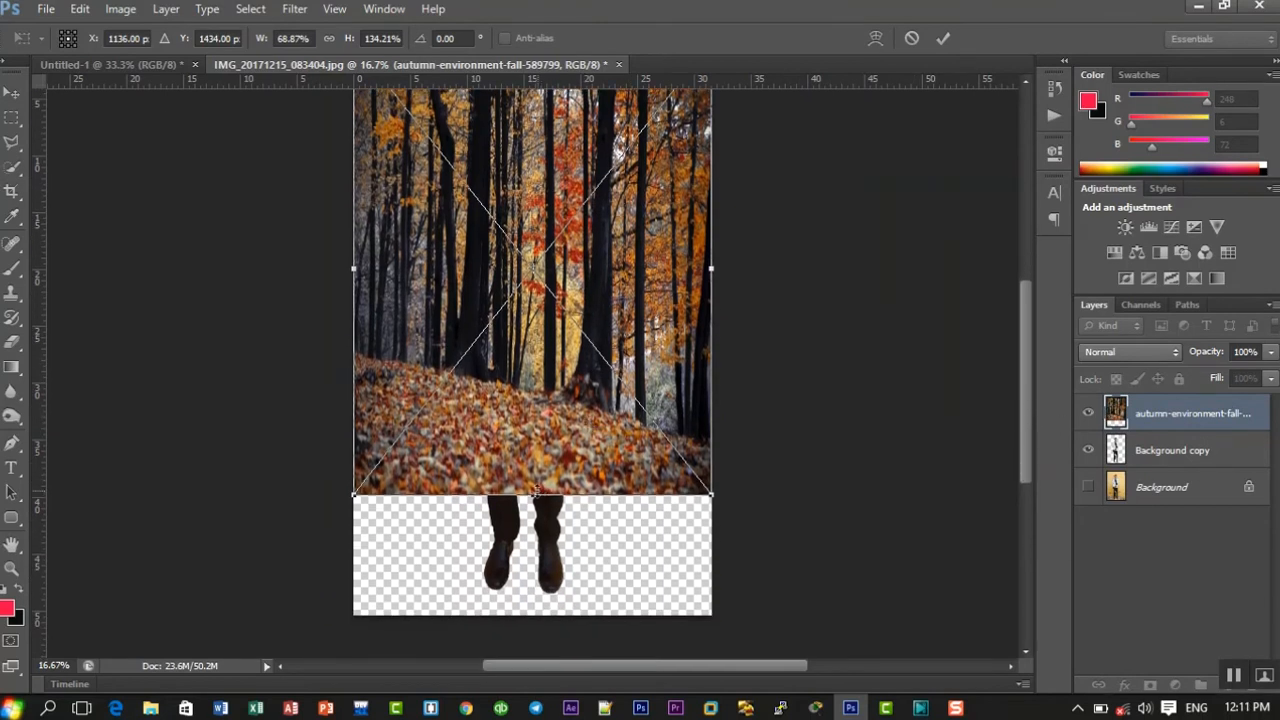
pyautogui.moveTo(536, 492); pyautogui.dragTo(533, 614)
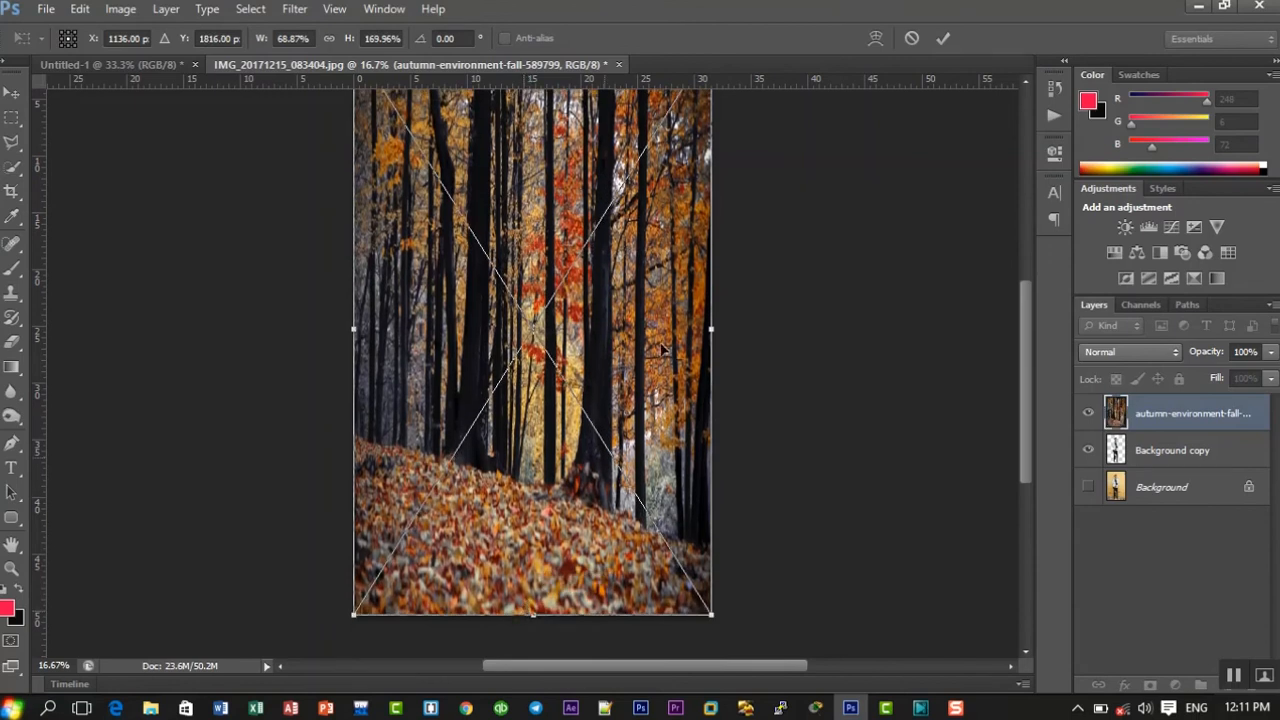
pyautogui.click(945, 38)
pyautogui.press('w')
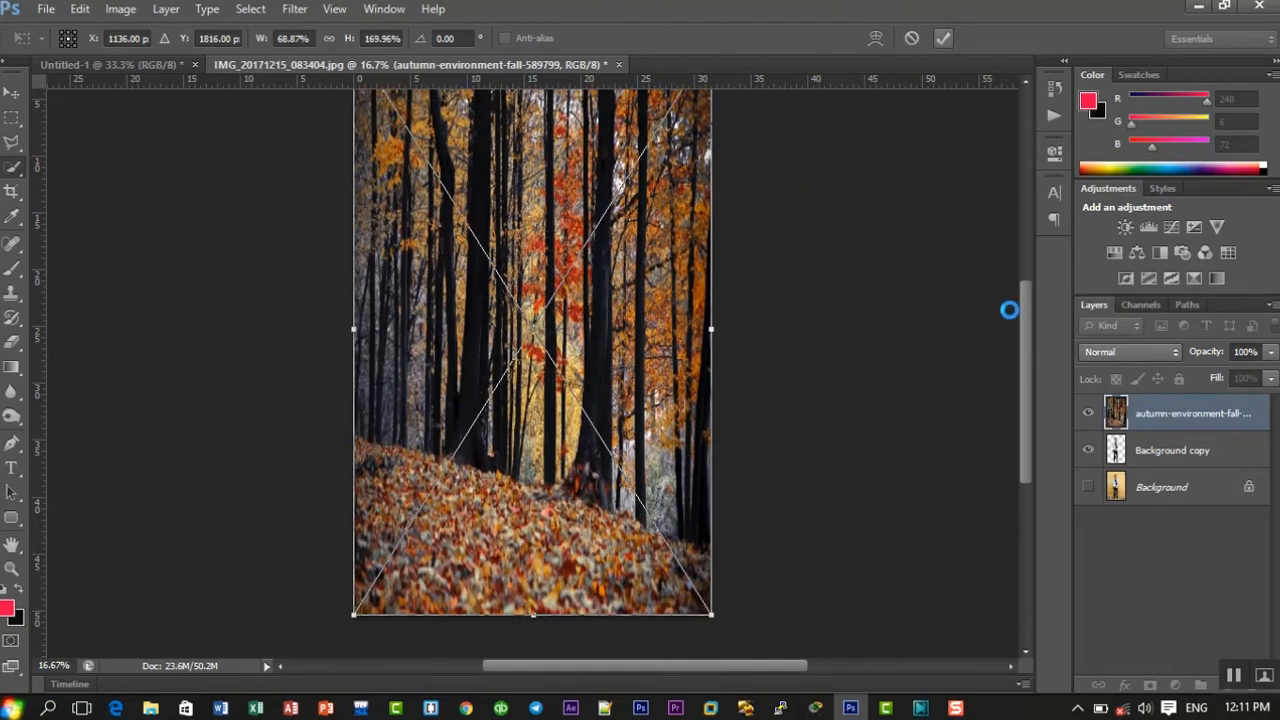
pyautogui.moveTo(1024, 323); pyautogui.dragTo(1024, 268)
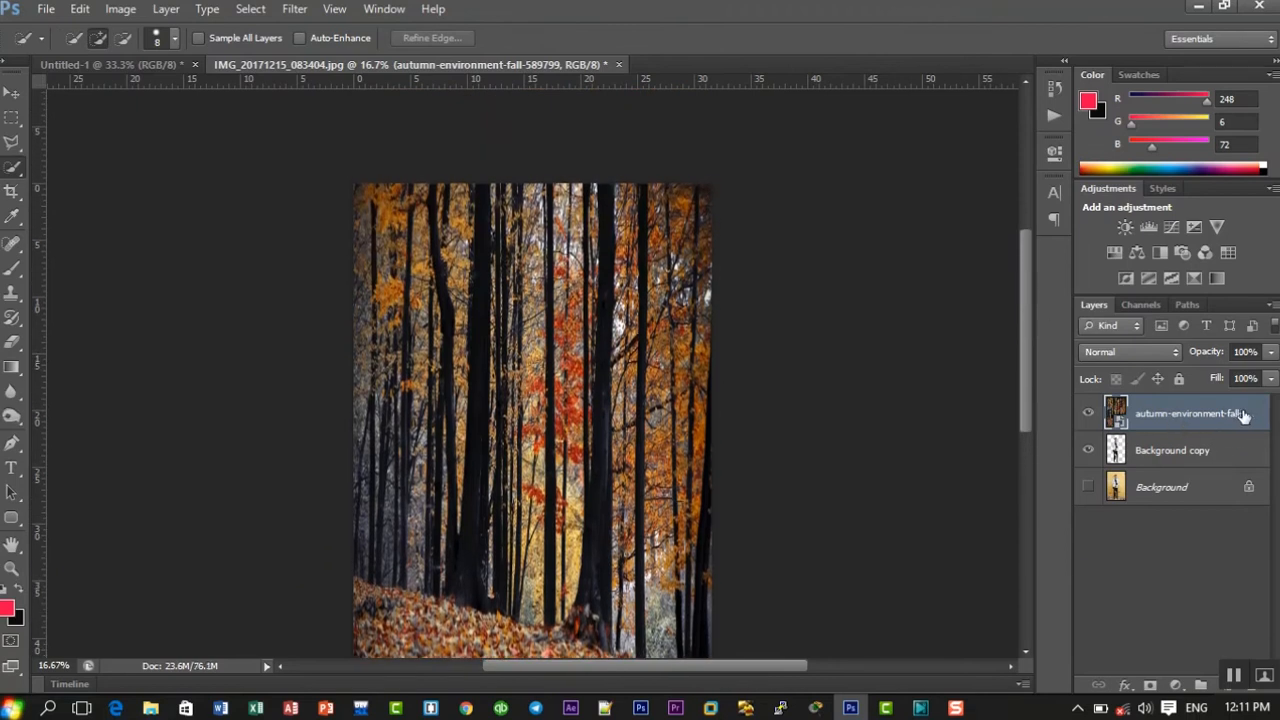
pyautogui.moveTo(1190, 414); pyautogui.dragTo(1186, 453)
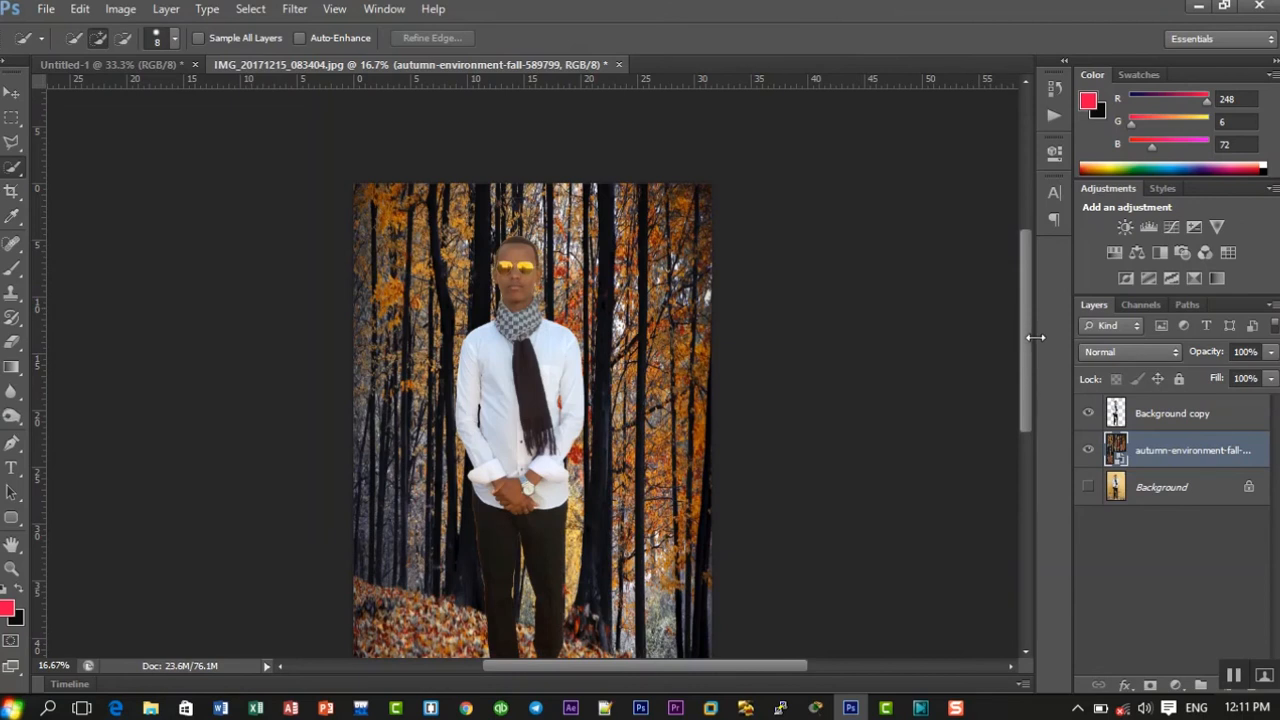
# - Rename the man's cutout layer to "original" and duplicate it
pyautogui.click(1176, 413)
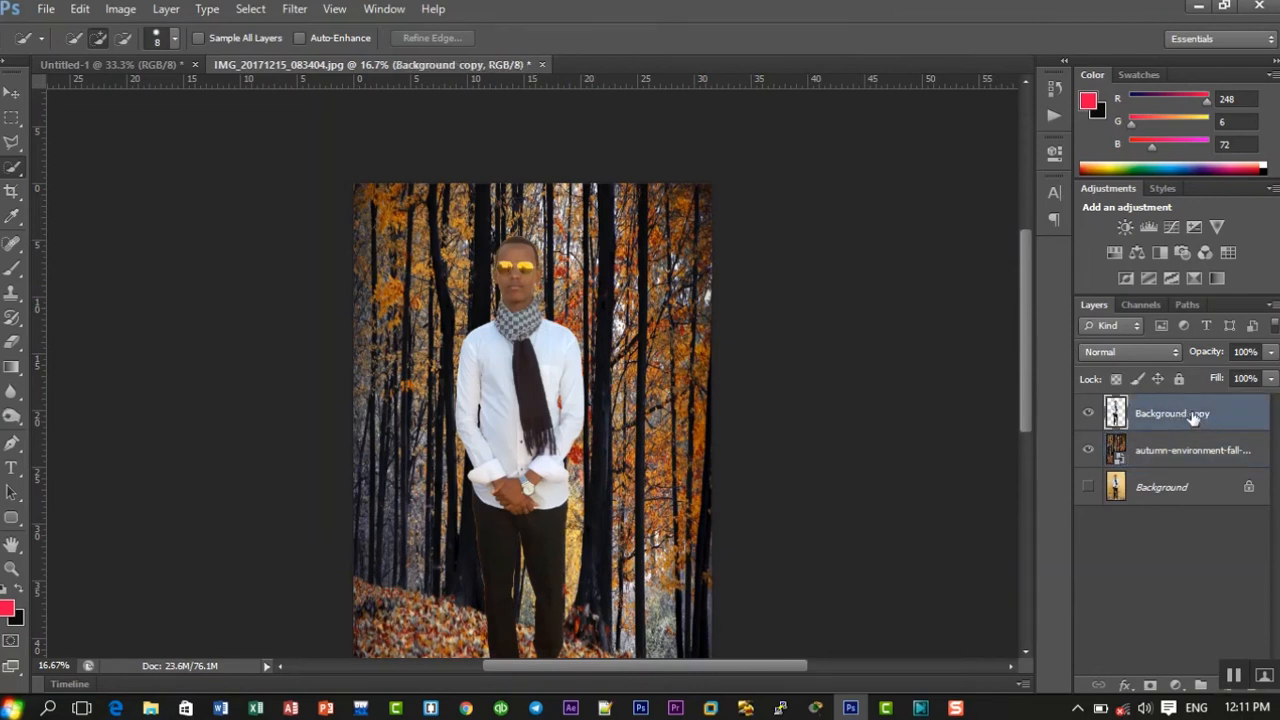
pyautogui.doubleClick(1193, 415)
pyautogui.write('original')
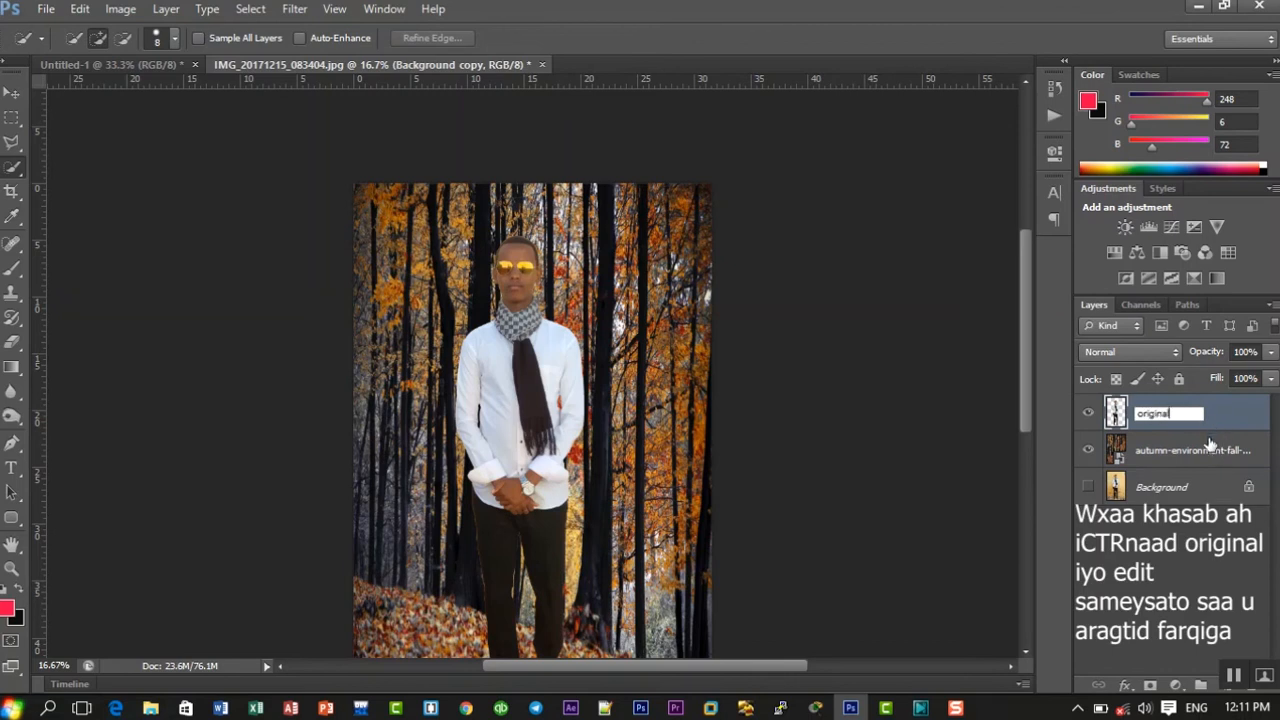
pyautogui.click(1210, 444)
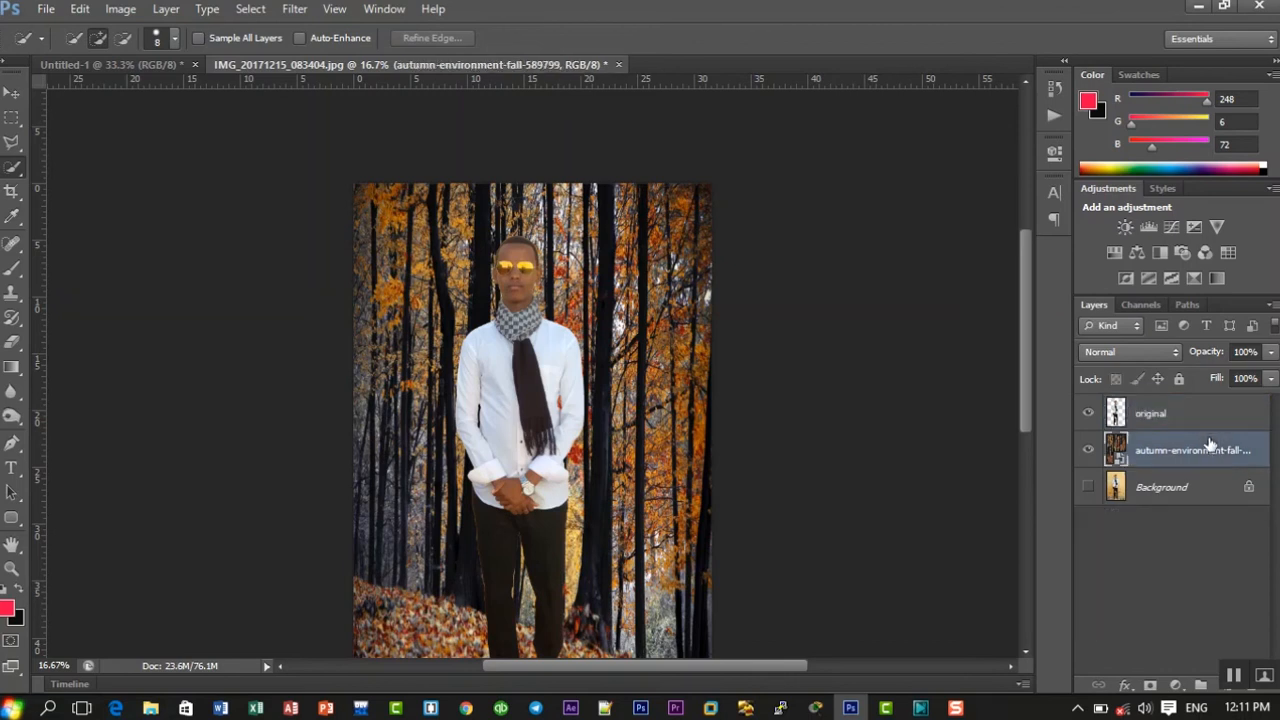
pyautogui.moveTo(1195, 411); pyautogui.dragTo(1184, 510)
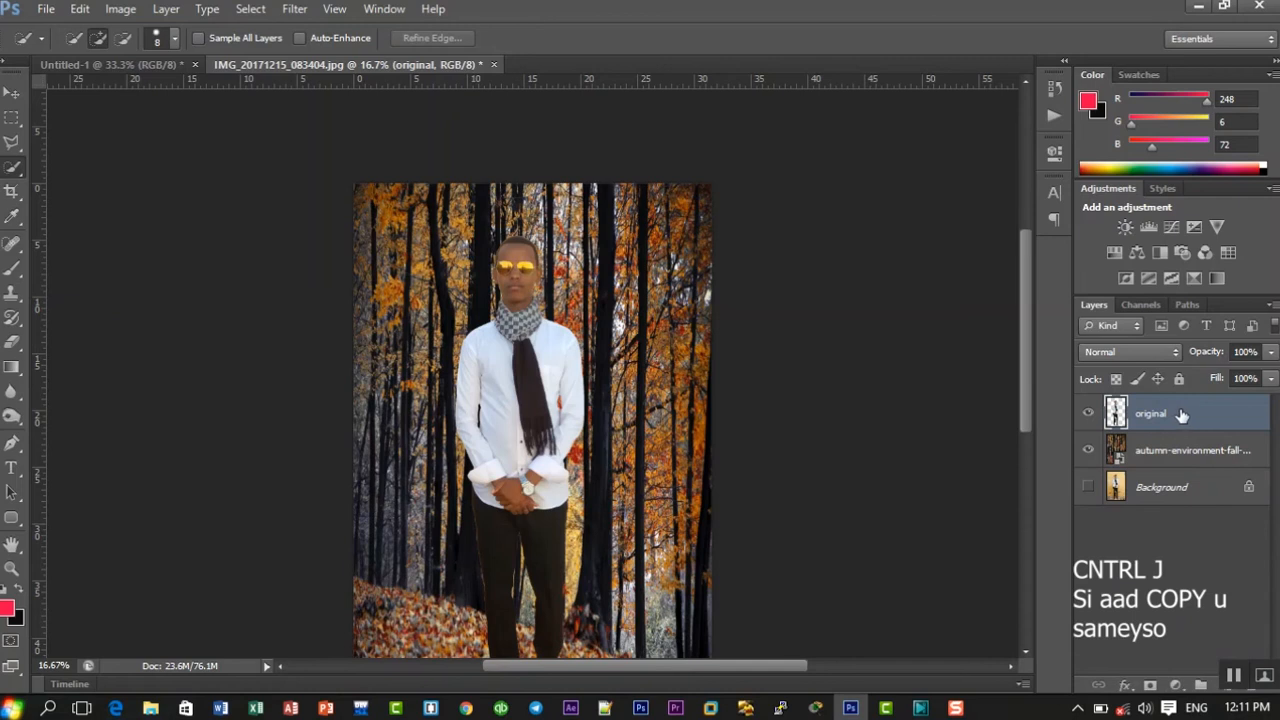
pyautogui.hotkey('ctrl', 'j')
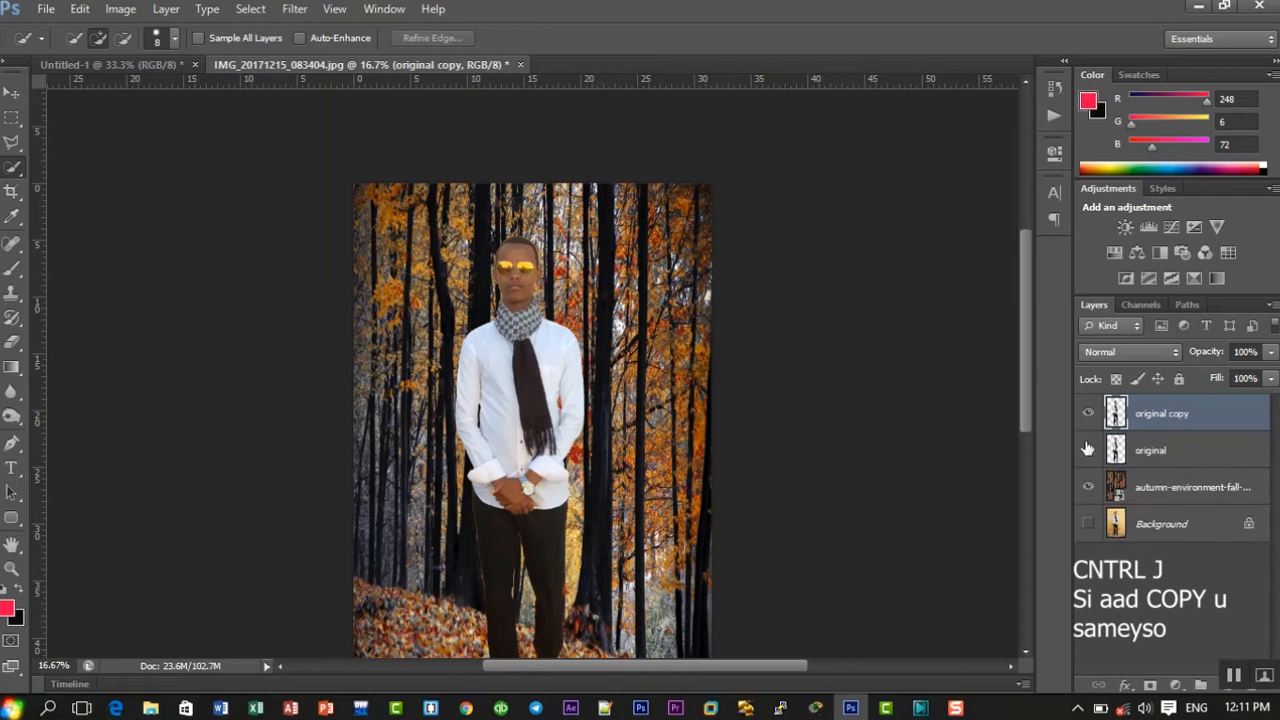
# - Trace the man's inner hairline with the Polygonal Lasso, from beside one lens across the forehead to the opposite temple and ear
pyautogui.hotkey('ctrl', '+')
pyautogui.hotkey('ctrl', '+')
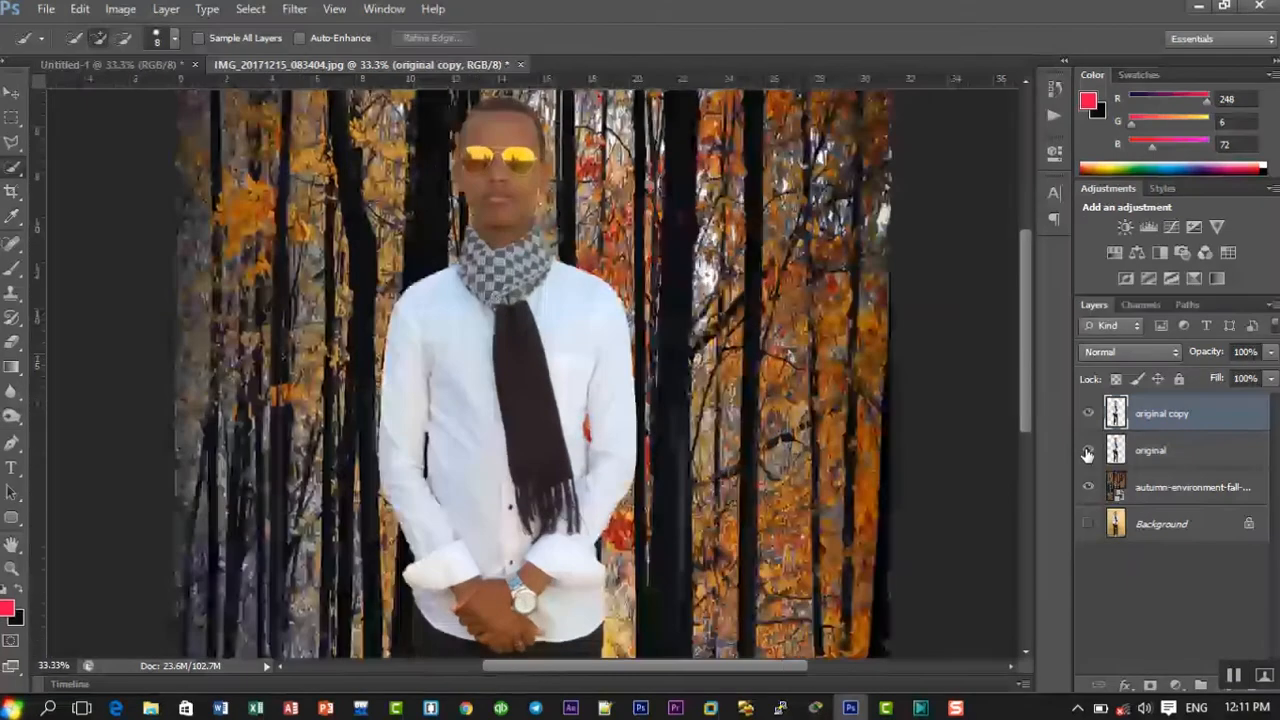
pyautogui.hotkey('ctrl', '+')
pyautogui.hotkey('ctrl', '+')
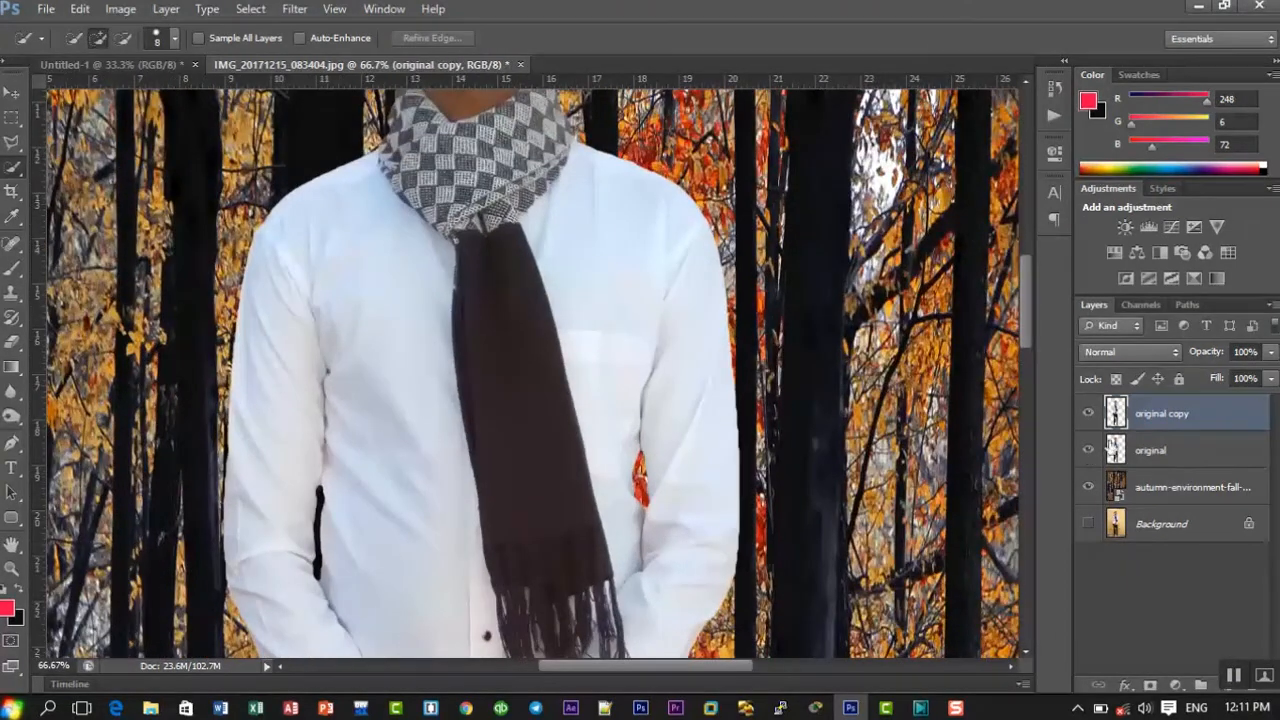
pyautogui.moveTo(1024, 289); pyautogui.dragTo(1024, 213)
pyautogui.hotkey('ctrl', '+')
pyautogui.hotkey('ctrl', '+')
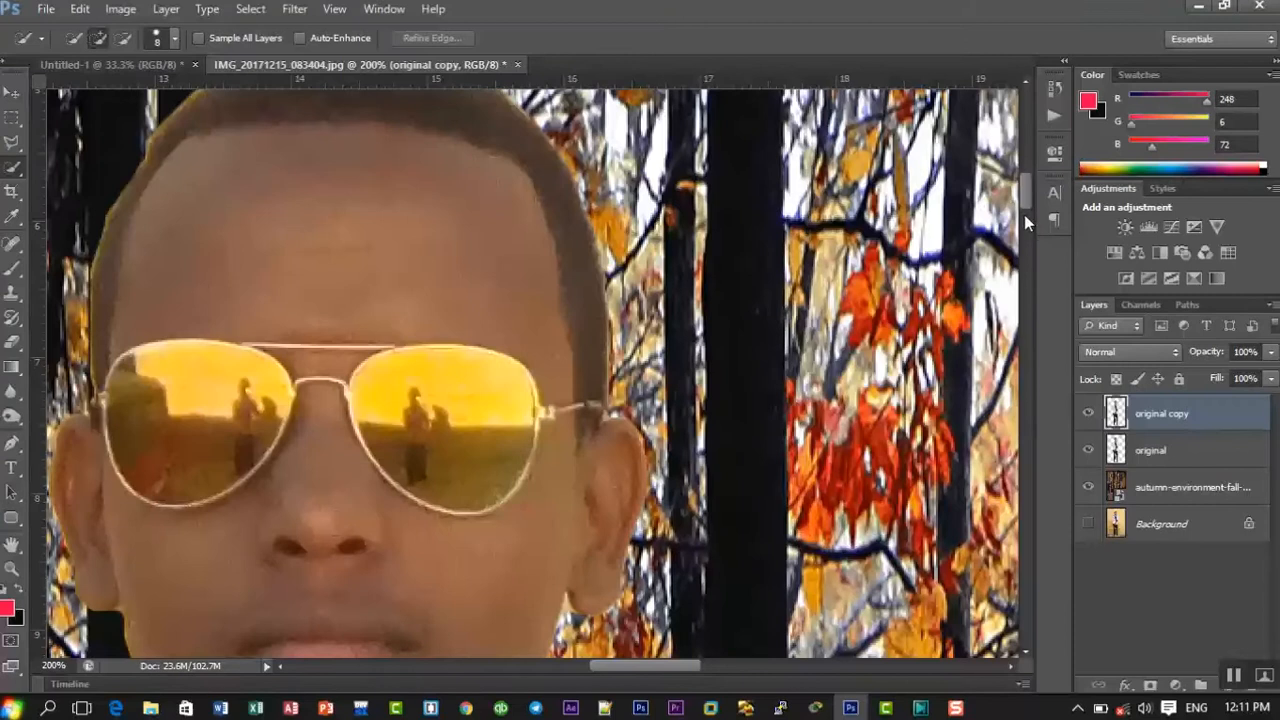
pyautogui.moveTo(1029, 197); pyautogui.dragTo(1024, 187)
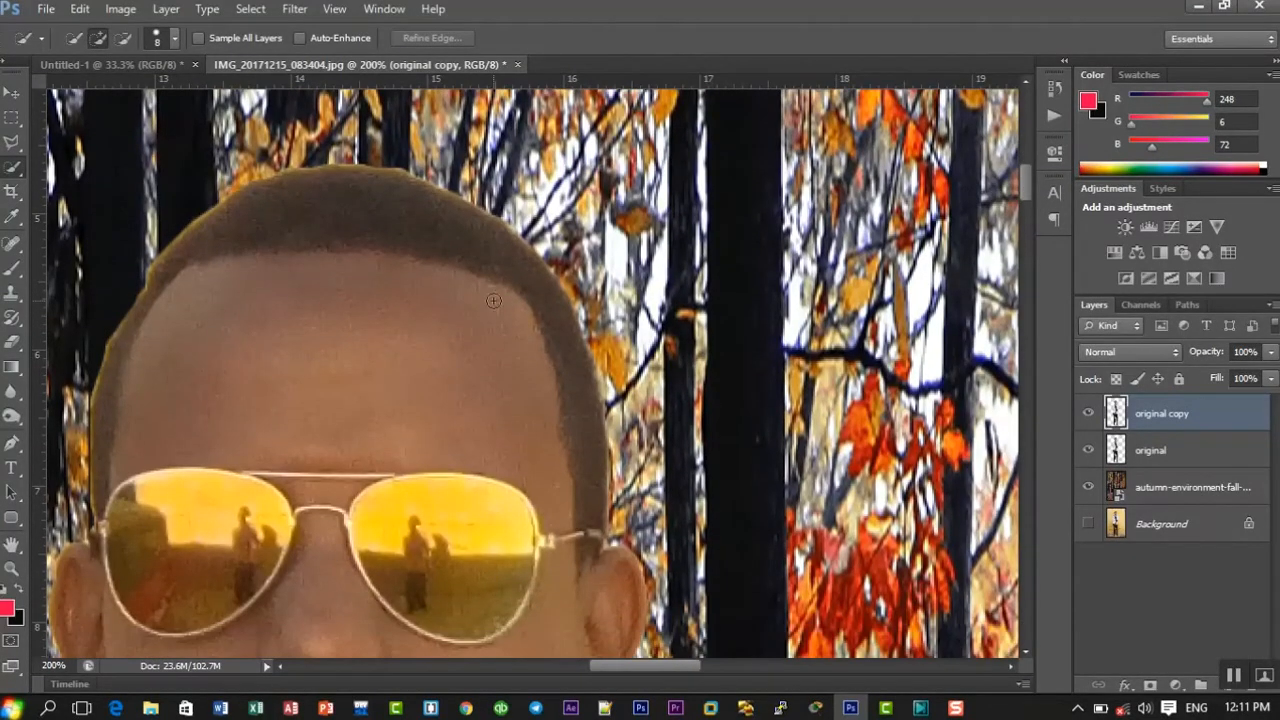
pyautogui.click(11, 142)
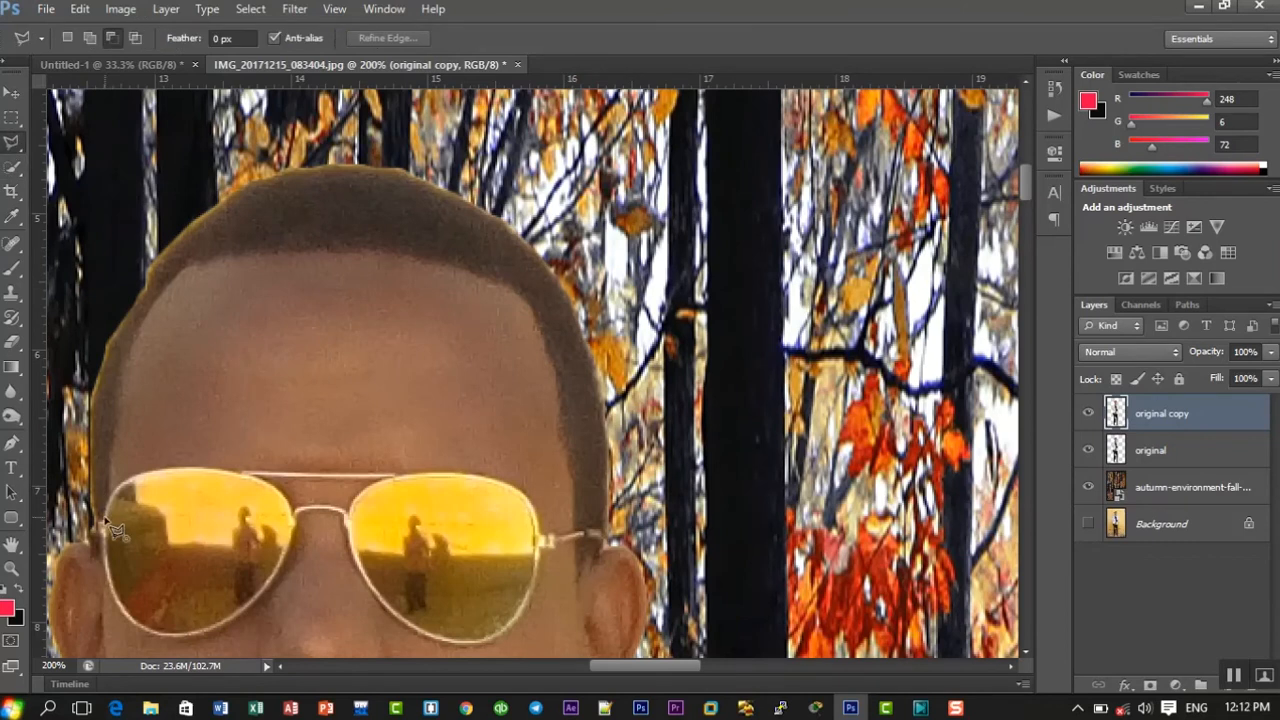
pyautogui.click(112, 447)
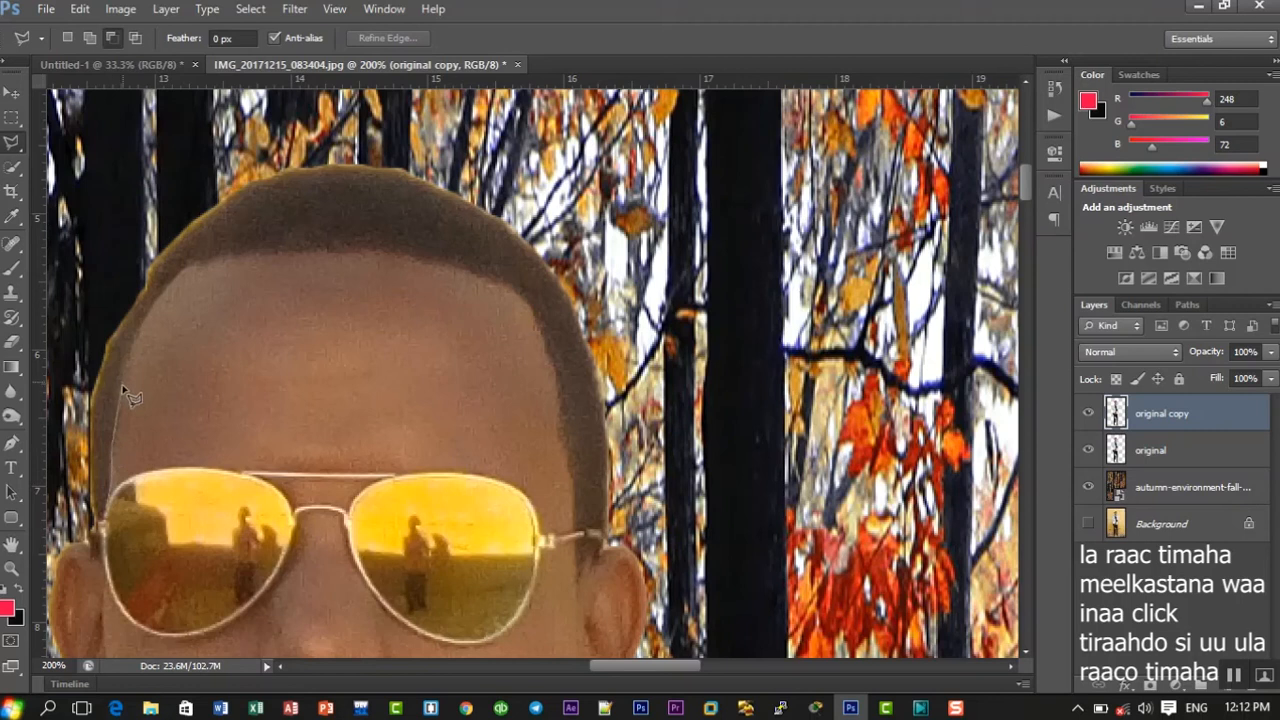
pyautogui.click(122, 407)
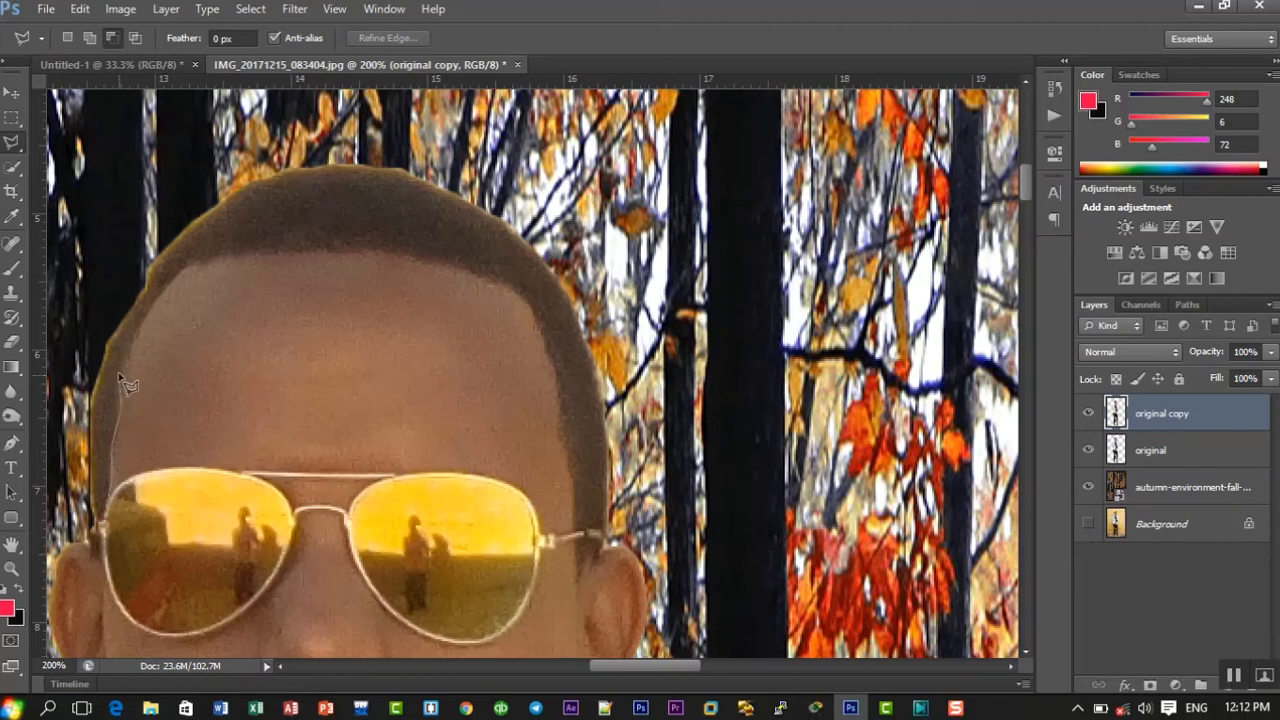
pyautogui.click(121, 371)
pyautogui.click(191, 265)
pyautogui.click(320, 253)
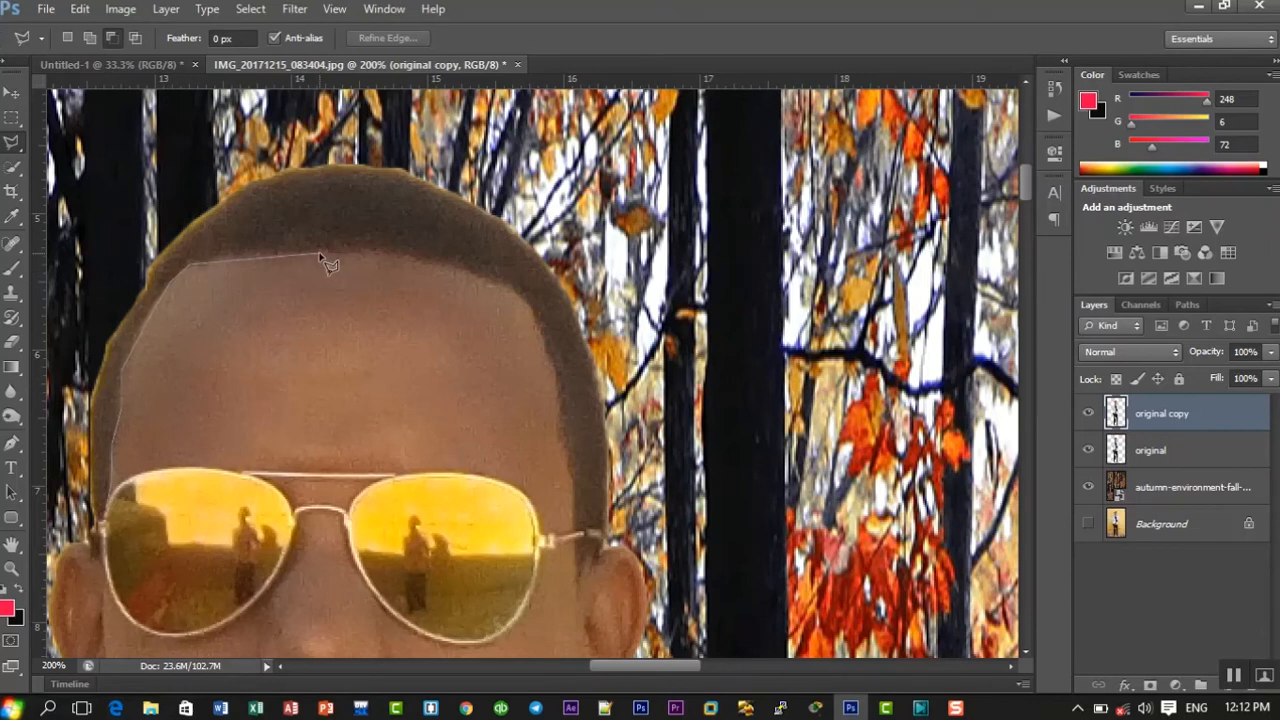
pyautogui.click(449, 267)
pyautogui.click(500, 286)
pyautogui.click(529, 303)
pyautogui.click(544, 339)
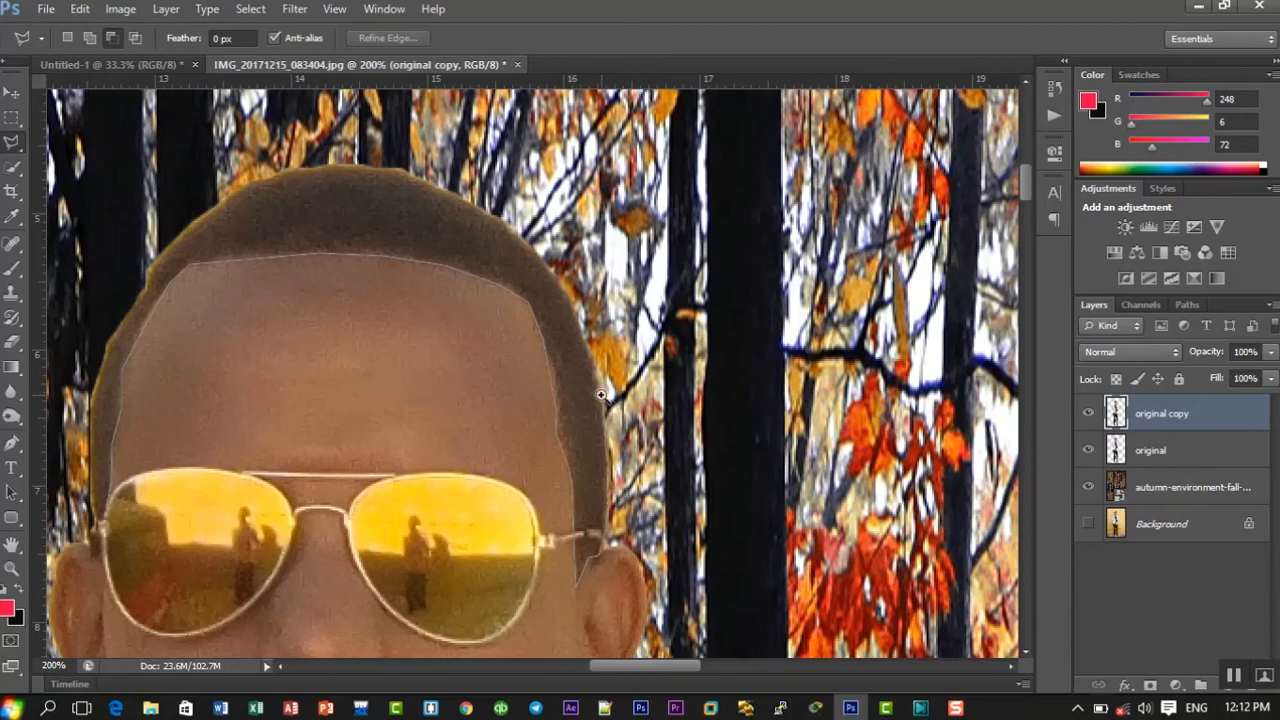
# - Continue the lasso outline around the outer edge of the hair and close it at the starting point, selecting only the hair
pyautogui.scroll(1, 600, 395)
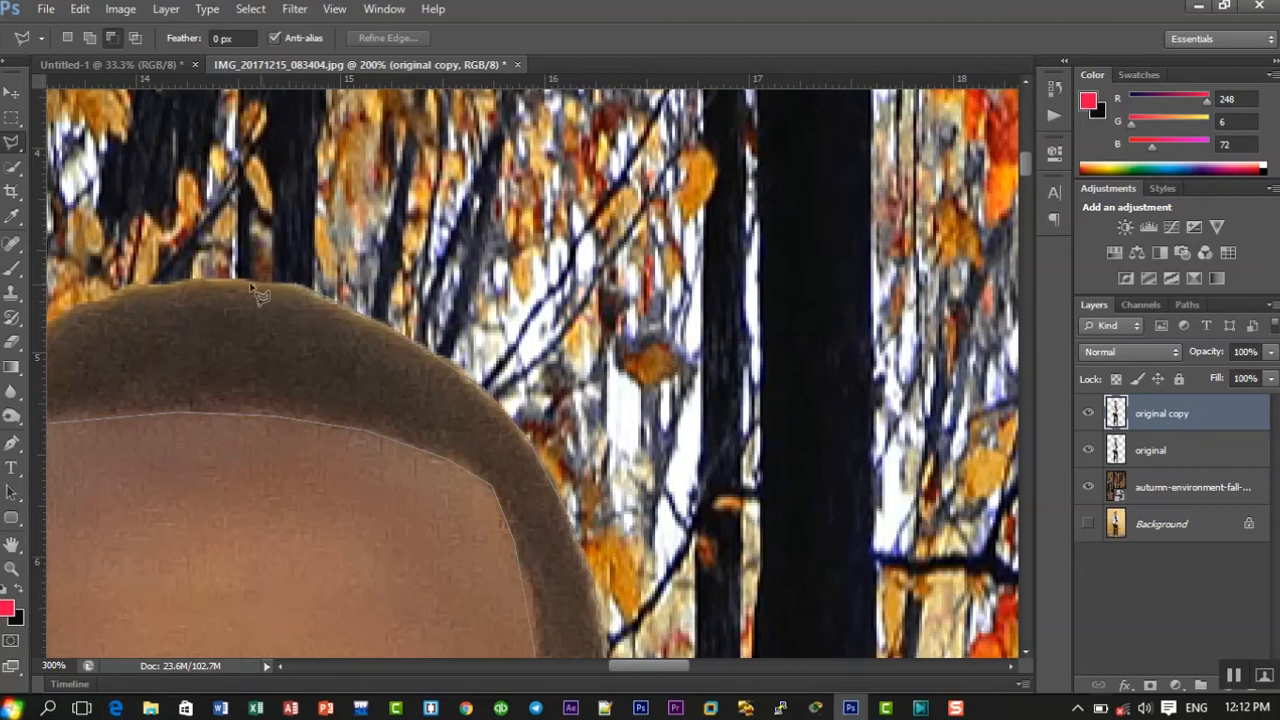
pyautogui.click(171, 281)
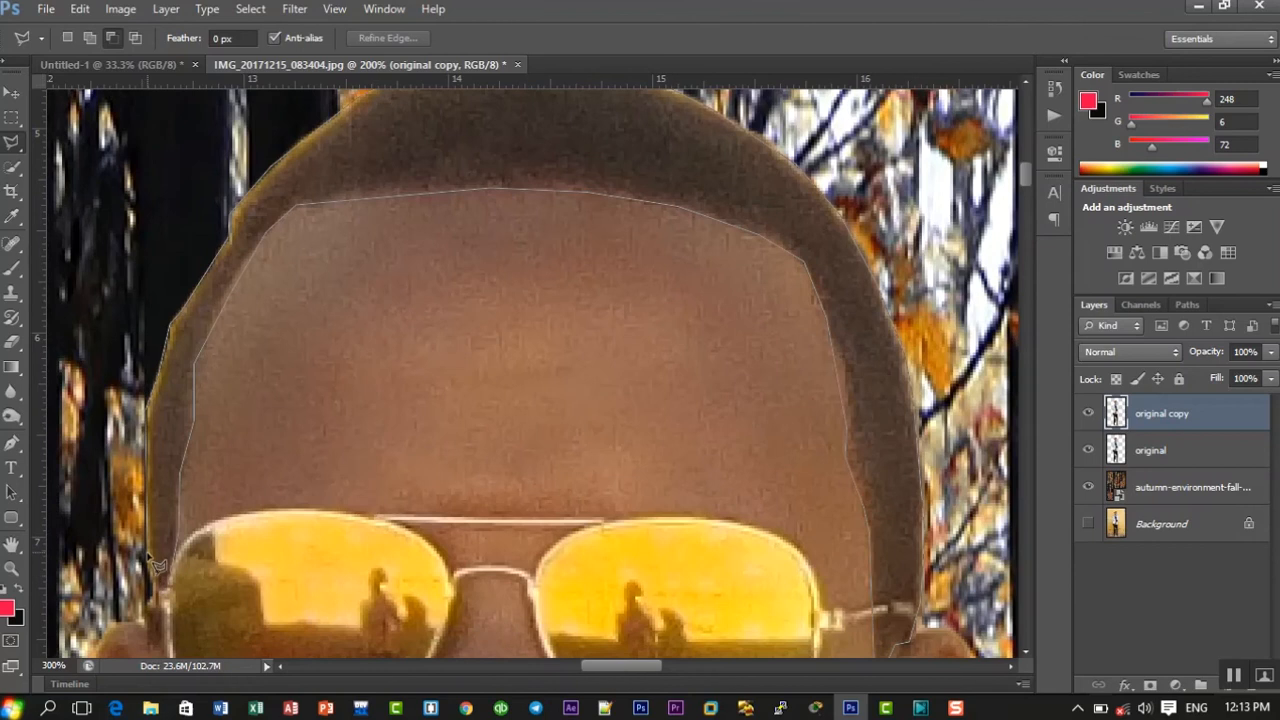
pyautogui.scroll(-3, 160, 600)
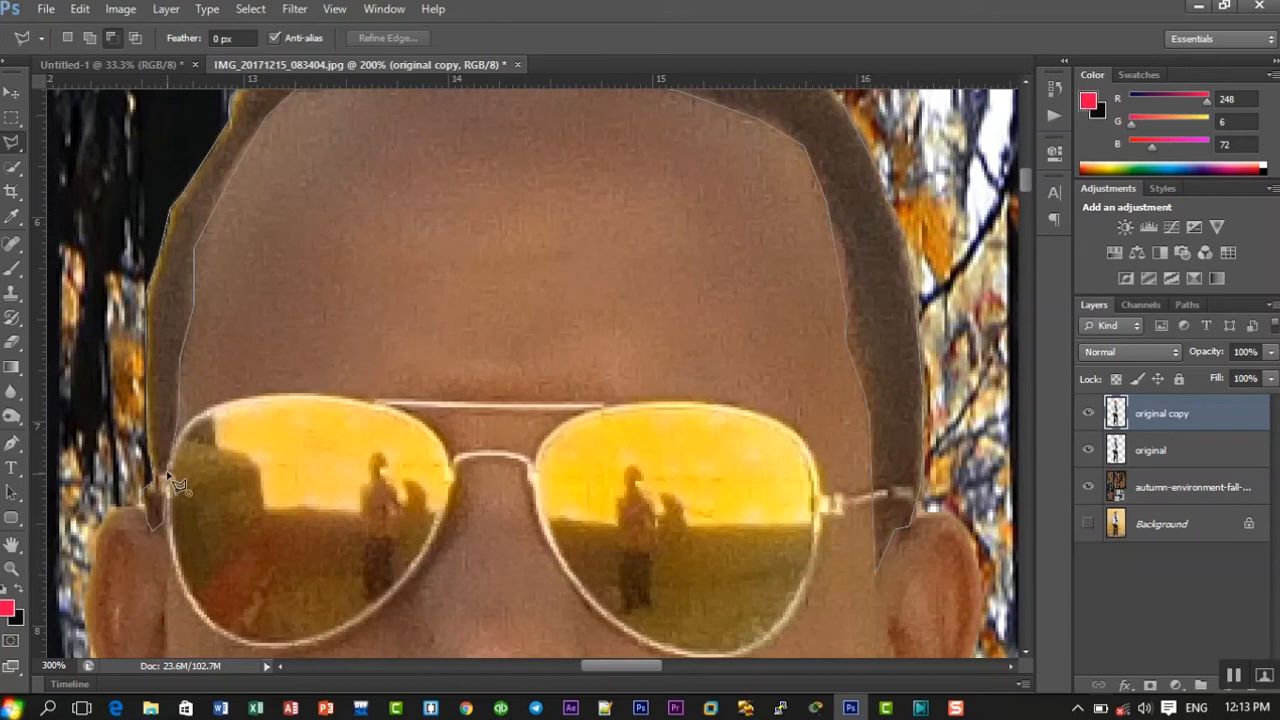
pyautogui.click(177, 485)
pyautogui.hotkey('ctrl', '-')
pyautogui.hotkey('ctrl', '-')
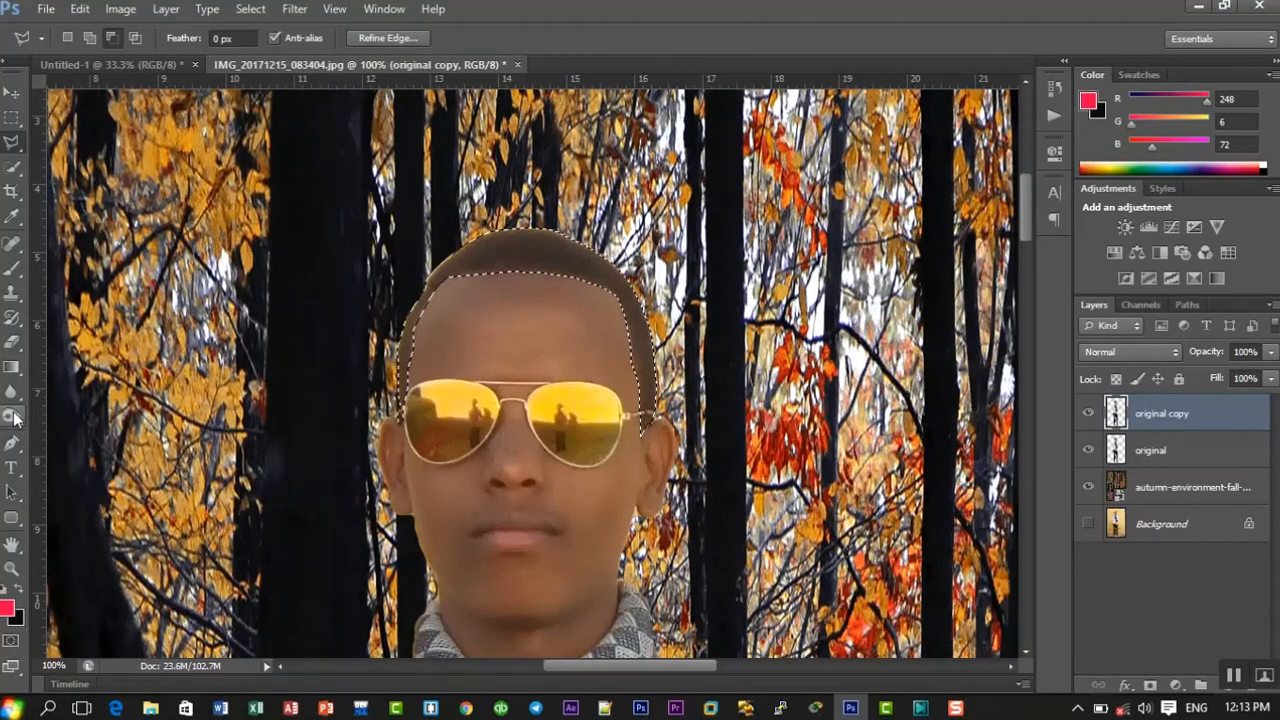
# - Darken the selected hair using the Burn tool with the Midtones range at 50% exposure, and clear the selection
pyautogui.moveTo(13, 418); pyautogui.dragTo(102, 432)
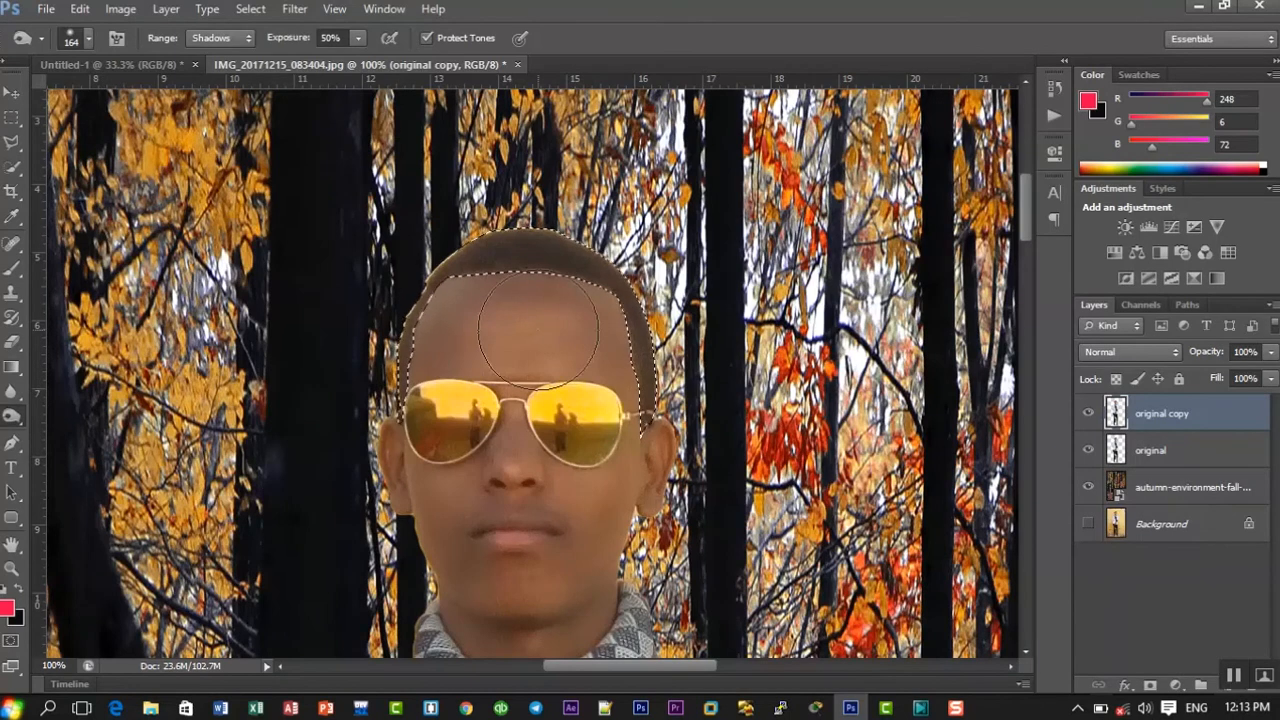
pyautogui.hotkey('ctrl', 'd')
pyautogui.hotkey('ctrl', 'shift', 'd')
pyautogui.hotkey('ctrl', '+')
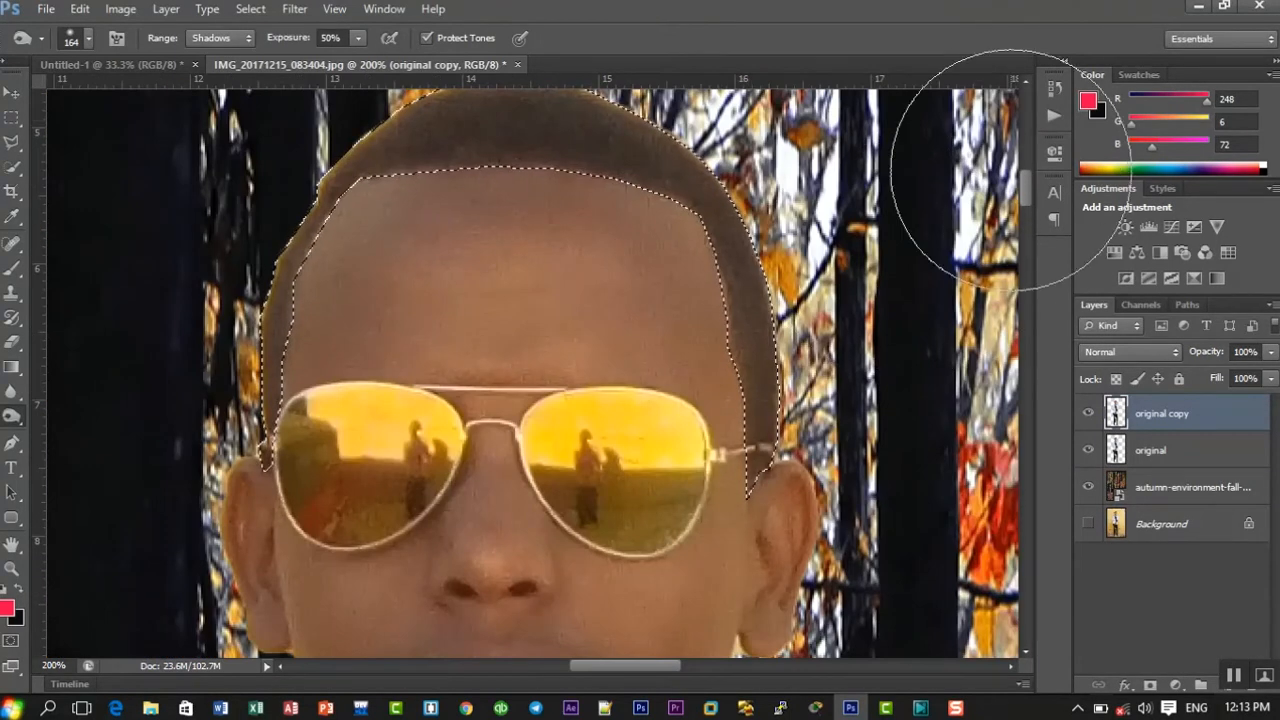
pyautogui.moveTo(1025, 186); pyautogui.dragTo(1028, 170)
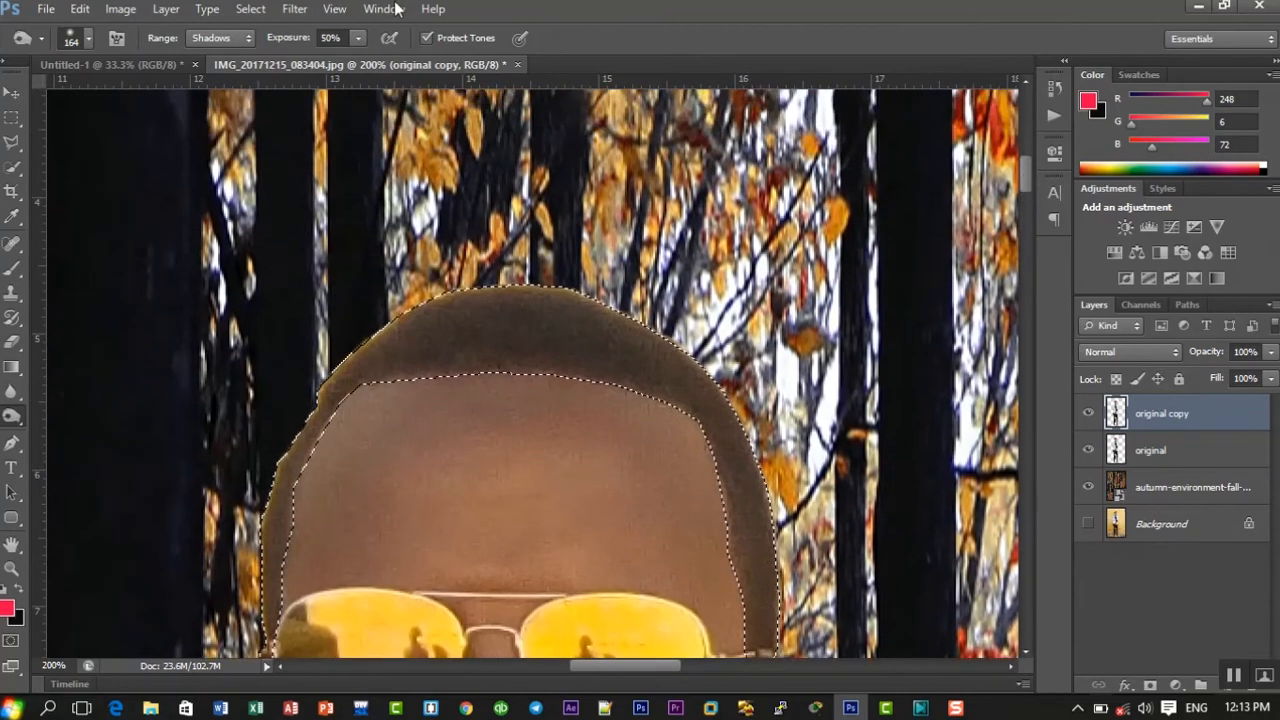
pyautogui.click(220, 40)
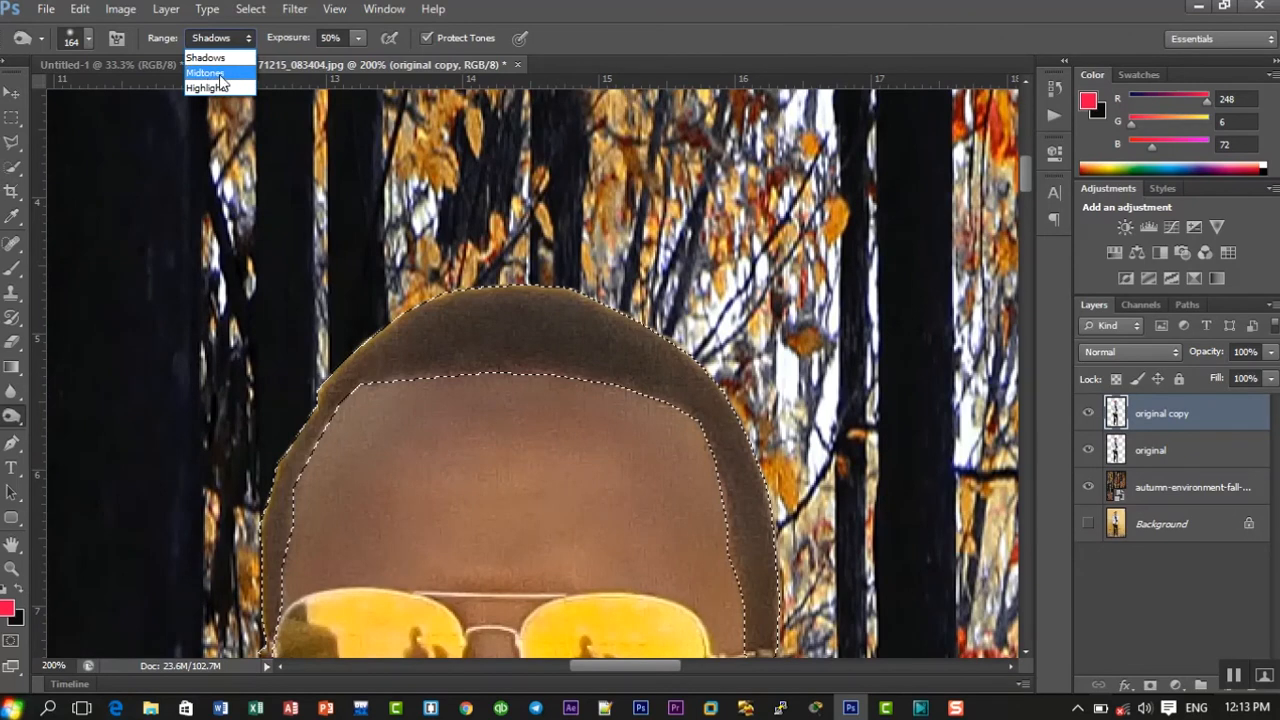
pyautogui.click(210, 73)
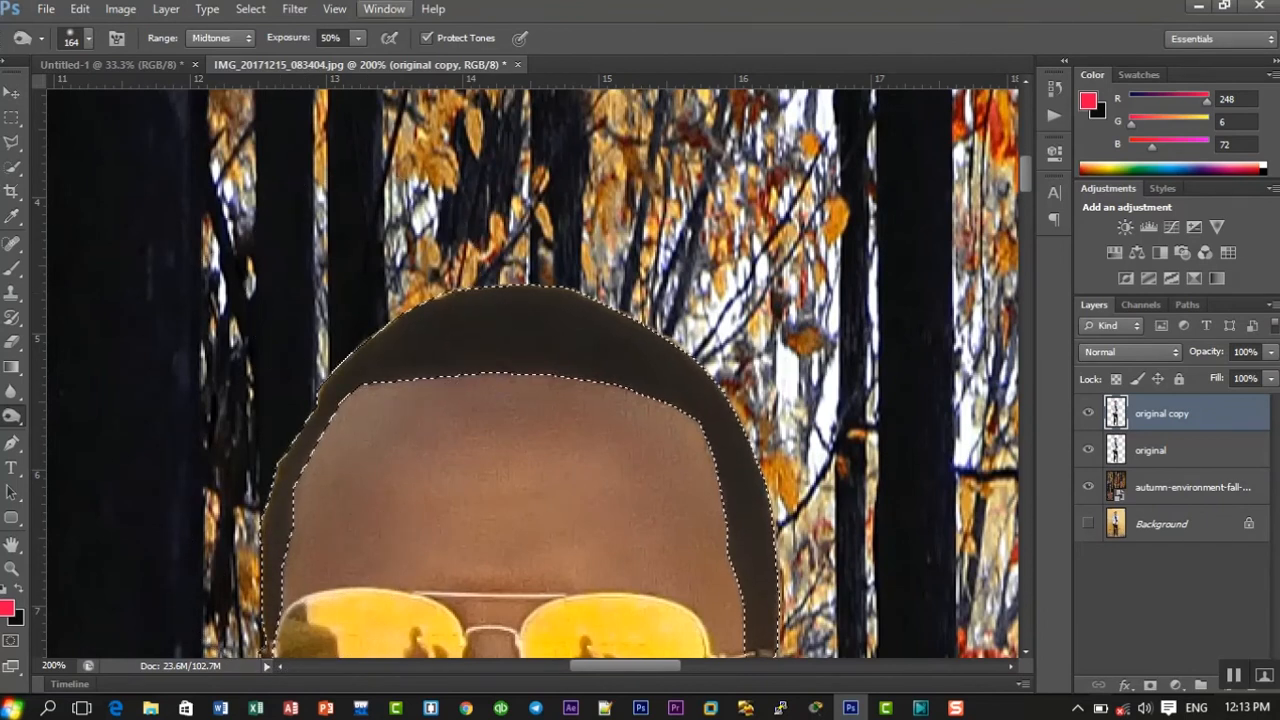
pyautogui.click(252, 8)
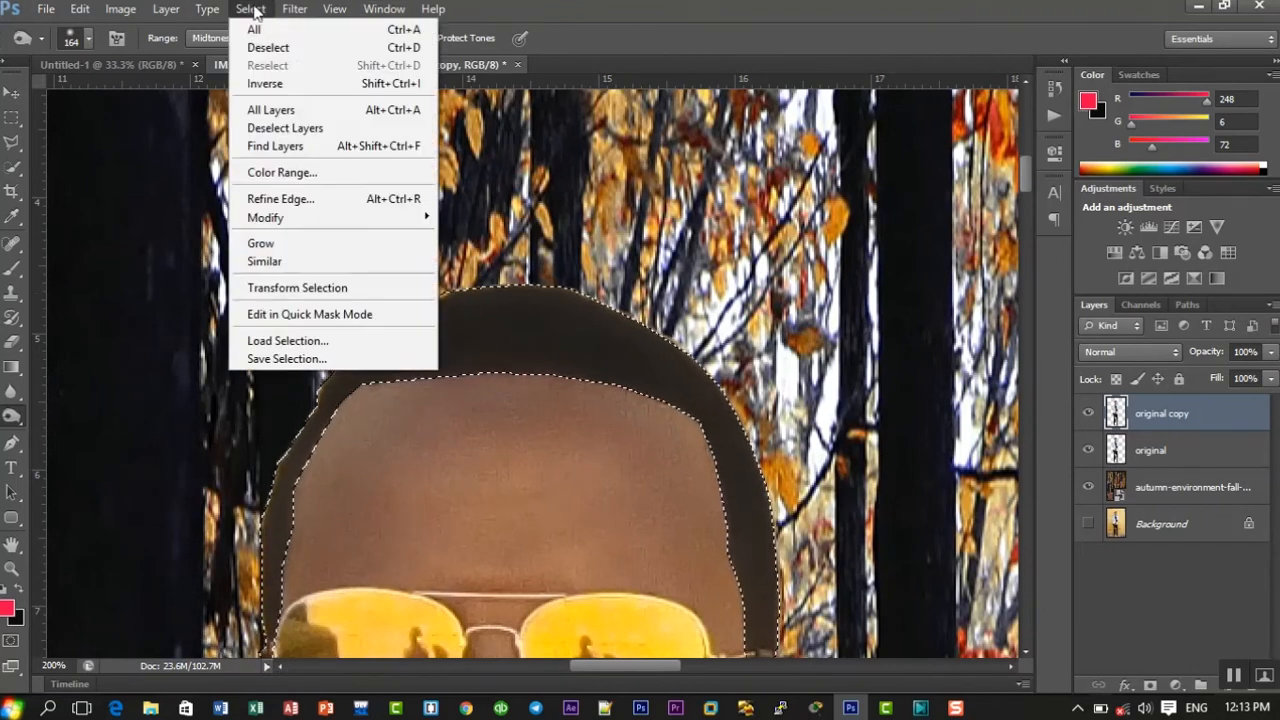
pyautogui.click(282, 50)
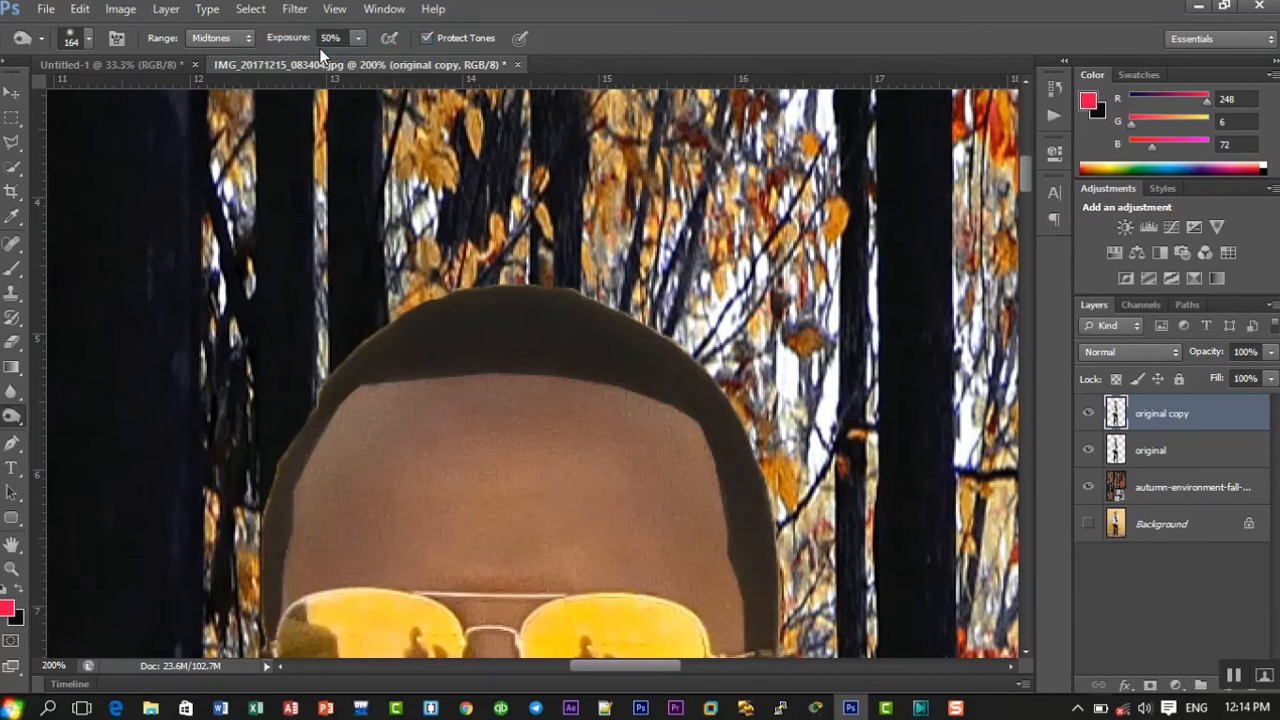
# - Check the burned hair up close and hide the "original" layer so only the retouched copy shows
pyautogui.hotkey('ctrl', '-')
pyautogui.hotkey('ctrl', '-')
pyautogui.hotkey('ctrl', '+')
pyautogui.hotkey('ctrl', '+')
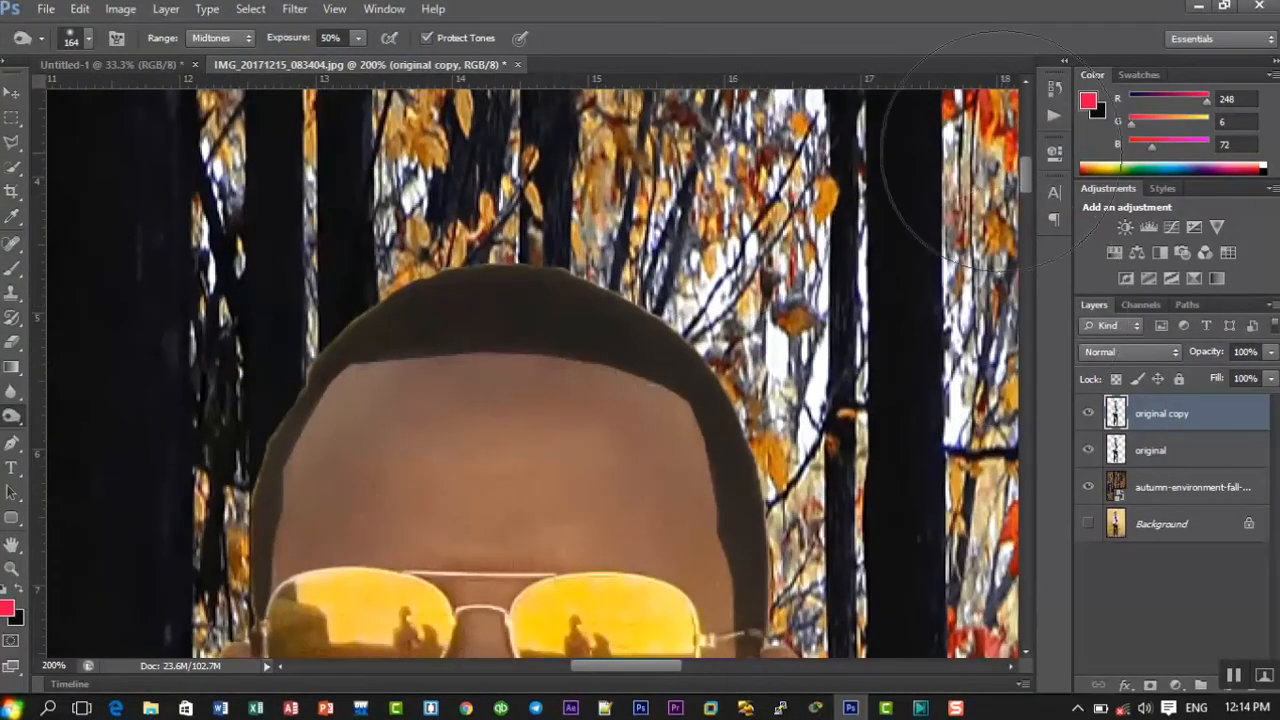
pyautogui.moveTo(1029, 172); pyautogui.dragTo(1029, 194)
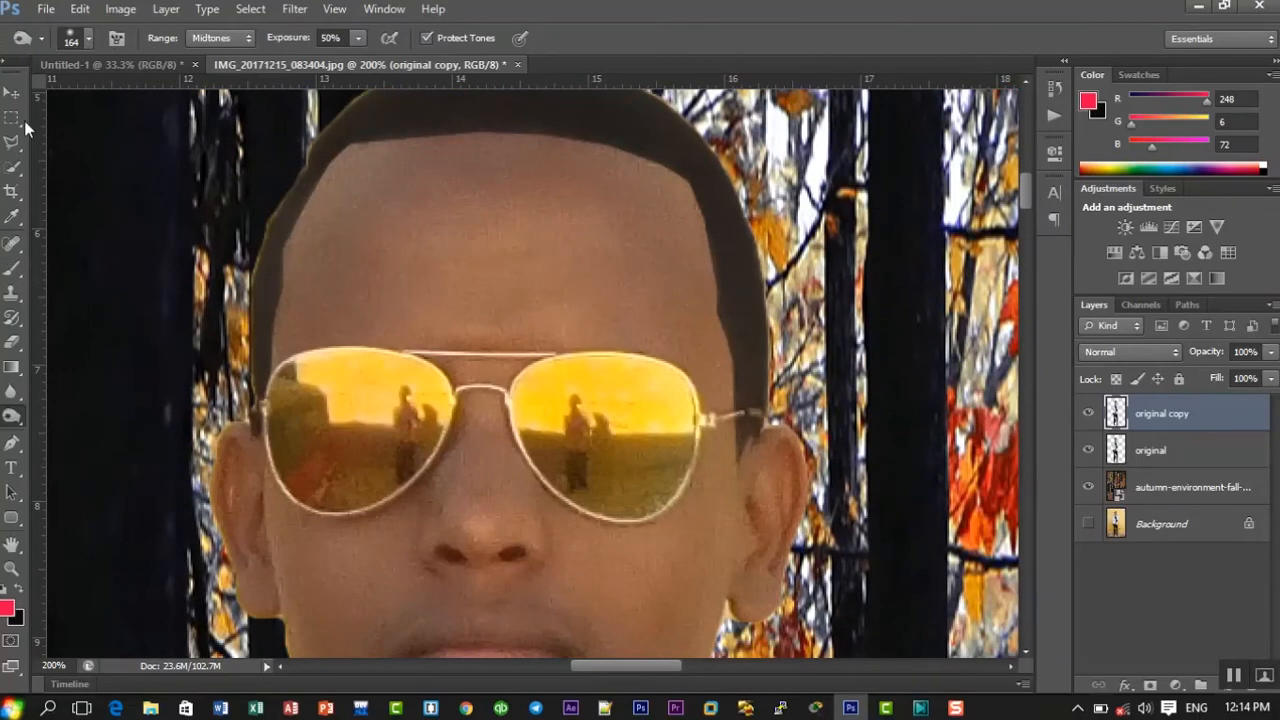
pyautogui.click(13, 143)
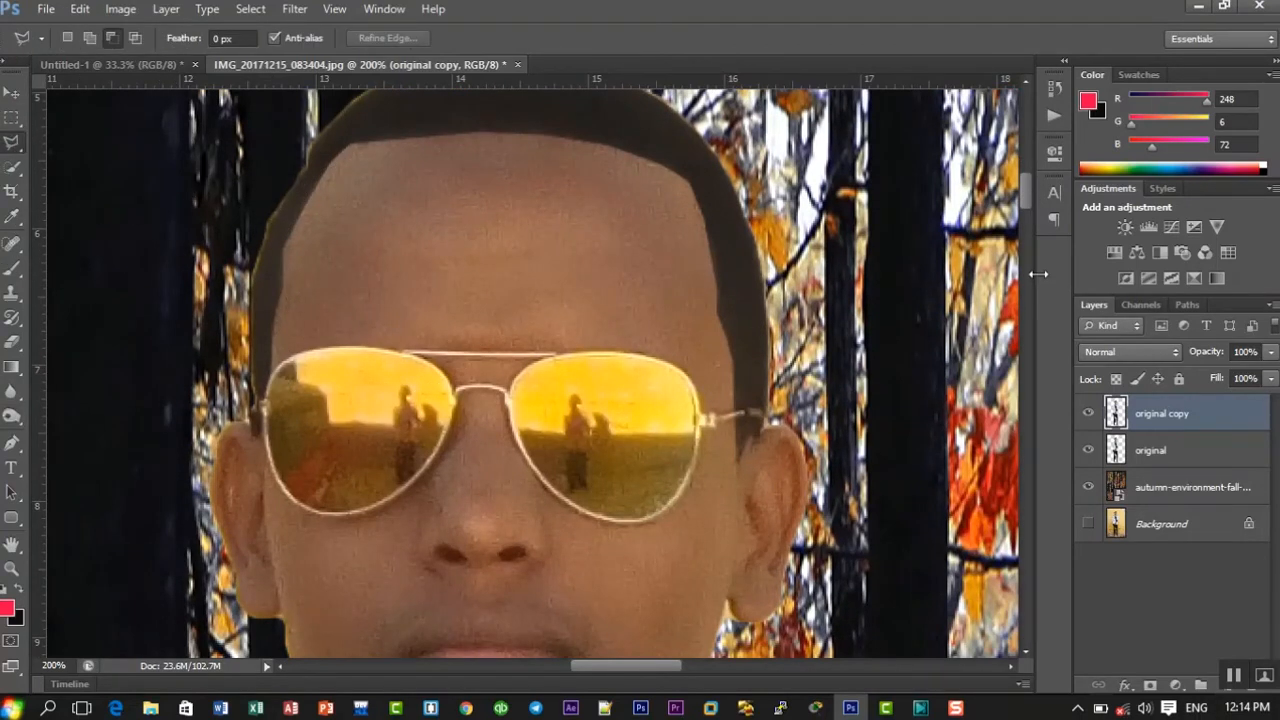
pyautogui.moveTo(1027, 179); pyautogui.dragTo(1028, 174)
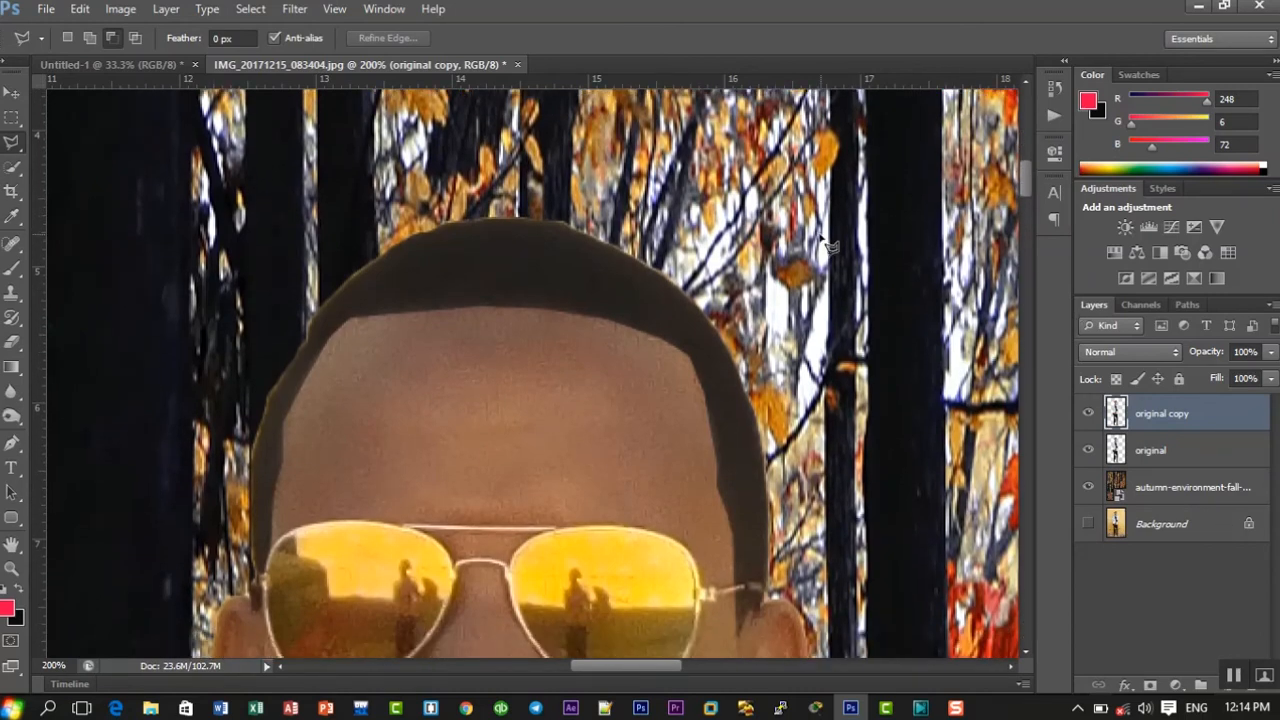
pyautogui.click(1088, 450)
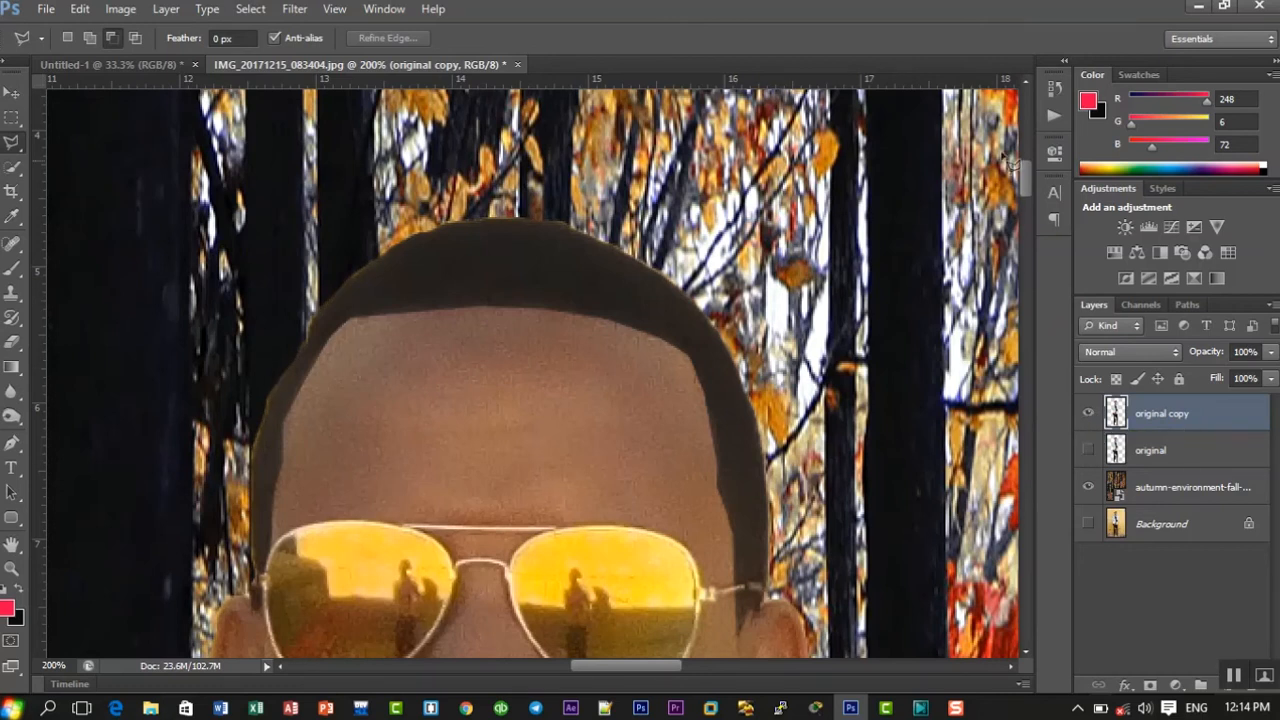
# - Select the forehead with the Polygonal Lasso, following the hairline and closing the outline along the upper rim of the sunglasses
pyautogui.moveTo(1028, 171)
pyautogui.mouseDown()
pyautogui.moveTo(1027, 234)
pyautogui.moveTo(1035, 180)
pyautogui.mouseUp()
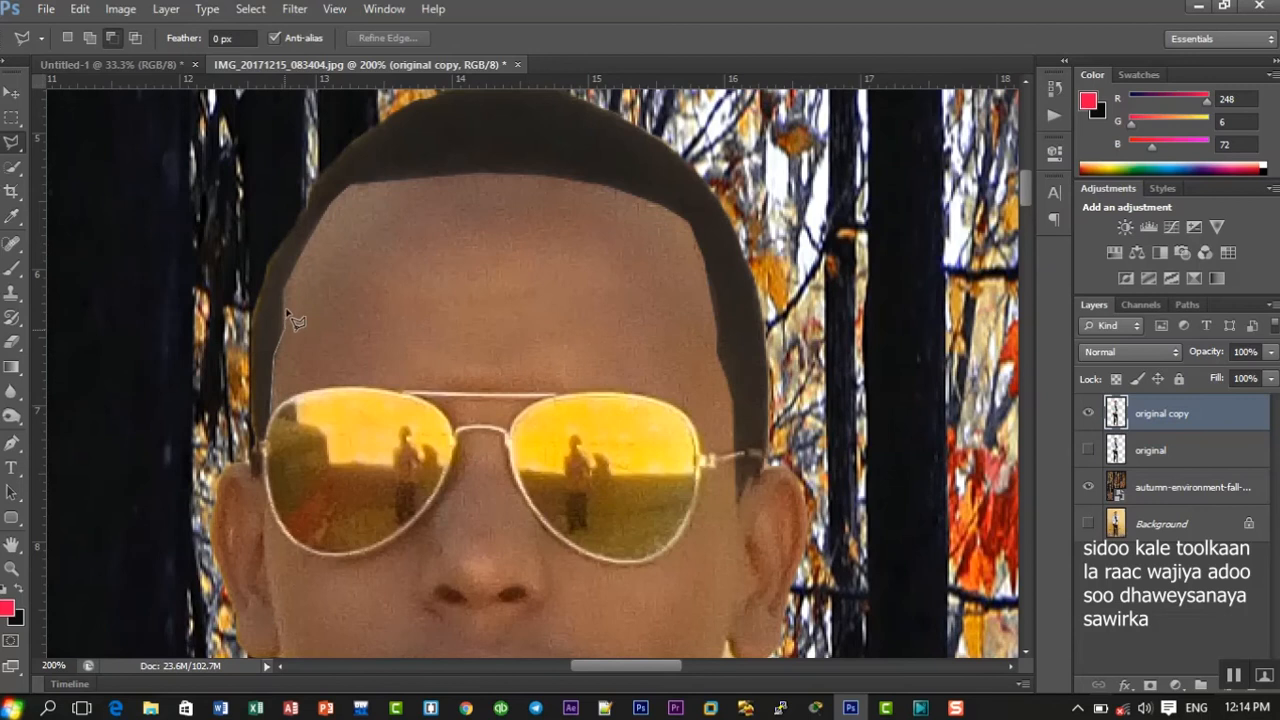
pyautogui.click(352, 186)
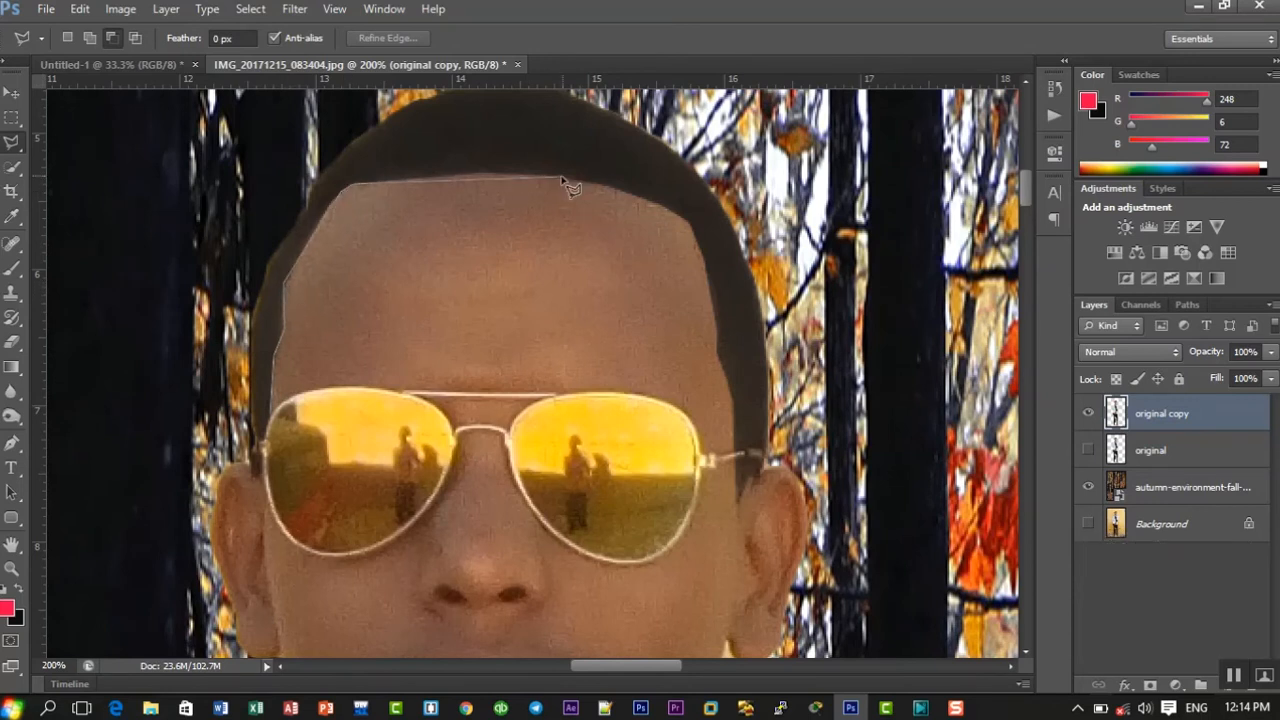
pyautogui.click(488, 172)
pyautogui.click(604, 187)
pyautogui.click(660, 210)
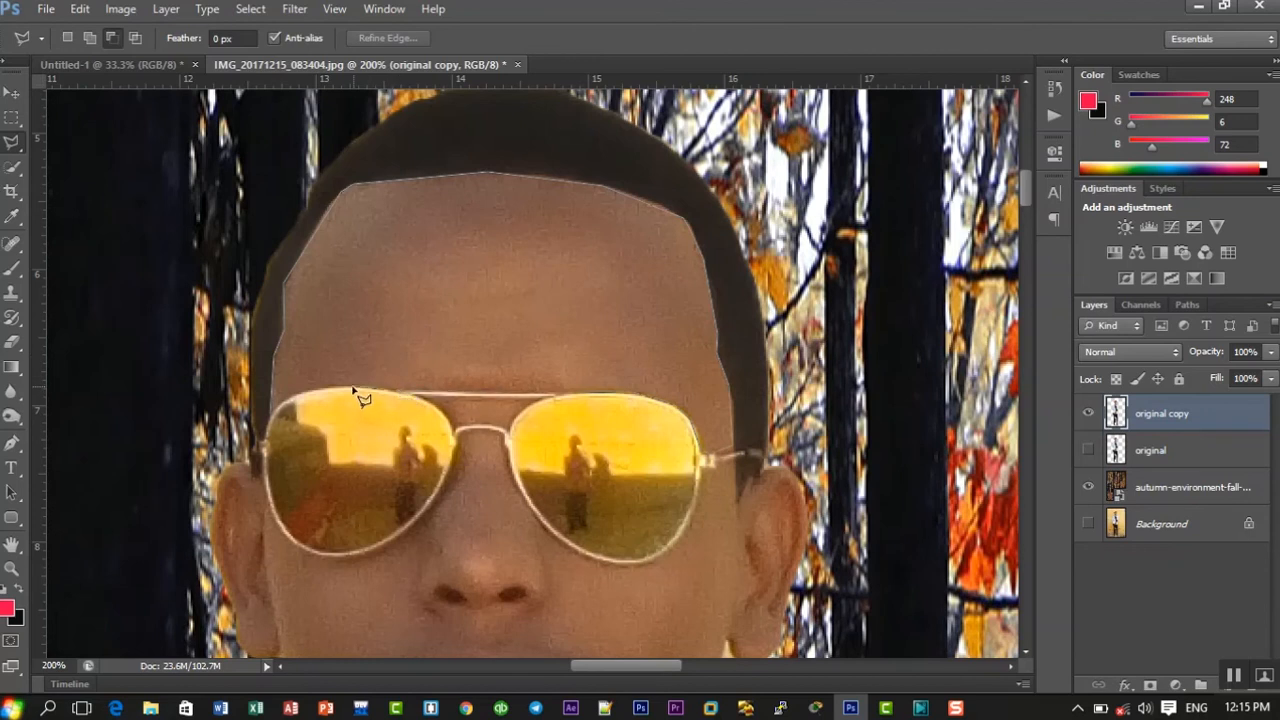
pyautogui.click(283, 424)
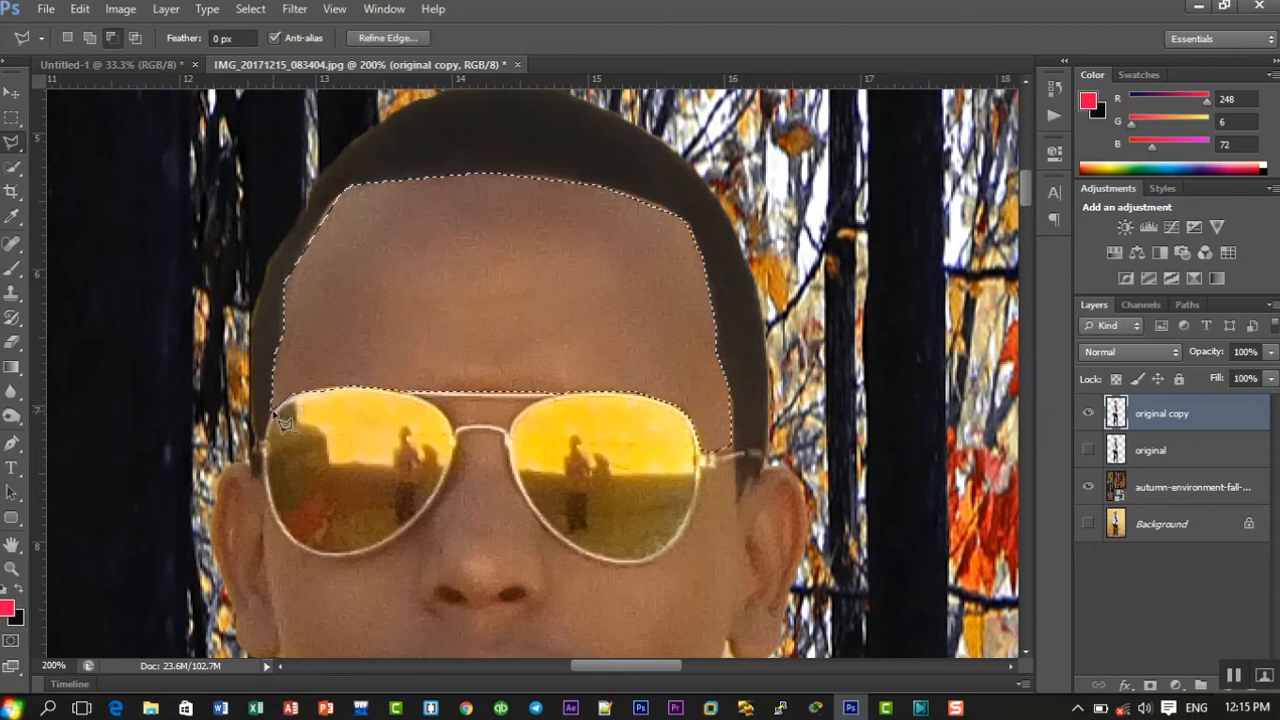
# - Apply a Gaussian Blur with a 1.2-pixel radius to the selected forehead and clear the selection
pyautogui.click(294, 8)
pyautogui.moveTo(334, 8)
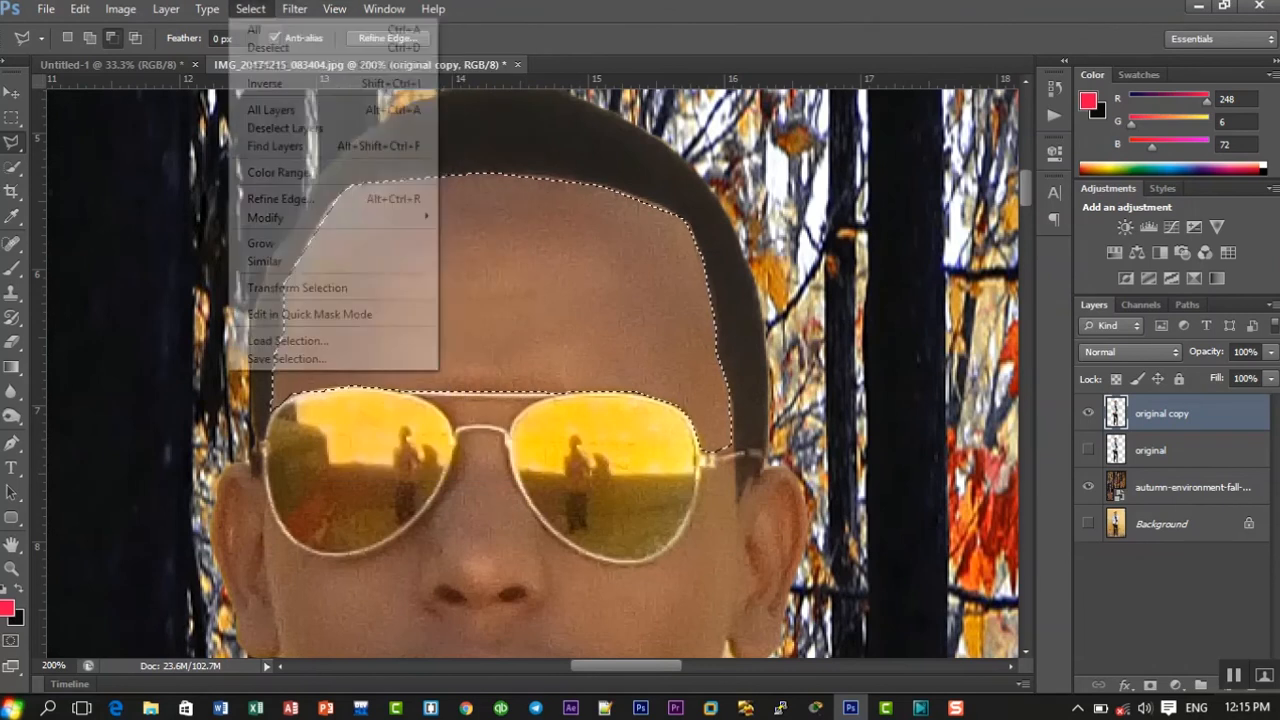
pyautogui.moveTo(290, 9)
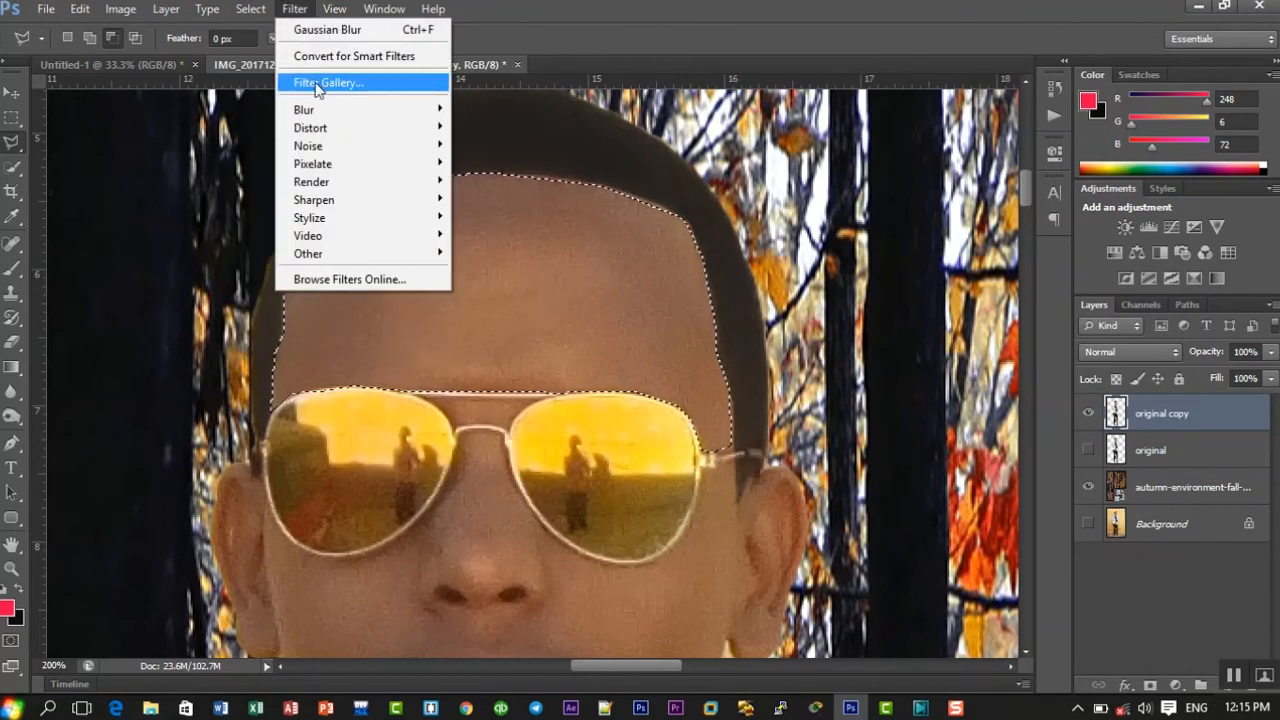
pyautogui.moveTo(336, 112)
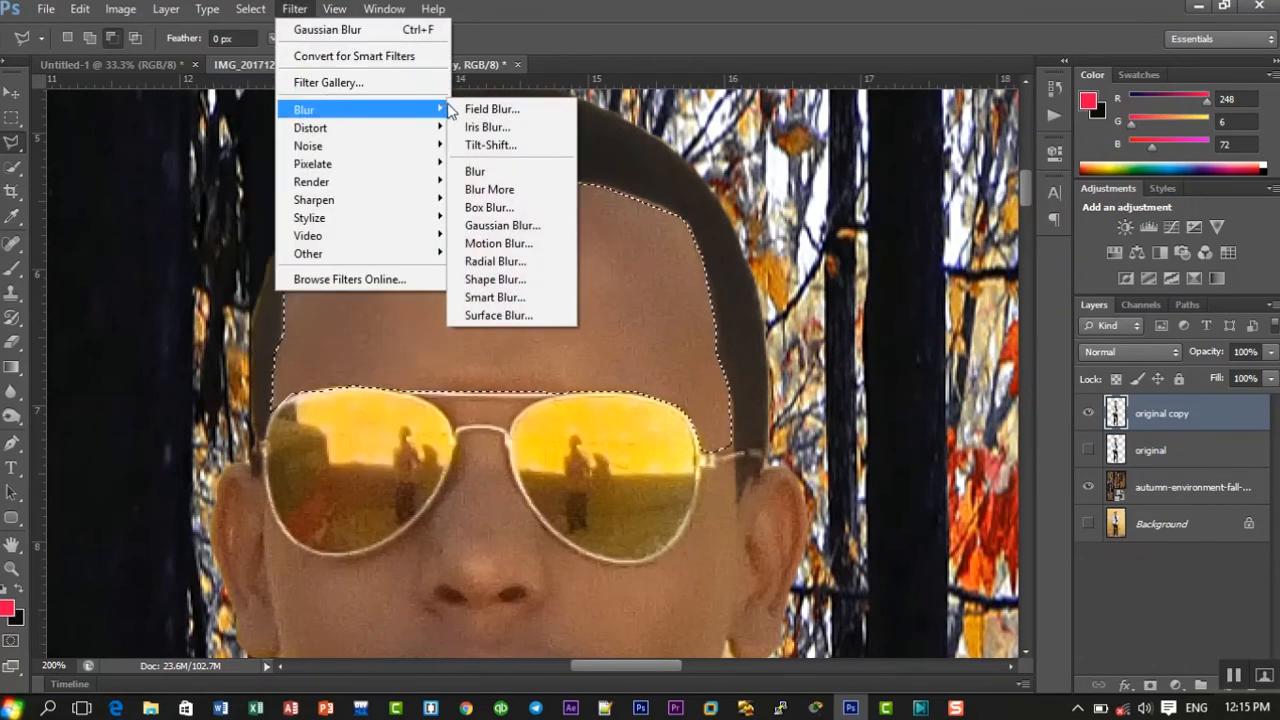
pyautogui.click(517, 228)
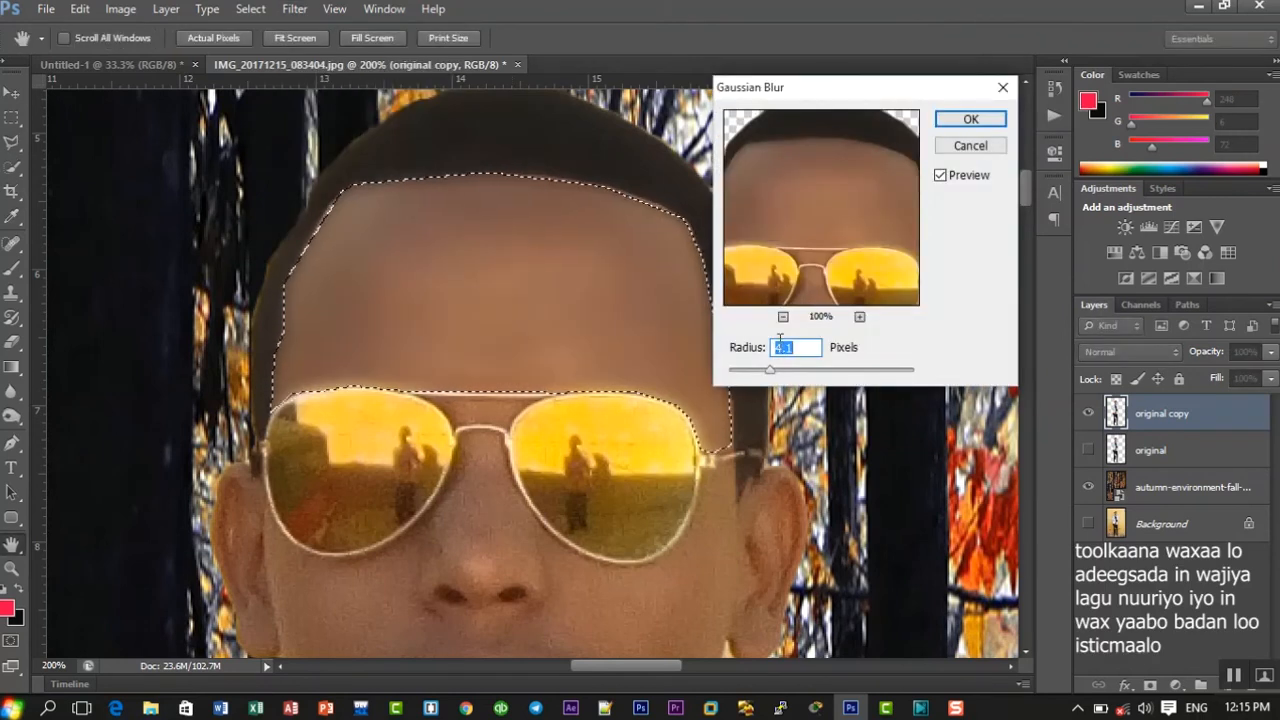
pyautogui.moveTo(771, 370); pyautogui.dragTo(756, 370)
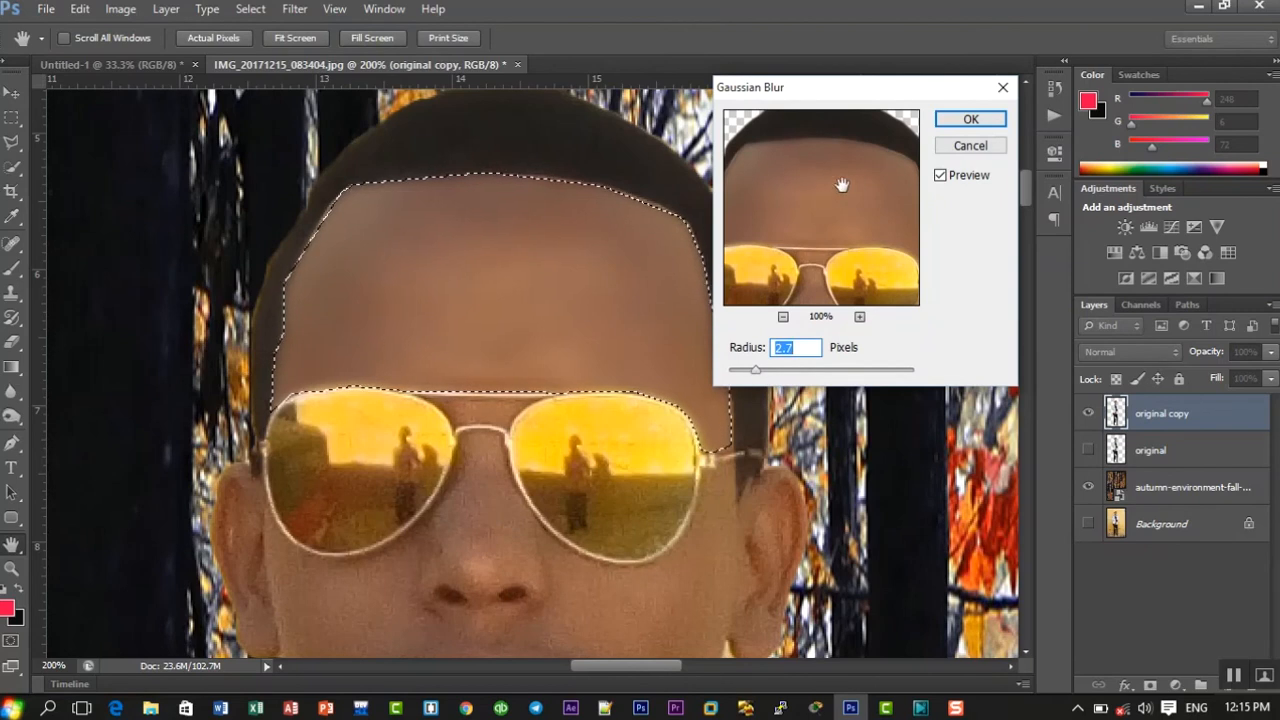
pyautogui.moveTo(760, 374); pyautogui.dragTo(806, 373)
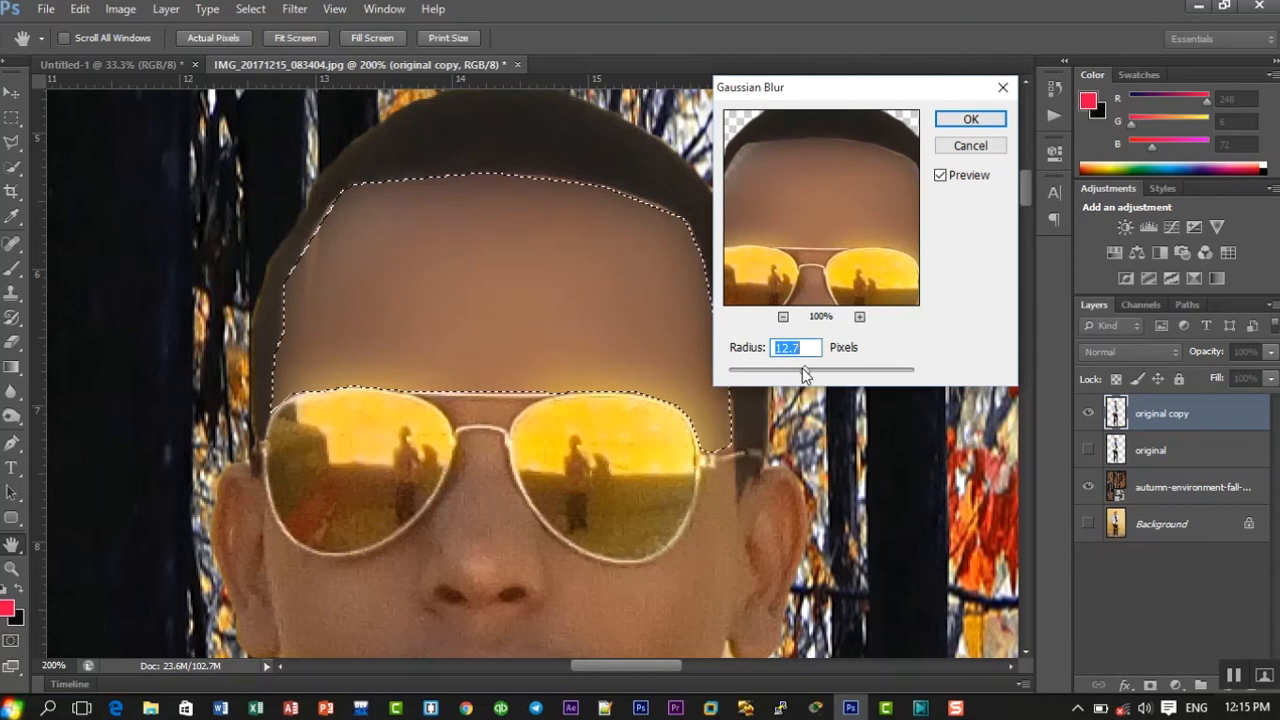
pyautogui.moveTo(803, 369); pyautogui.dragTo(742, 378)
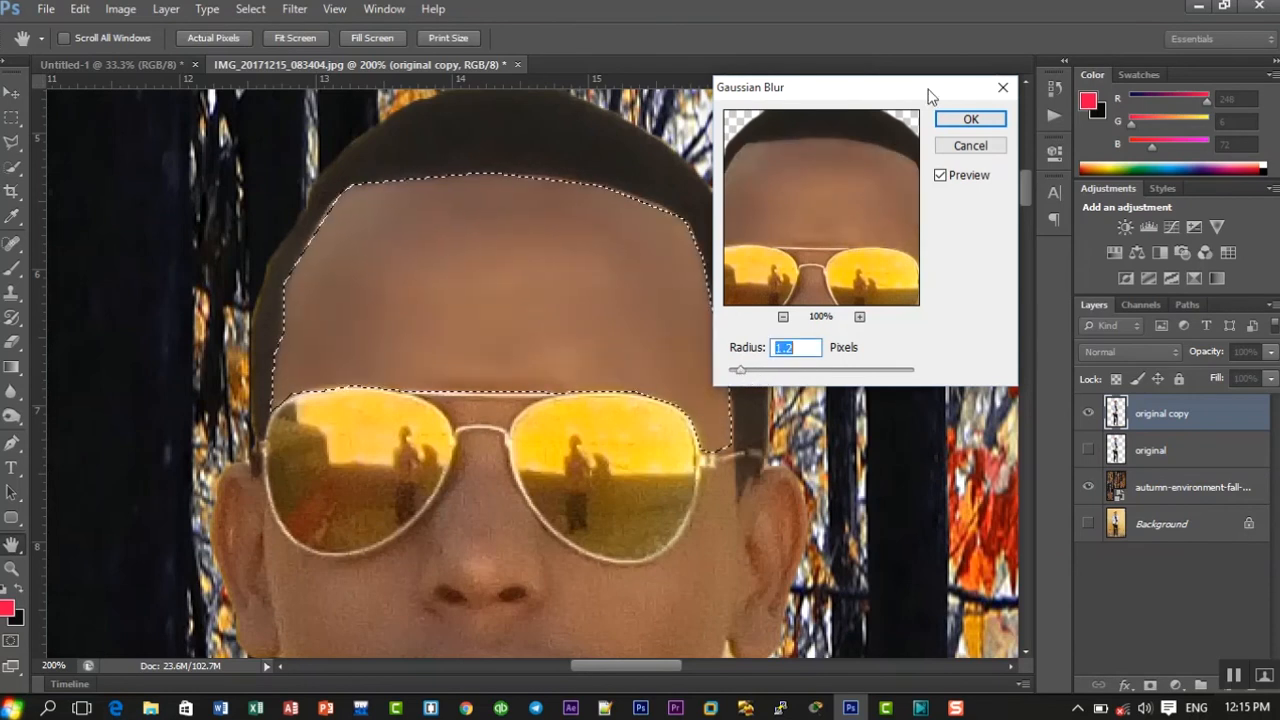
pyautogui.click(970, 120)
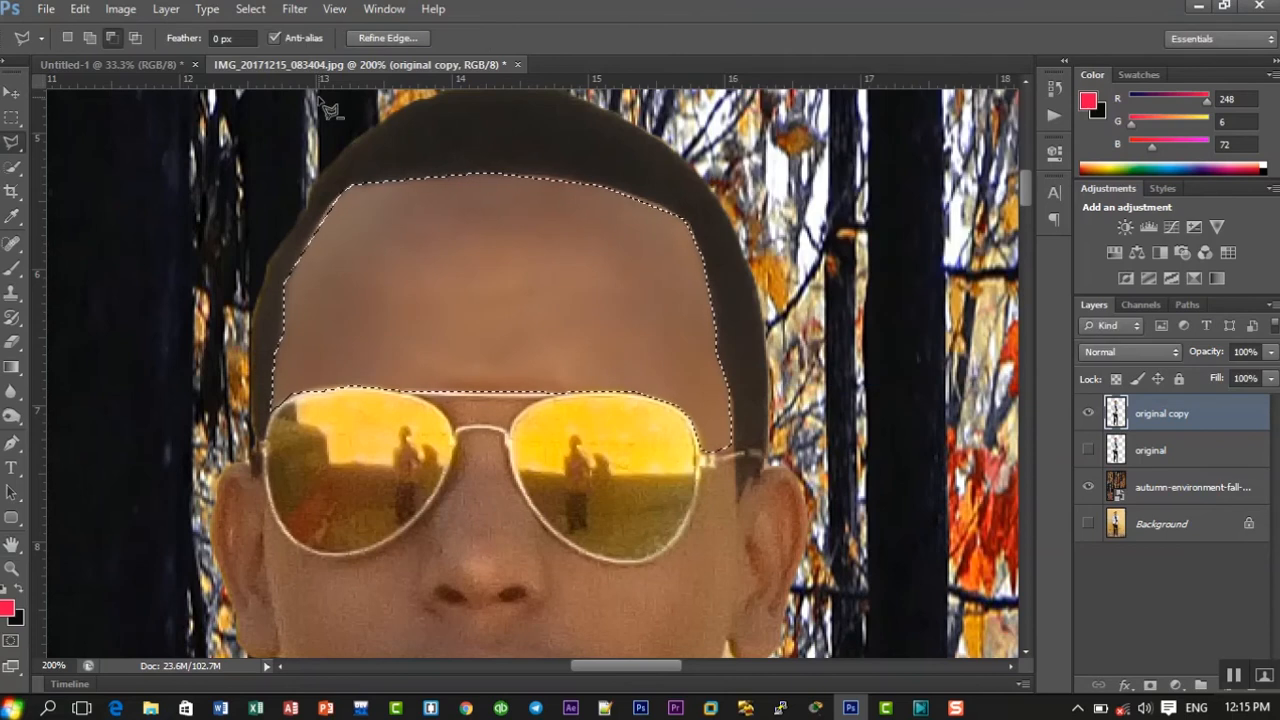
pyautogui.click(249, 9)
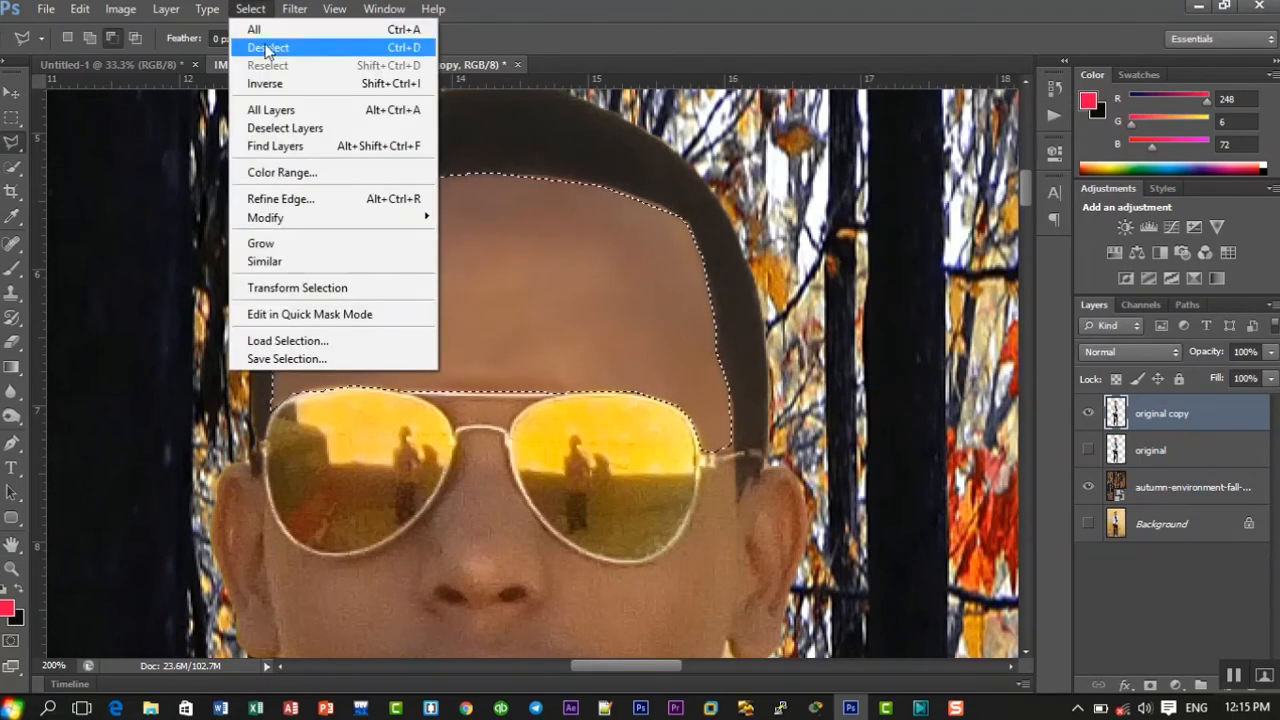
pyautogui.click(323, 48)
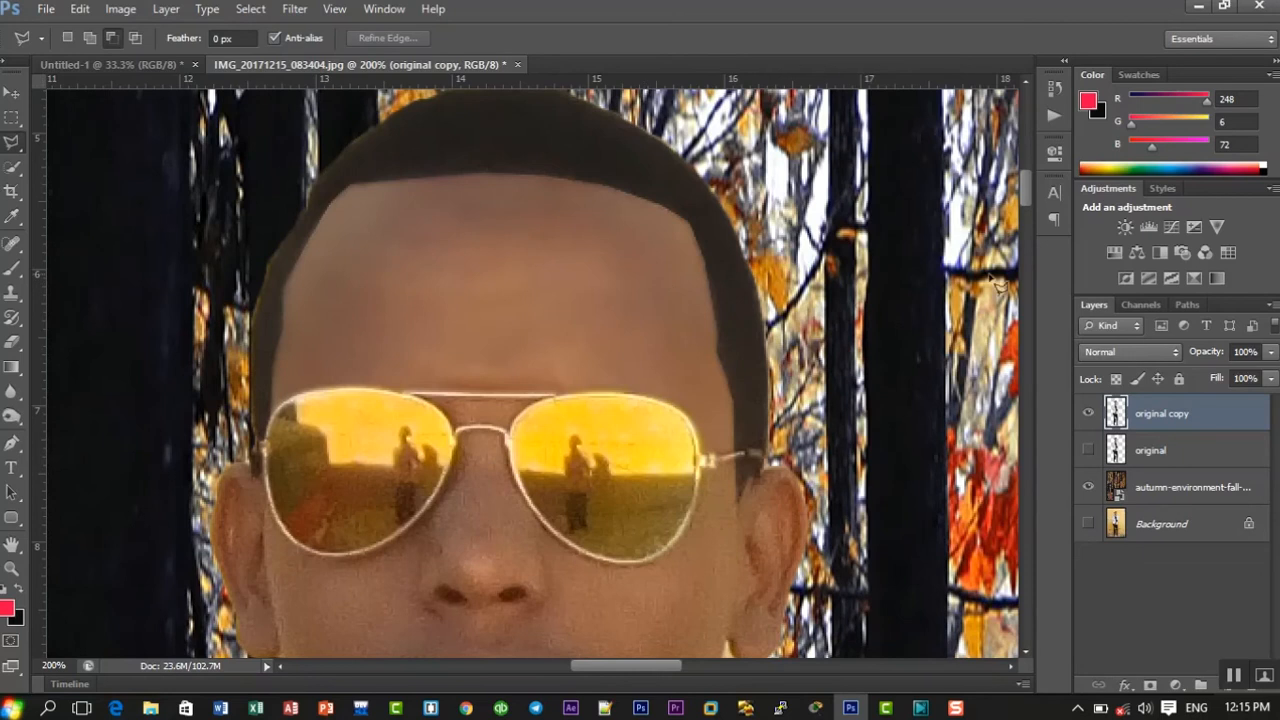
# - Start a Polygonal Lasso outline that skirts the nose and mouth and runs under the adjacent lens to the ear
pyautogui.moveTo(1029, 183); pyautogui.dragTo(1030, 203)
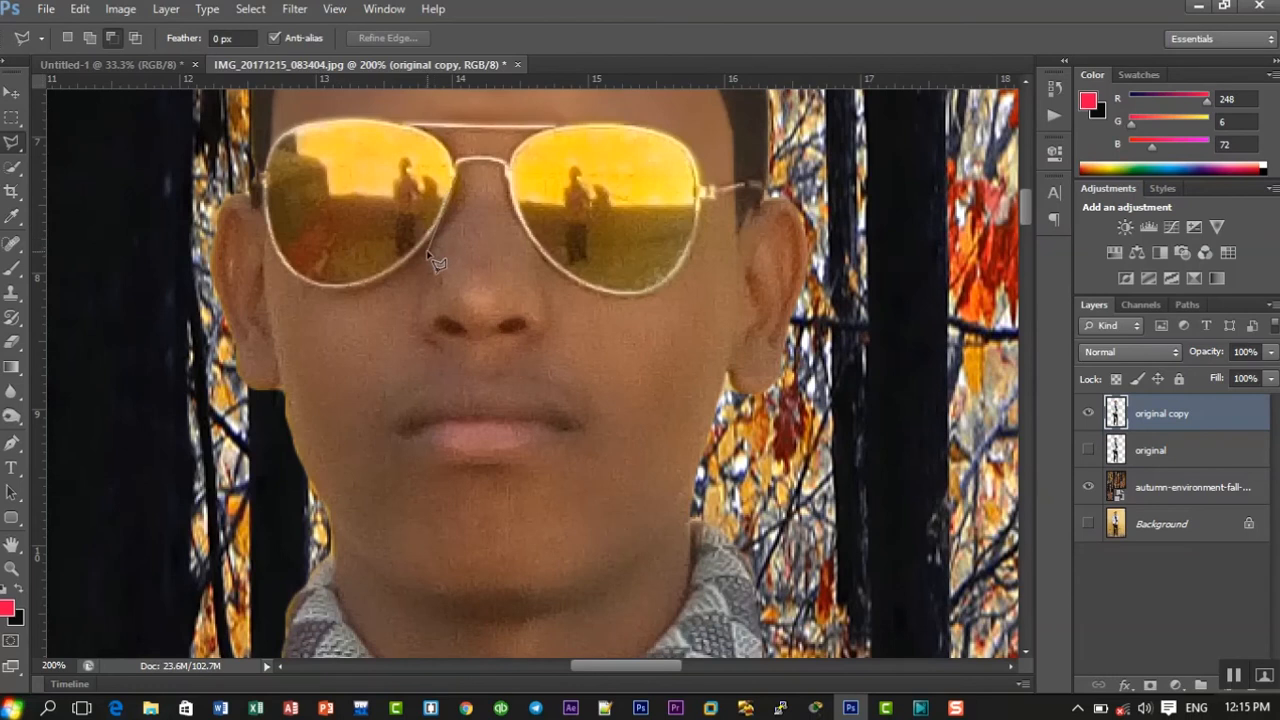
pyautogui.moveTo(428, 254)
pyautogui.mouseDown()
pyautogui.moveTo(415, 375)
pyautogui.moveTo(391, 425)
pyautogui.moveTo(405, 453)
pyautogui.moveTo(454, 467)
pyautogui.moveTo(441, 471)
pyautogui.moveTo(573, 446)
pyautogui.mouseUp()
pyautogui.click(589, 431)
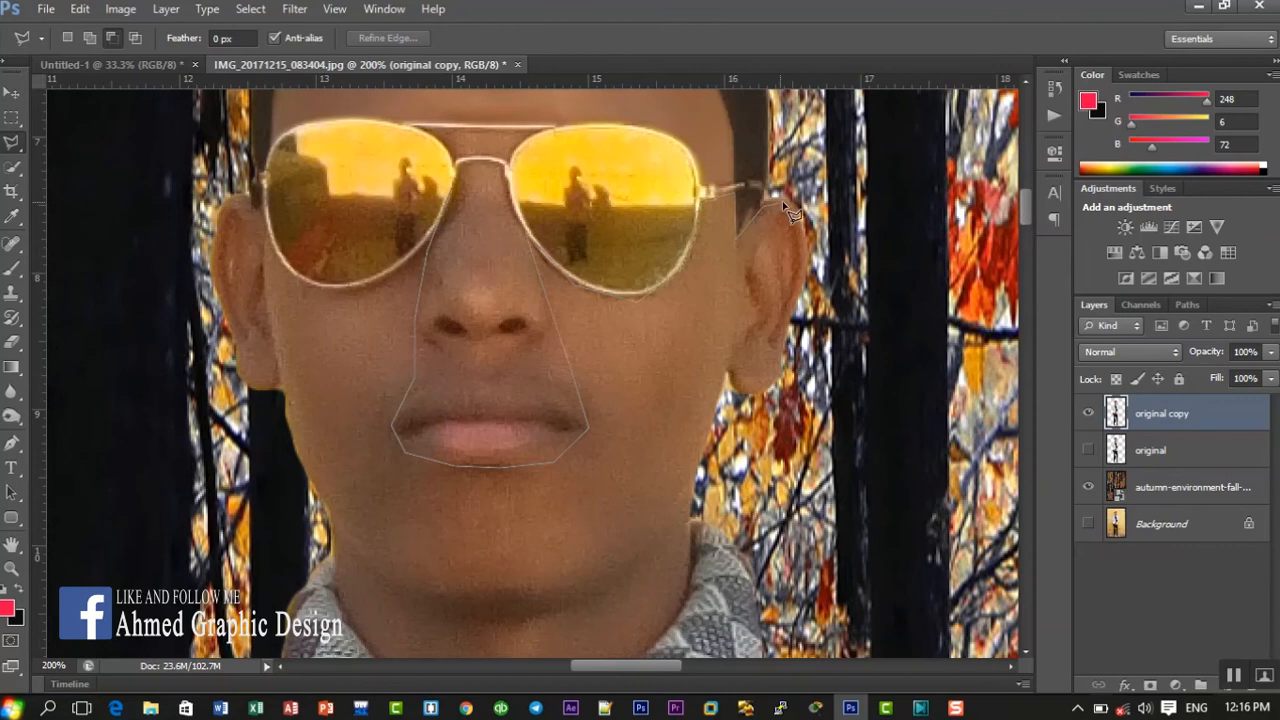
# - Continue the lasso outline around the outer edge of the ear down to the earlobe and cheek
pyautogui.scroll(1, 808, 220)
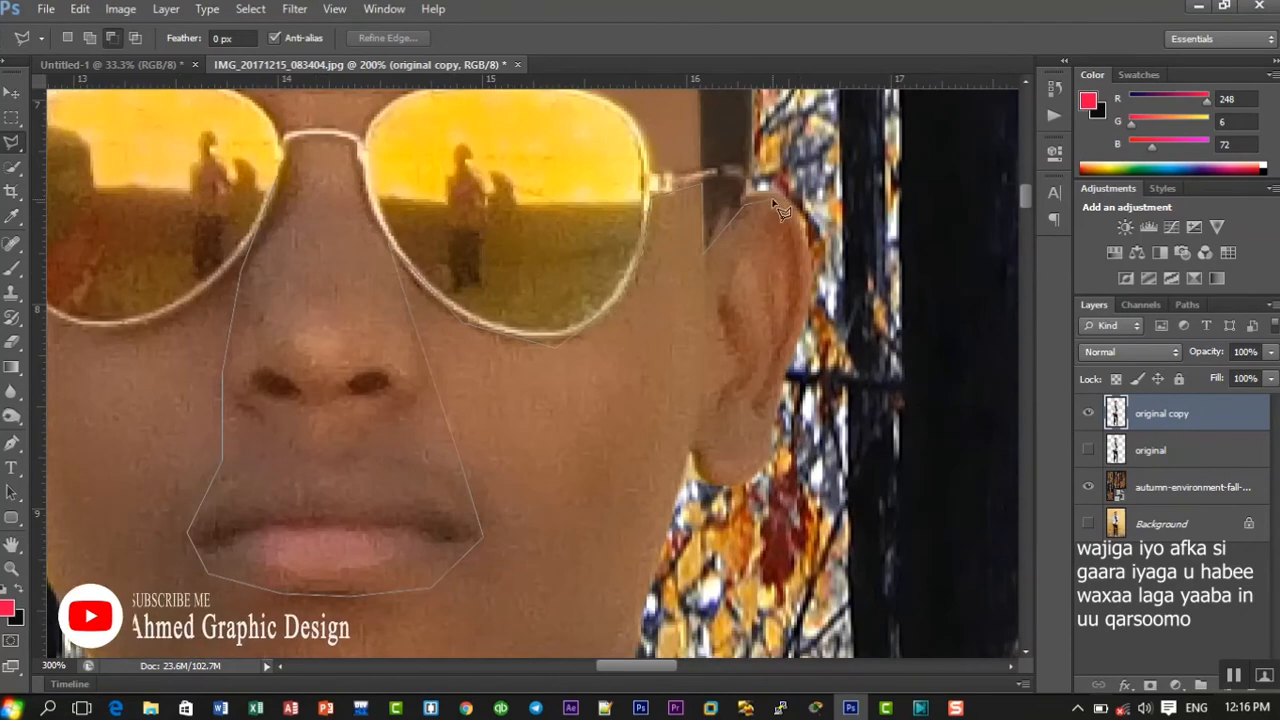
pyautogui.click(768, 190)
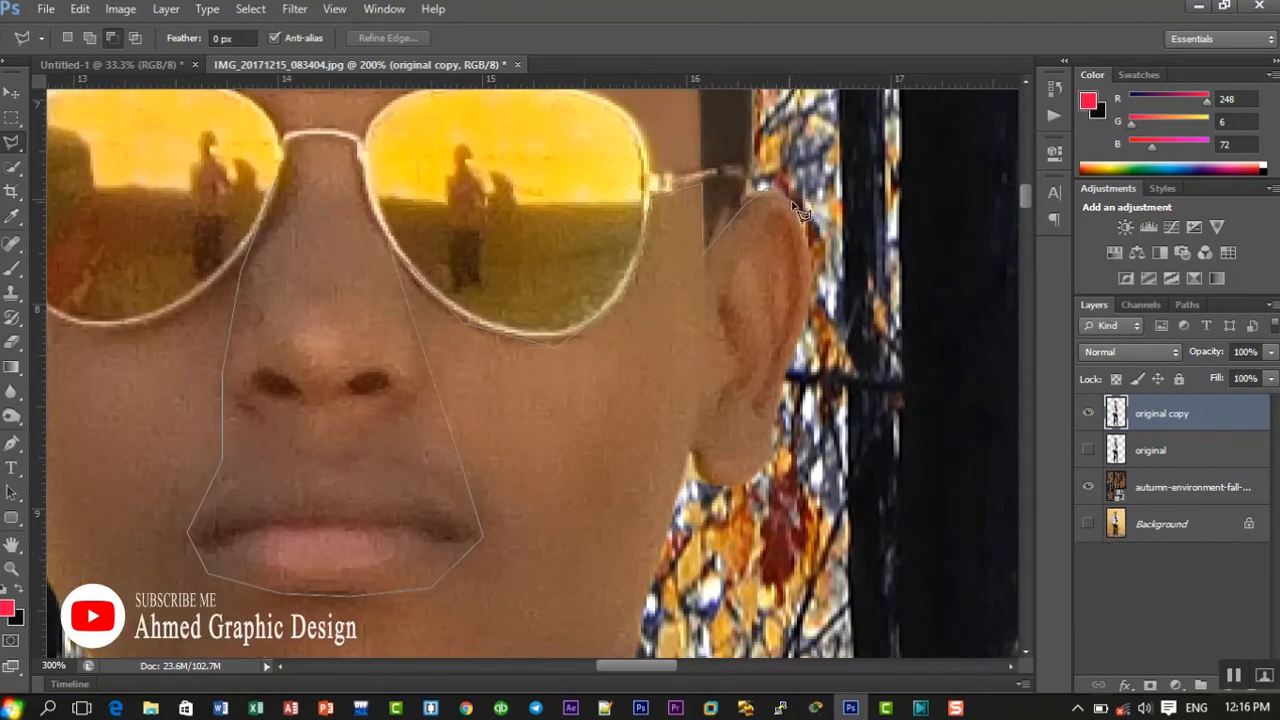
pyautogui.click(790, 202)
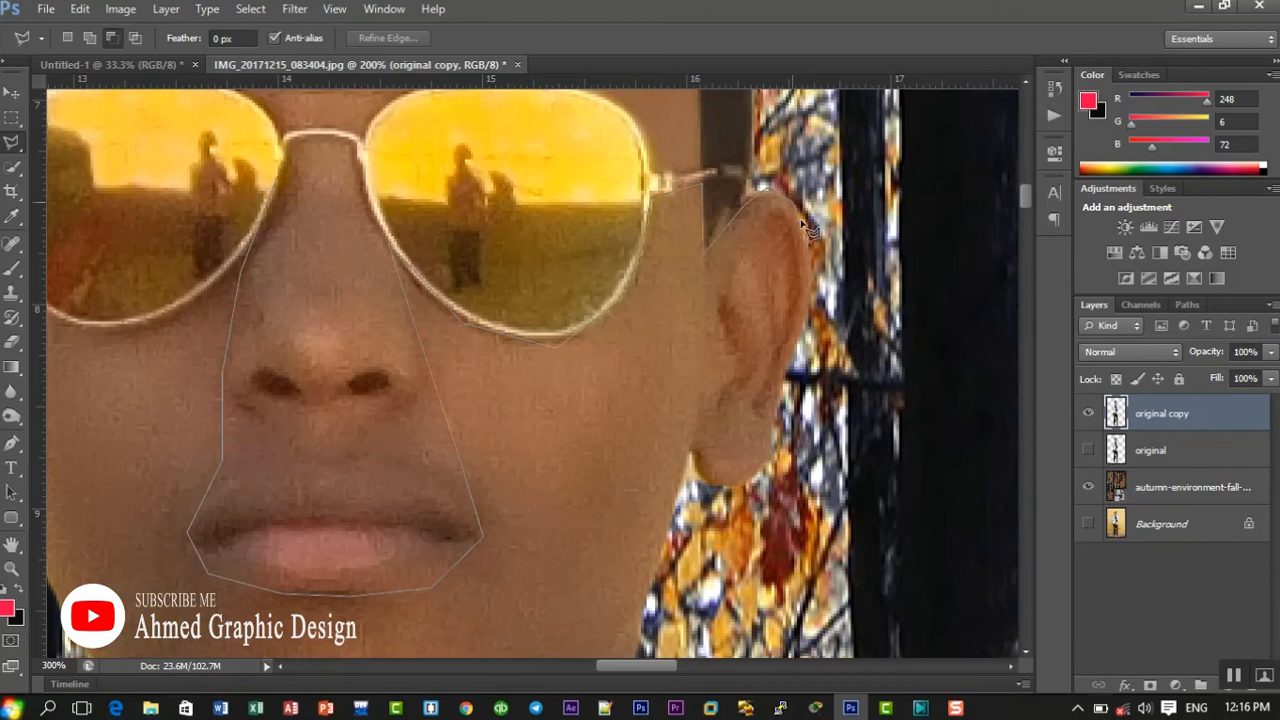
pyautogui.click(811, 287)
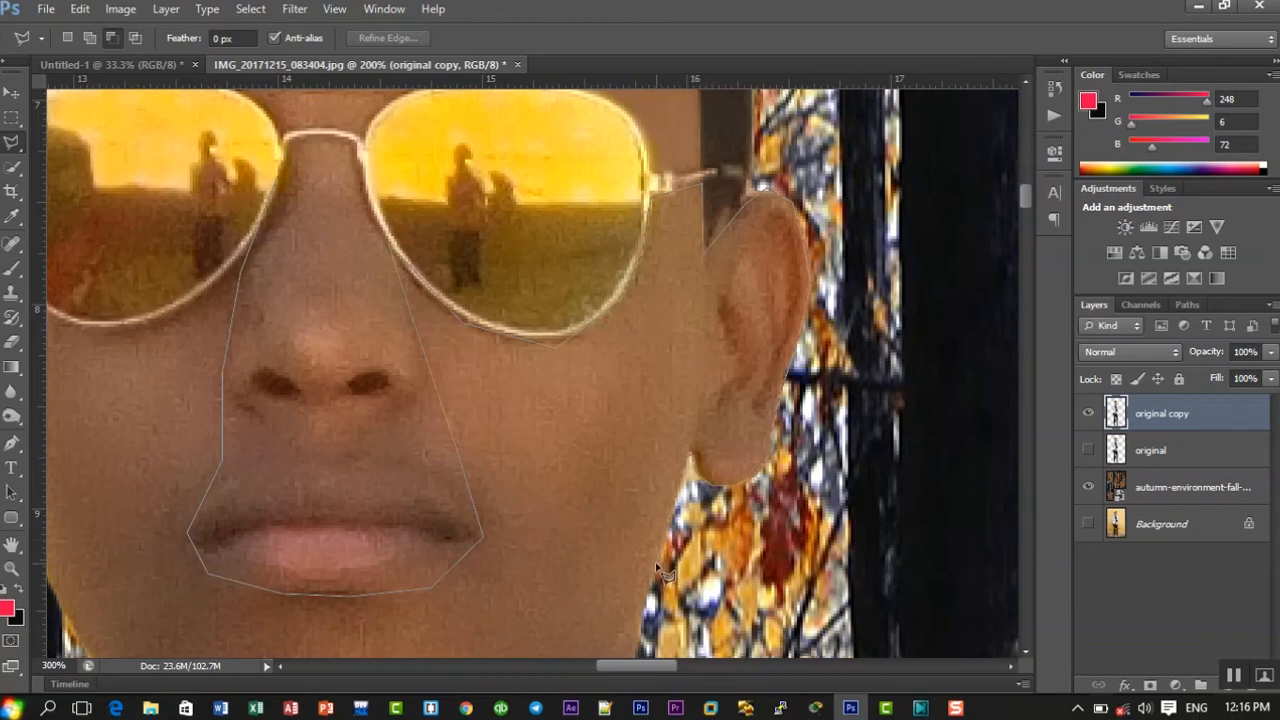
# - Continue the lasso outline from the cheek down along the jawline and underneath the chin to the opposite jaw
pyautogui.scroll(-5, 664, 572)
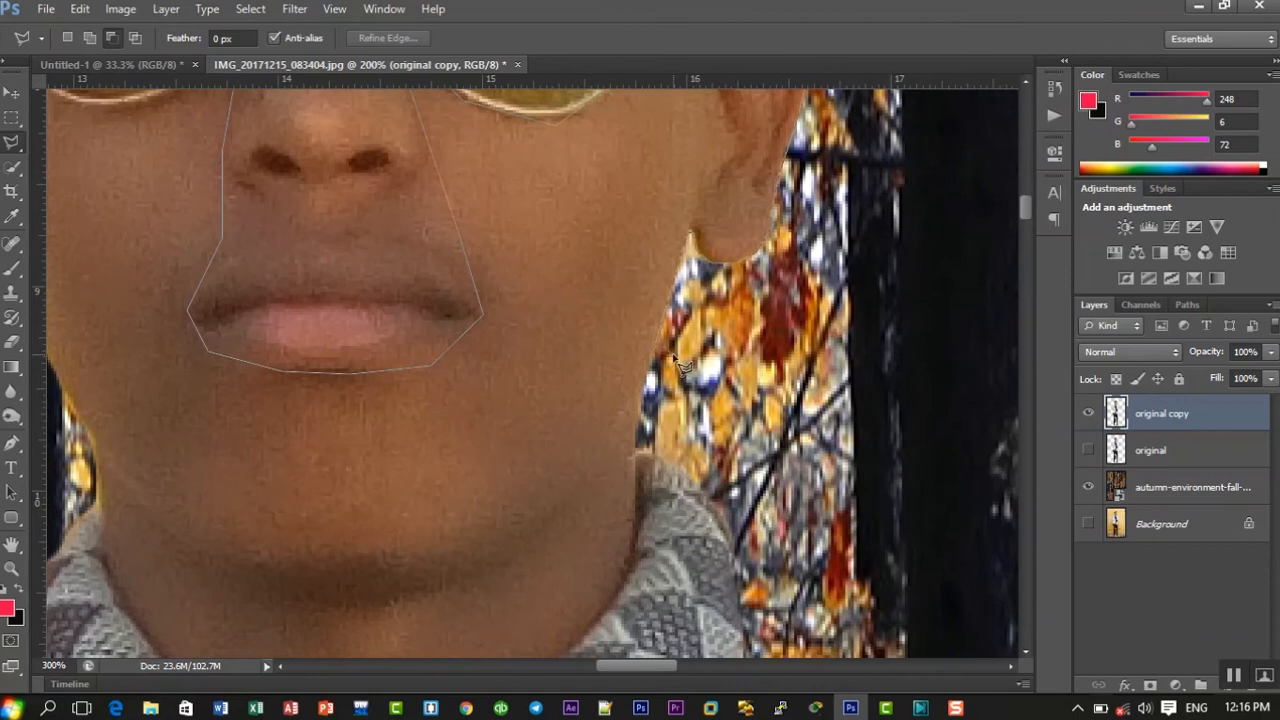
pyautogui.click(636, 396)
pyautogui.click(505, 548)
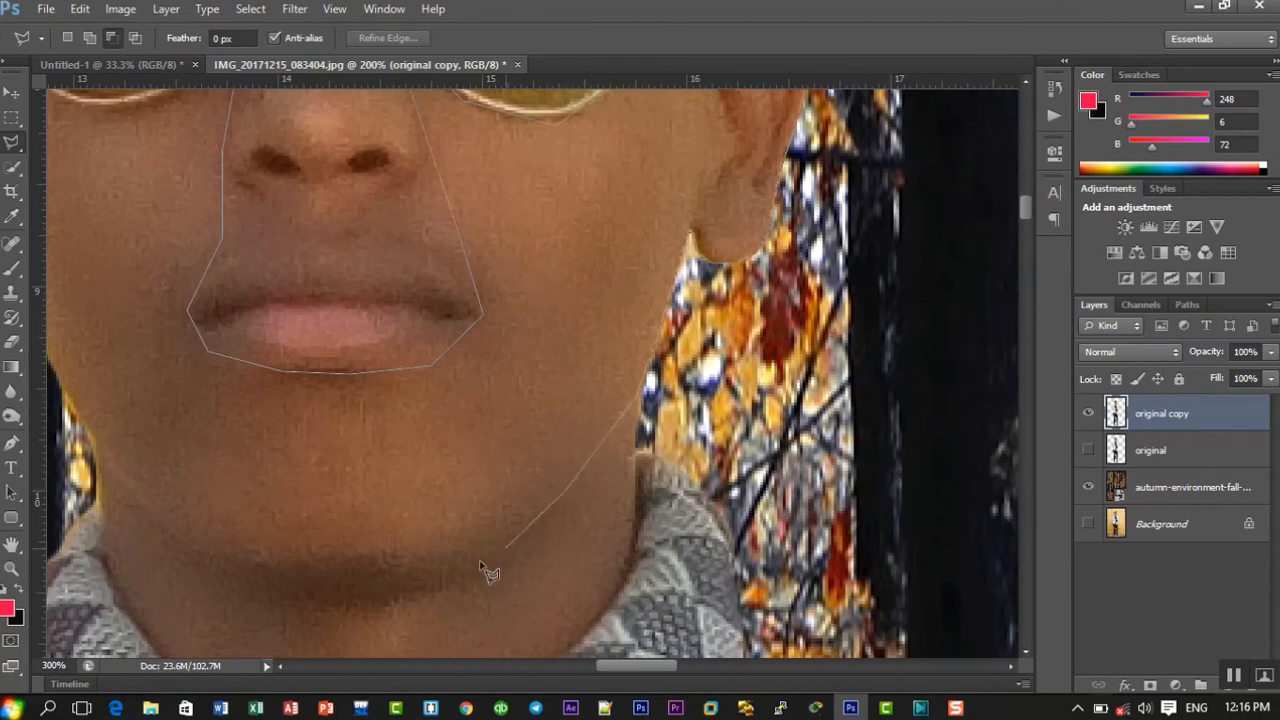
pyautogui.click(390, 593)
pyautogui.click(264, 589)
pyautogui.click(206, 556)
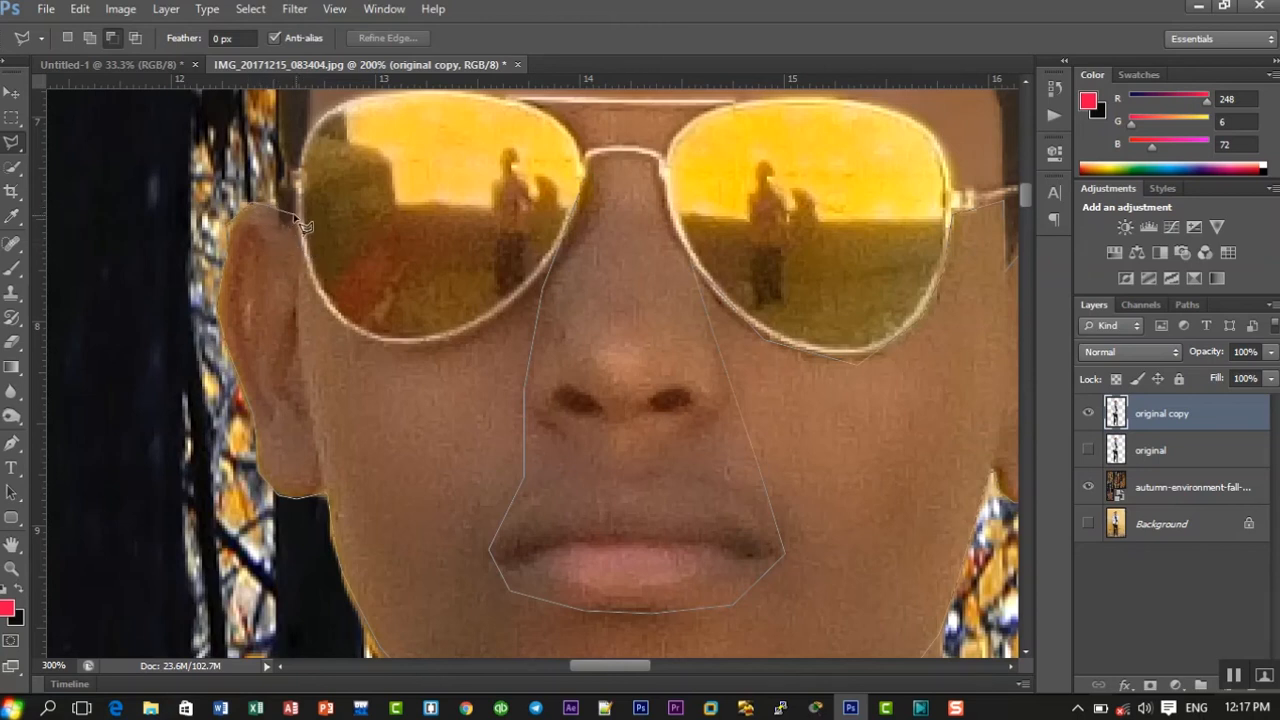
# - Run the lasso outline from the top of the second ear under the adjacent lens and close it beside the nose bridge
pyautogui.click(296, 216)
pyautogui.click(334, 314)
pyautogui.click(593, 186)
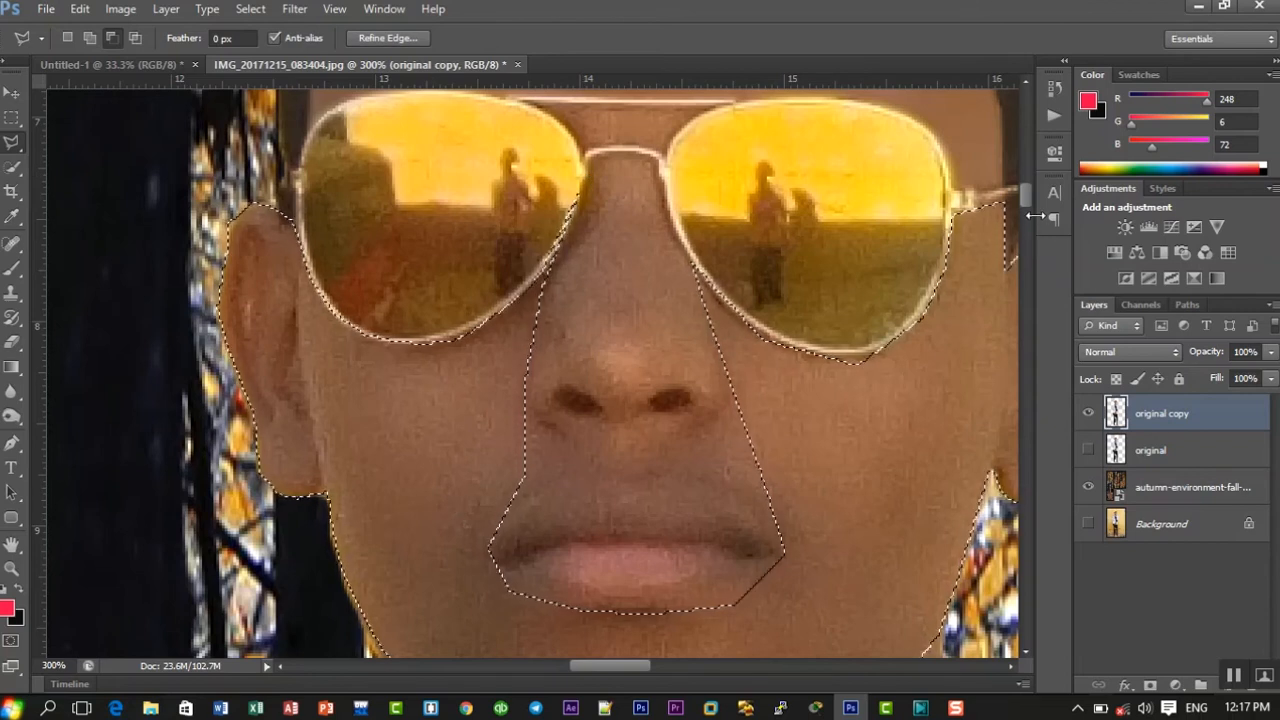
# - Apply a Gaussian Blur with a 0.8-pixel radius to the selected cheeks, ears and chin, and clear the selection
pyautogui.hotkey('ctrl', '-')
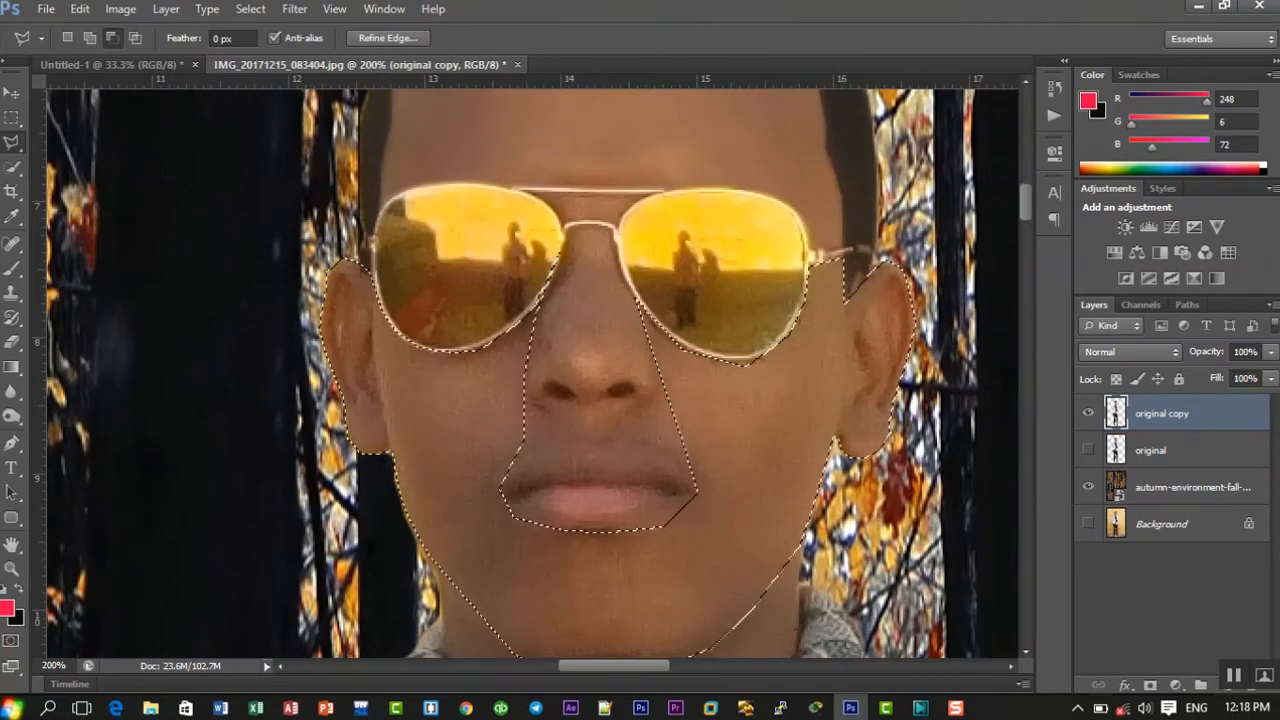
pyautogui.click(294, 9)
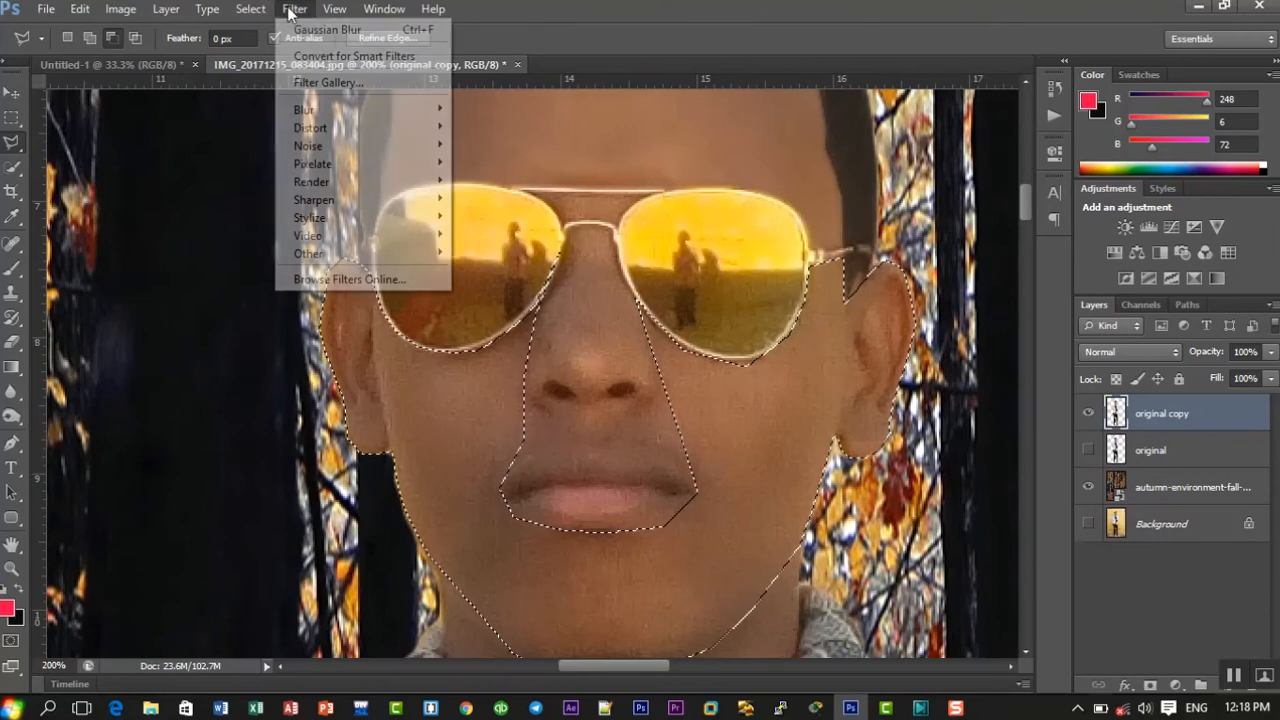
pyautogui.moveTo(330, 109)
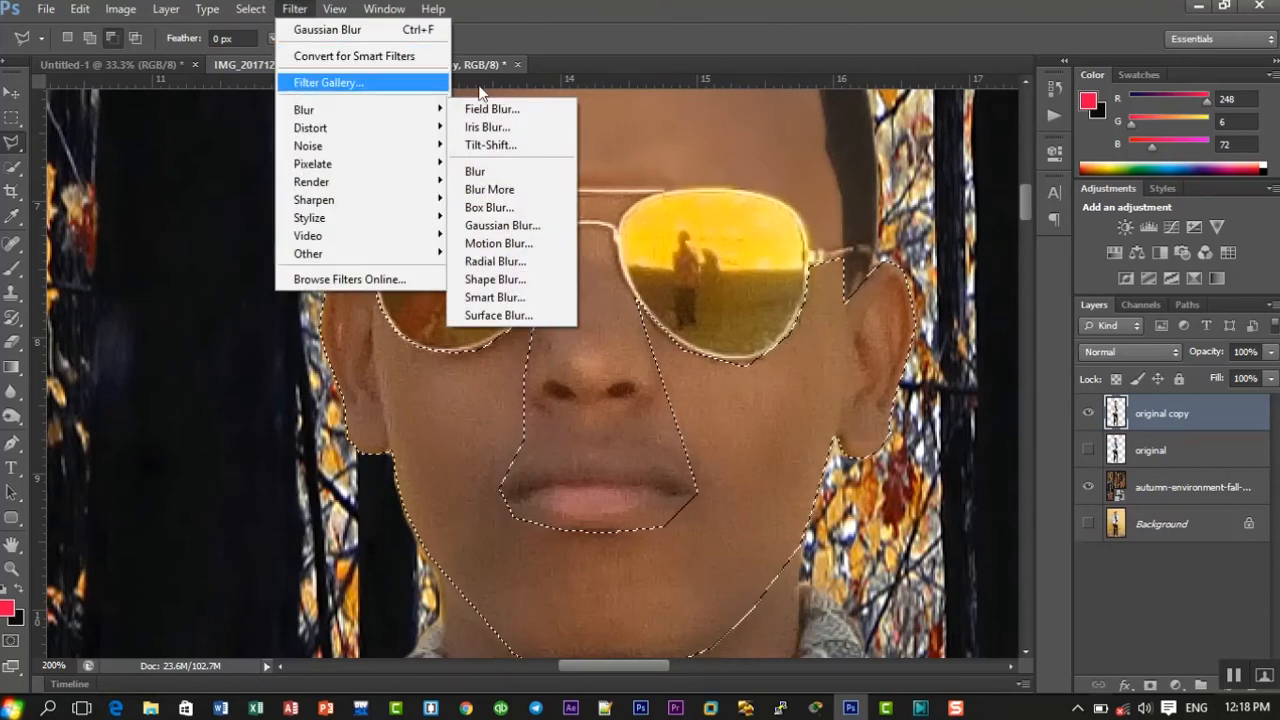
pyautogui.click(530, 225)
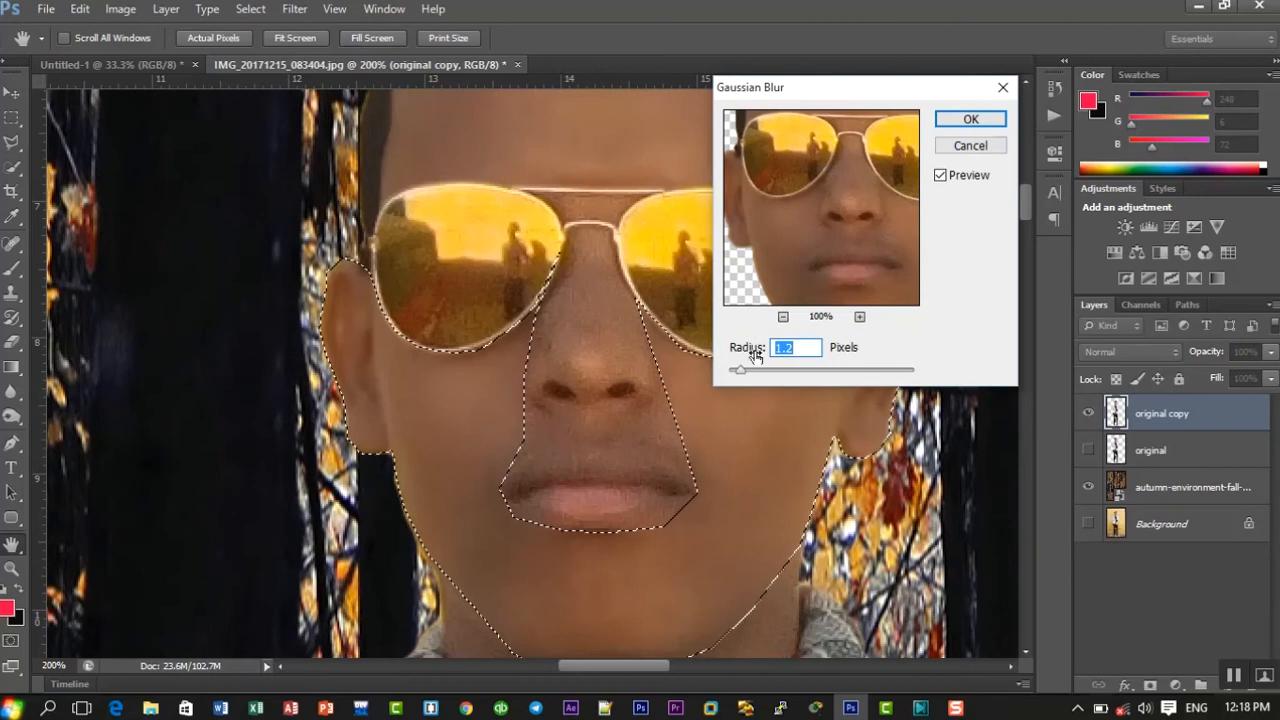
pyautogui.moveTo(744, 368); pyautogui.dragTo(737, 370)
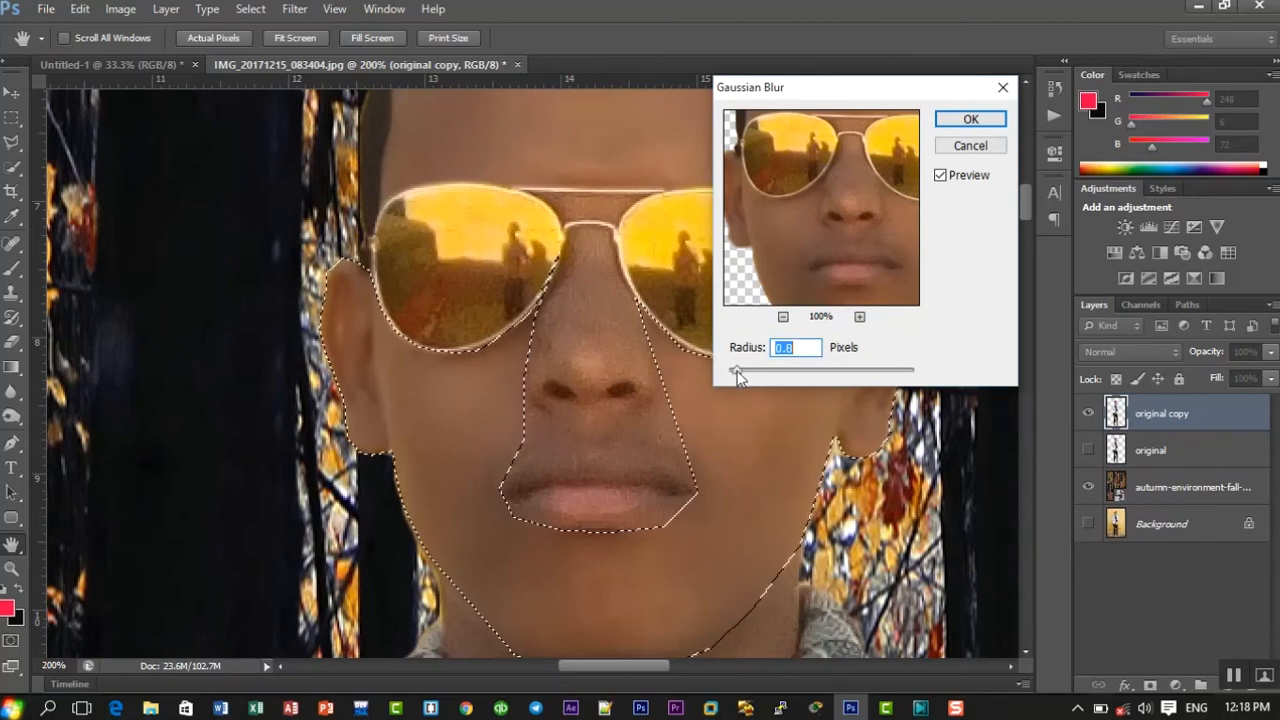
pyautogui.click(967, 118)
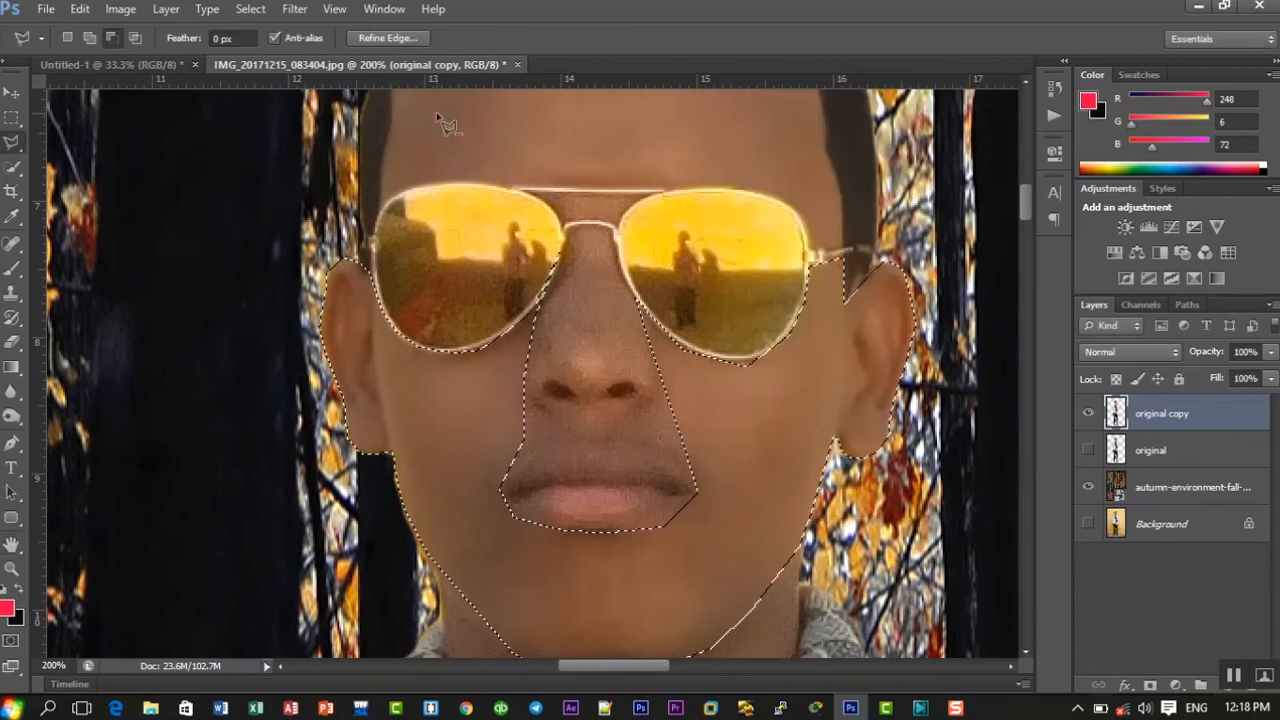
pyautogui.click(250, 8)
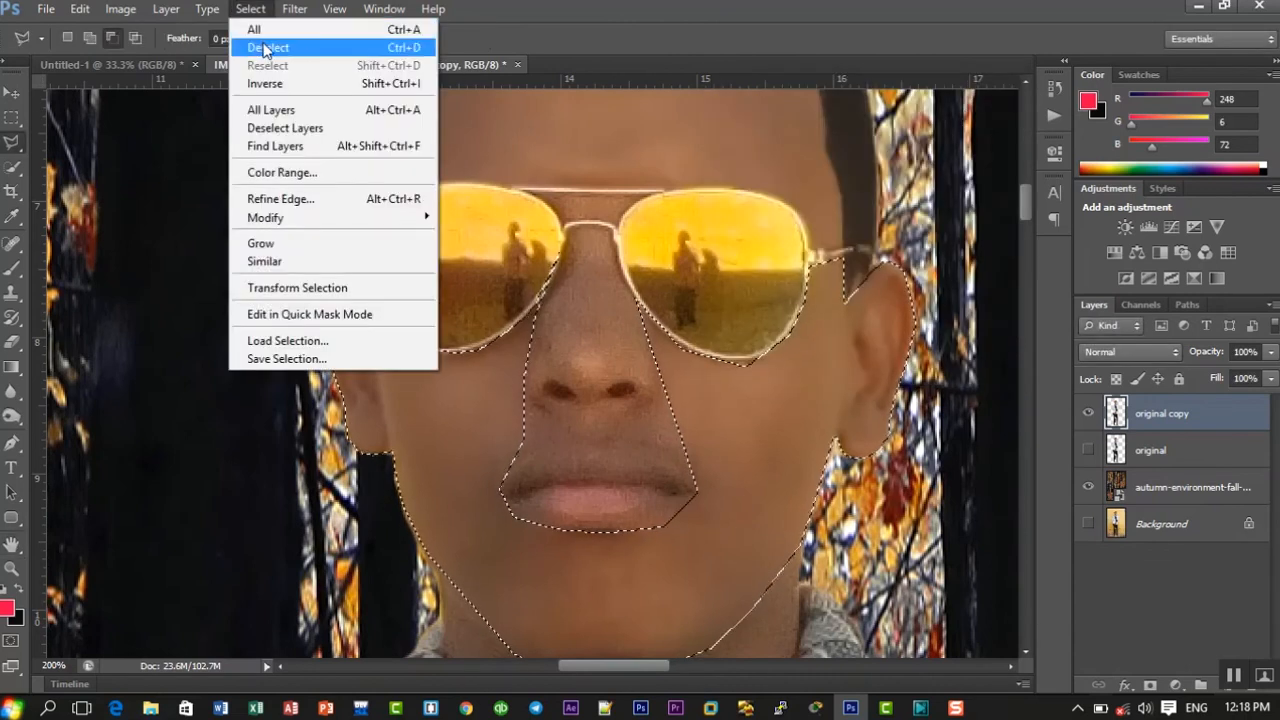
pyautogui.click(270, 47)
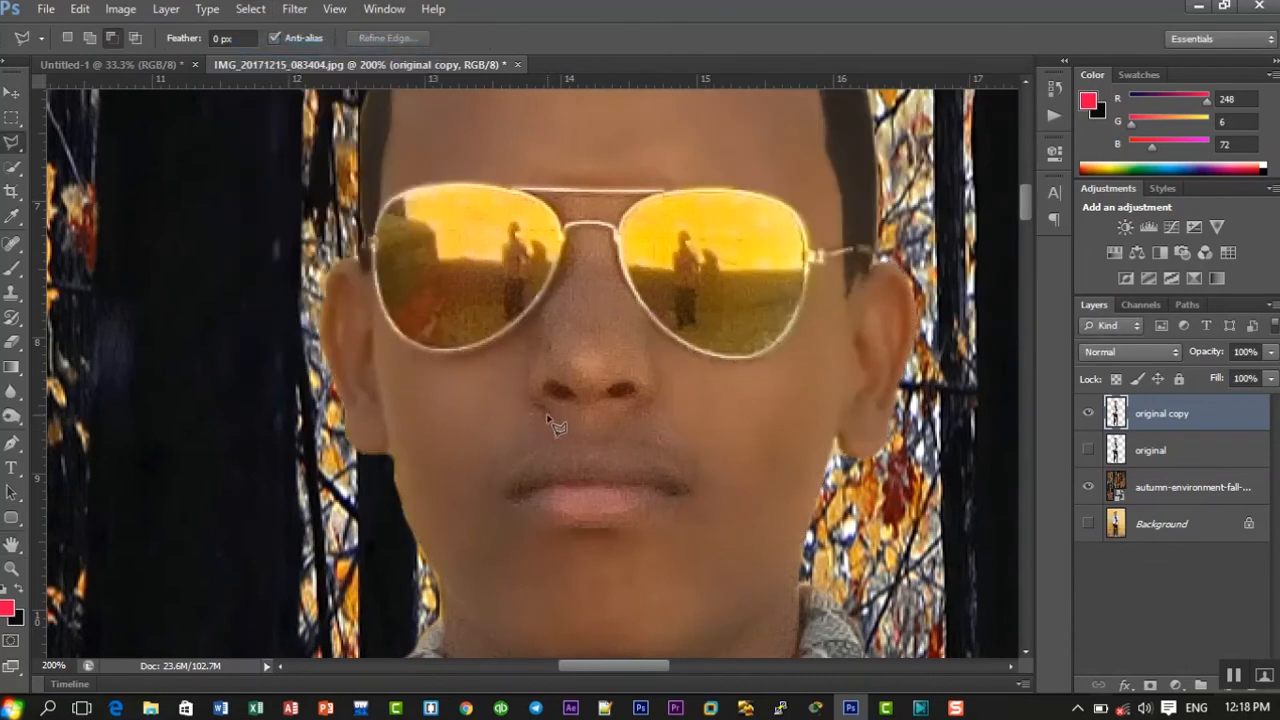
# - Select the nose and mouth area with the Polygonal Lasso, from the sunglasses bridge around the lips and back
pyautogui.click(564, 239)
pyautogui.click(532, 343)
pyautogui.click(535, 408)
pyautogui.click(525, 440)
pyautogui.click(490, 486)
pyautogui.click(533, 527)
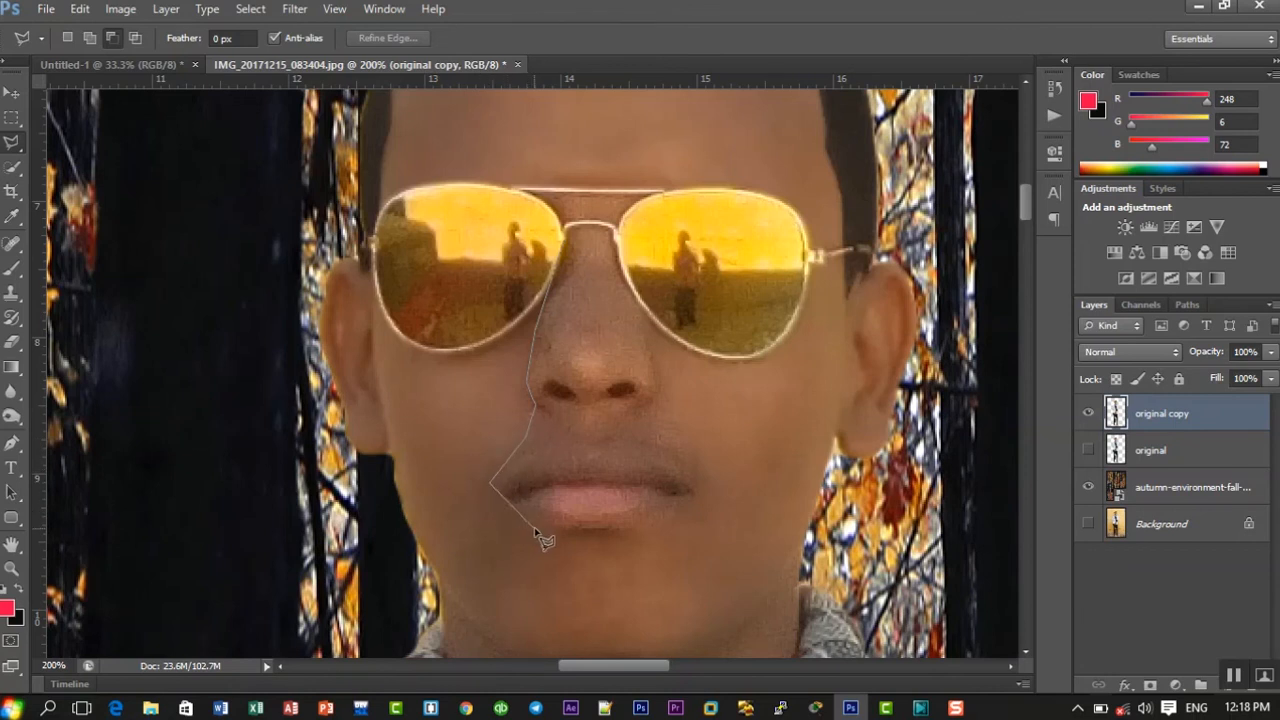
pyautogui.click(599, 535)
pyautogui.click(650, 528)
pyautogui.click(706, 489)
pyautogui.click(578, 240)
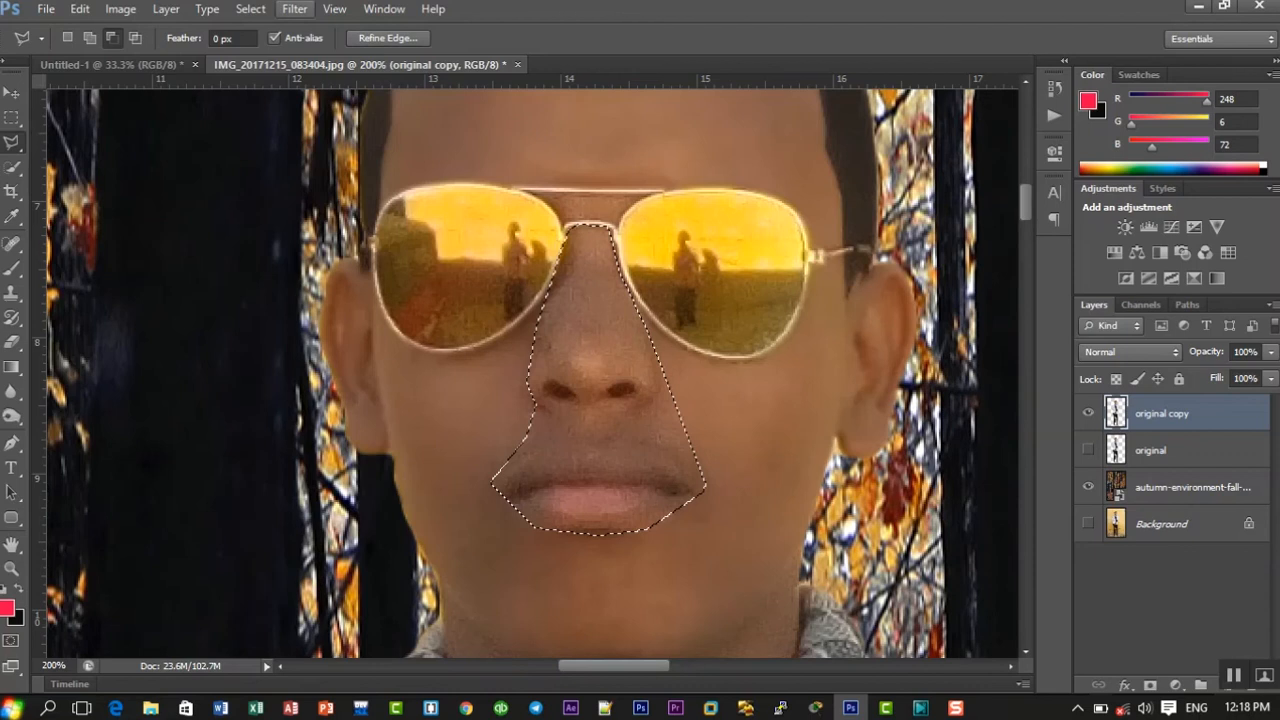
pyautogui.click(292, 9)
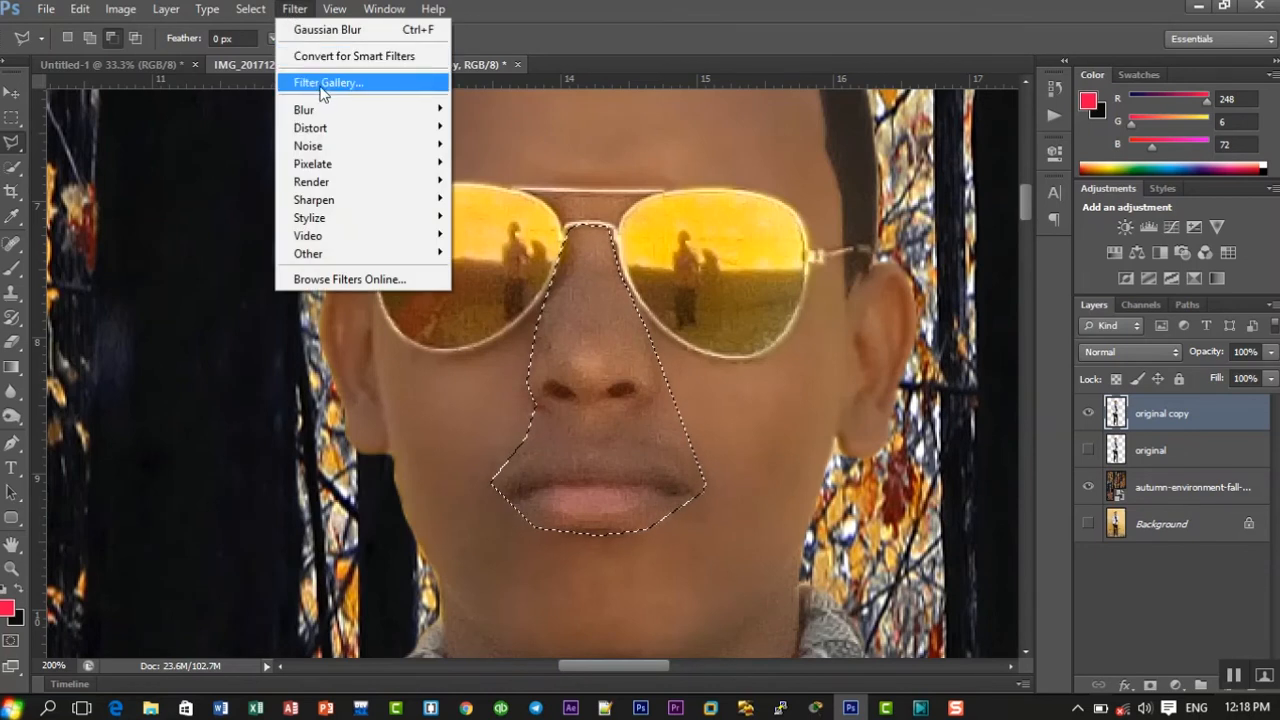
pyautogui.moveTo(320, 110)
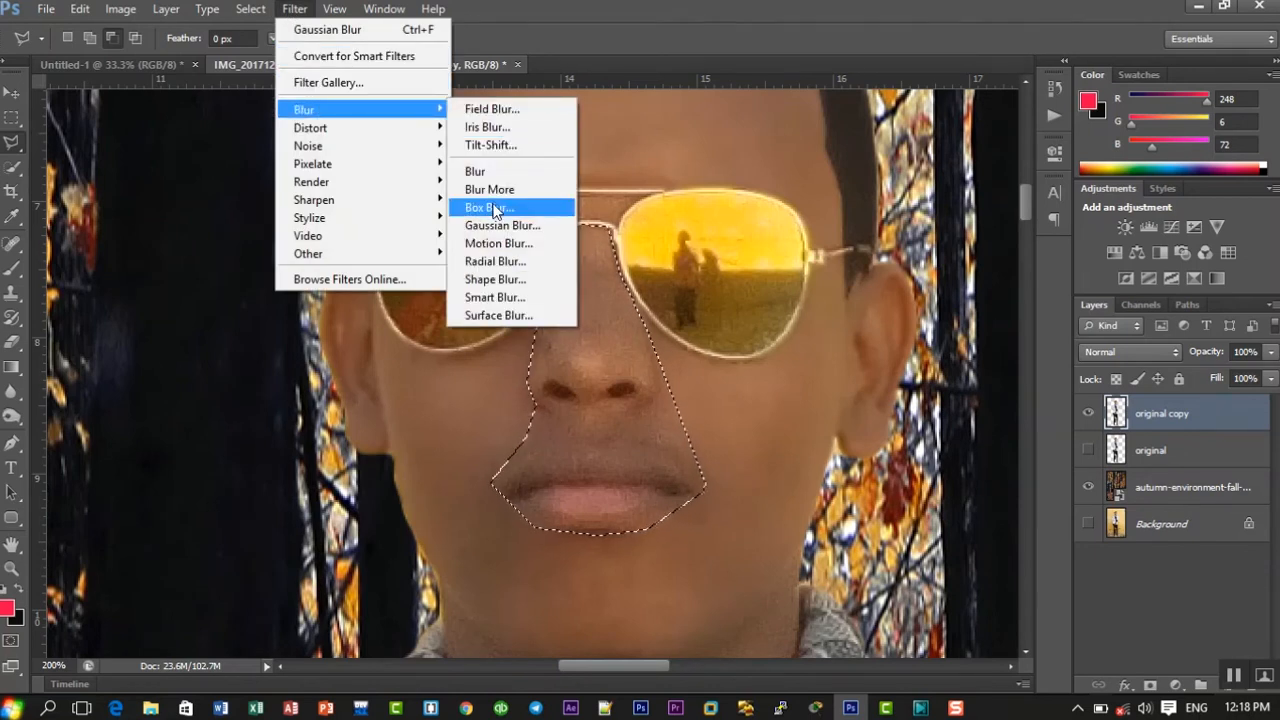
pyautogui.click(491, 213)
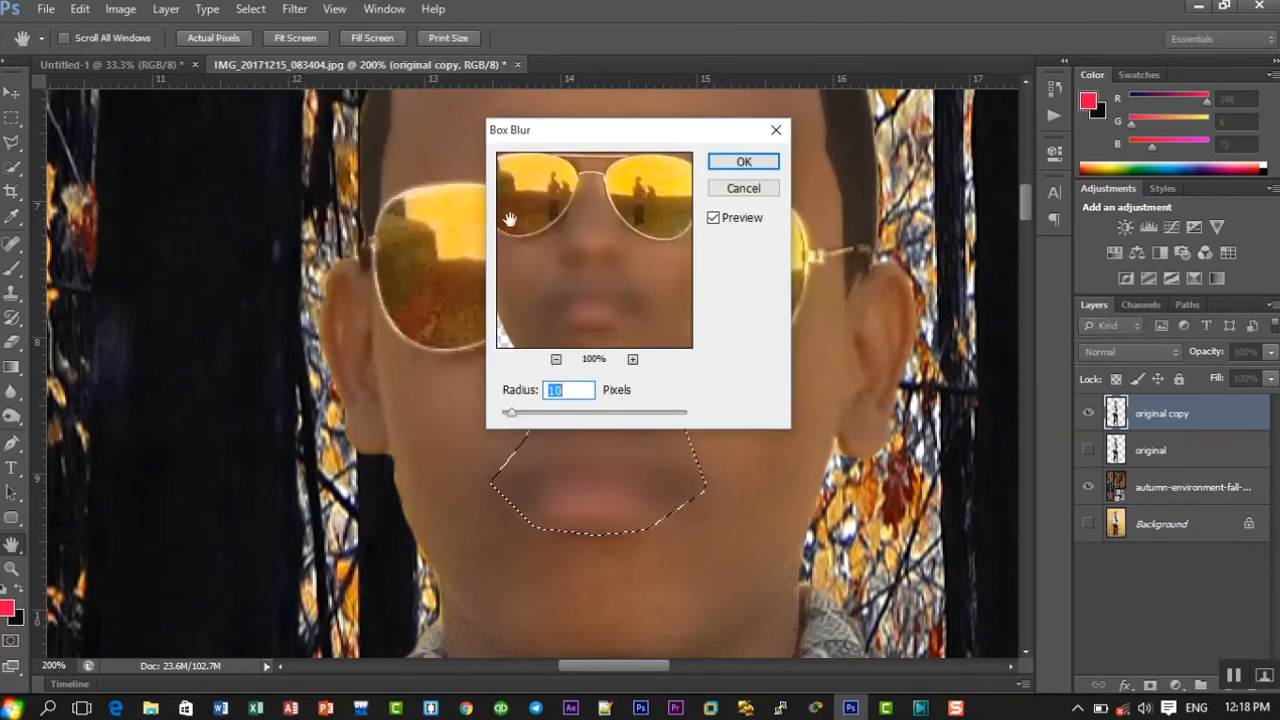
pyautogui.click(743, 188)
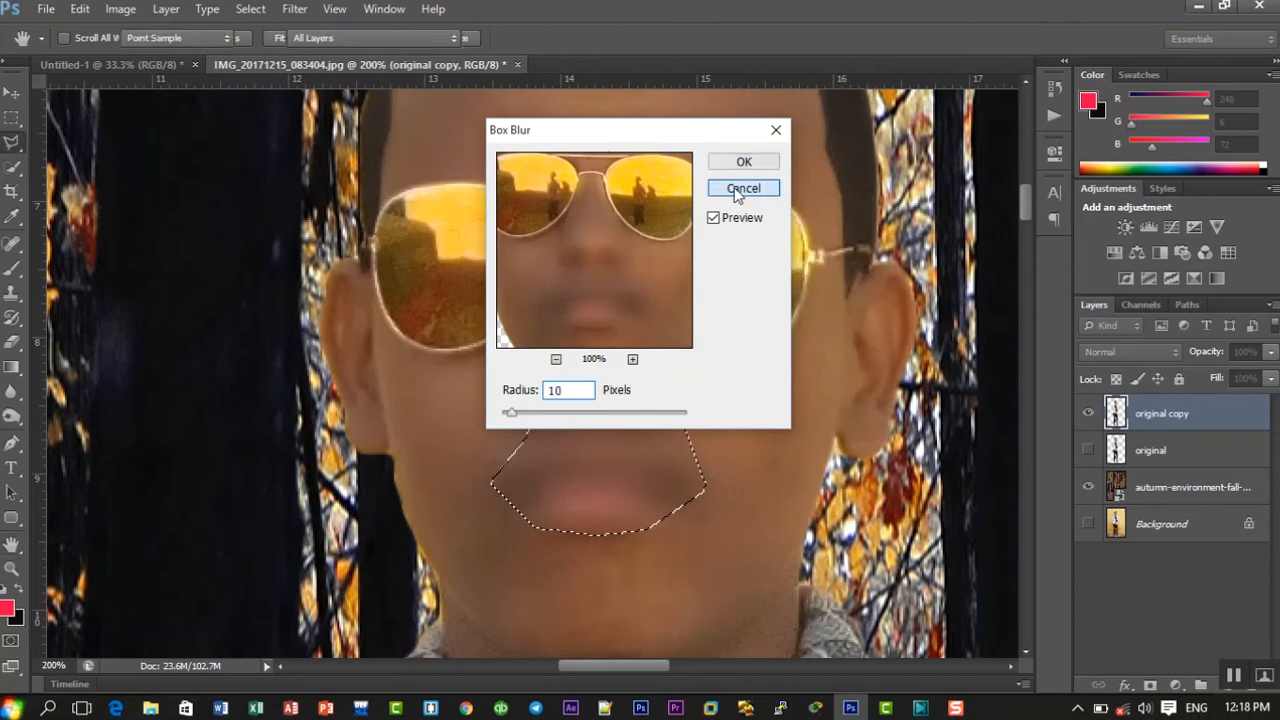
# - Apply a Gaussian Blur with a 0.8-pixel radius to the selected nose and mouth, and clear the selection
pyautogui.click(294, 9)
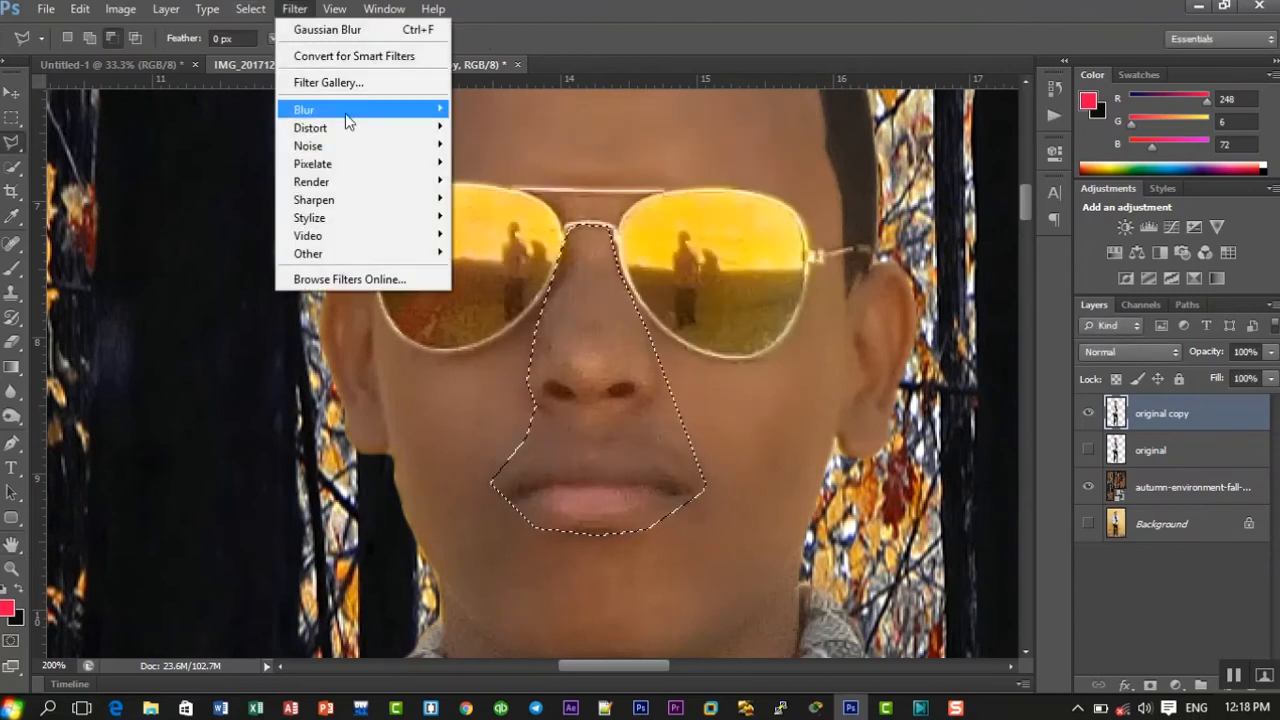
pyautogui.moveTo(420, 112)
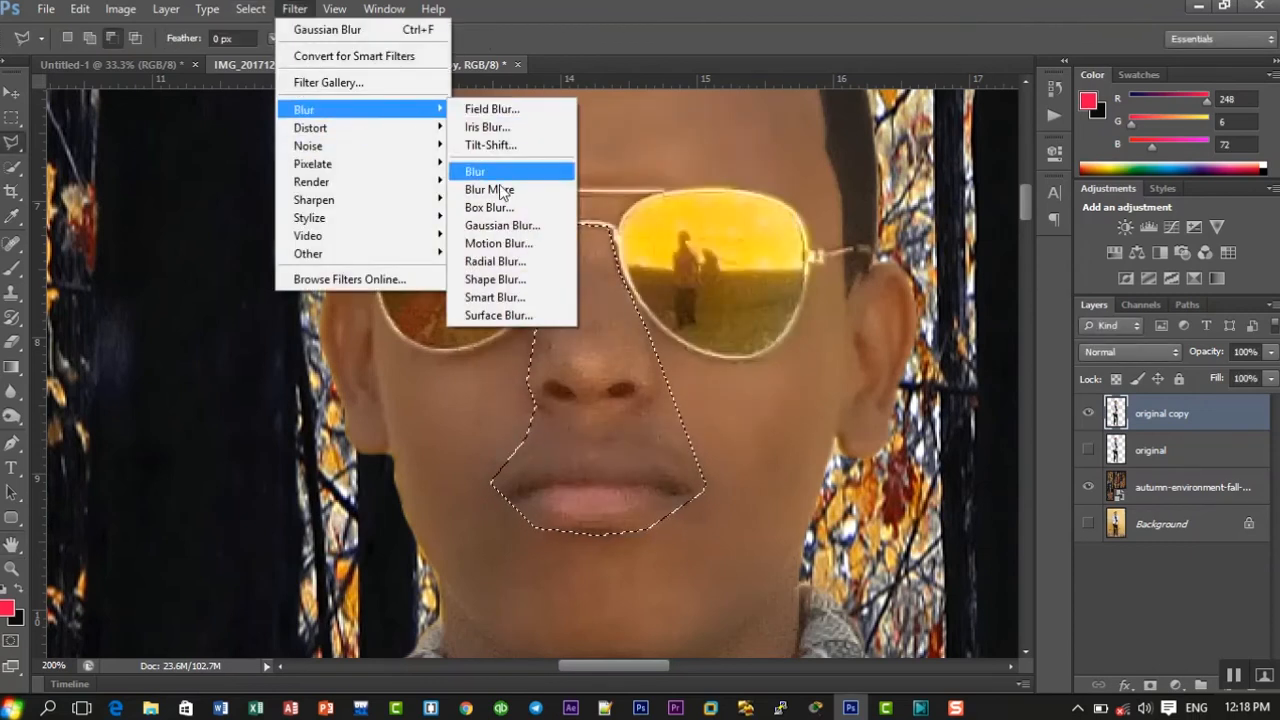
pyautogui.click(498, 225)
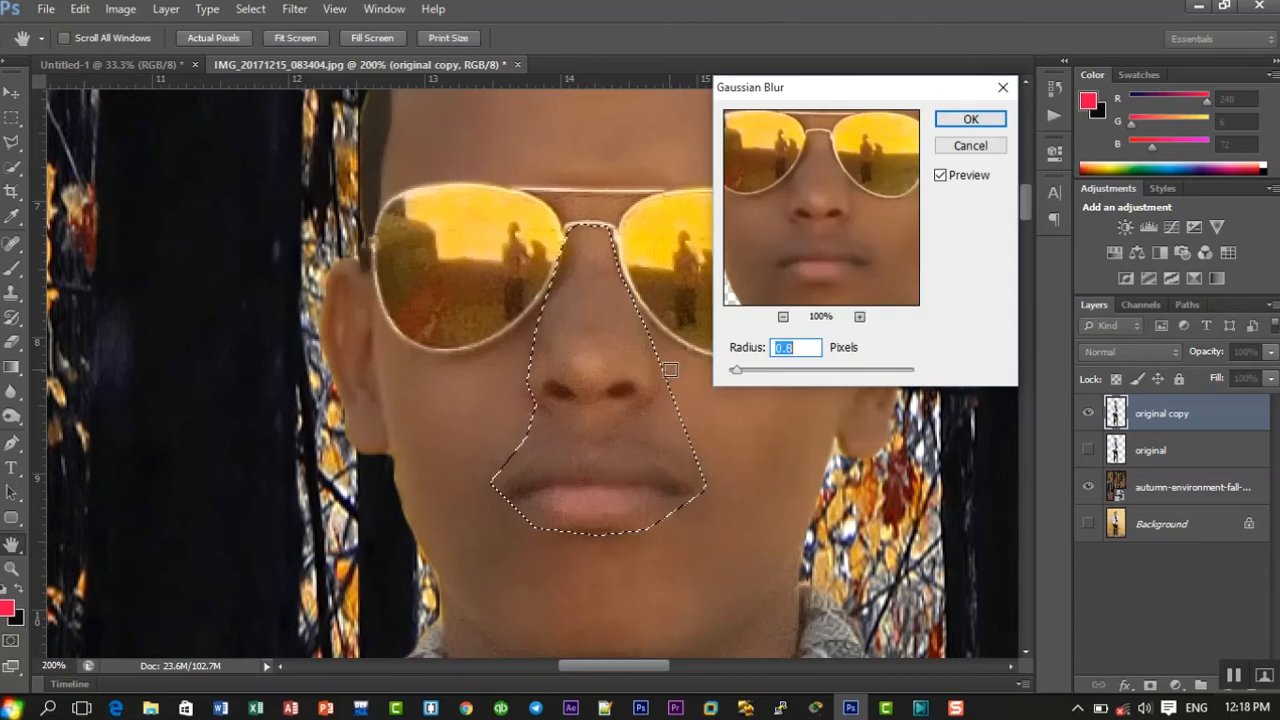
pyautogui.click(970, 119)
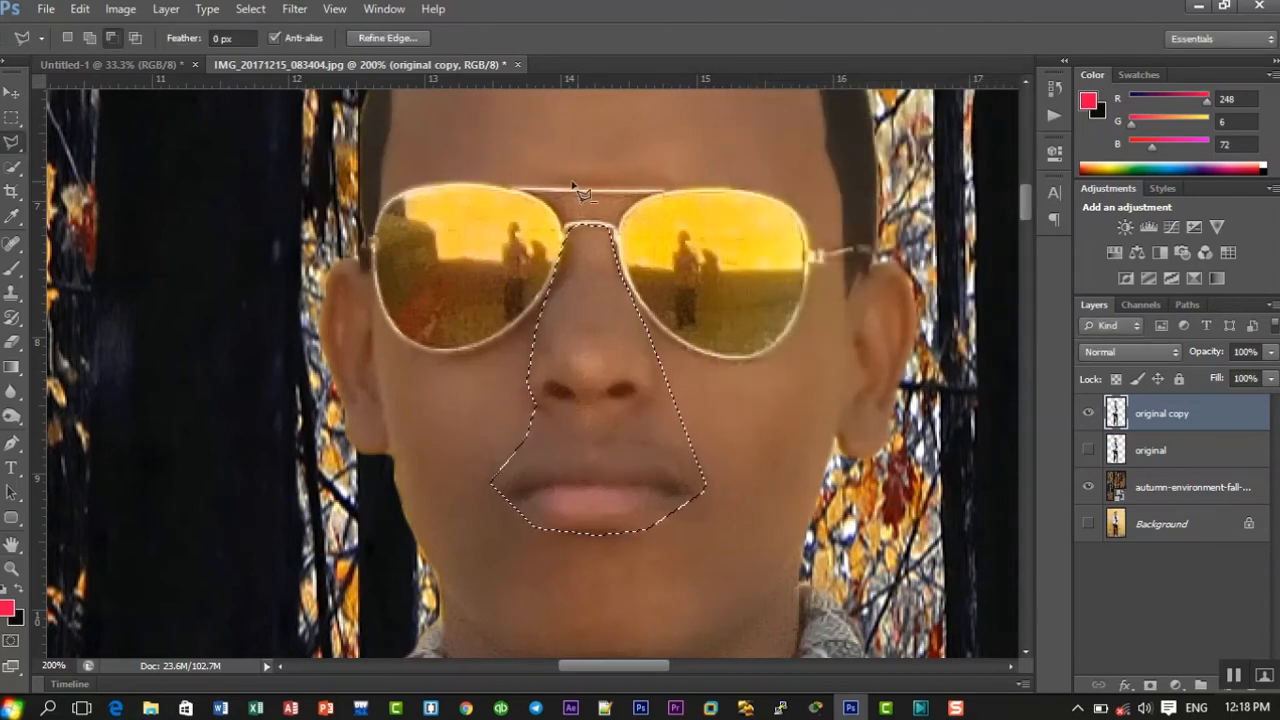
pyautogui.click(250, 9)
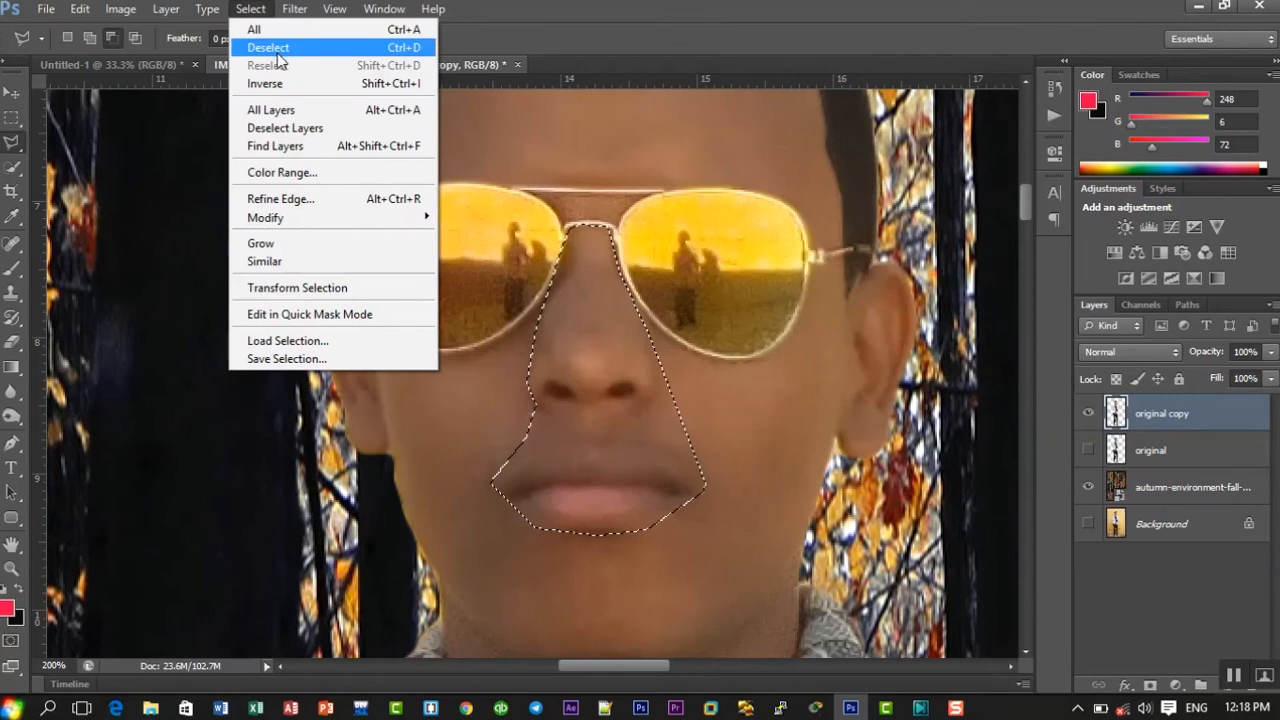
pyautogui.click(278, 50)
# - Compare the retouched face with the untouched one by toggling the visibility of the original copy and original layers
pyautogui.hotkey('ctrl', '-')
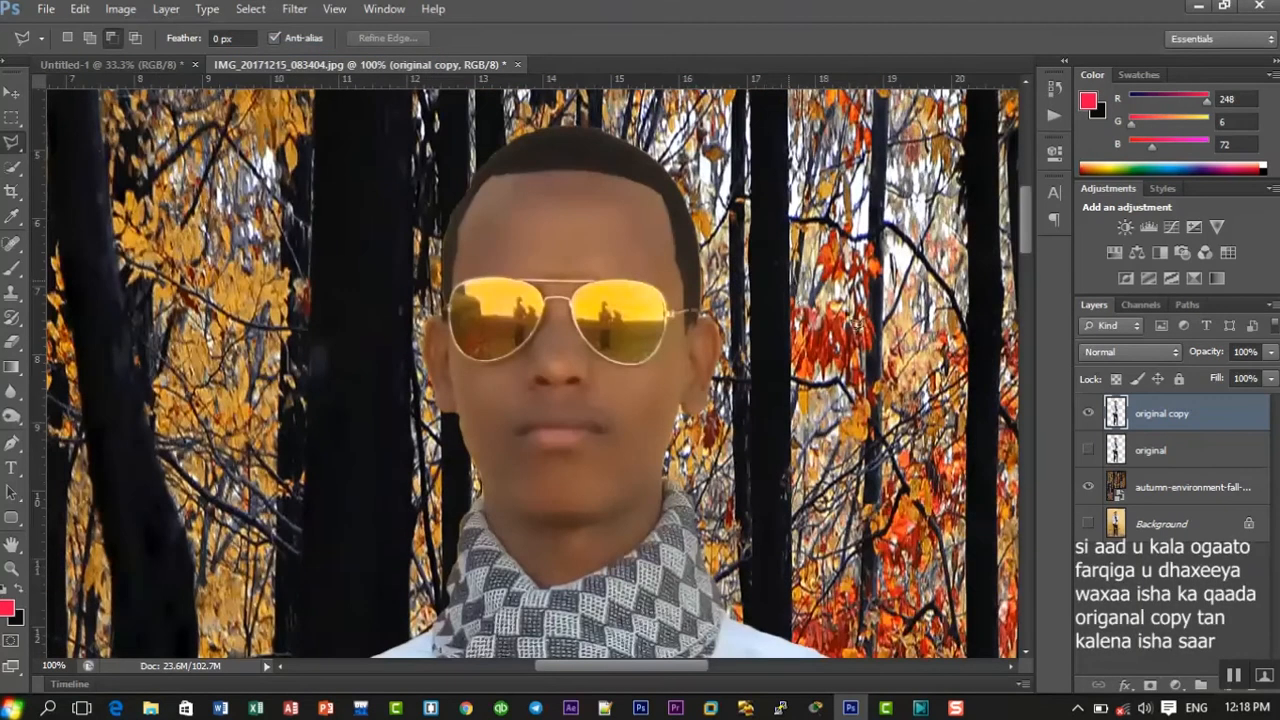
pyautogui.click(1088, 415)
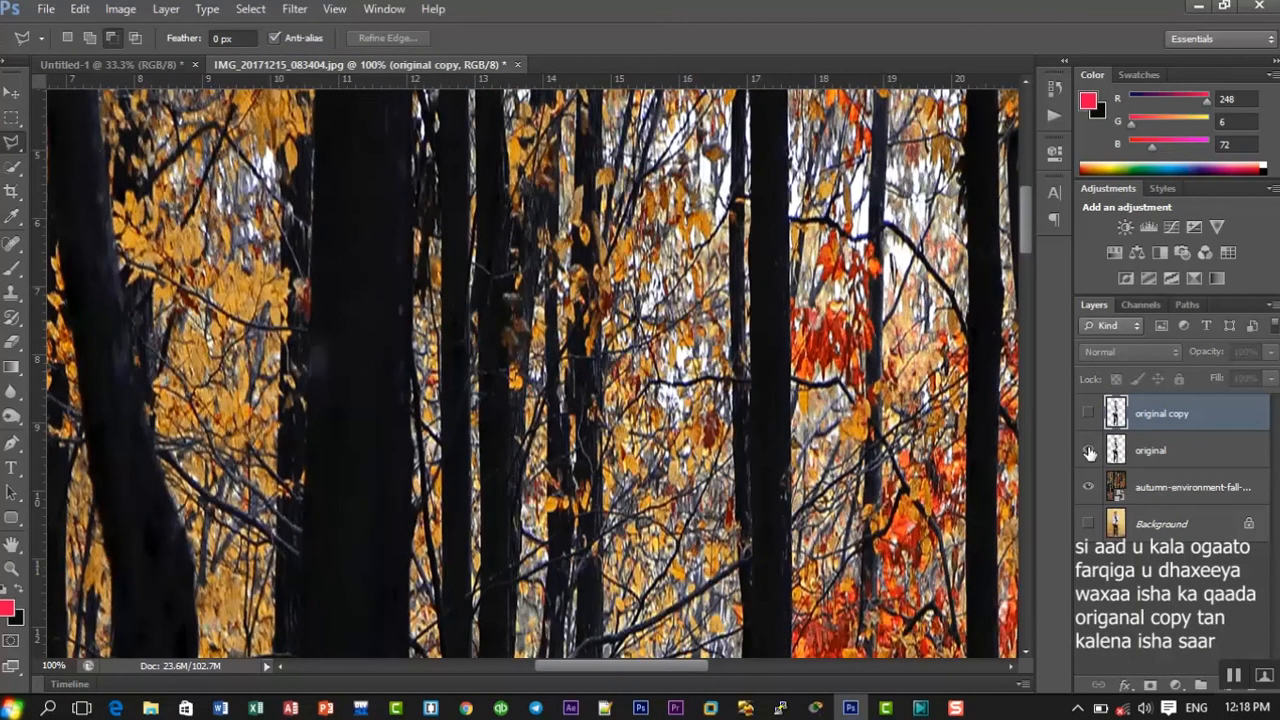
pyautogui.click(1089, 451)
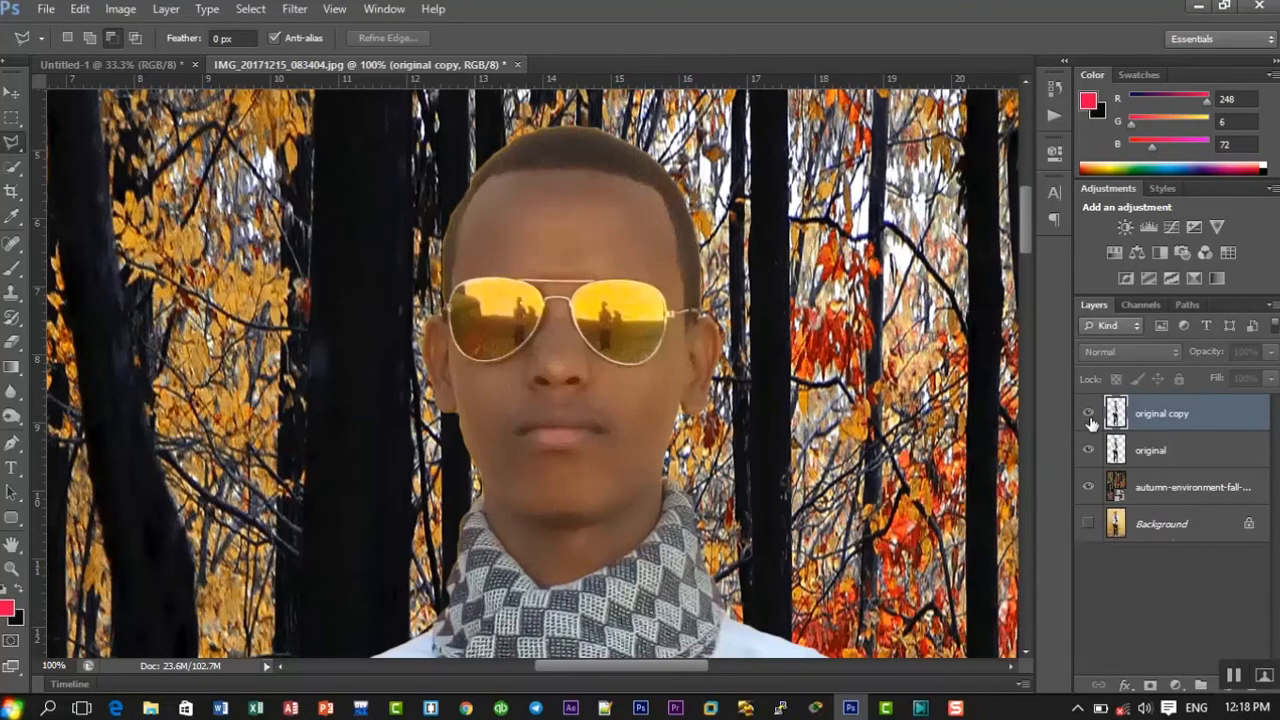
pyautogui.click(1088, 412)
pyautogui.click(1088, 413)
pyautogui.click(1089, 414)
pyautogui.click(1089, 414)
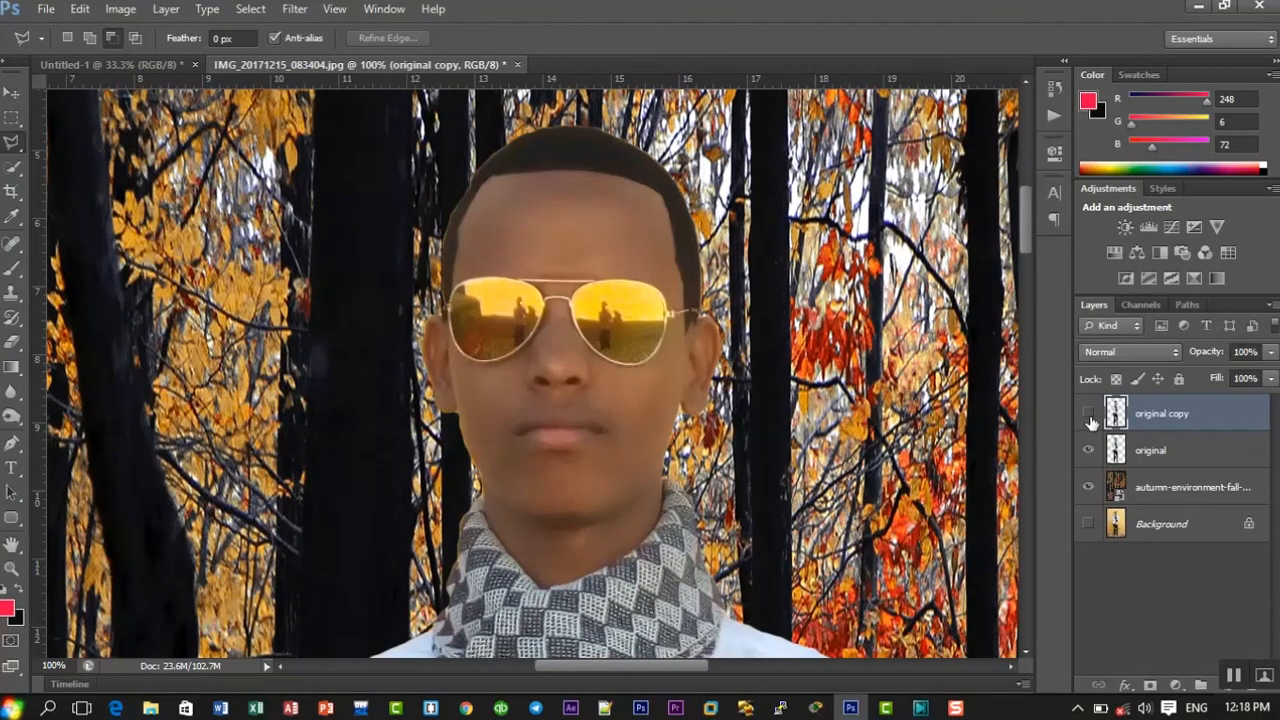
pyautogui.click(1089, 414)
pyautogui.click(1089, 414)
pyautogui.click(1089, 414)
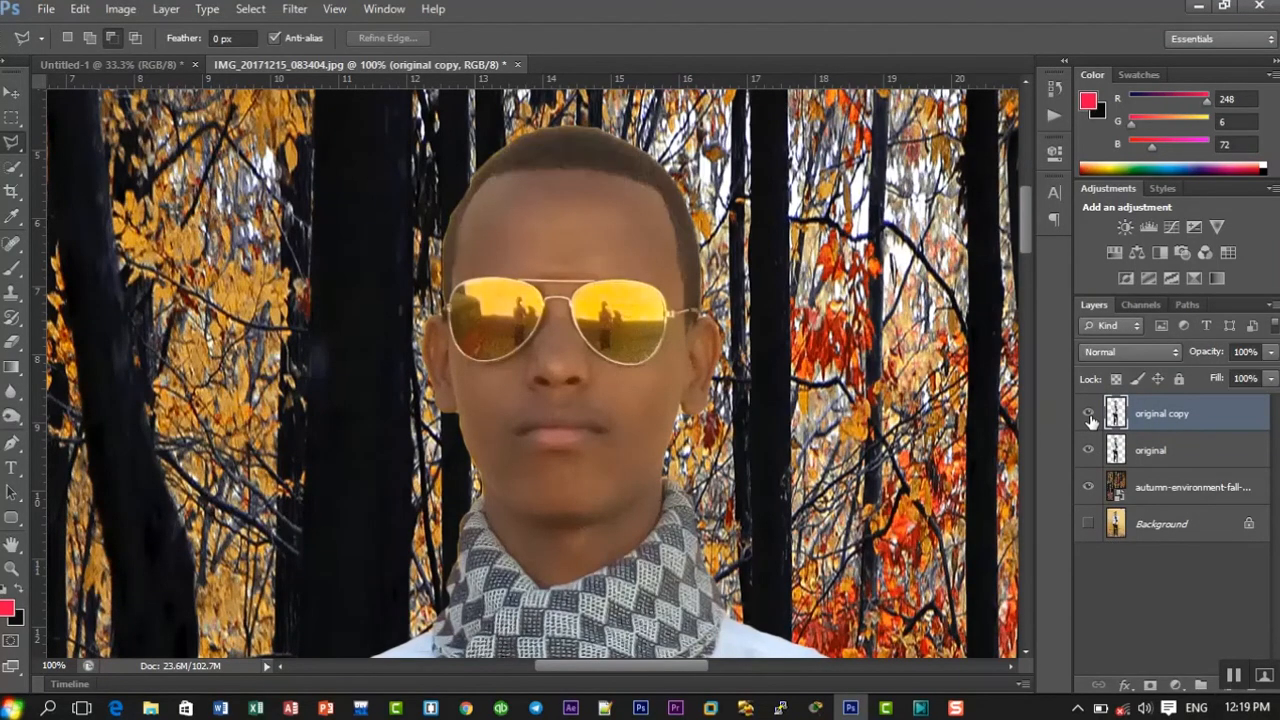
pyautogui.click(1089, 414)
pyautogui.click(1089, 414)
pyautogui.click(1089, 414)
pyautogui.click(1089, 414)
pyautogui.click(1089, 414)
pyautogui.click(1089, 414)
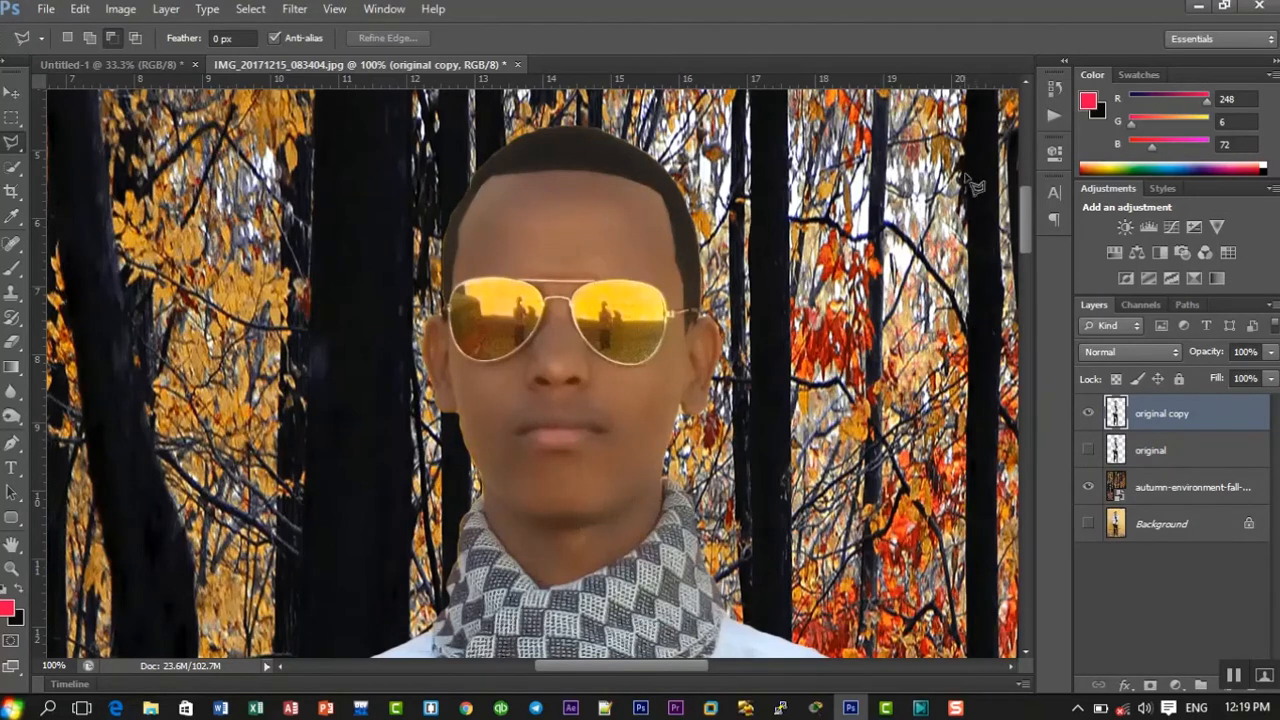
# - Start a Polygonal Lasso outline at the man's waist and trace the outer edge of his right trouser leg down to the ankle
pyautogui.moveTo(1022, 206); pyautogui.dragTo(1010, 405)
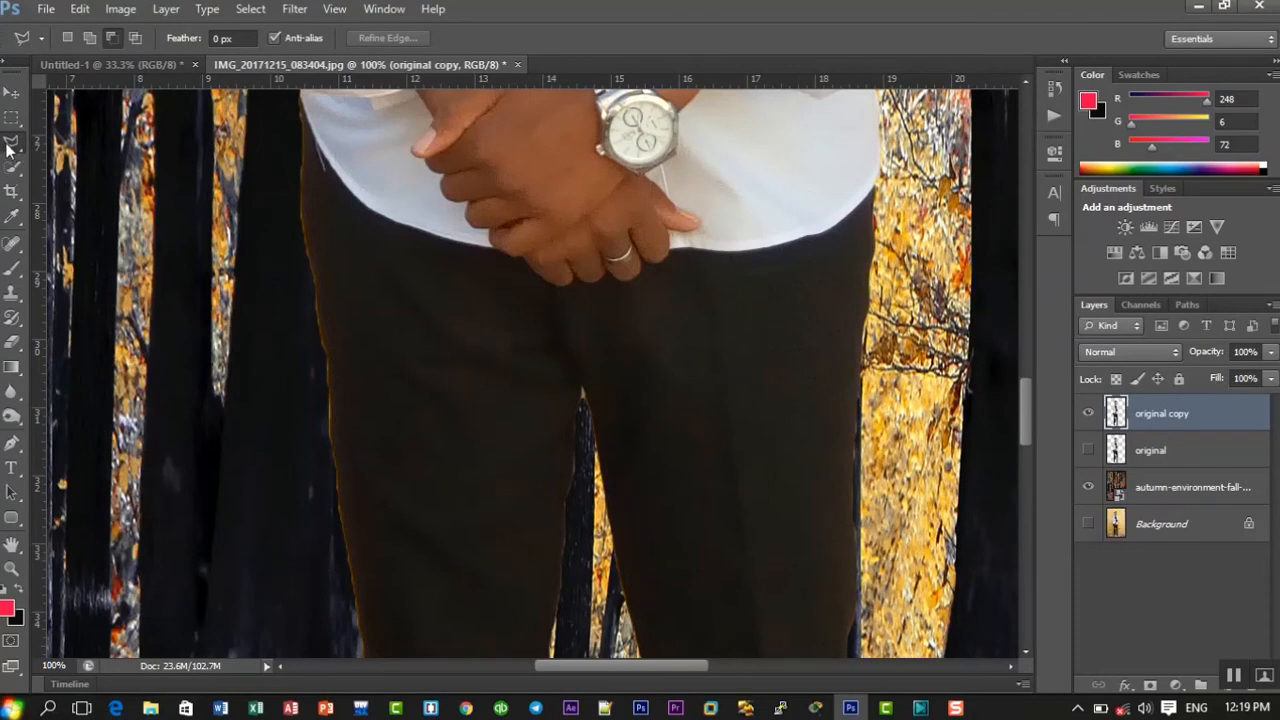
pyautogui.click(300, 95)
pyautogui.click(302, 177)
pyautogui.click(301, 229)
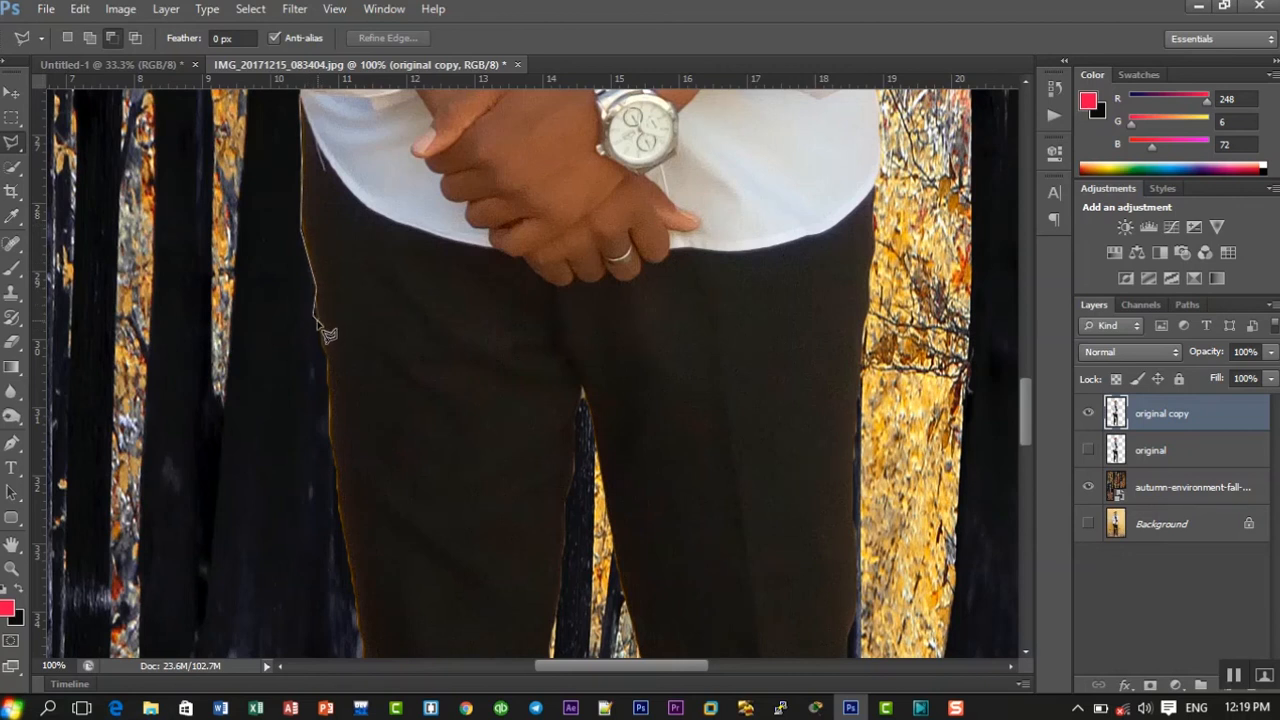
pyautogui.scroll(3, 318, 322)
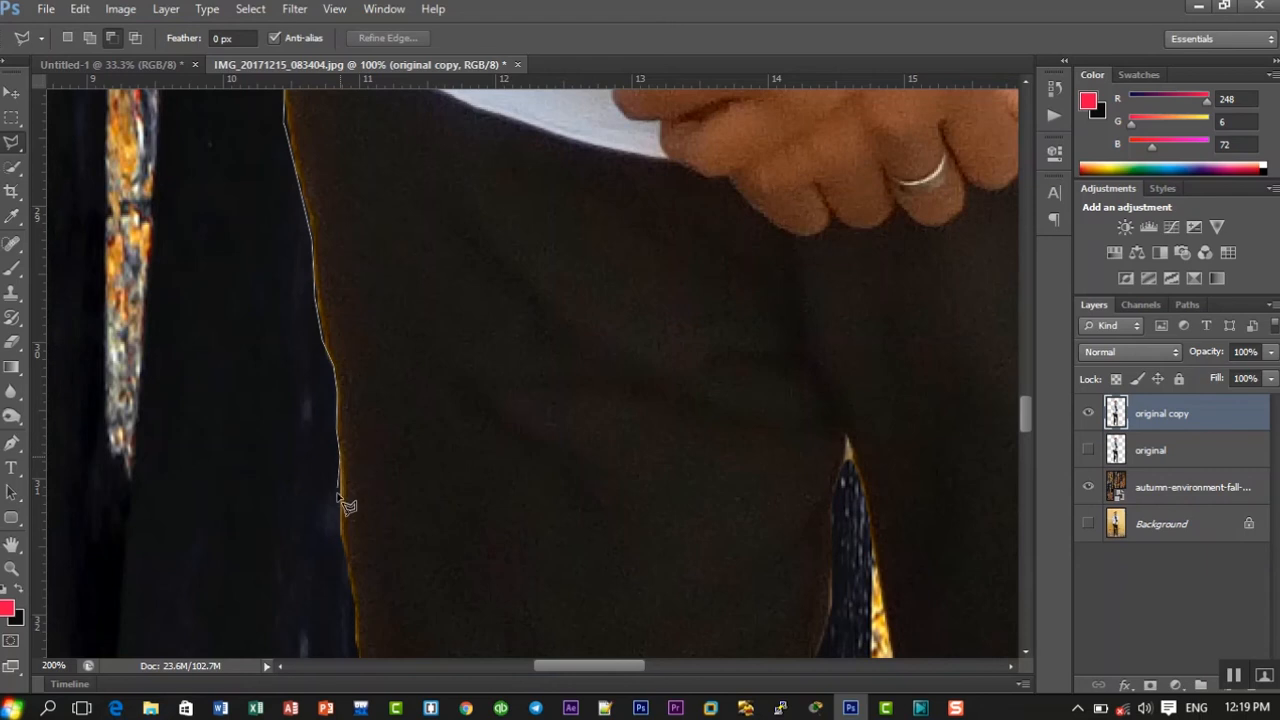
pyautogui.scroll(-5, 340, 548)
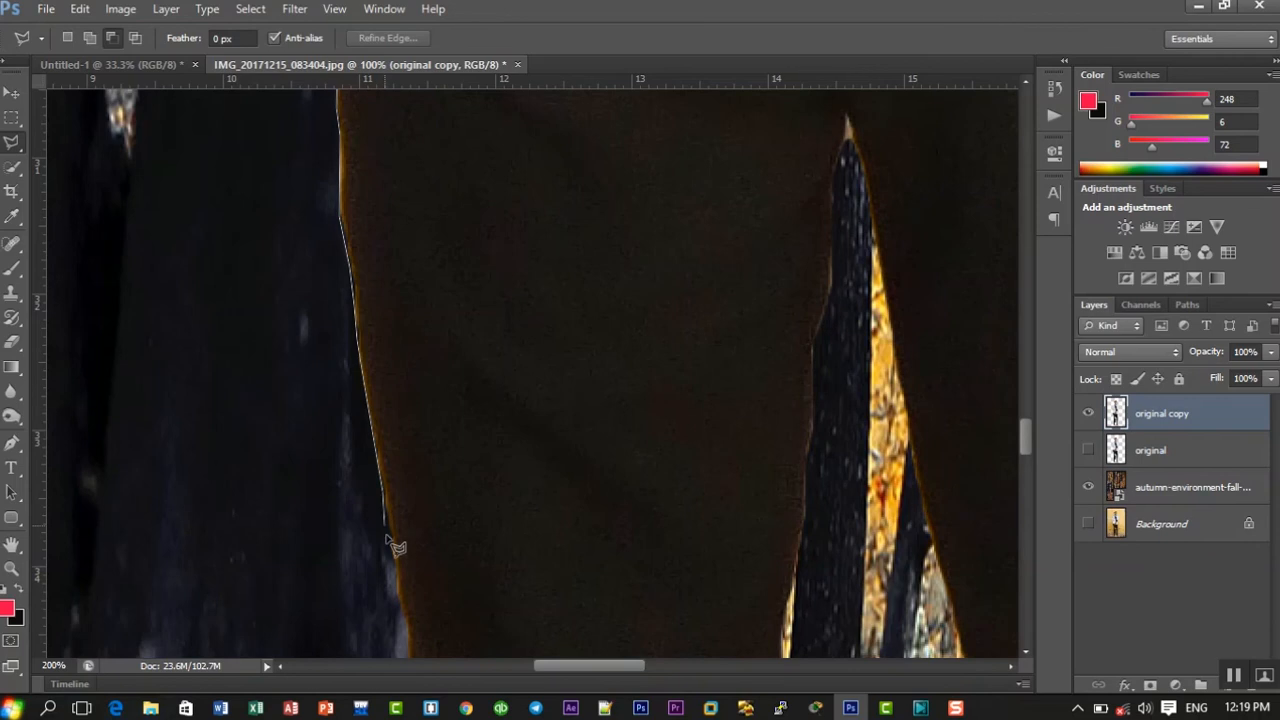
pyautogui.scroll(-5, 403, 580)
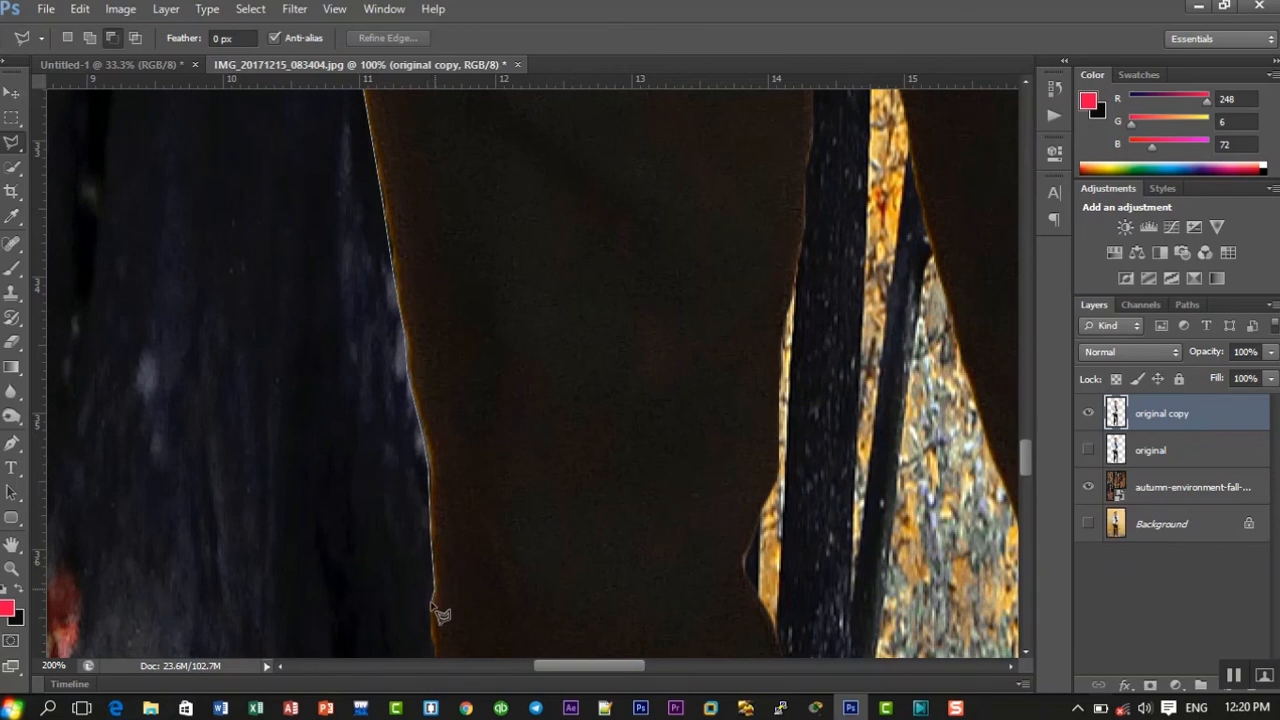
pyautogui.scroll(-5, 437, 630)
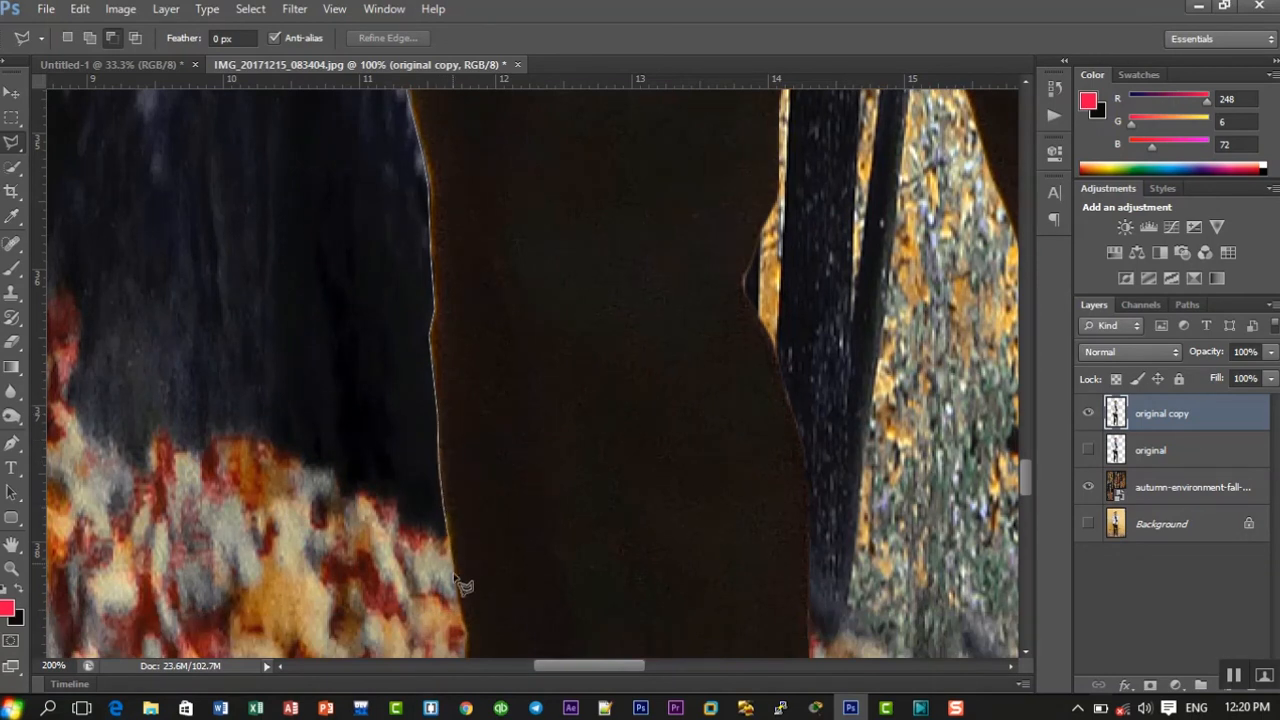
pyautogui.scroll(-6, 455, 588)
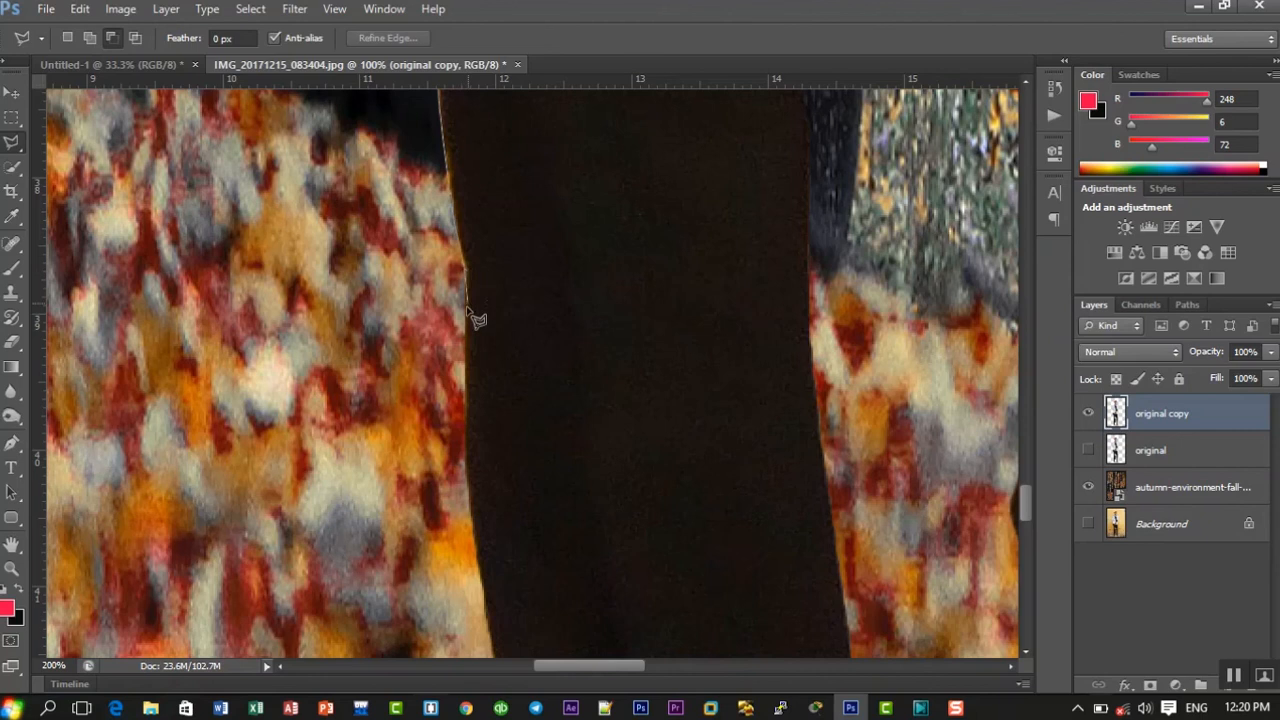
pyautogui.click(463, 463)
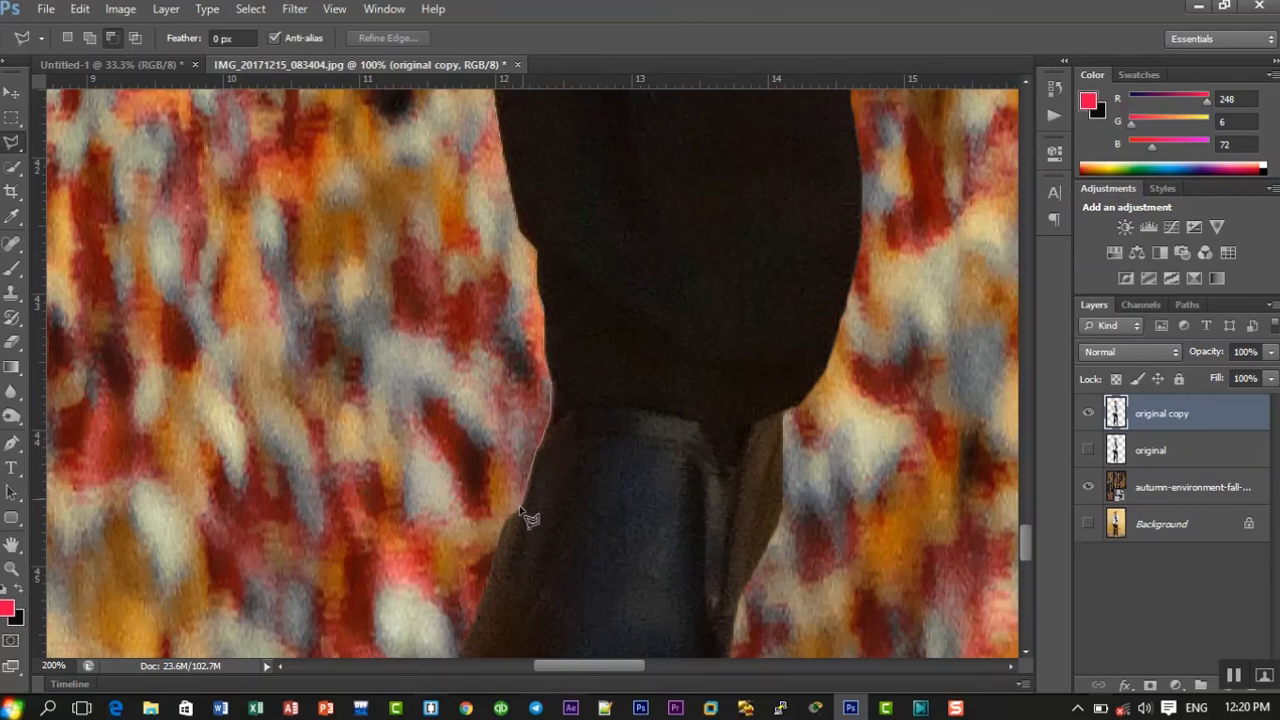
# - Continue the lasso outline around the man's right shoe, down the outer side, around the toe and back up the inner side
pyautogui.scroll(-5, 505, 530)
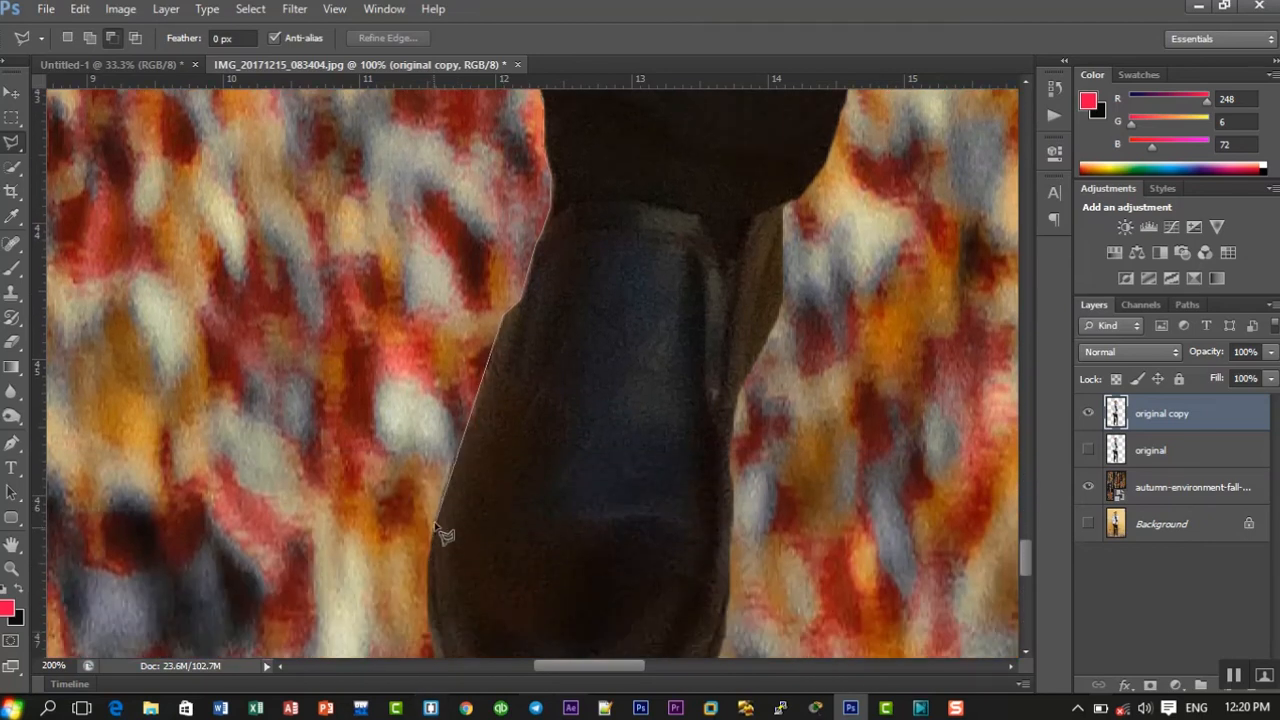
pyautogui.scroll(-5, 440, 565)
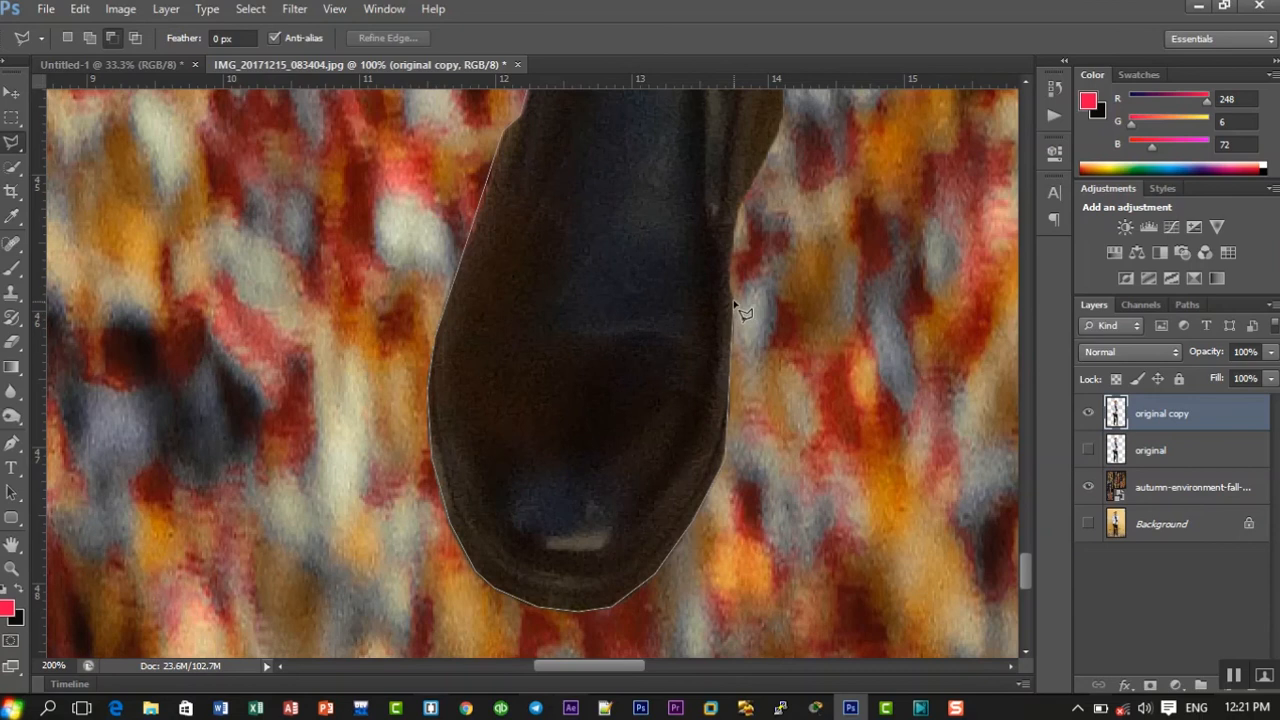
pyautogui.click(738, 207)
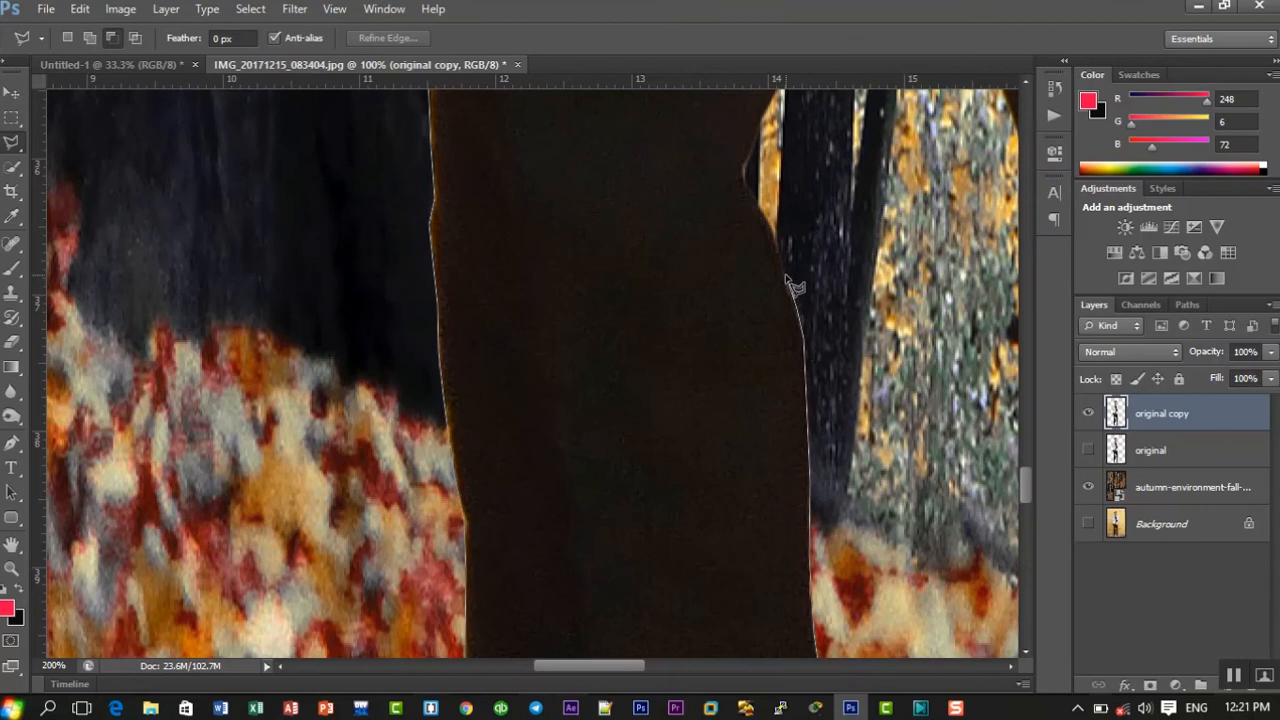
# - Trace the lasso outline up the inner edge of the right trouser leg to the crotch
pyautogui.click(744, 172)
pyautogui.scroll(4, 790, 200)
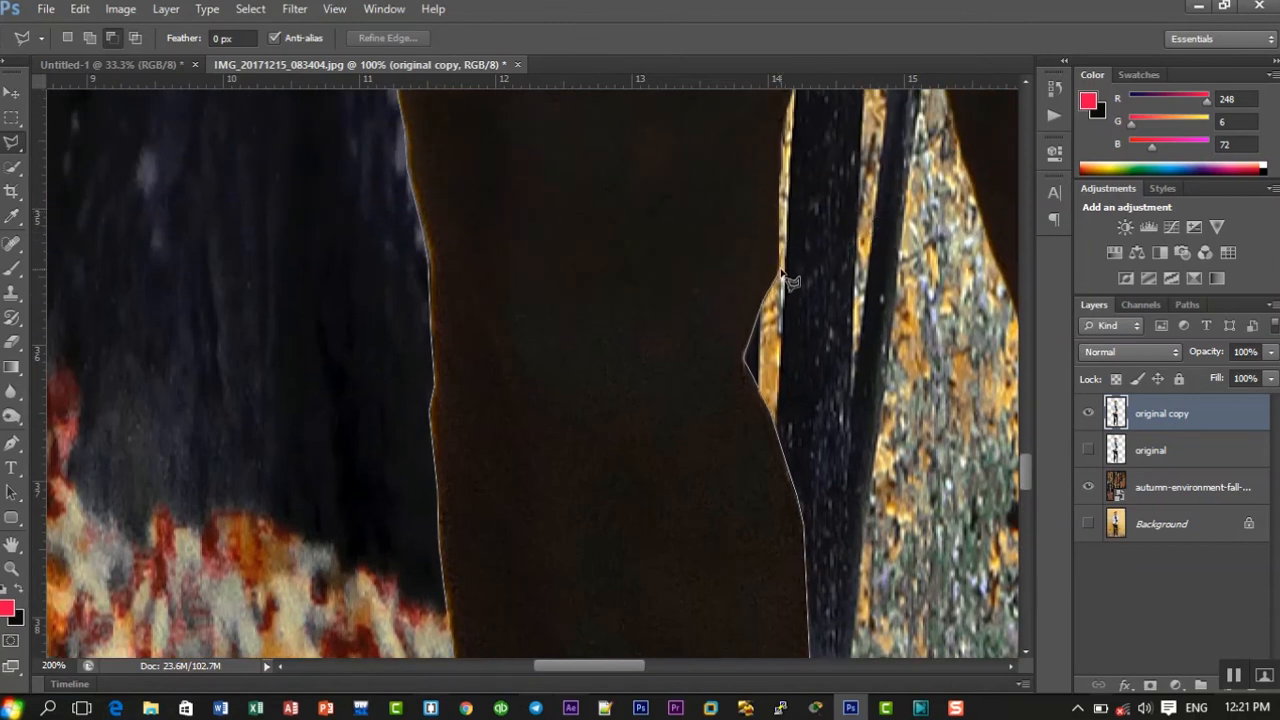
pyautogui.click(781, 271)
pyautogui.scroll(5, 787, 140)
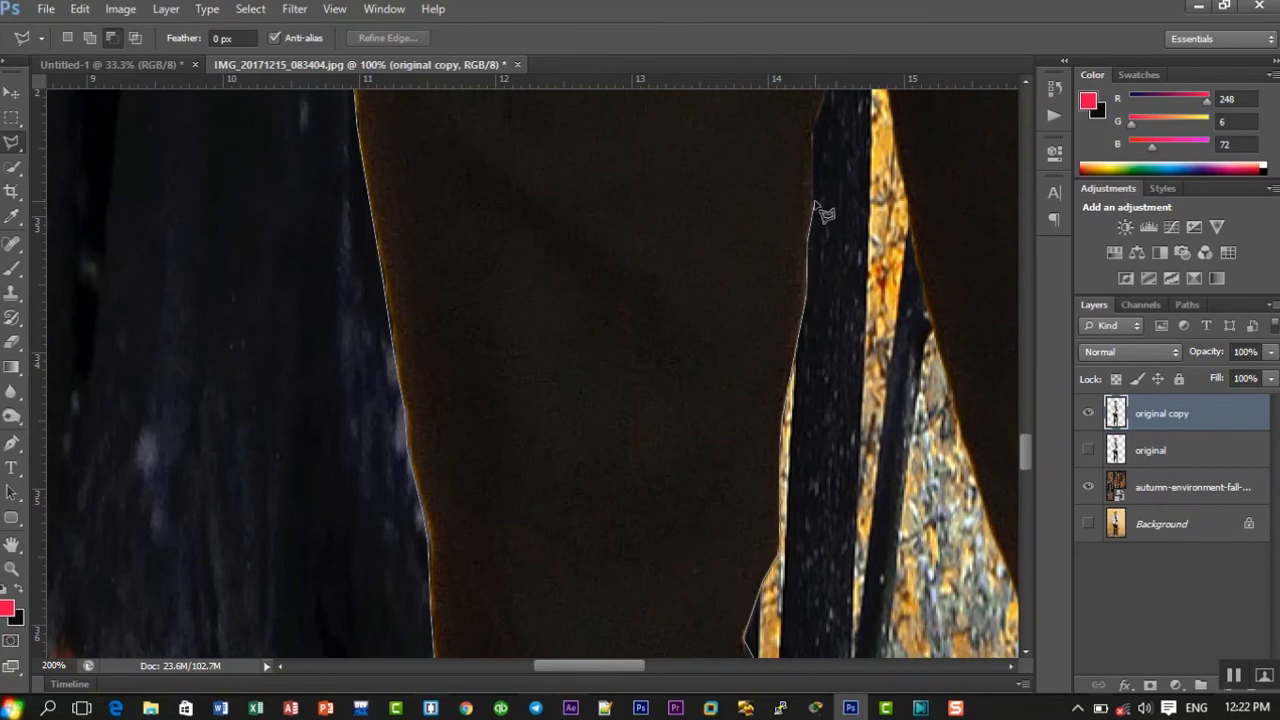
pyautogui.scroll(5, 820, 150)
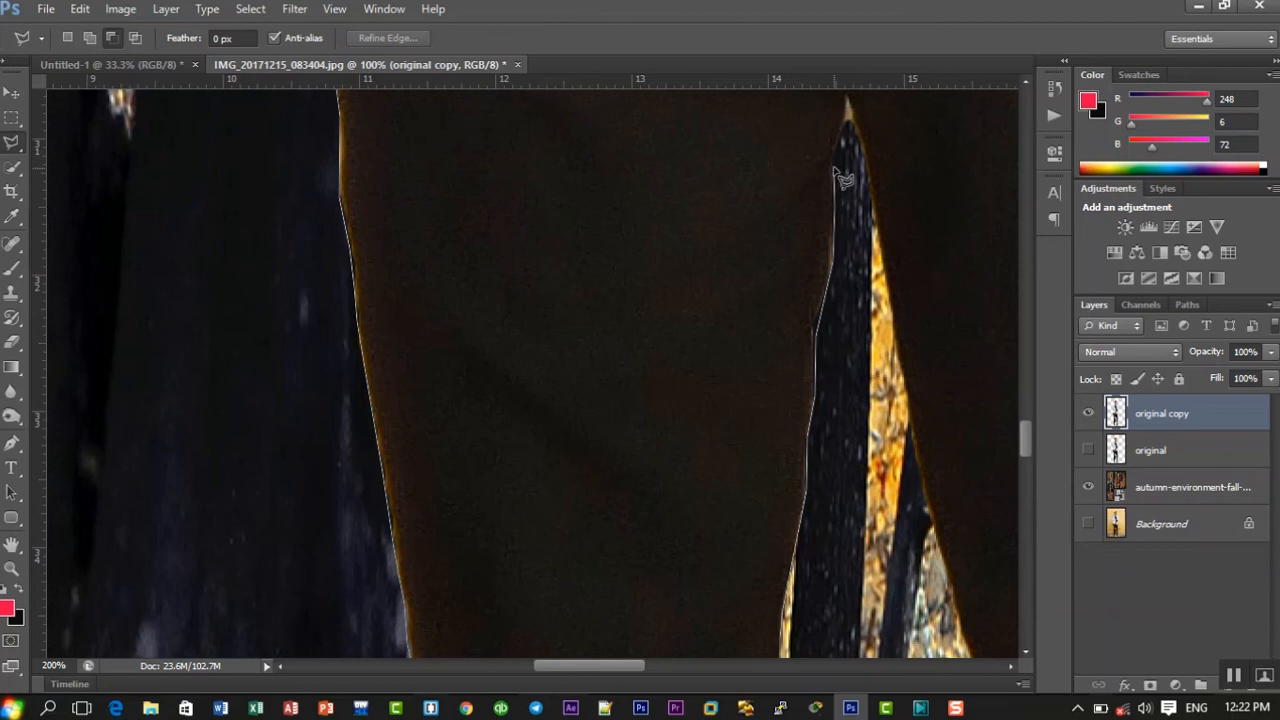
pyautogui.click(847, 100)
# - Carry the lasso outline from the crotch down the inner thigh edge of the left trouser leg
pyautogui.click(911, 446)
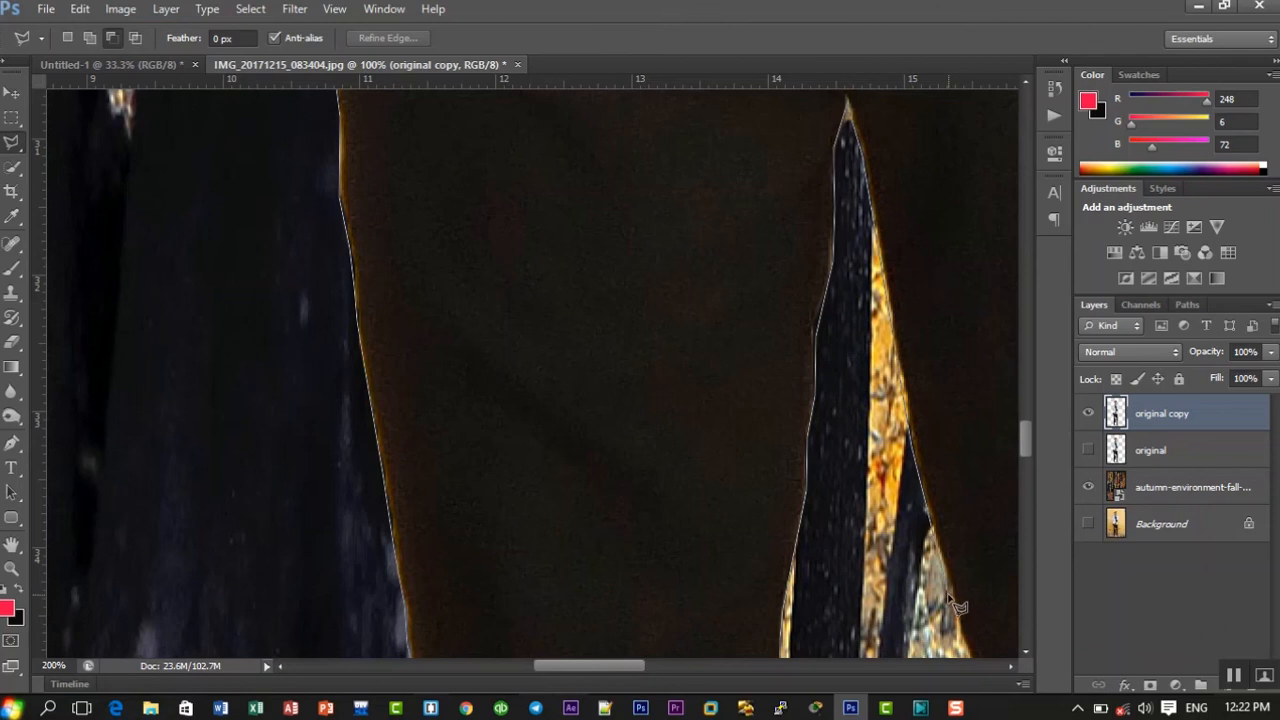
pyautogui.click(948, 597)
pyautogui.moveTo(948, 597); pyautogui.dragTo(943, 345)
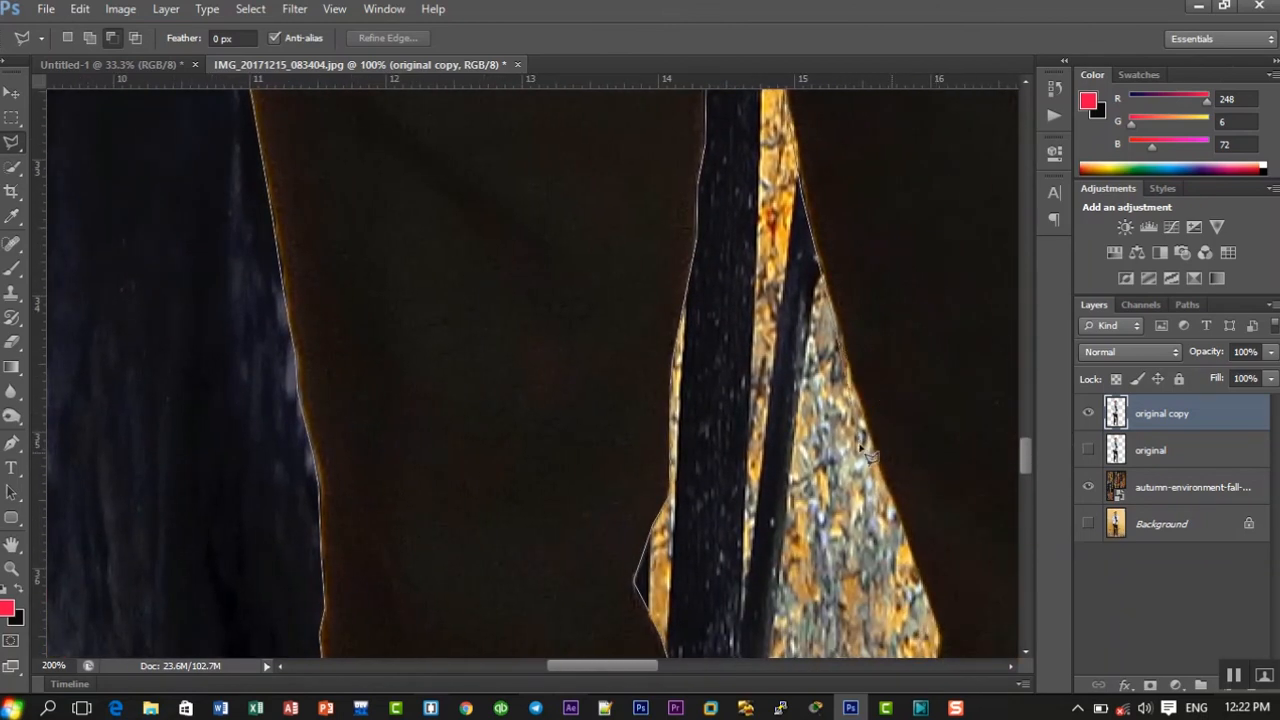
pyautogui.scroll(1, 866, 450)
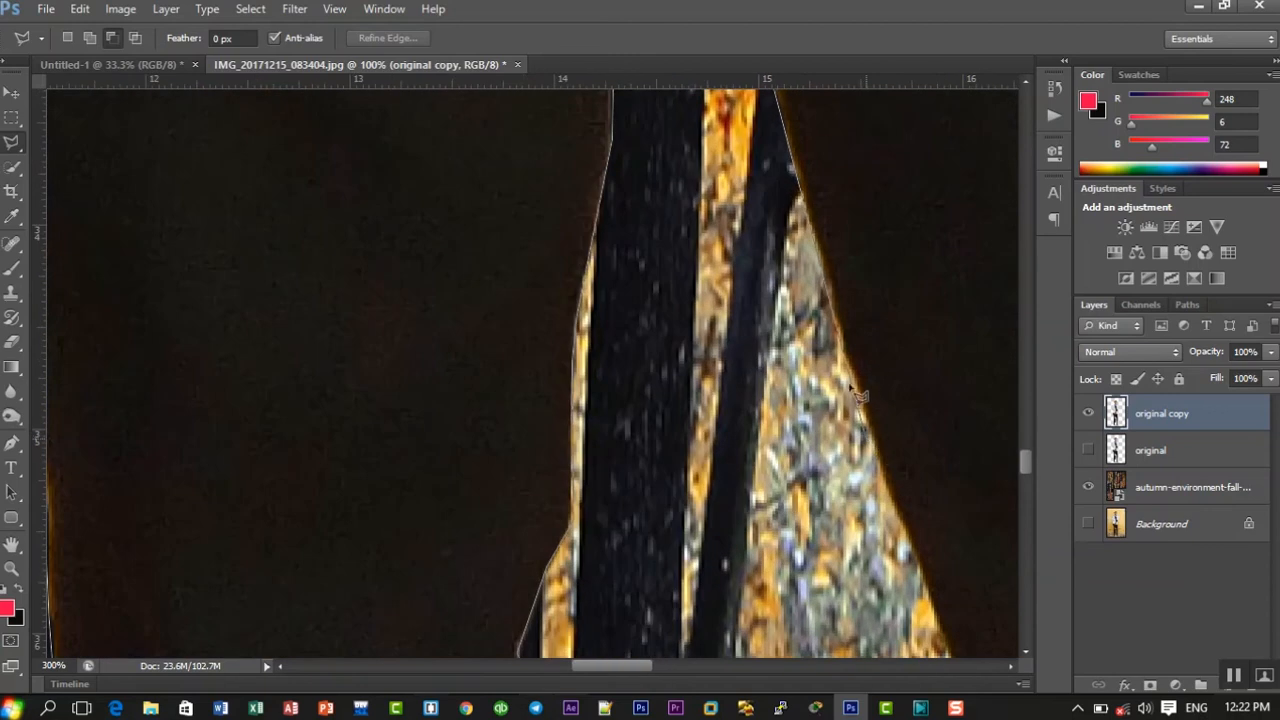
pyautogui.scroll(2, 835, 300)
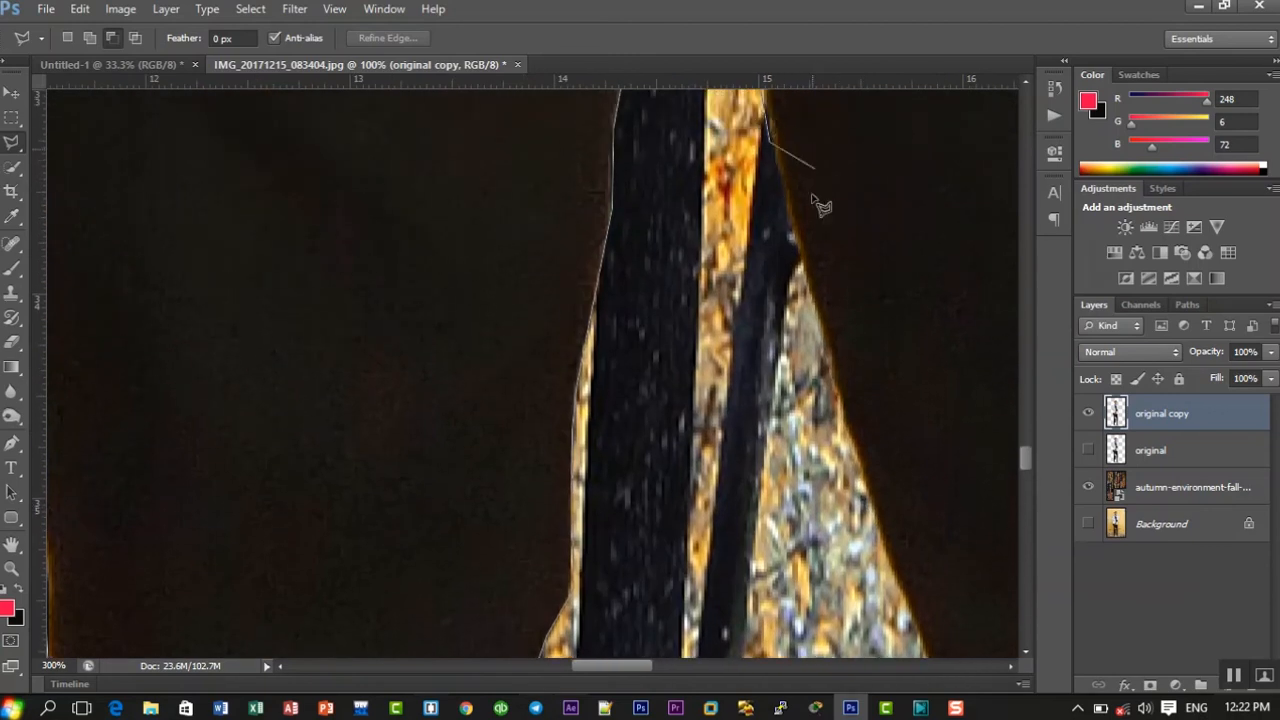
pyautogui.click(804, 270)
pyautogui.click(841, 412)
pyautogui.click(876, 518)
pyautogui.click(906, 601)
# - Trace the lasso outline along the inner edge of the left lower leg, following the fabric folds to the trouser cuff
pyautogui.scroll(-7, 932, 636)
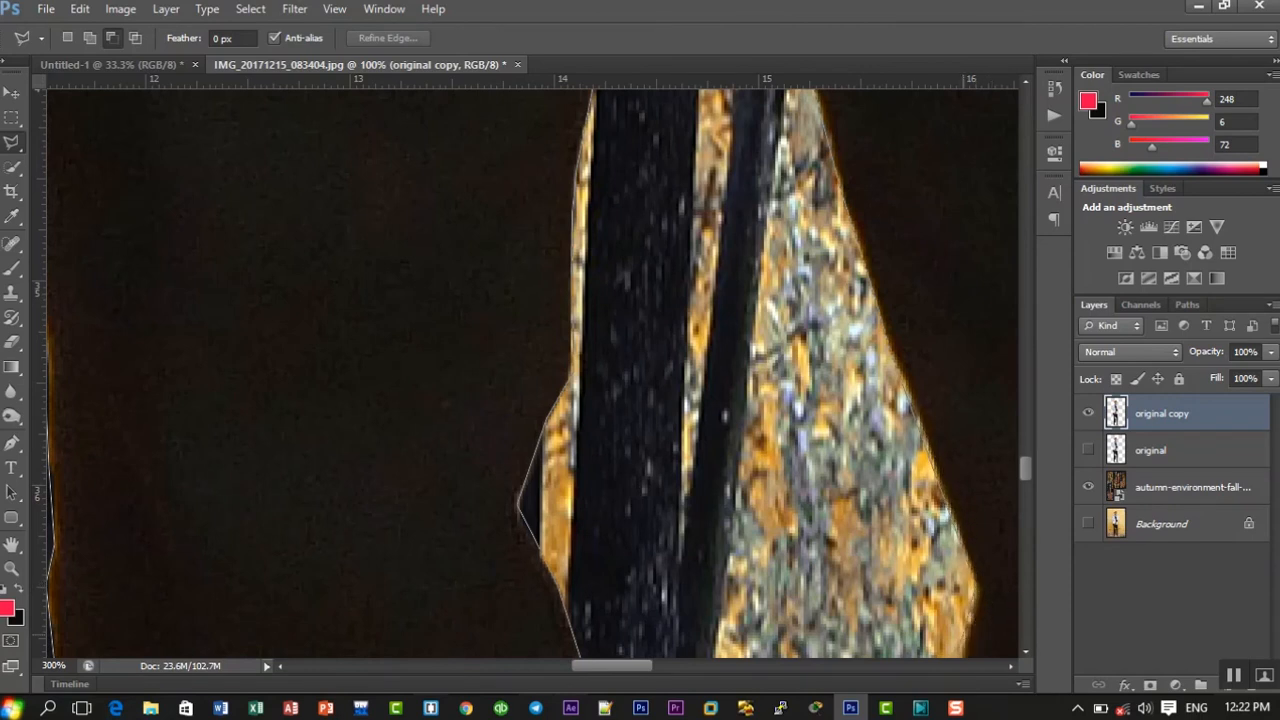
pyautogui.scroll(-5, 957, 571)
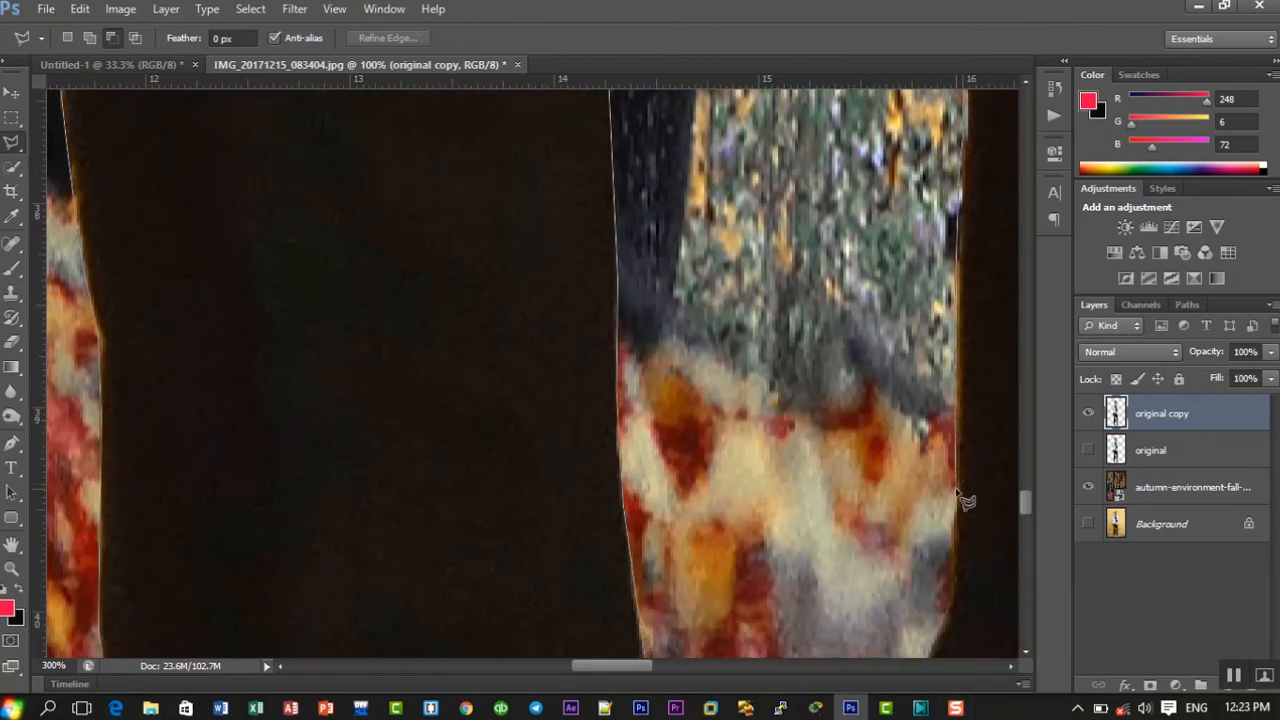
pyautogui.click(952, 587)
pyautogui.click(942, 629)
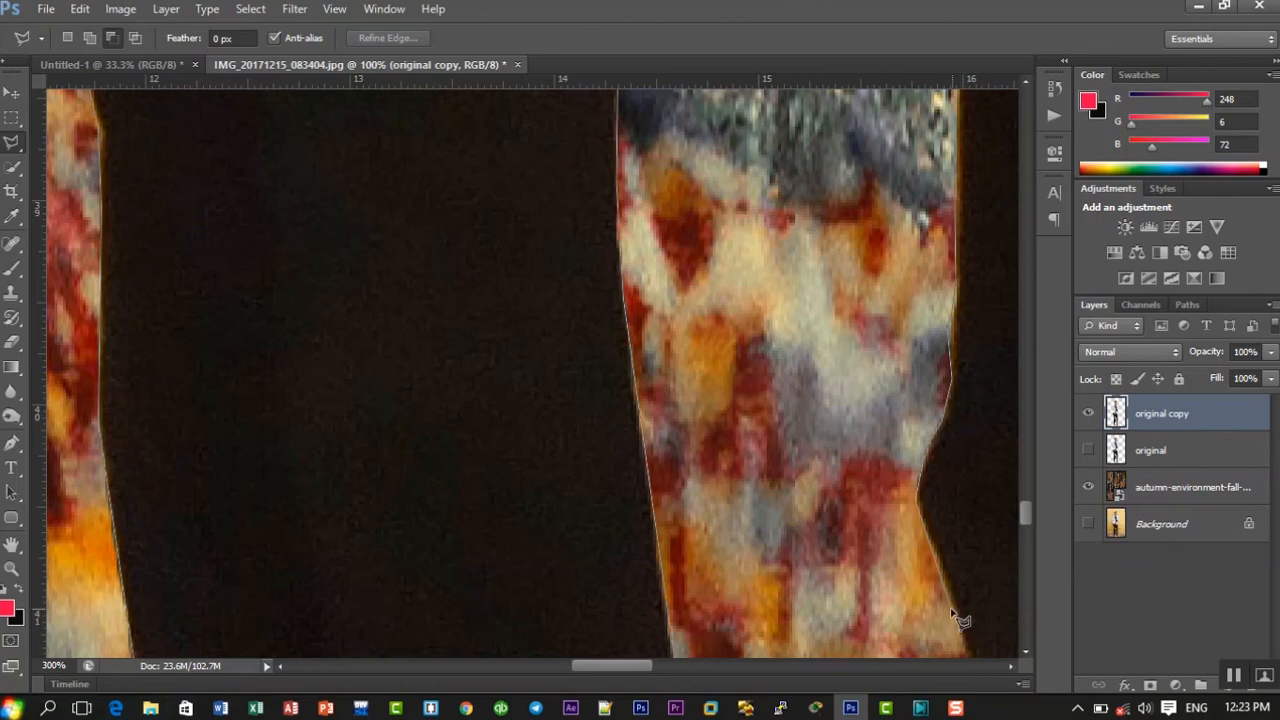
pyautogui.scroll(-5, 960, 620)
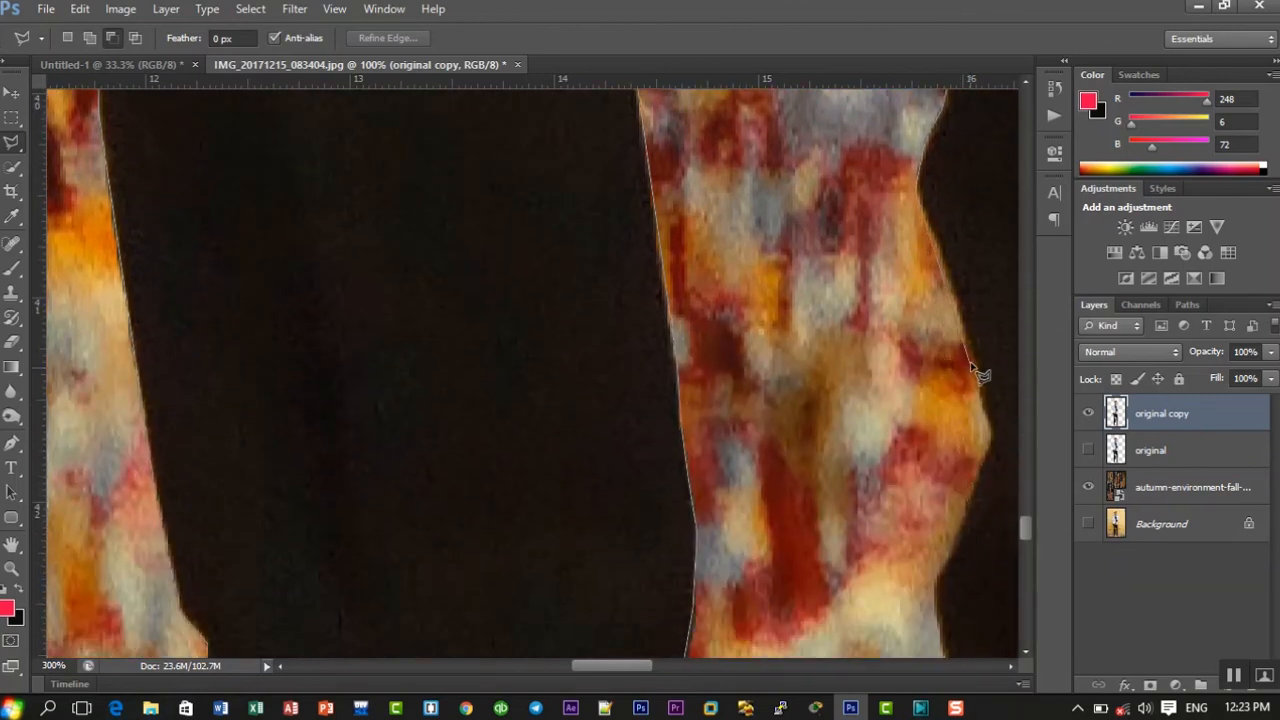
pyautogui.click(990, 440)
pyautogui.click(934, 588)
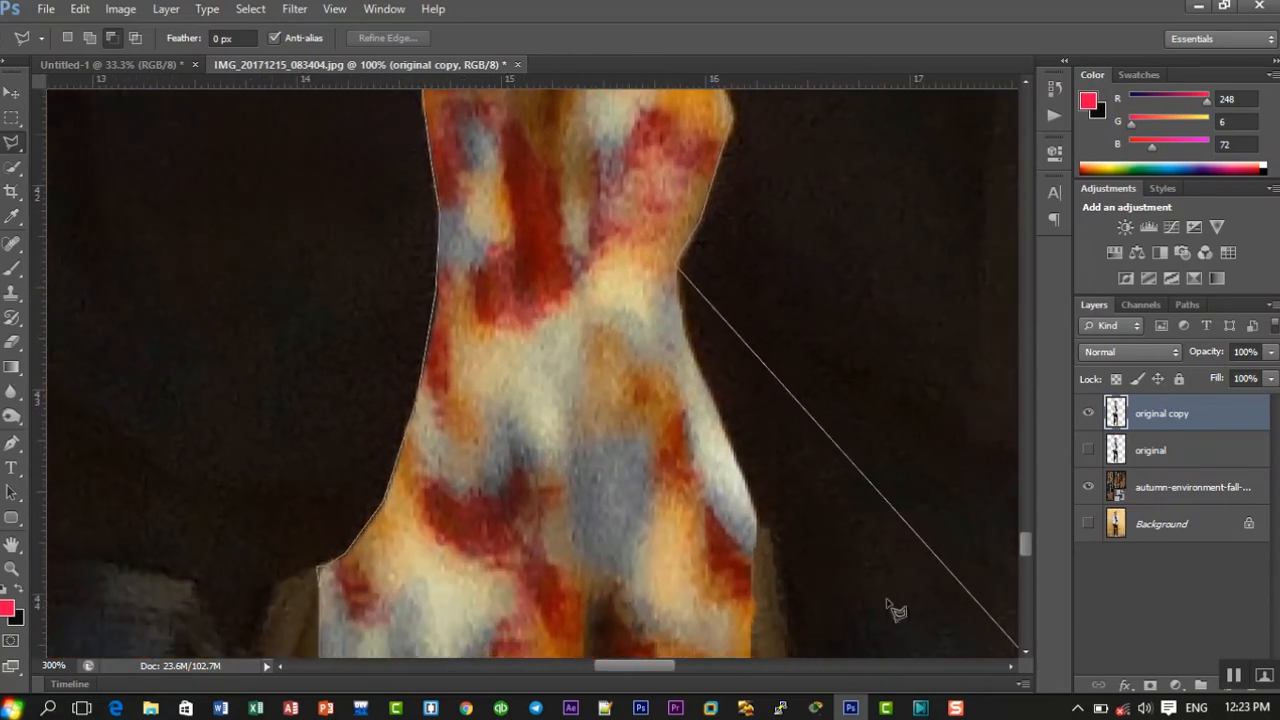
pyautogui.click(684, 338)
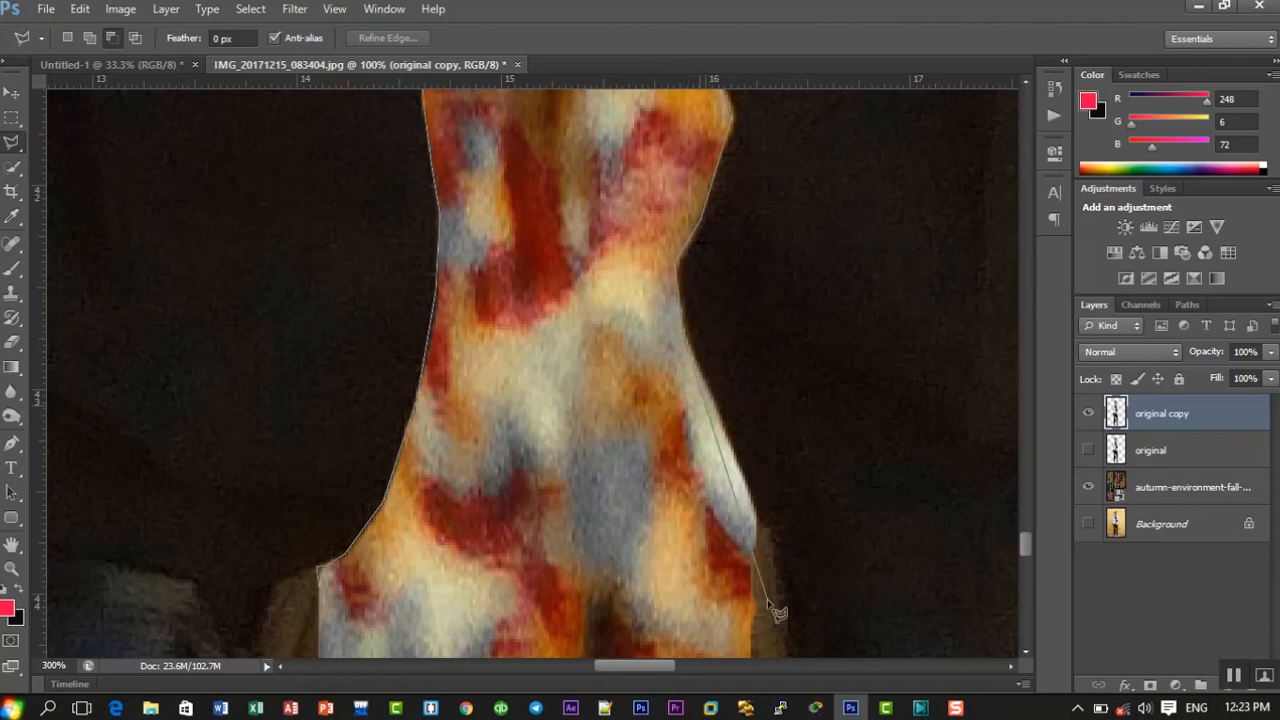
pyautogui.click(756, 514)
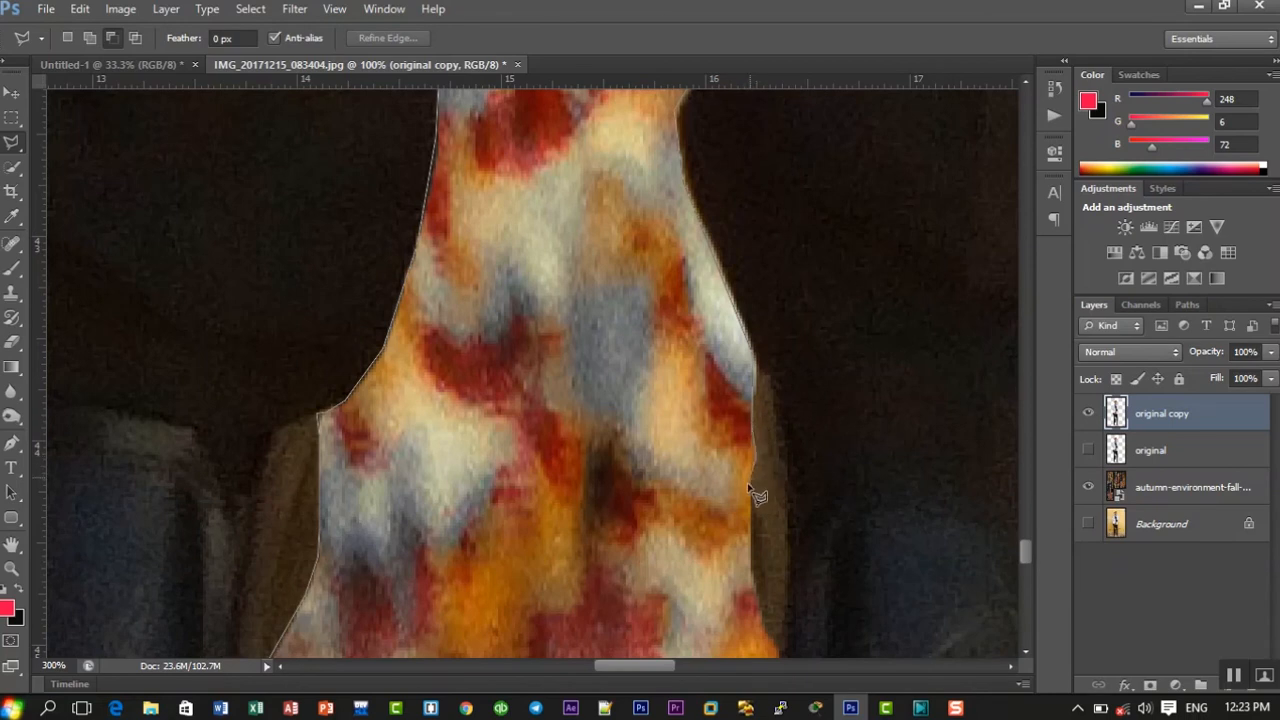
# - Extend the lasso outline along the inner side of the left shoe from the ankle down to the toe curve
pyautogui.scroll(-5, 748, 570)
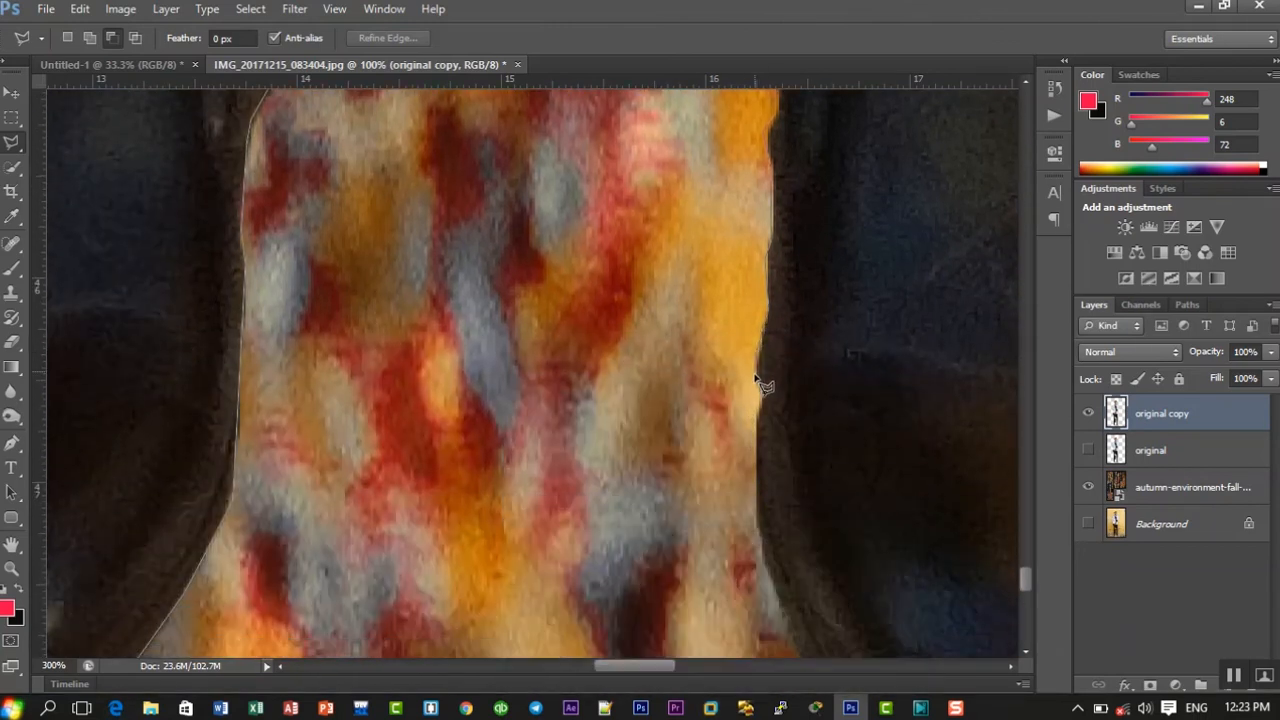
pyautogui.click(762, 403)
pyautogui.click(757, 427)
pyautogui.click(756, 521)
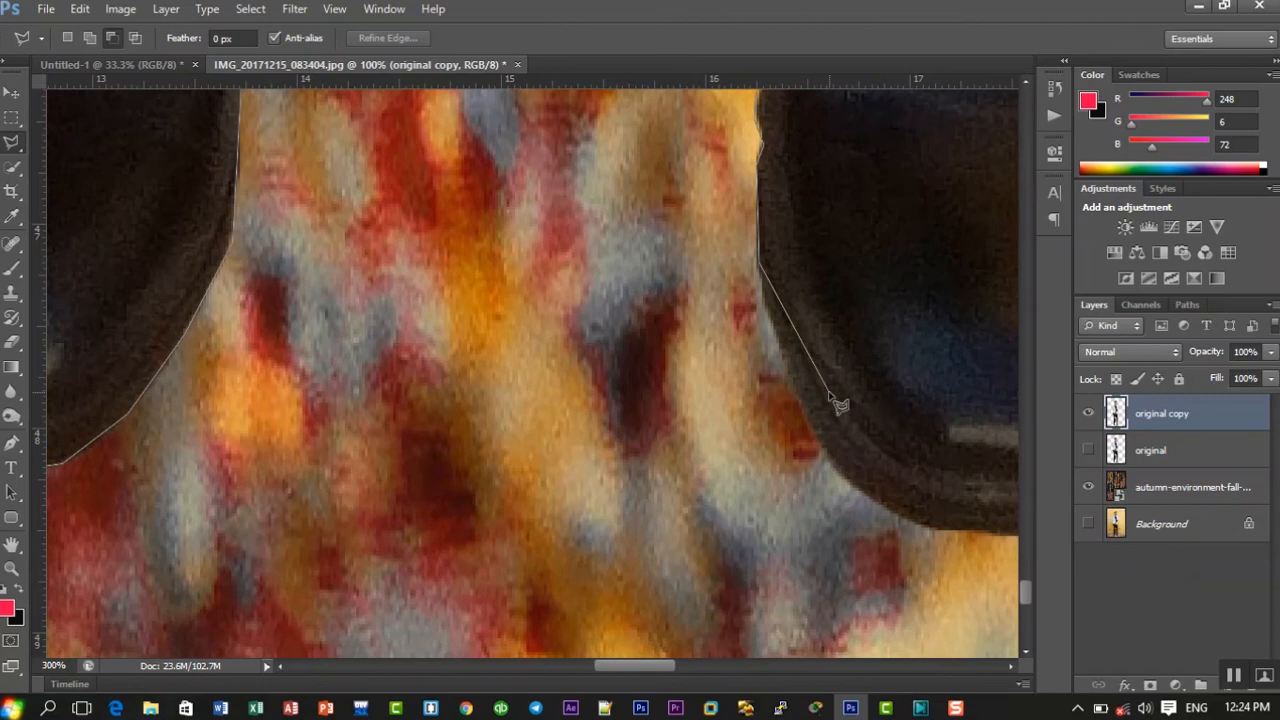
pyautogui.click(780, 364)
pyautogui.click(828, 466)
pyautogui.click(873, 503)
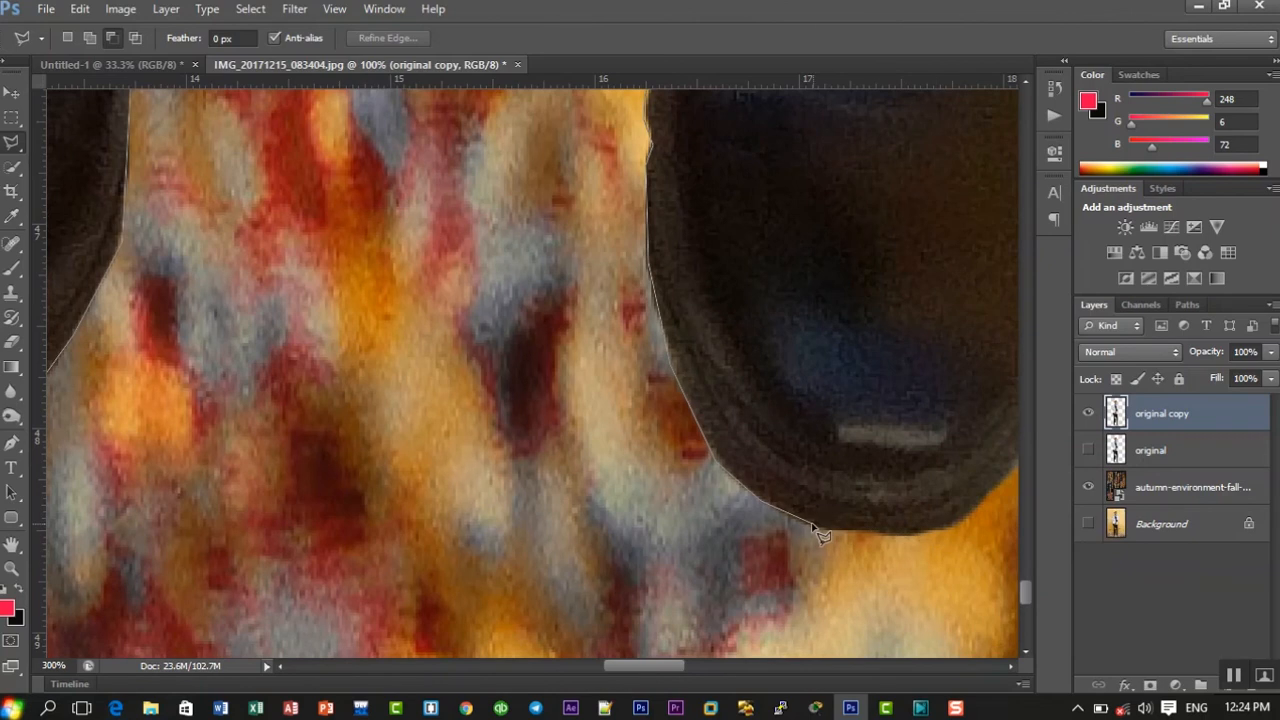
# - Trace the lasso outline around the left shoe's toe and up its outer side to the trouser cuff
pyautogui.click(812, 528)
pyautogui.click(926, 533)
pyautogui.click(960, 523)
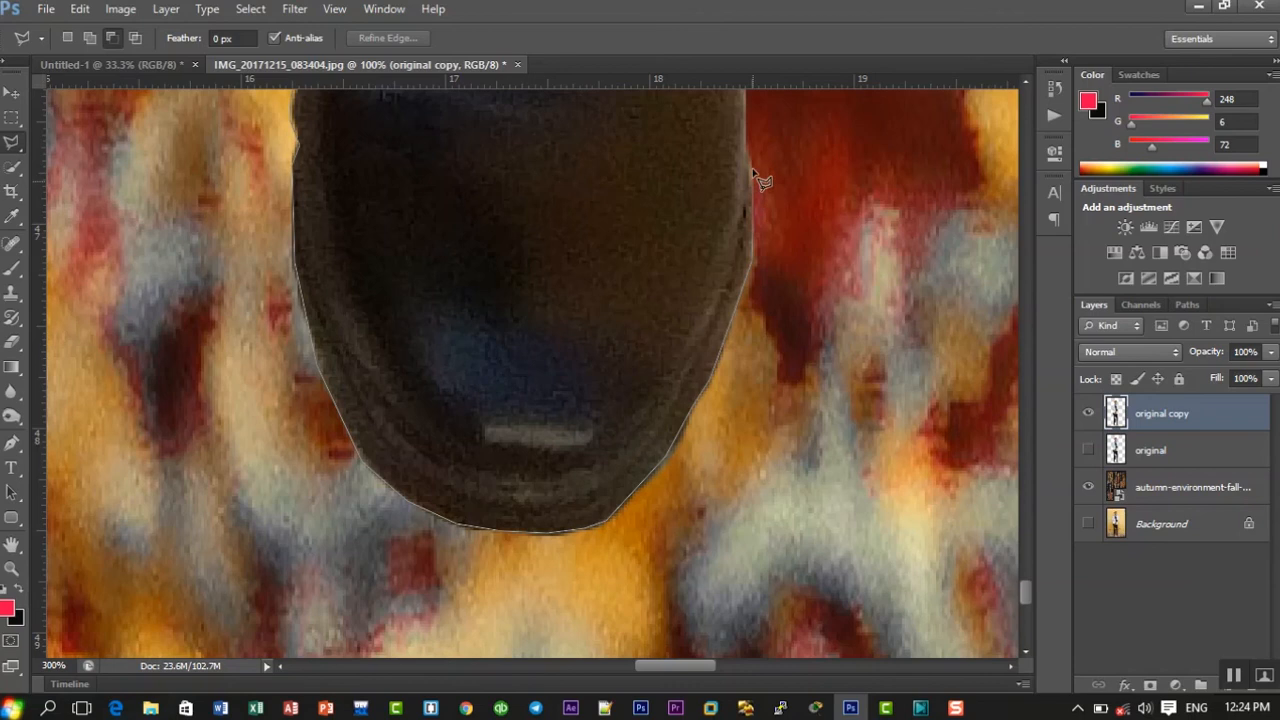
pyautogui.scroll(5, 748, 150)
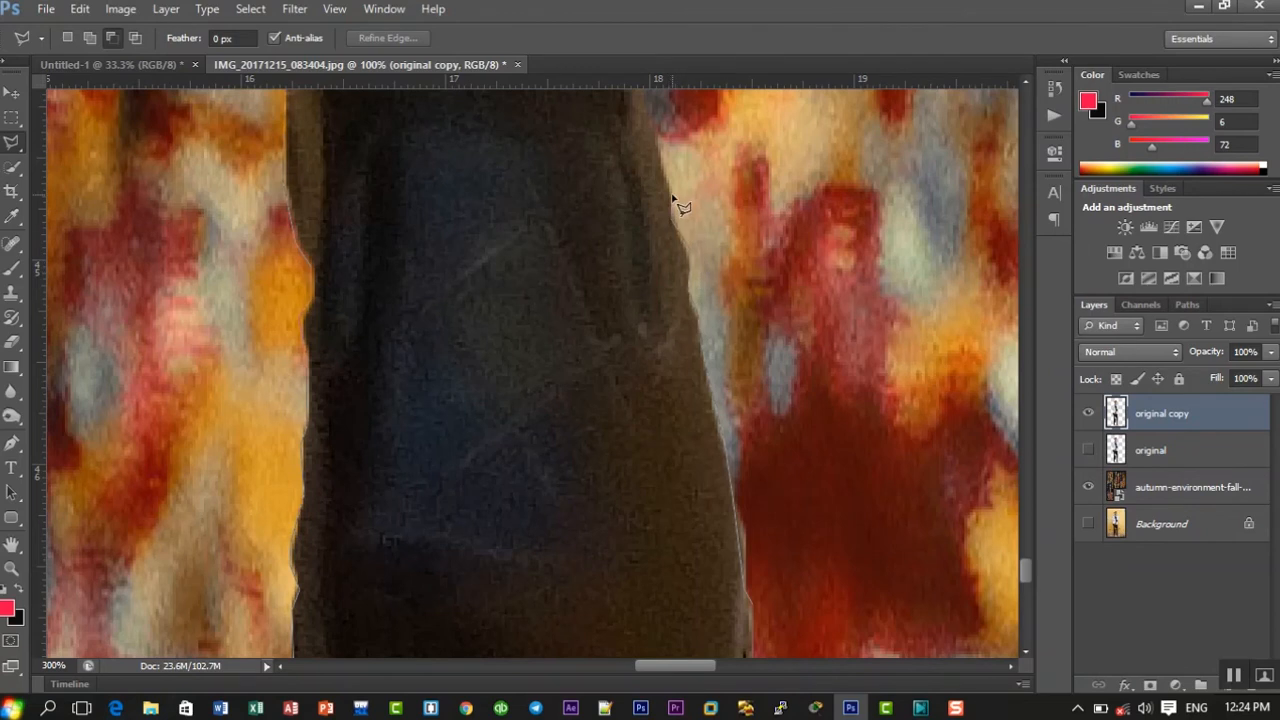
pyautogui.click(645, 108)
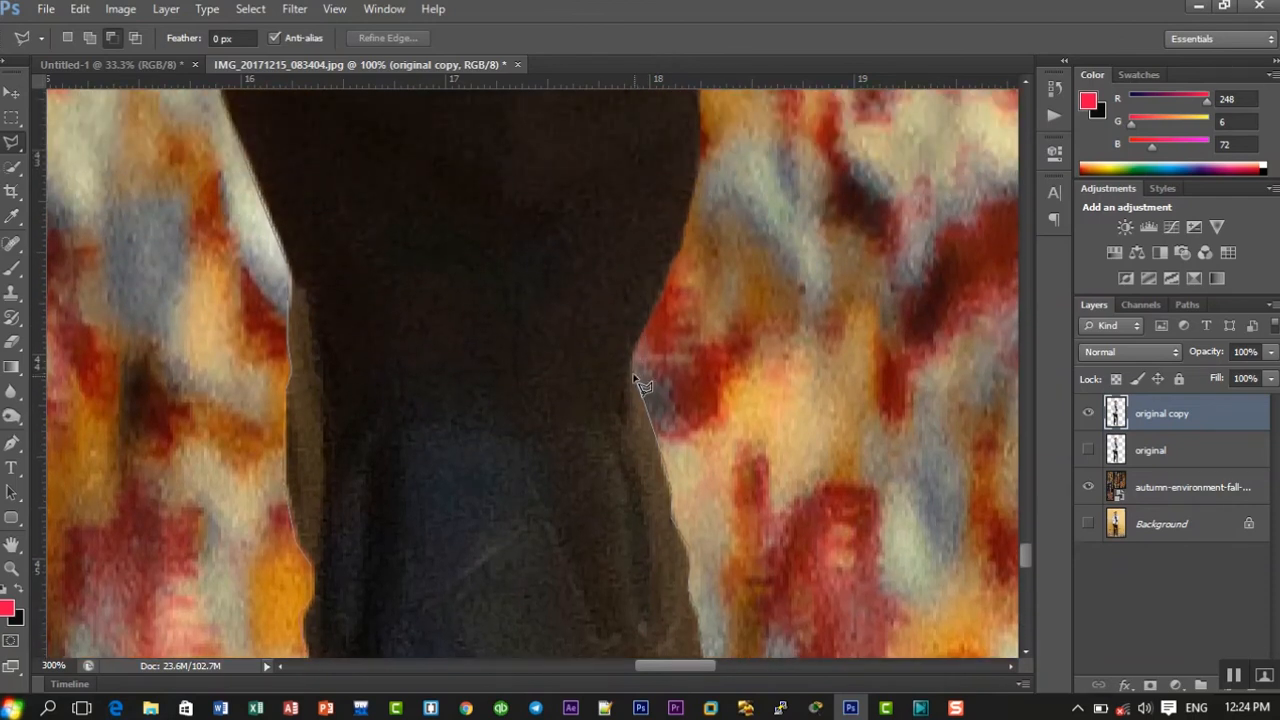
pyautogui.click(632, 357)
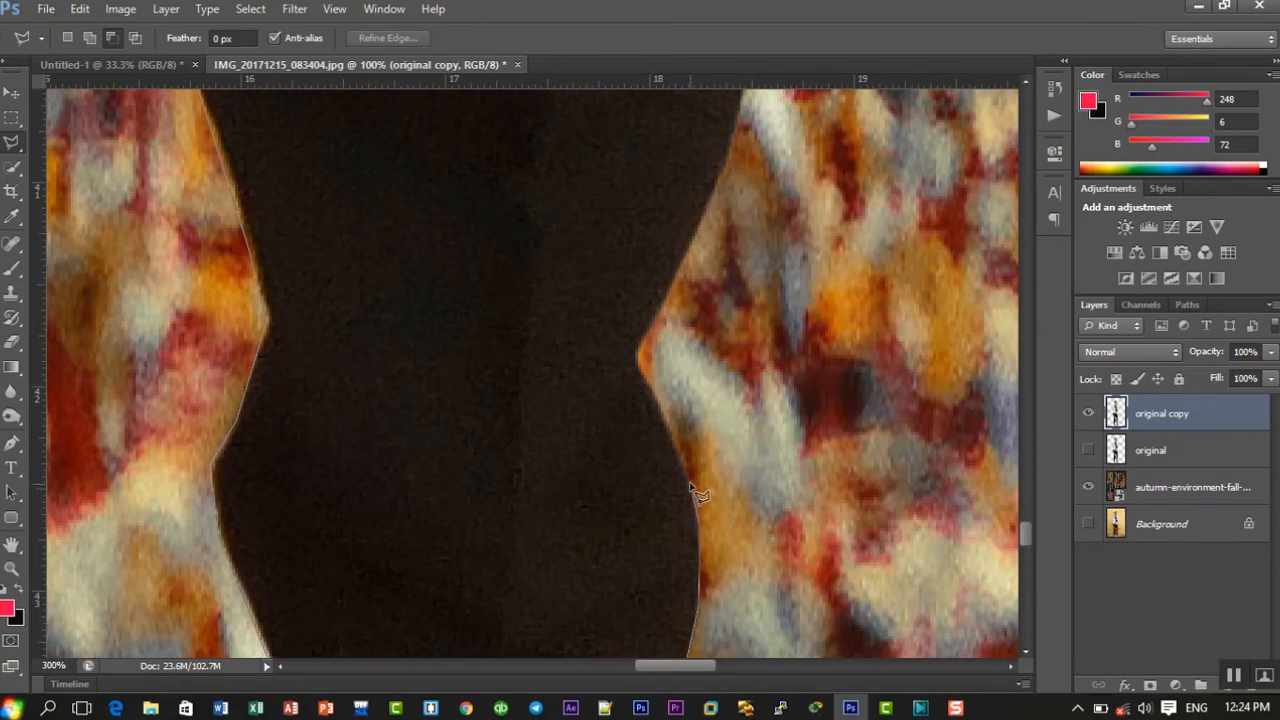
# - Carry the lasso outline up the outer edge of the left trouser leg to the shirt hem
pyautogui.click(634, 353)
pyautogui.click(722, 161)
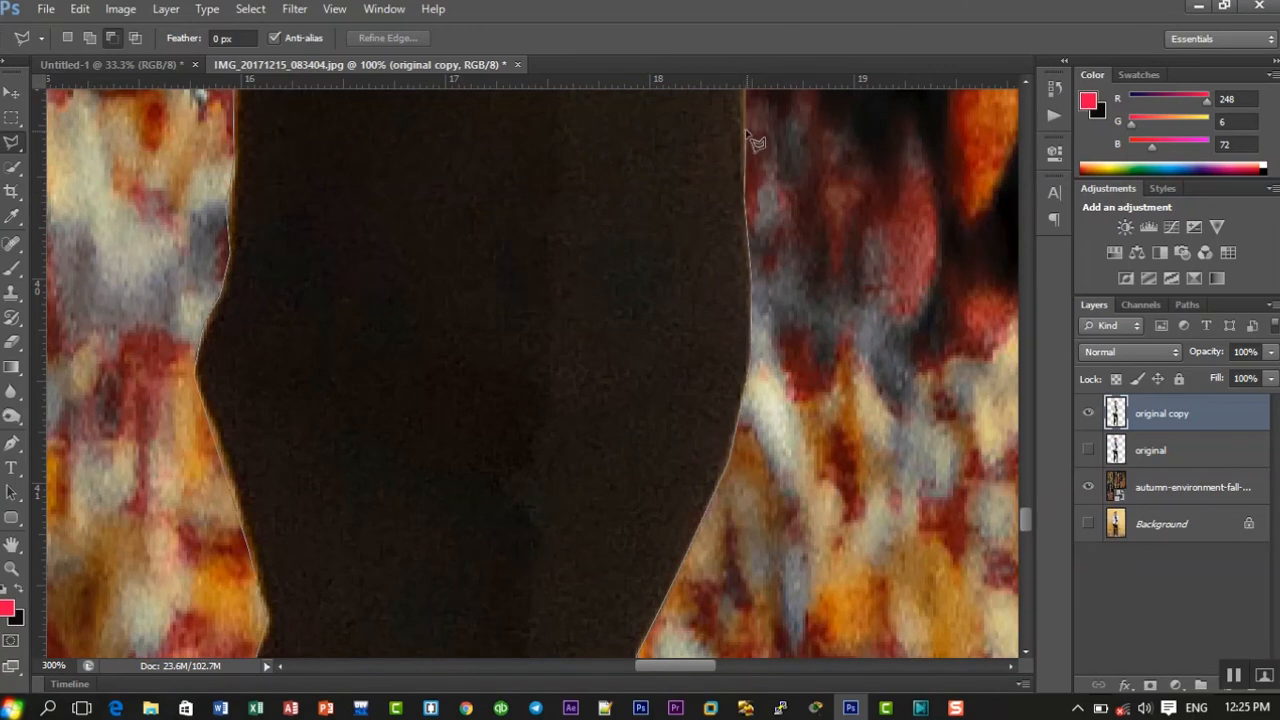
pyautogui.scroll(3, 756, 140)
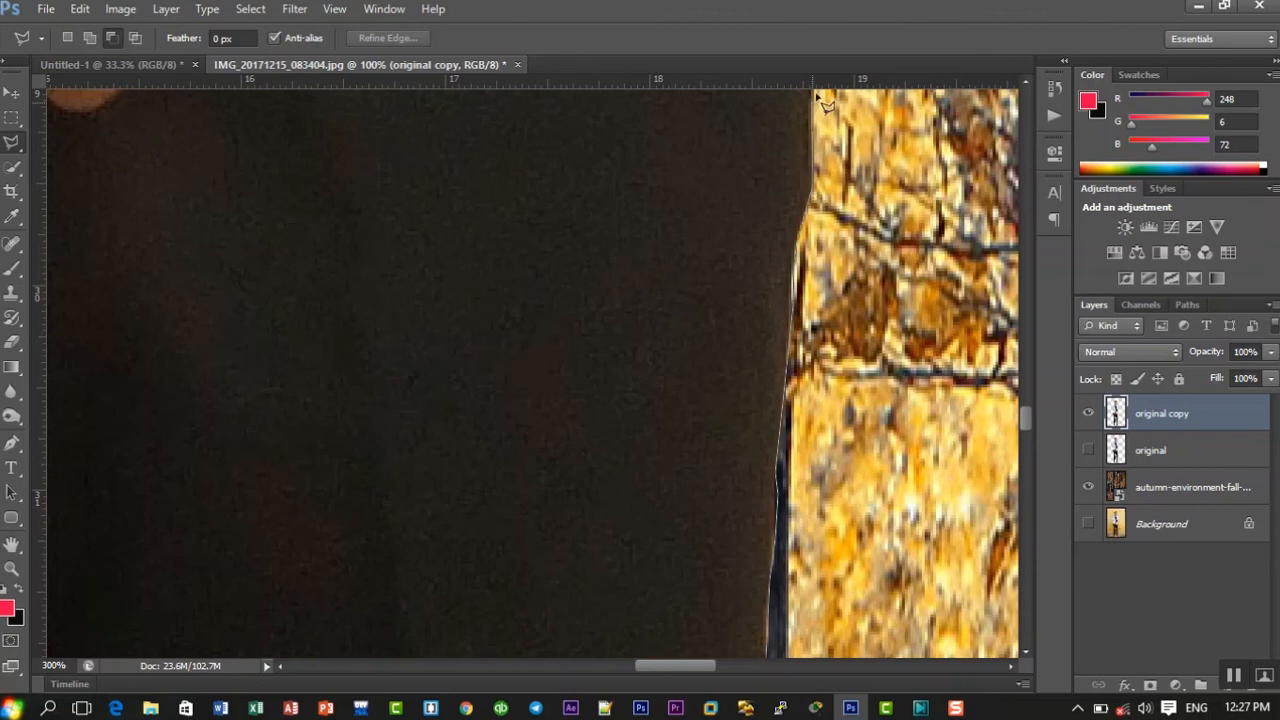
pyautogui.scroll(6, 817, 97)
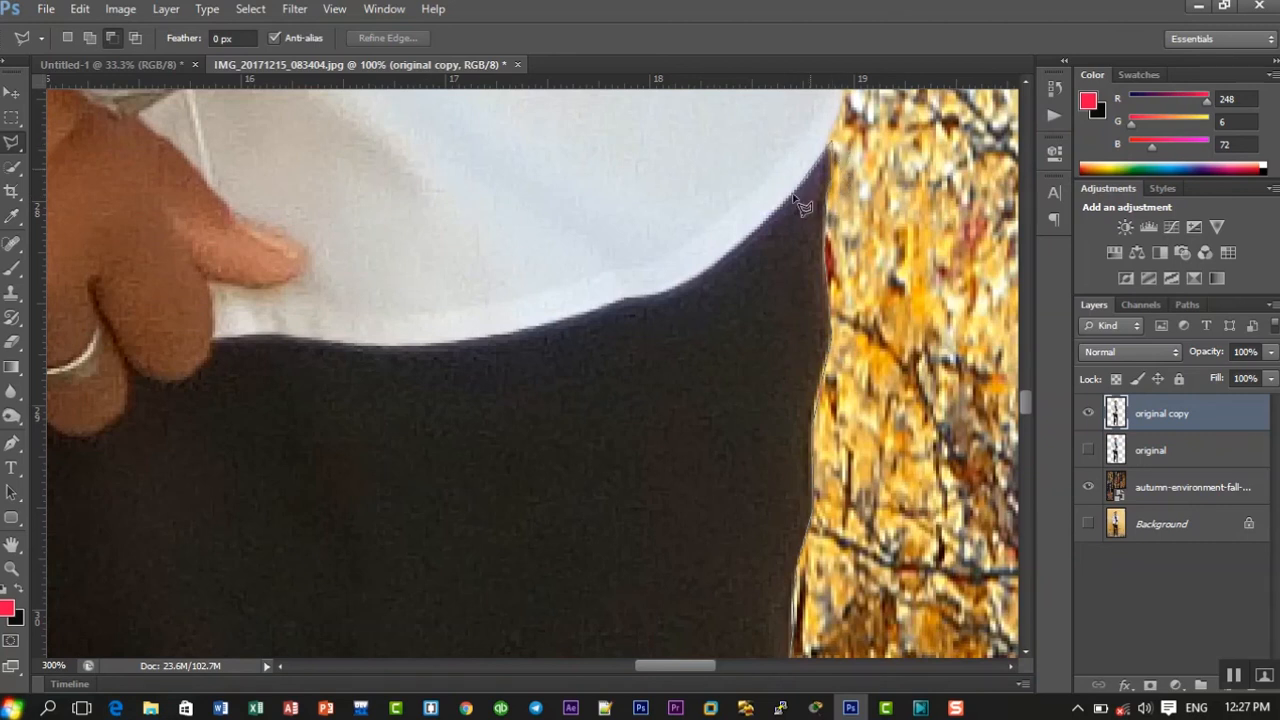
# - Trace the lasso outline along the shirt hem to the ringed hand's fingertips and close the trouser selection across the hands
pyautogui.click(730, 260)
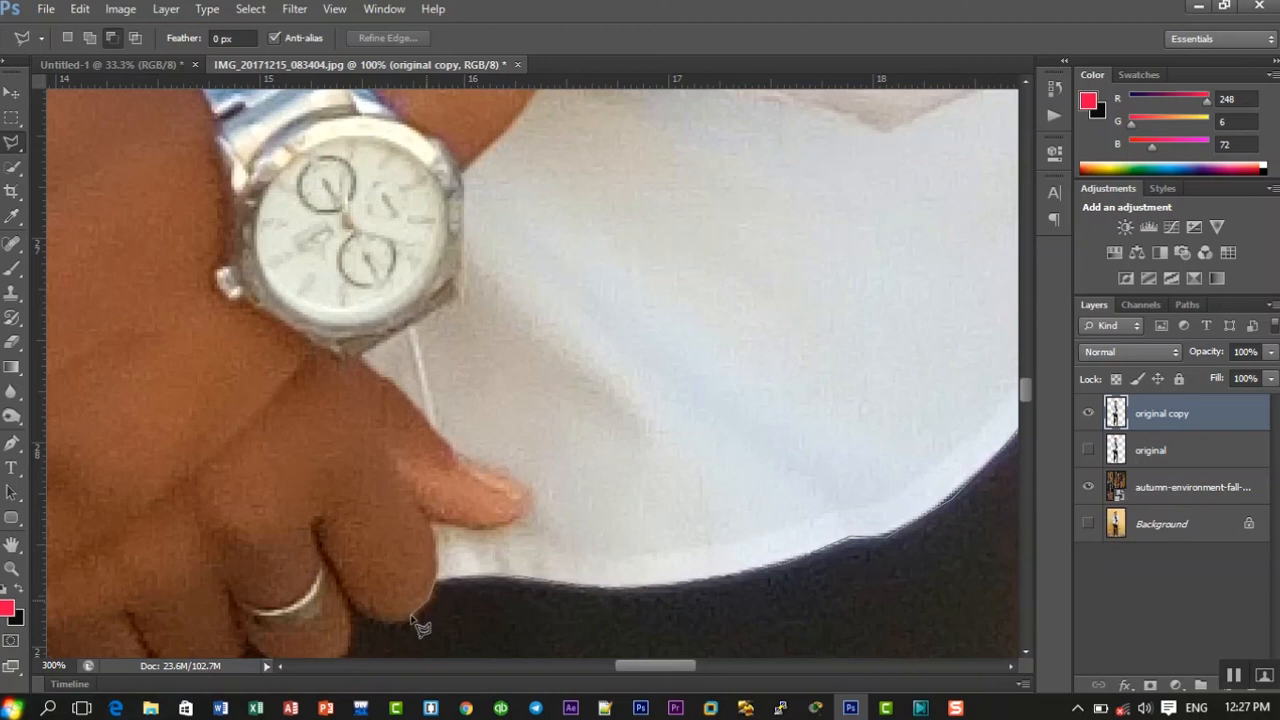
pyautogui.doubleClick(350, 600)
pyautogui.click(354, 612)
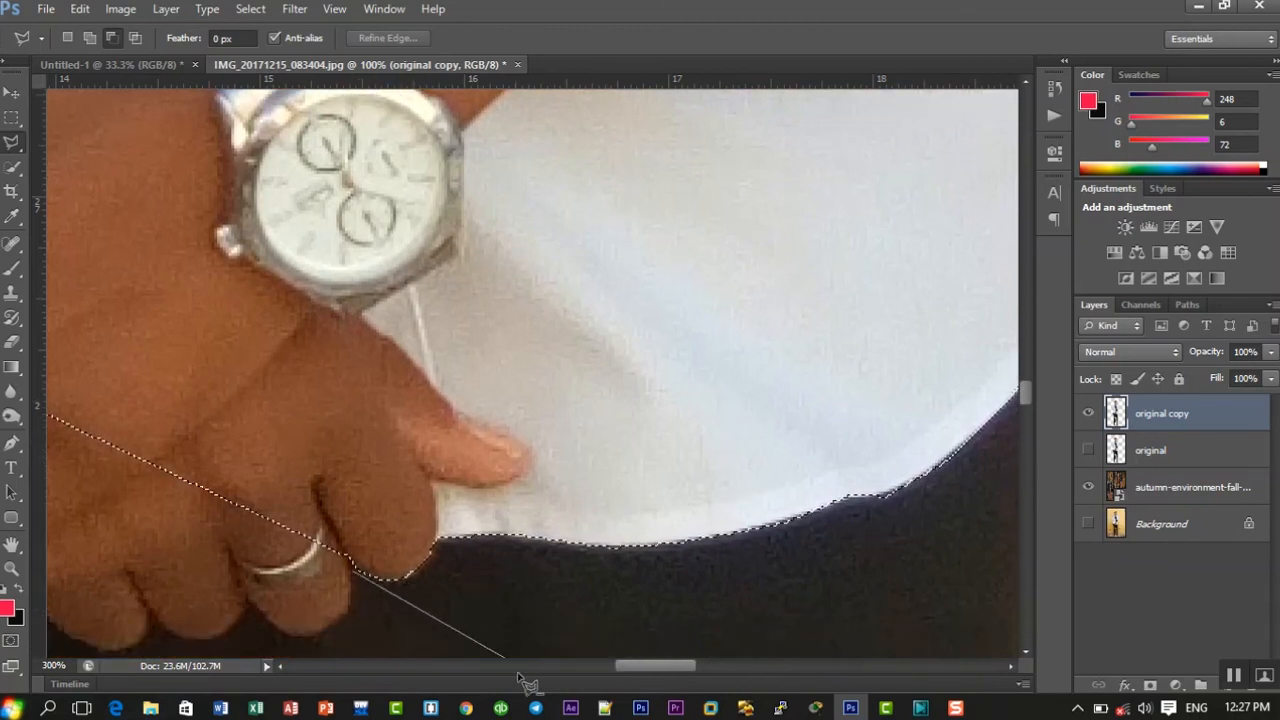
pyautogui.press('Escape')
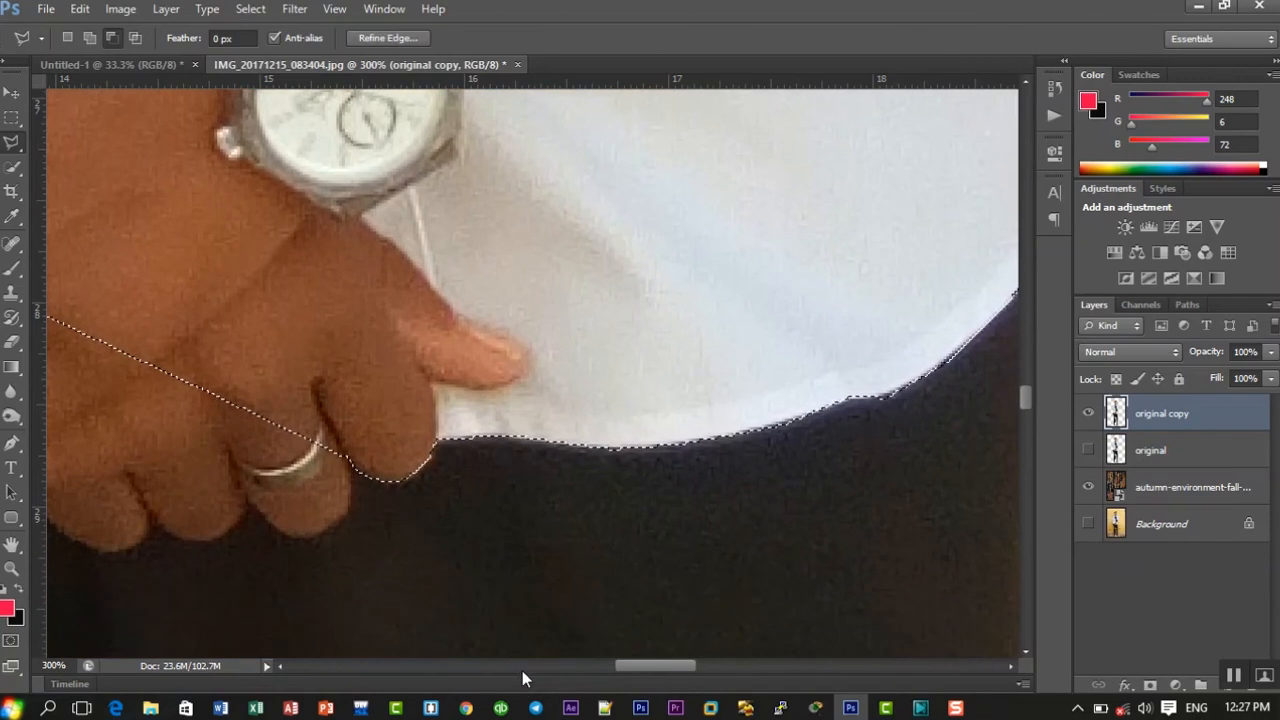
# - Subtract the ring finger and the finger beside it from the trouser selection by outlining their fingertips and closing across the hand
pyautogui.moveTo(659, 666); pyautogui.dragTo(633, 662)
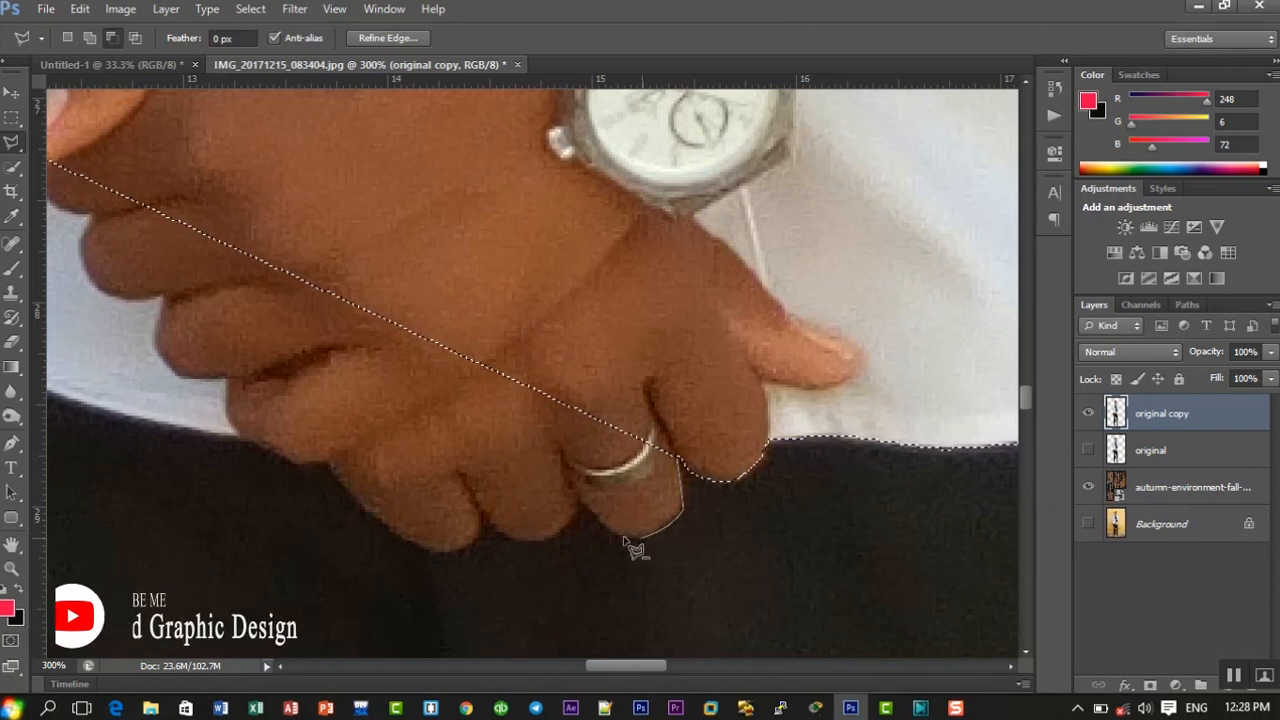
pyautogui.click(578, 493)
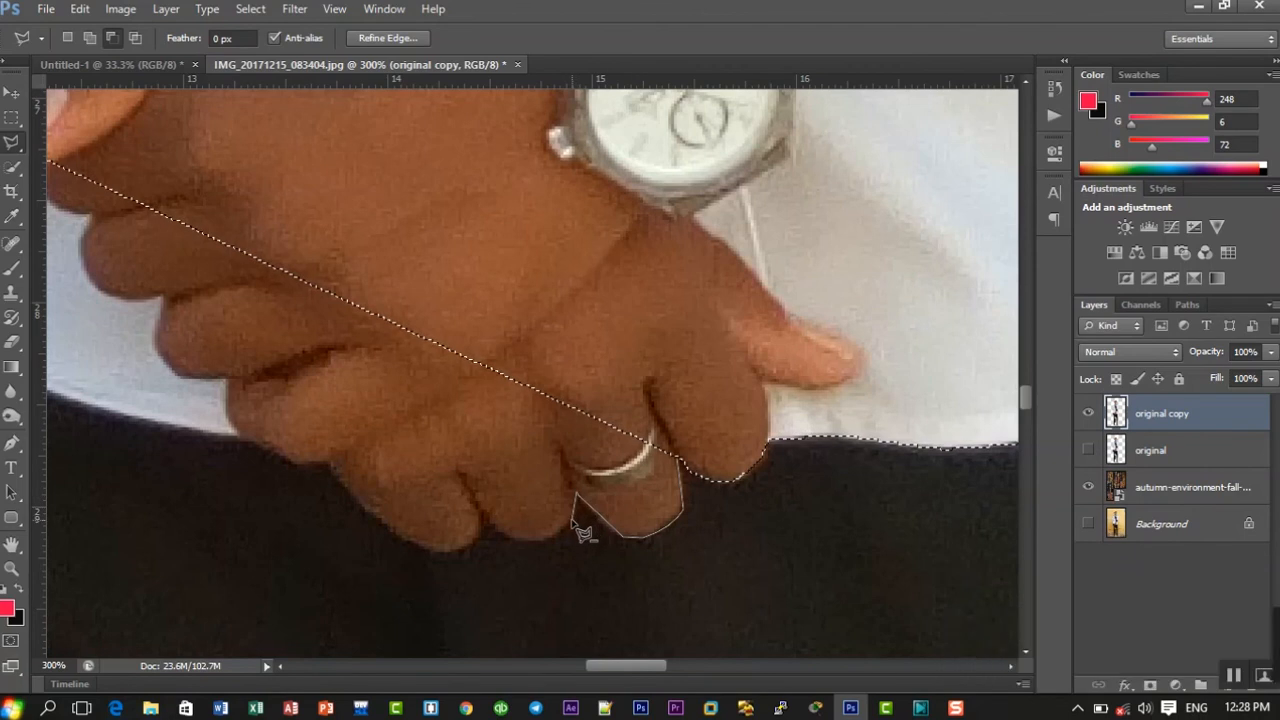
pyautogui.click(558, 537)
pyautogui.click(540, 543)
pyautogui.click(530, 545)
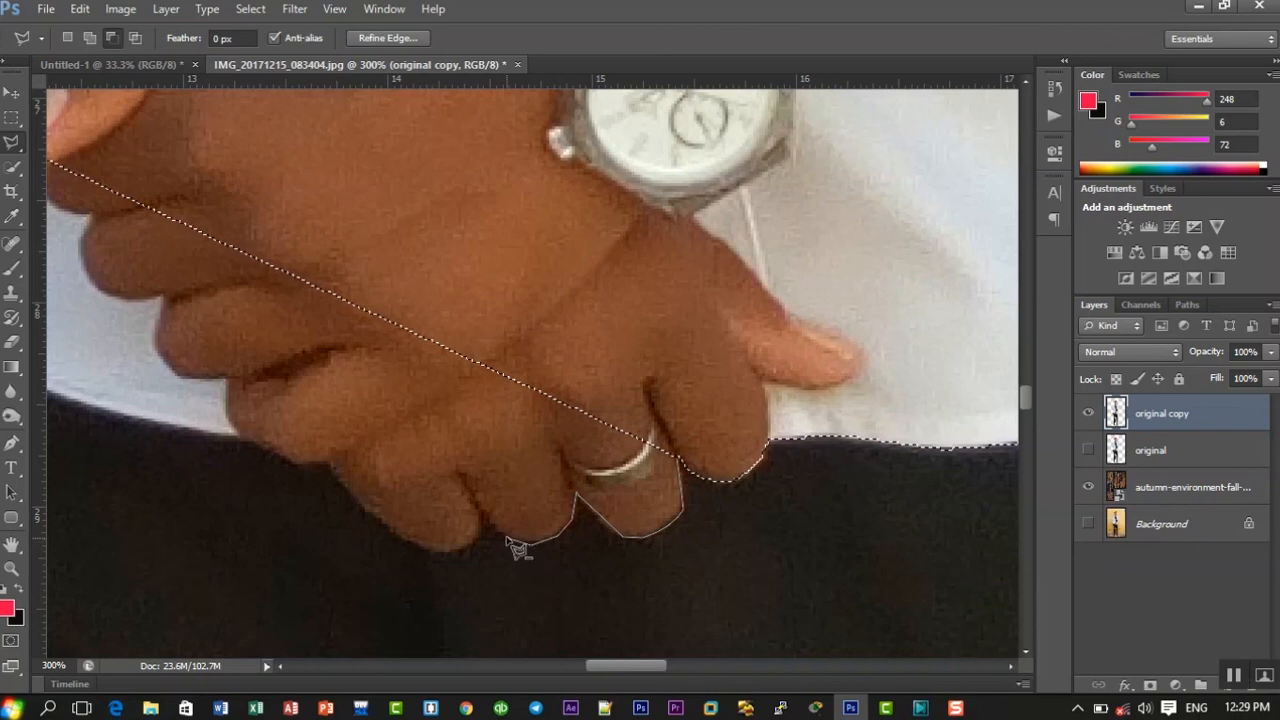
pyautogui.click(490, 528)
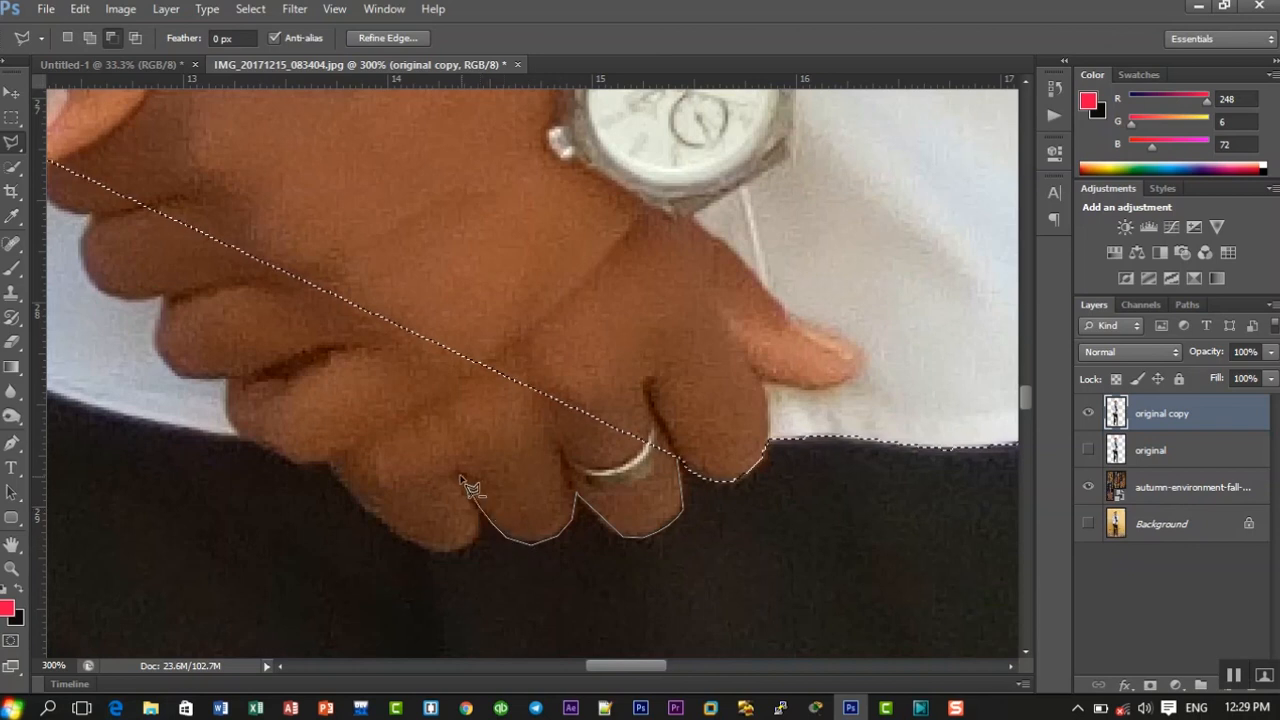
pyautogui.click(459, 472)
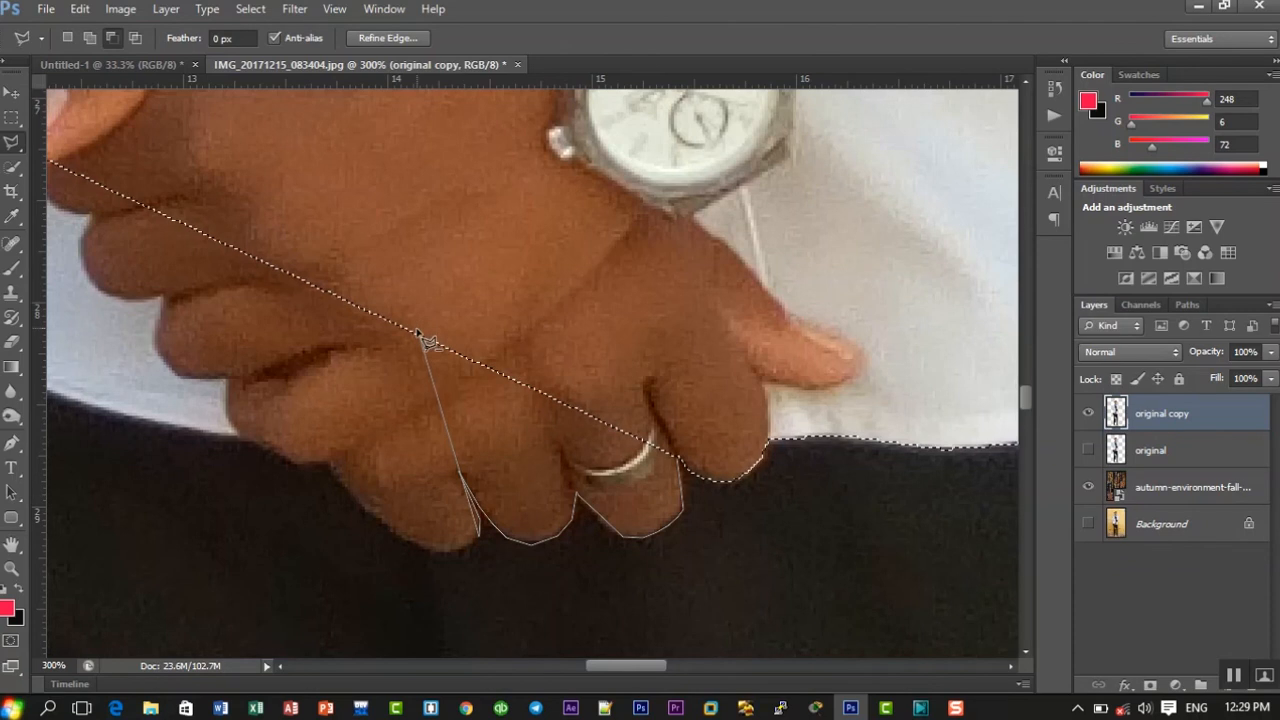
pyautogui.doubleClick(690, 472)
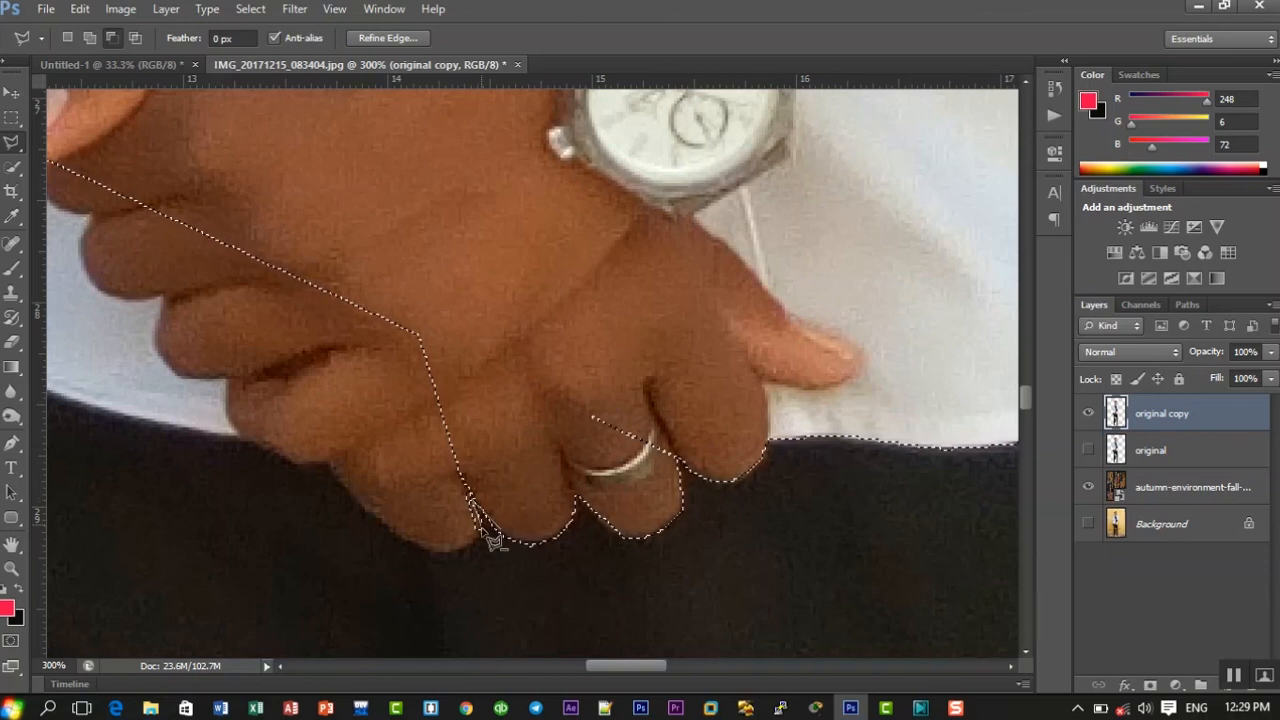
# - Start a subtracting lasso outline around the last fingertip and continue it along the lower edge of the knuckles toward the shirt hem
pyautogui.click(420, 546)
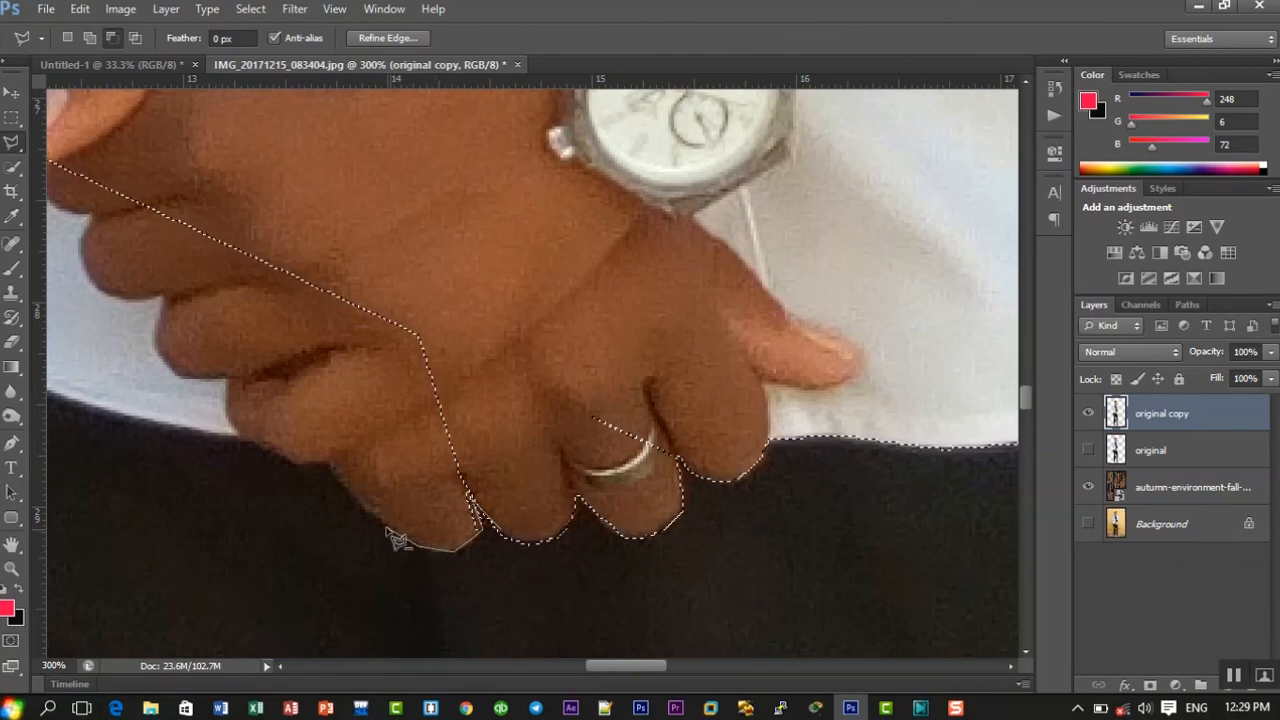
pyautogui.click(387, 528)
pyautogui.click(361, 505)
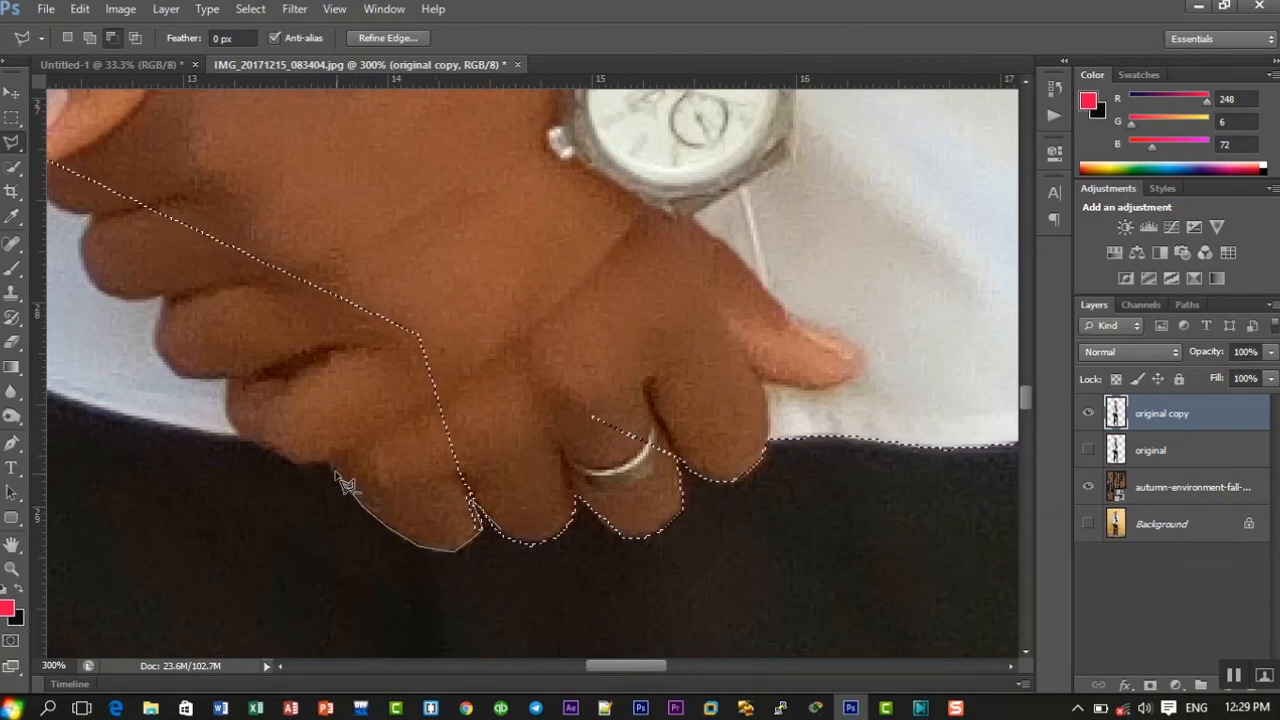
pyautogui.click(321, 457)
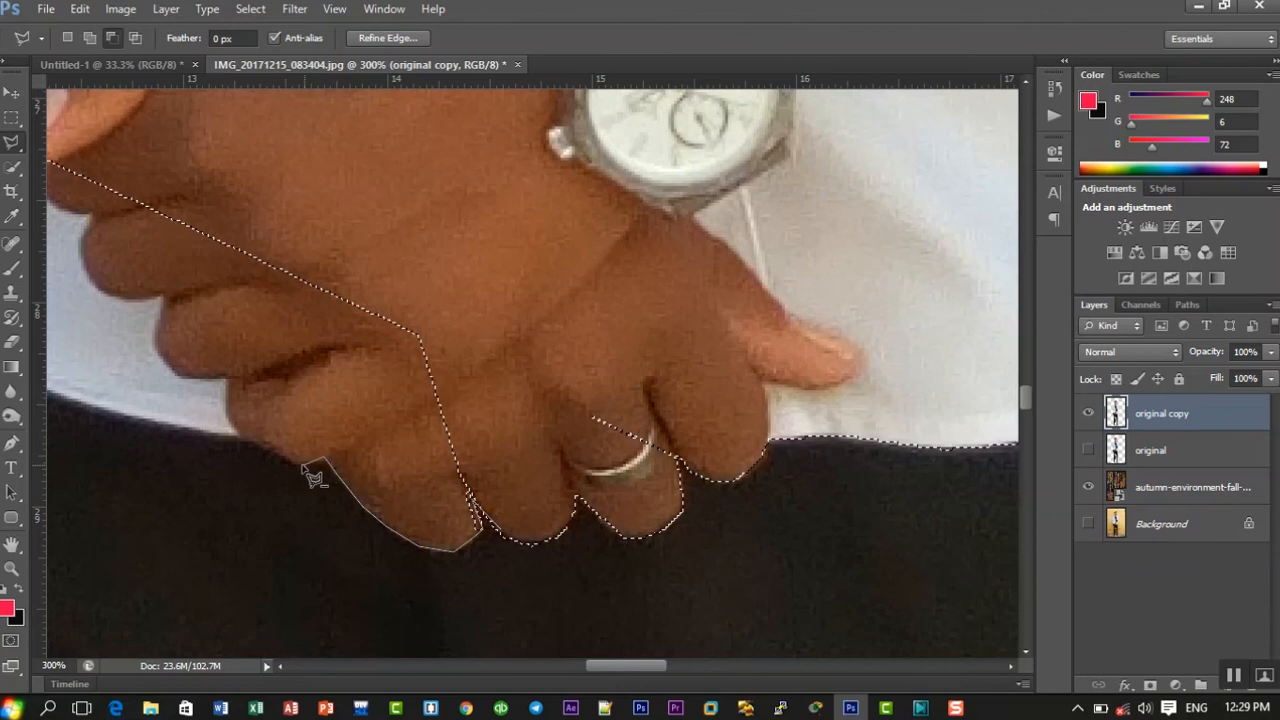
pyautogui.click(303, 465)
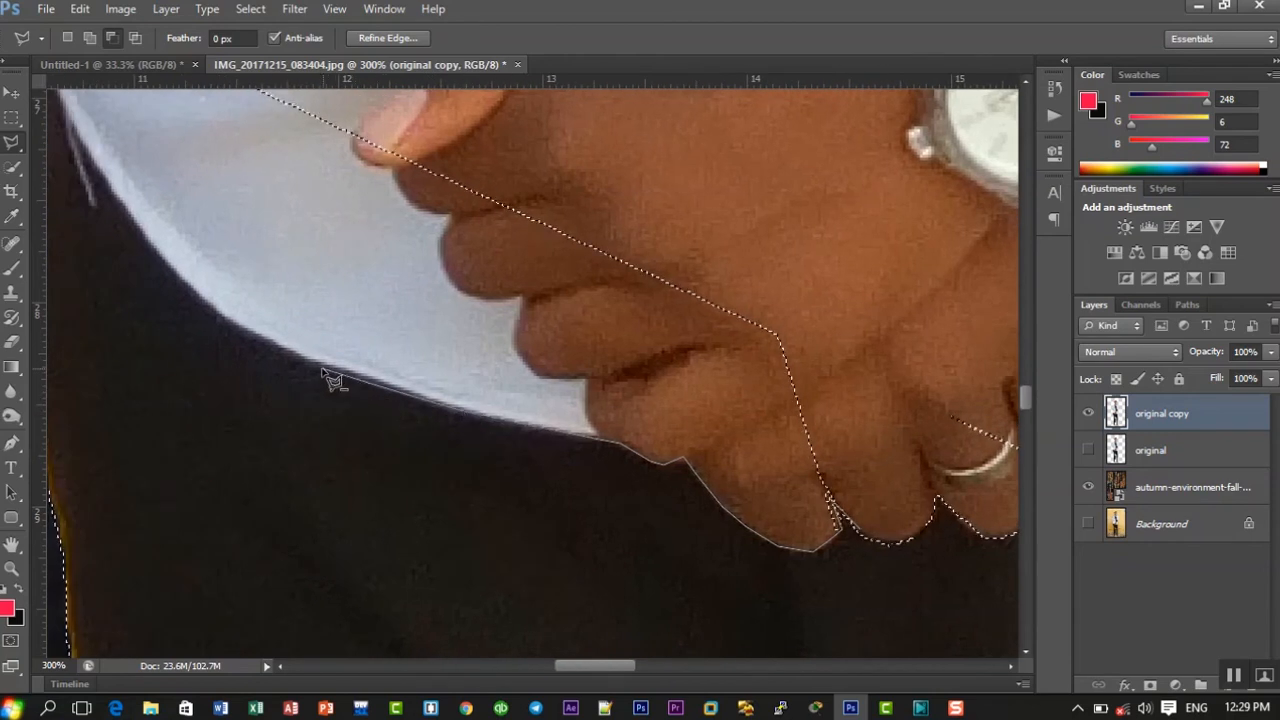
# - Carry the subtracting outline along the shirt hem to the waist edge and close it back across the hands
pyautogui.click(380, 384)
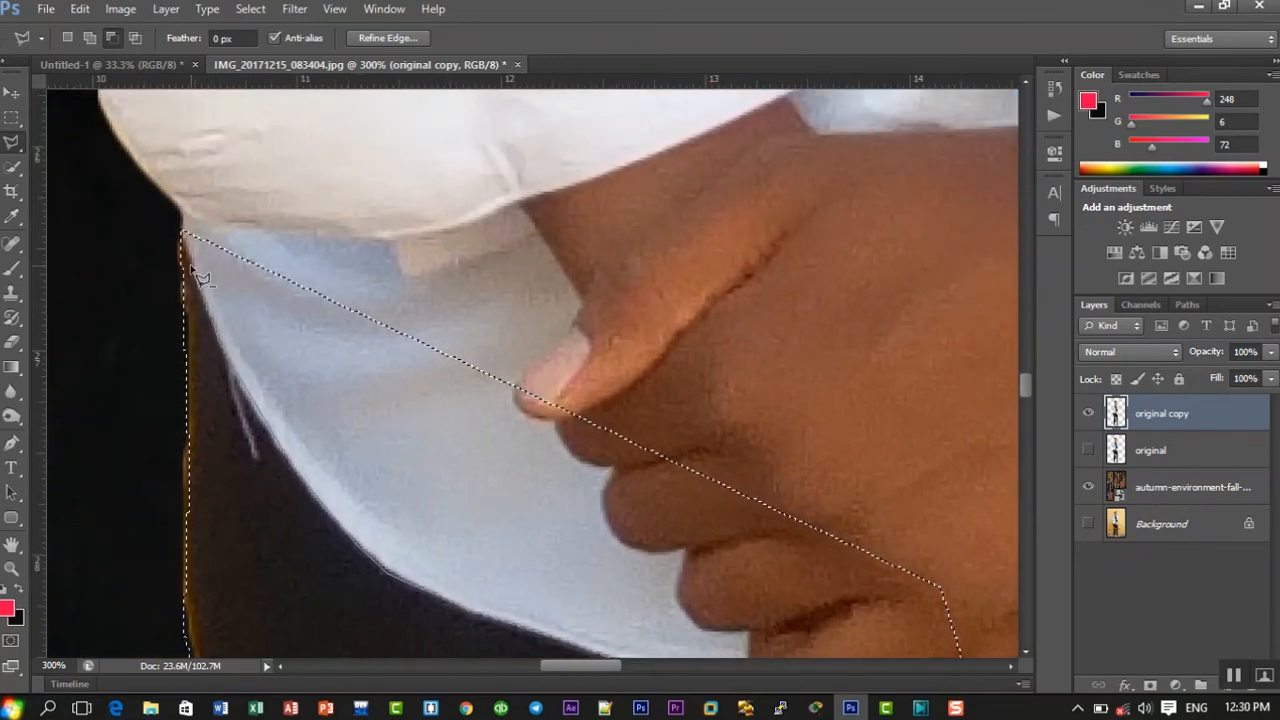
pyautogui.click(185, 235)
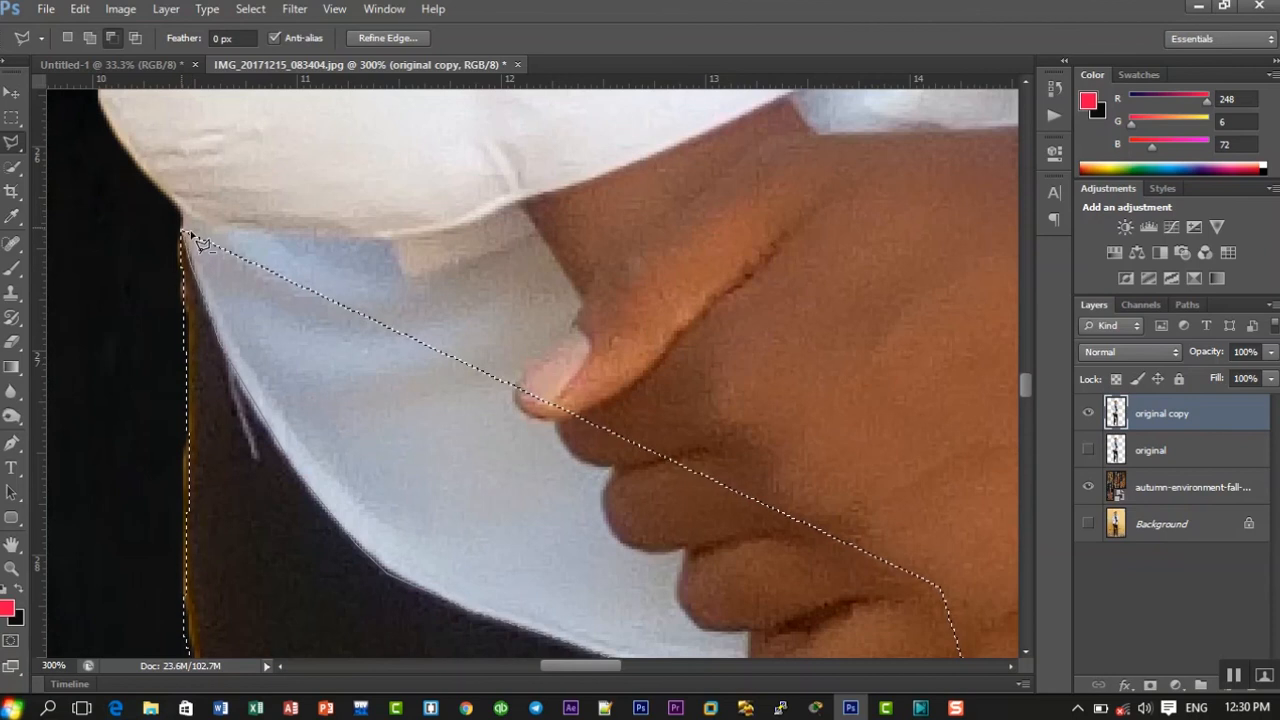
pyautogui.click(940, 585)
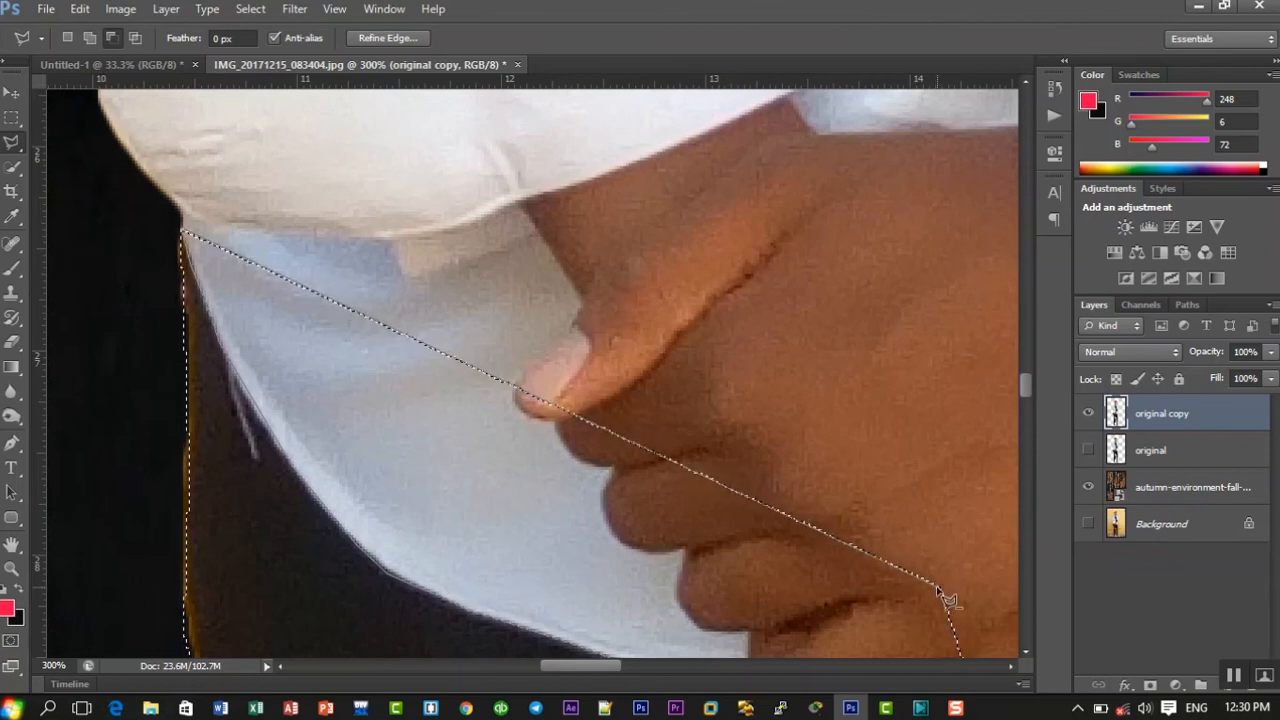
pyautogui.click(982, 602)
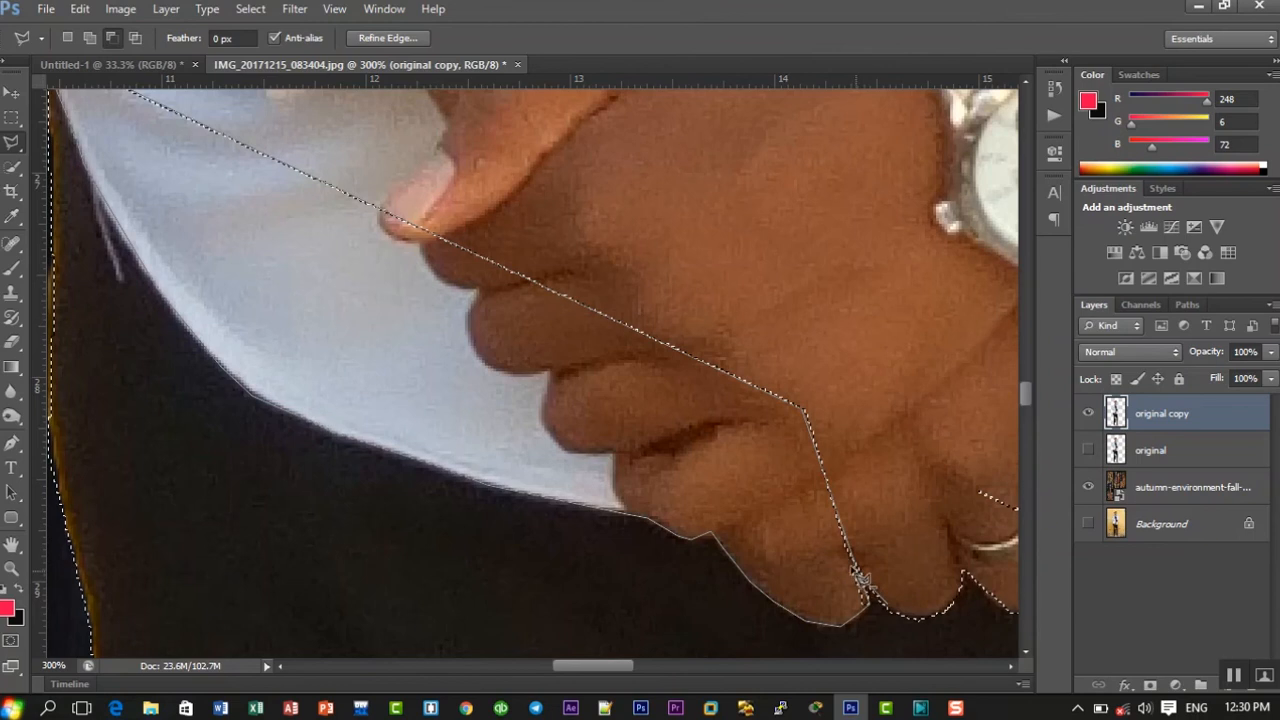
pyautogui.scroll(3, 858, 575)
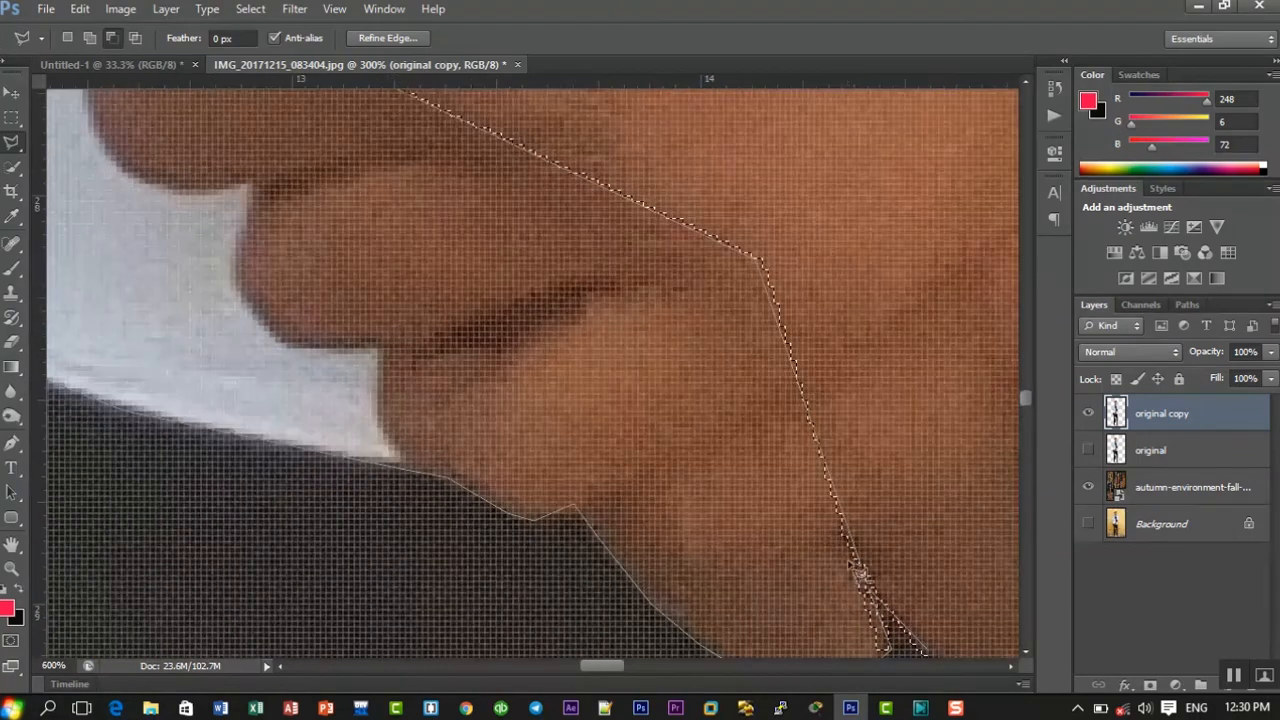
pyautogui.click(858, 567)
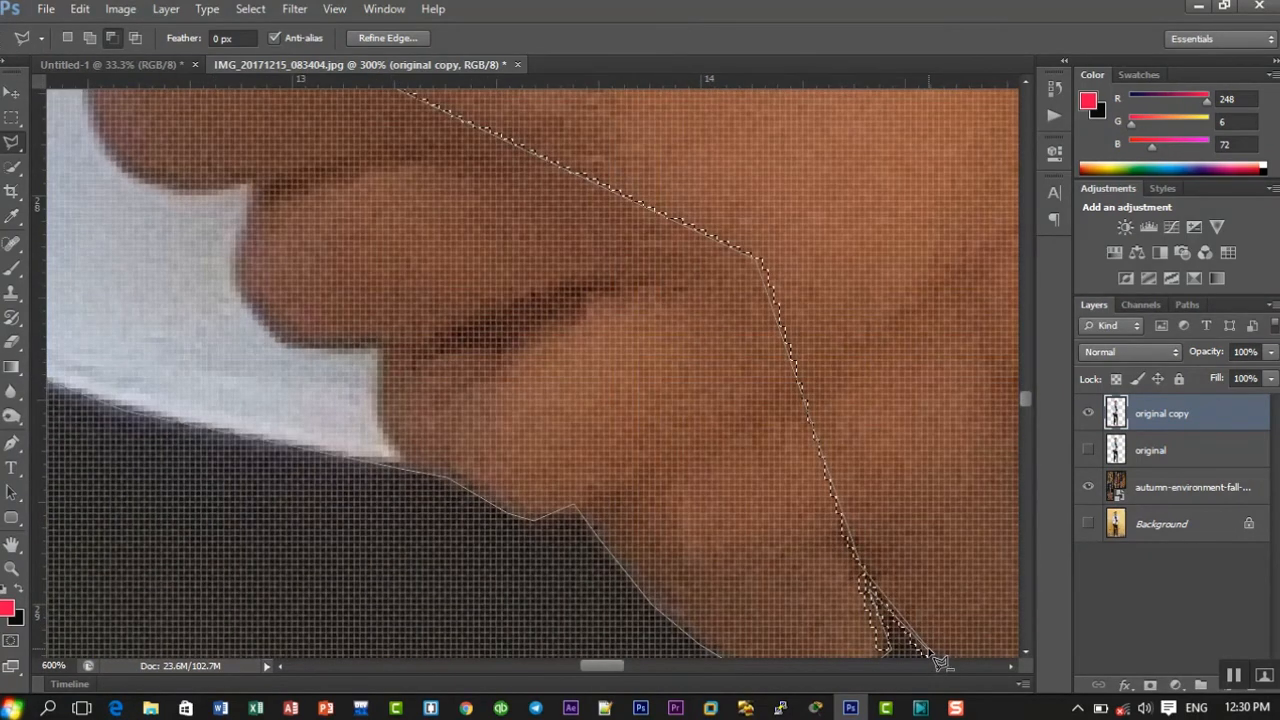
pyautogui.doubleClick(940, 662)
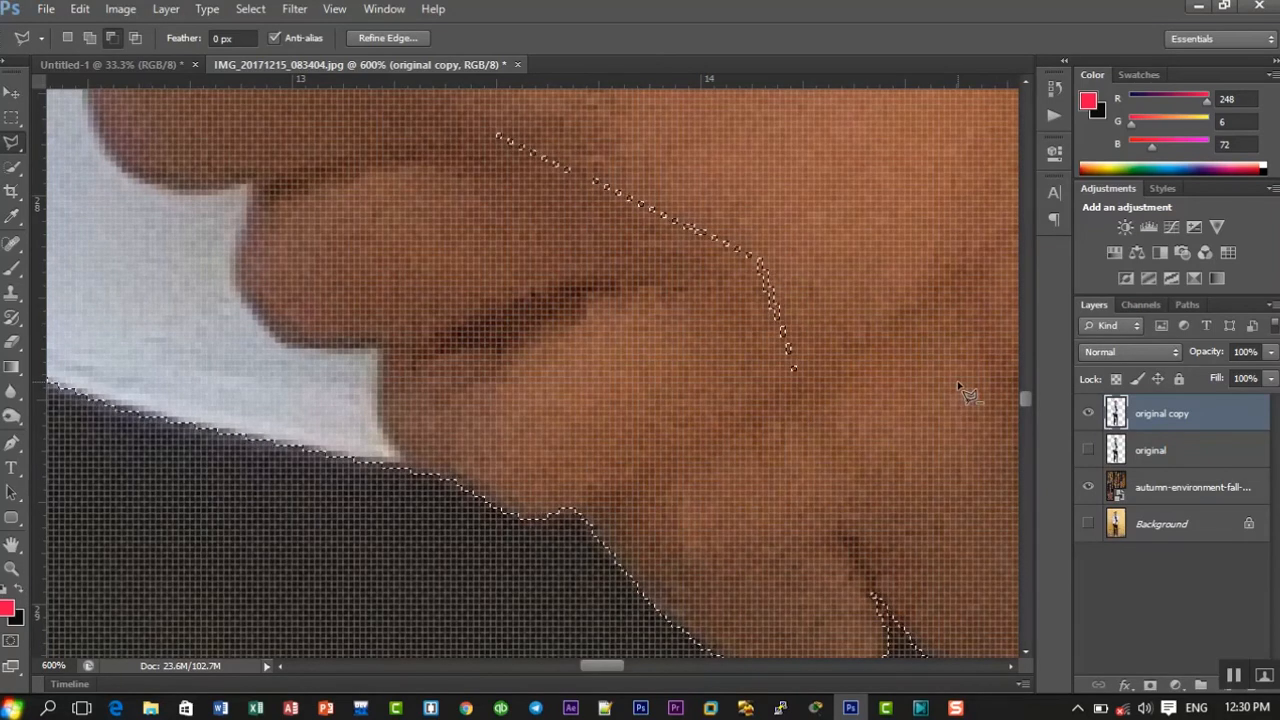
# - Subtract the leftover selection sliver on the back of the hand with a four-sided lasso outline
pyautogui.hotkey('ctrl', 'd')
pyautogui.hotkey('ctrl', '-')
pyautogui.hotkey('ctrl', '-')
pyautogui.hotkey('ctrl', '-')
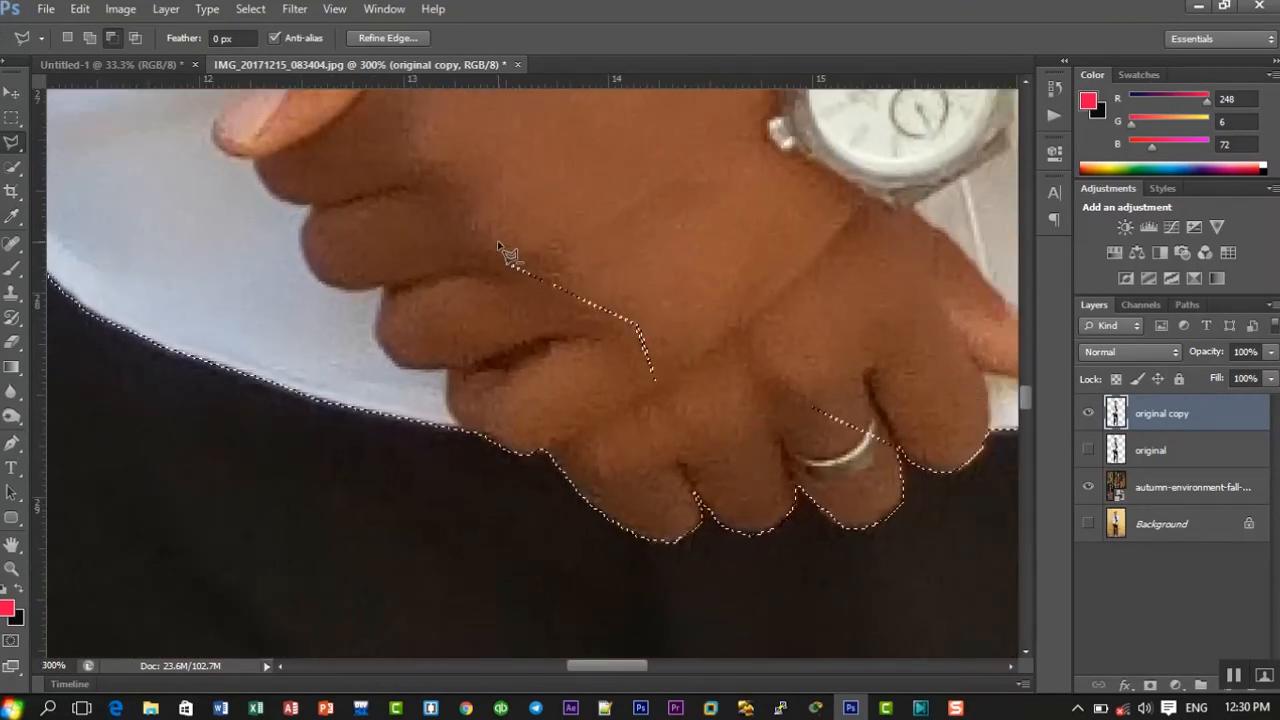
pyautogui.click(472, 242)
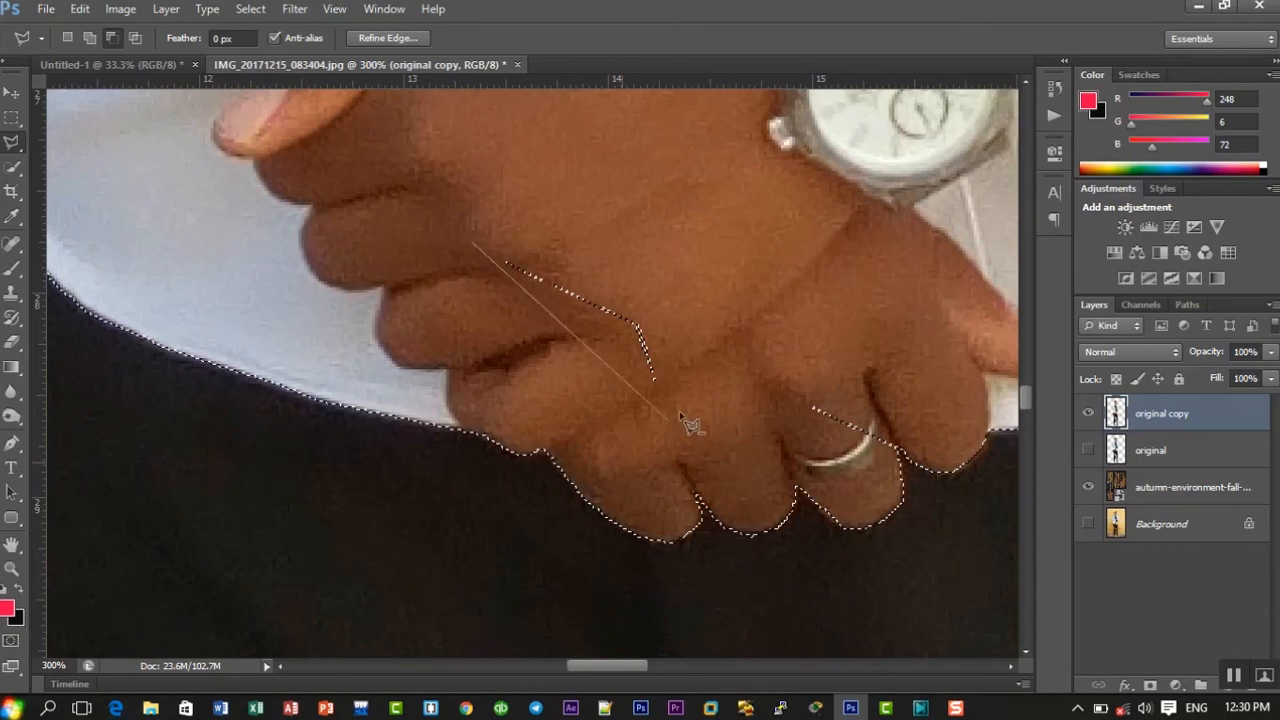
pyautogui.click(705, 360)
pyautogui.click(520, 190)
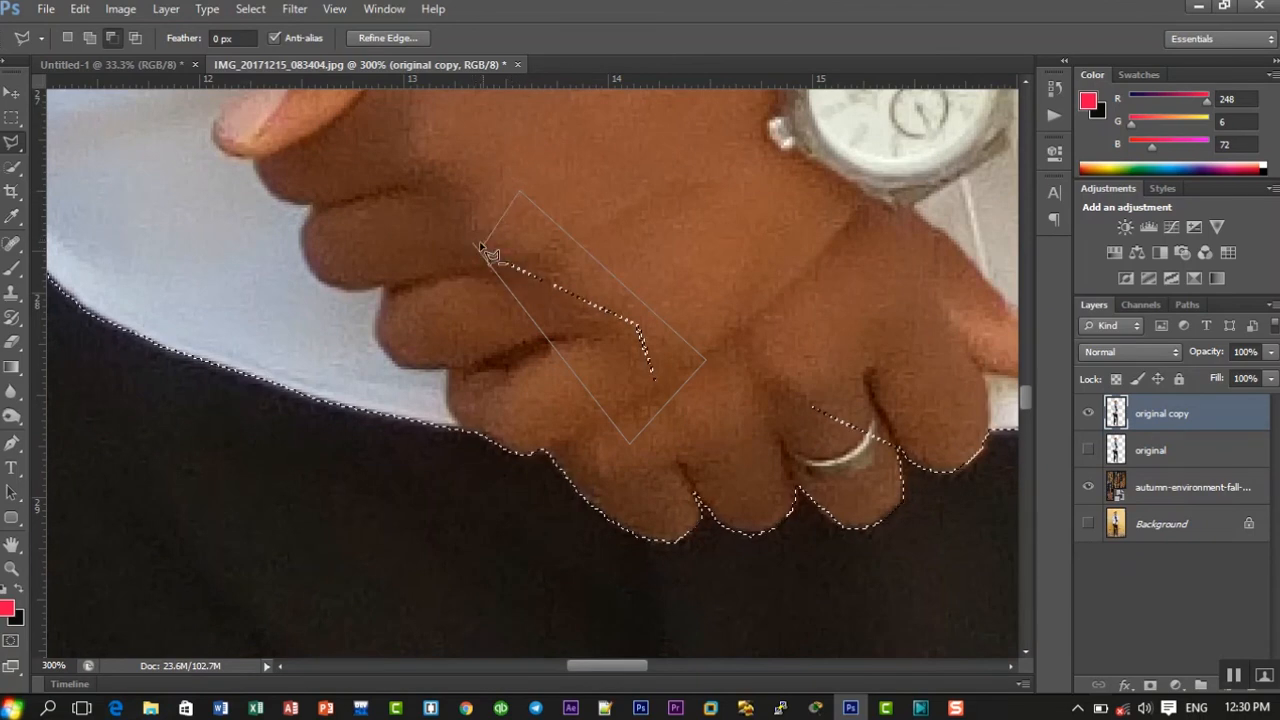
pyautogui.click(485, 252)
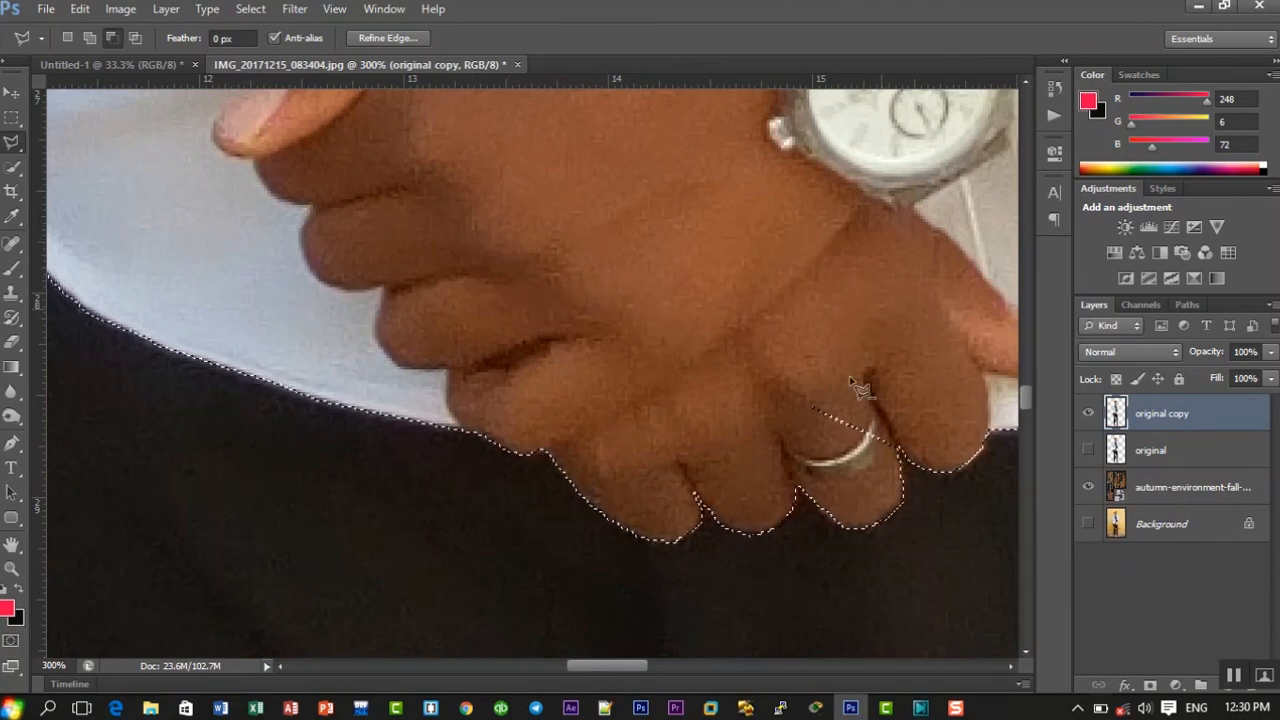
# - Subtract the leftover selection sliver above the ring with another four-sided lasso outline
pyautogui.click(790, 410)
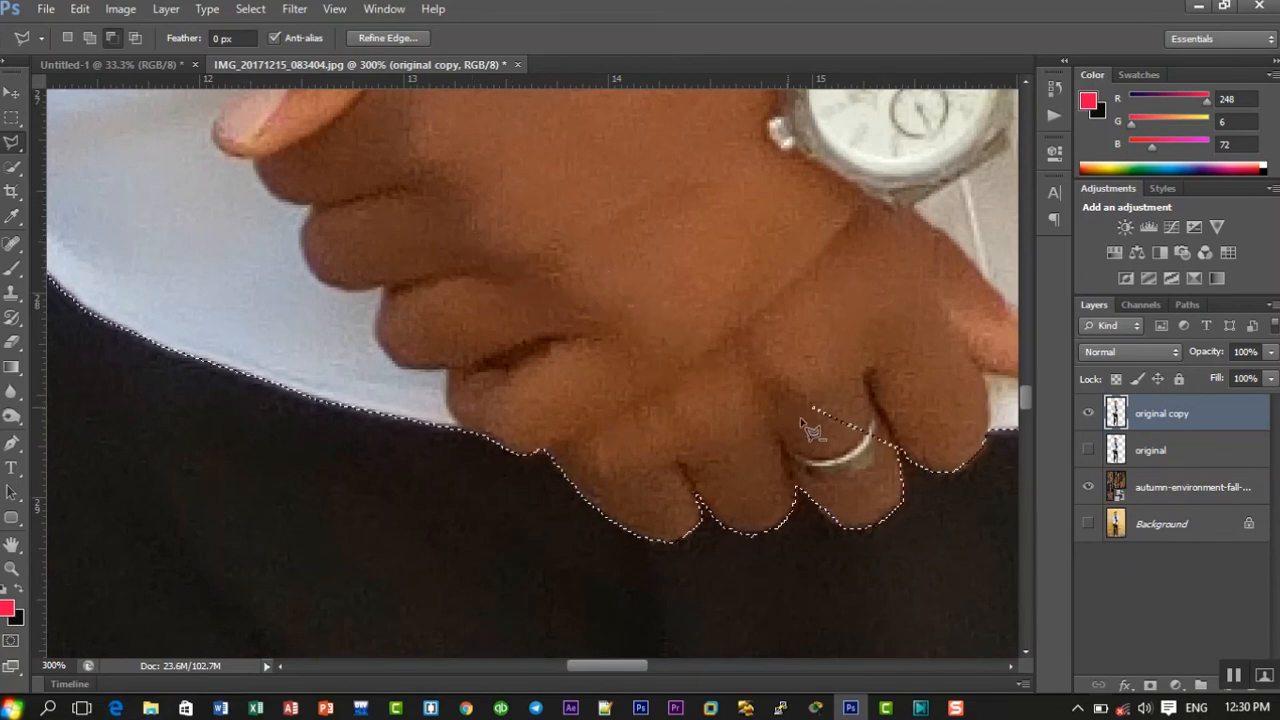
pyautogui.click(889, 466)
pyautogui.click(934, 412)
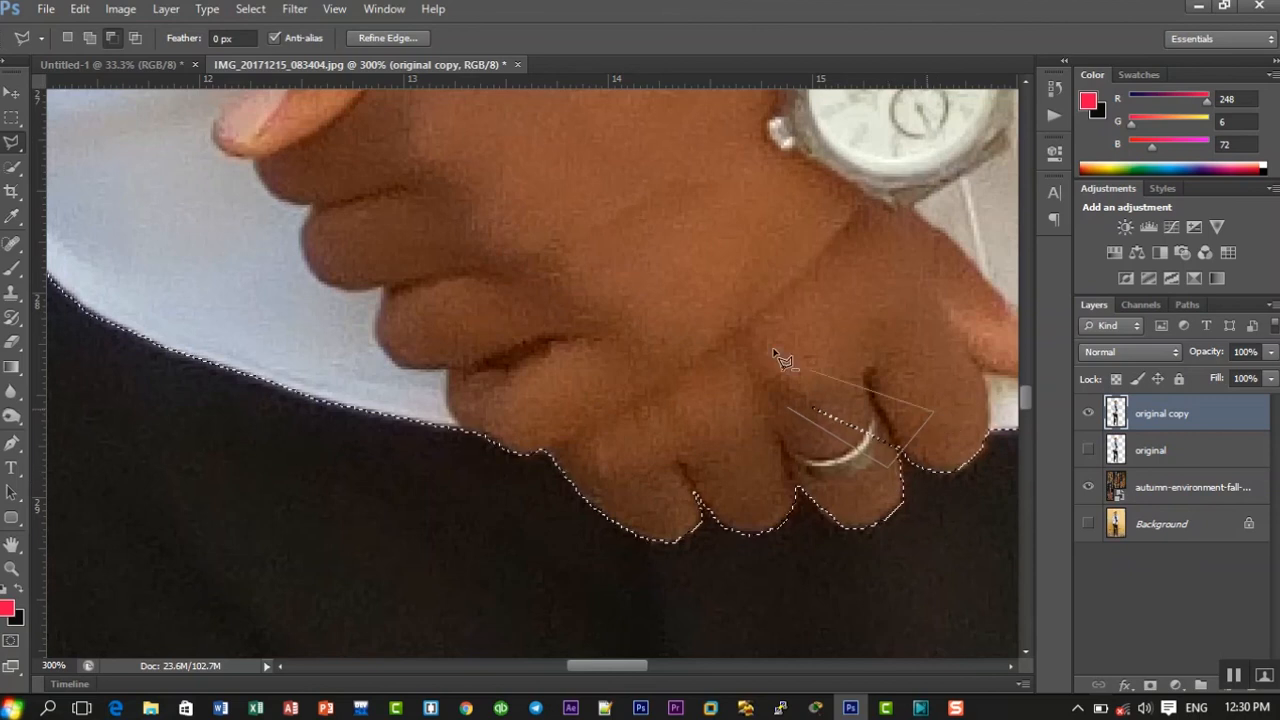
pyautogui.click(770, 348)
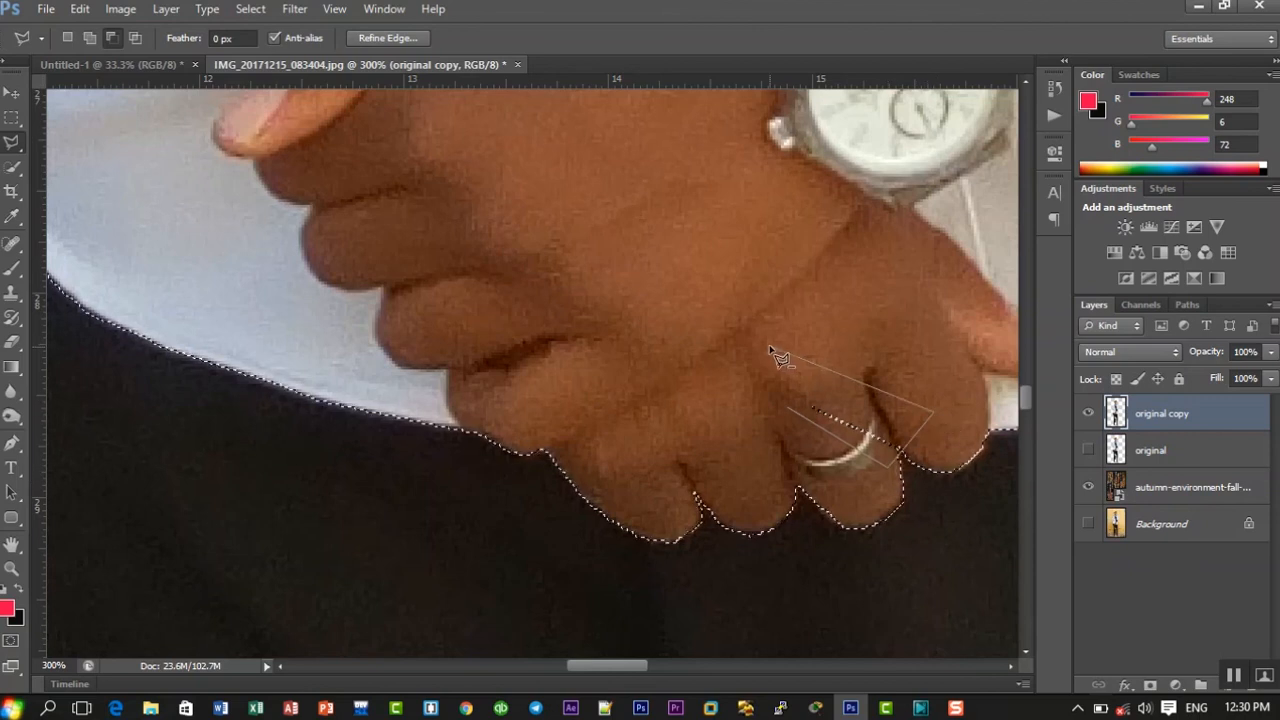
pyautogui.click(800, 418)
# - Examine the completed selection around the trousers and shoes, from the shirt hem down to the toes
pyautogui.hotkey('ctrl', 'd')
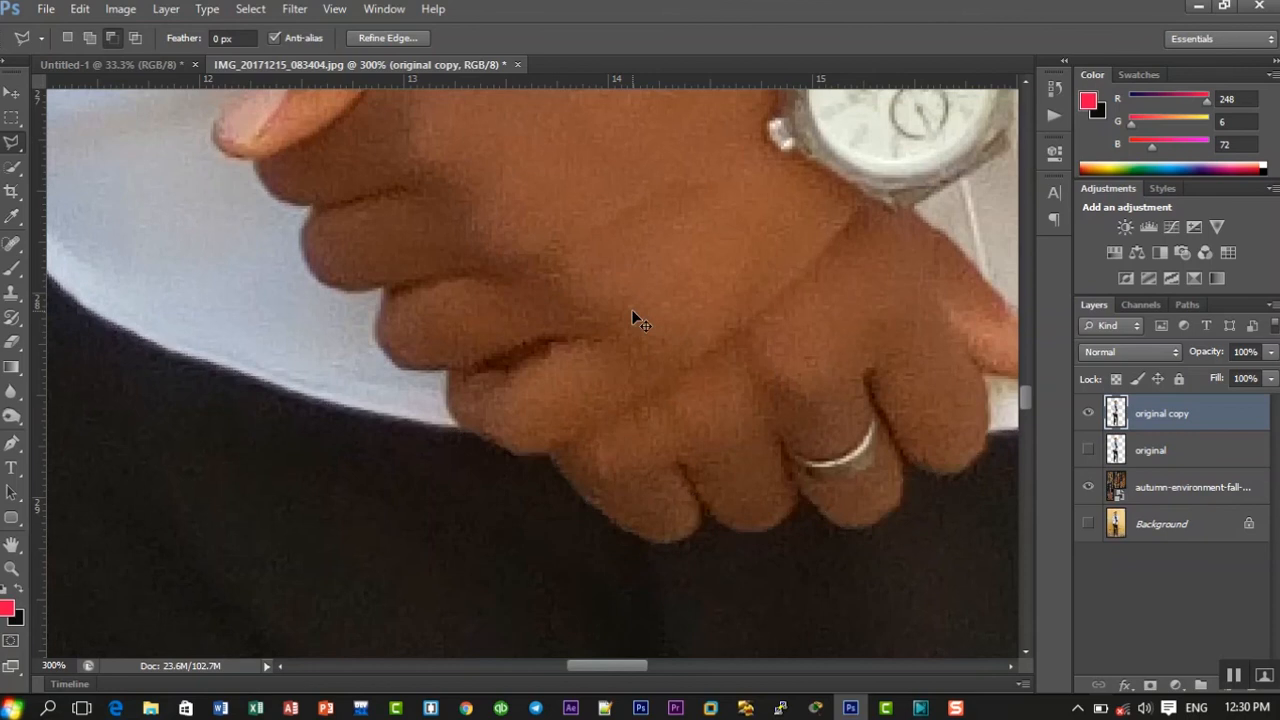
pyautogui.hotkey('ctrl', '-')
pyautogui.hotkey('ctrl', '-')
pyautogui.hotkey('ctrl', '-')
pyautogui.hotkey('ctrl', '-')
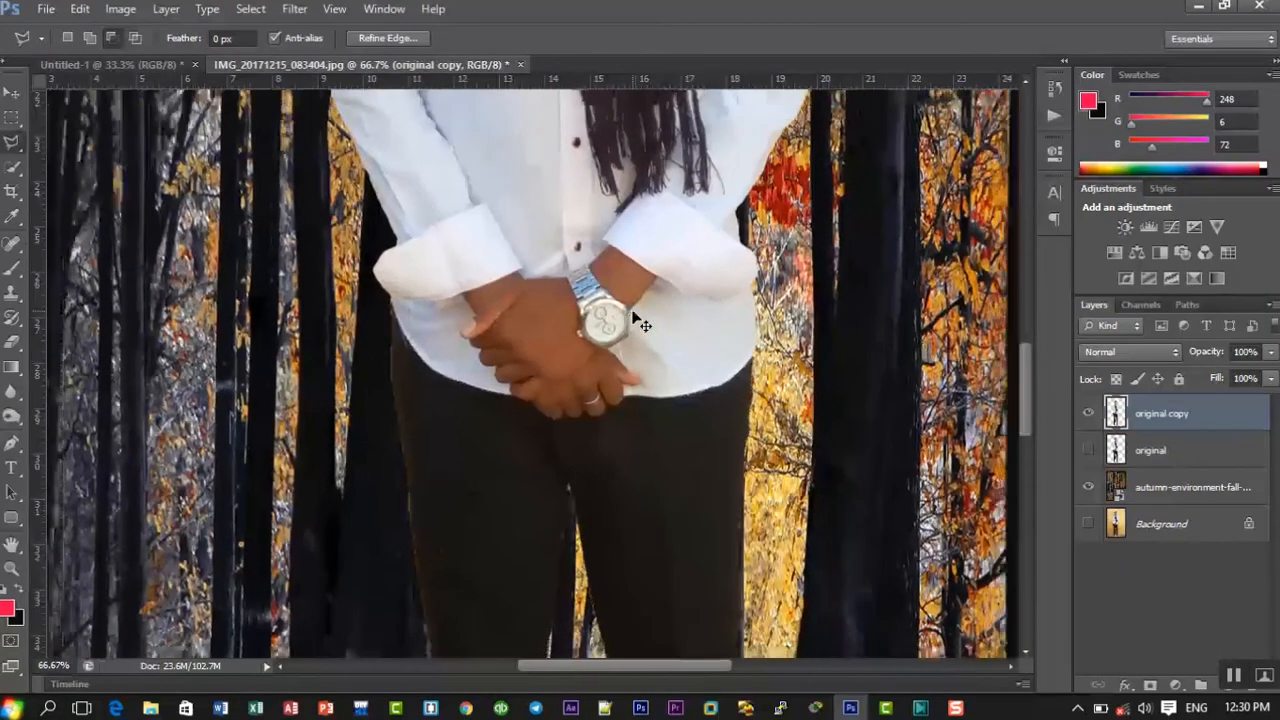
pyautogui.hotkey('ctrl', 'shift', 'd')
pyautogui.hotkey('ctrl', '-')
pyautogui.hotkey('ctrl', '-')
pyautogui.hotkey('ctrl', '-')
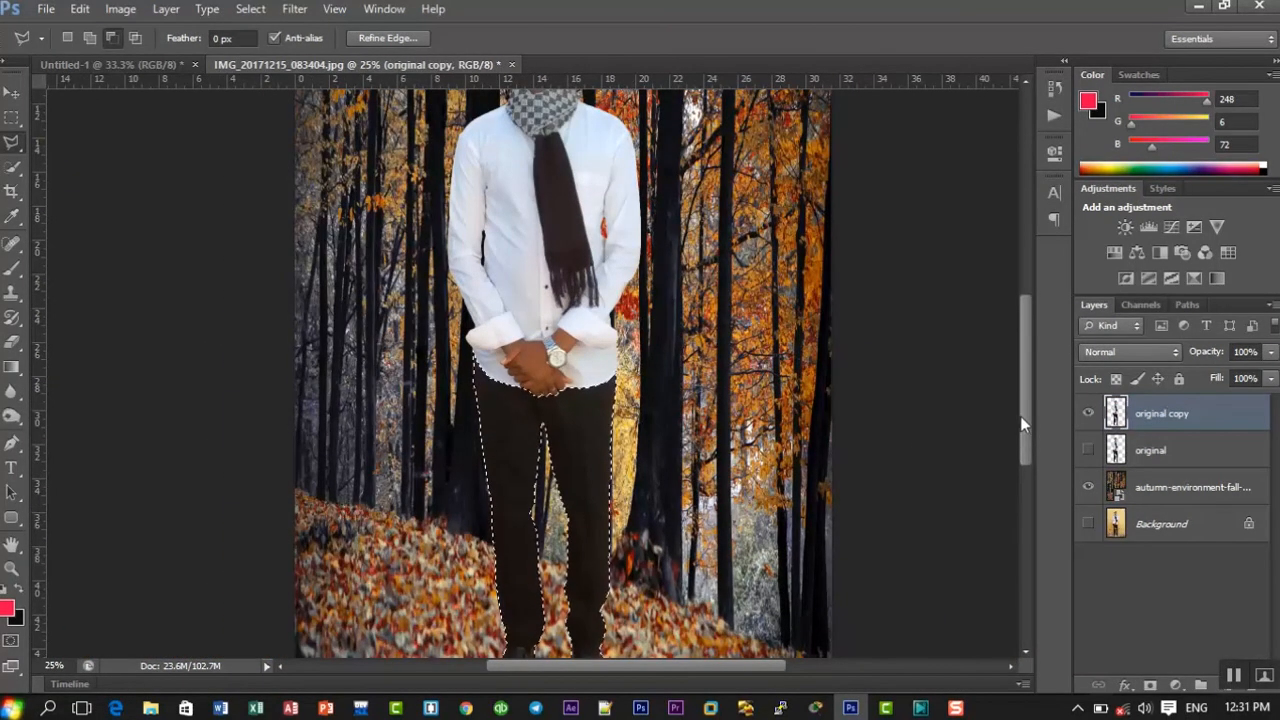
pyautogui.moveTo(1026, 398); pyautogui.dragTo(1026, 443)
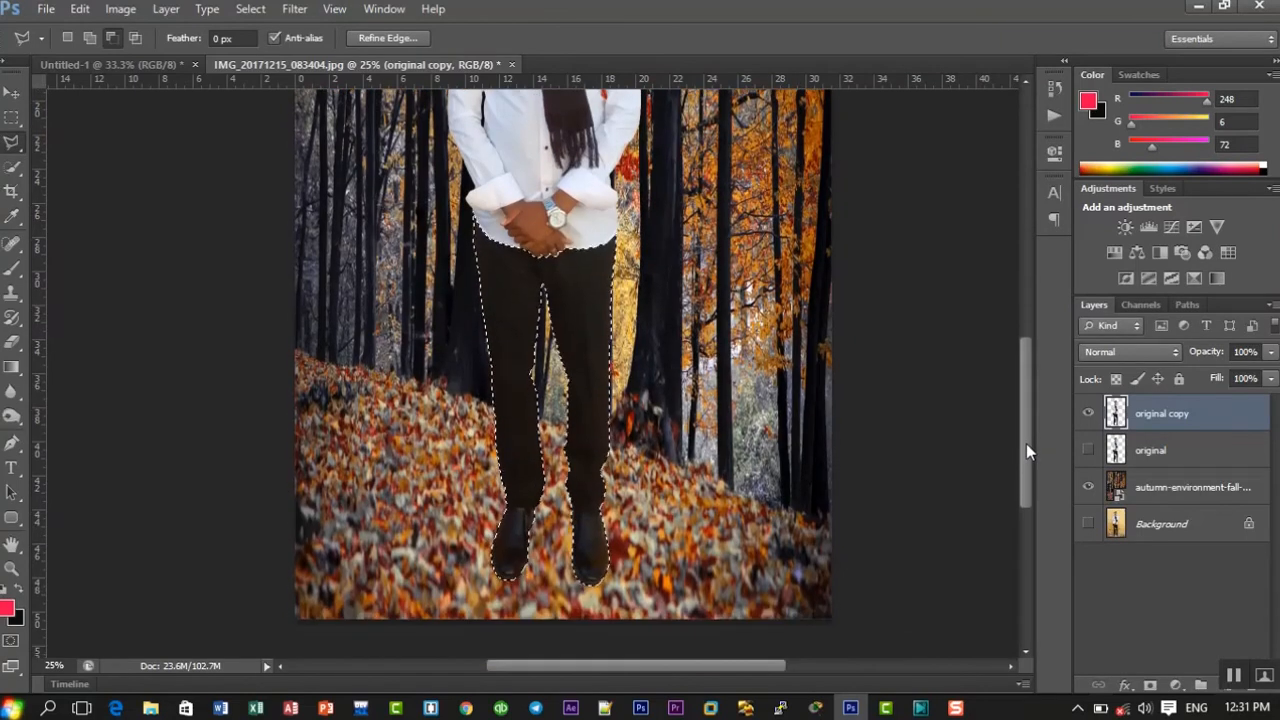
pyautogui.hotkey('ctrl', '+')
pyautogui.hotkey('ctrl', '+')
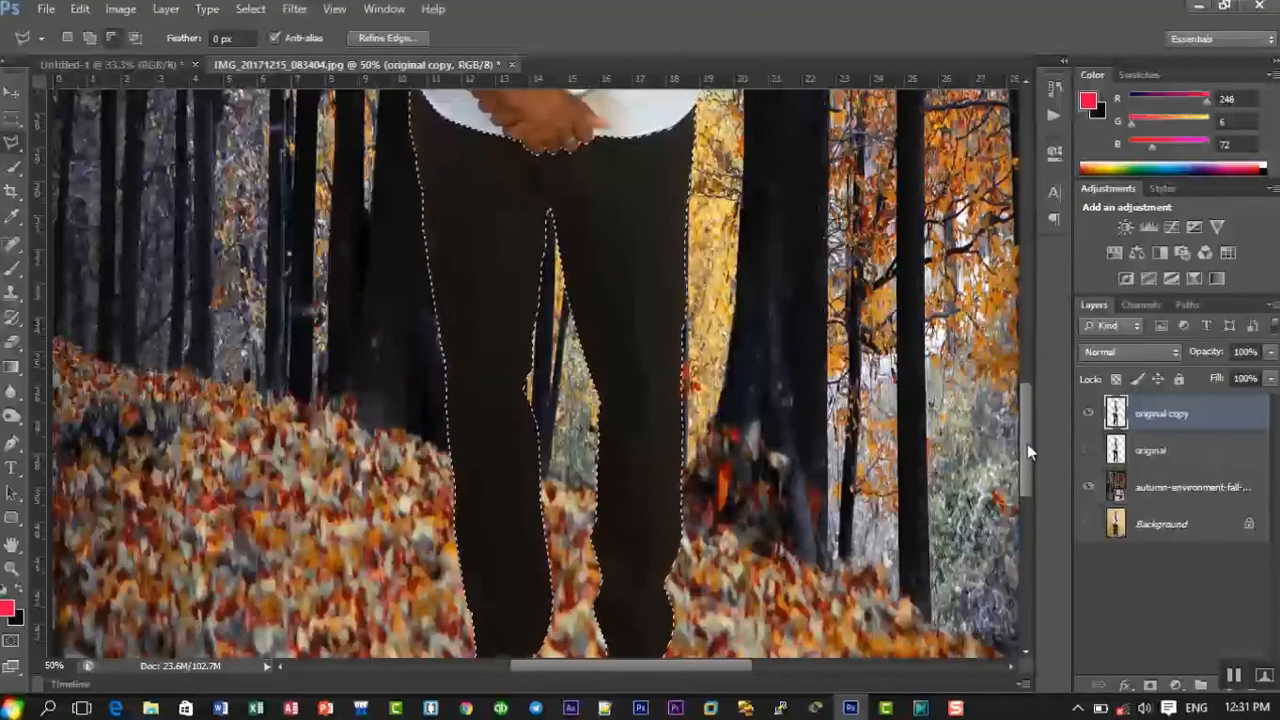
pyautogui.scroll(-2, 1034, 463)
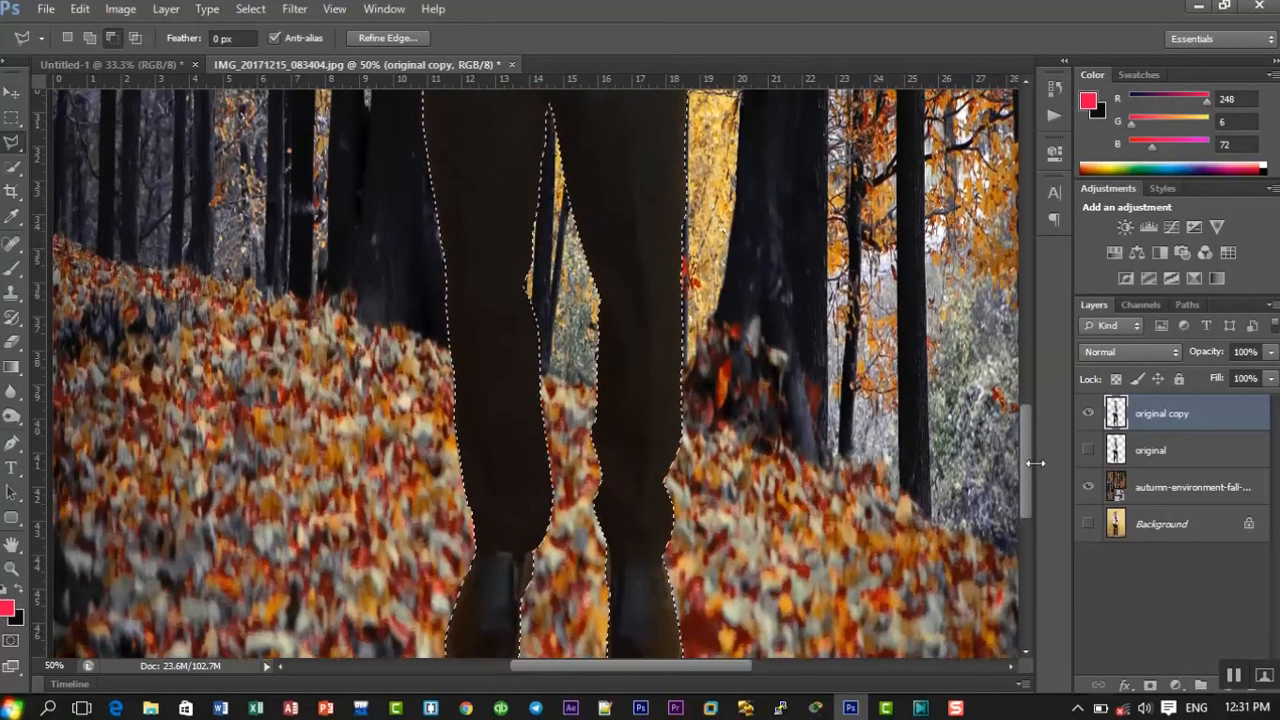
pyautogui.hotkey('ctrl', '-')
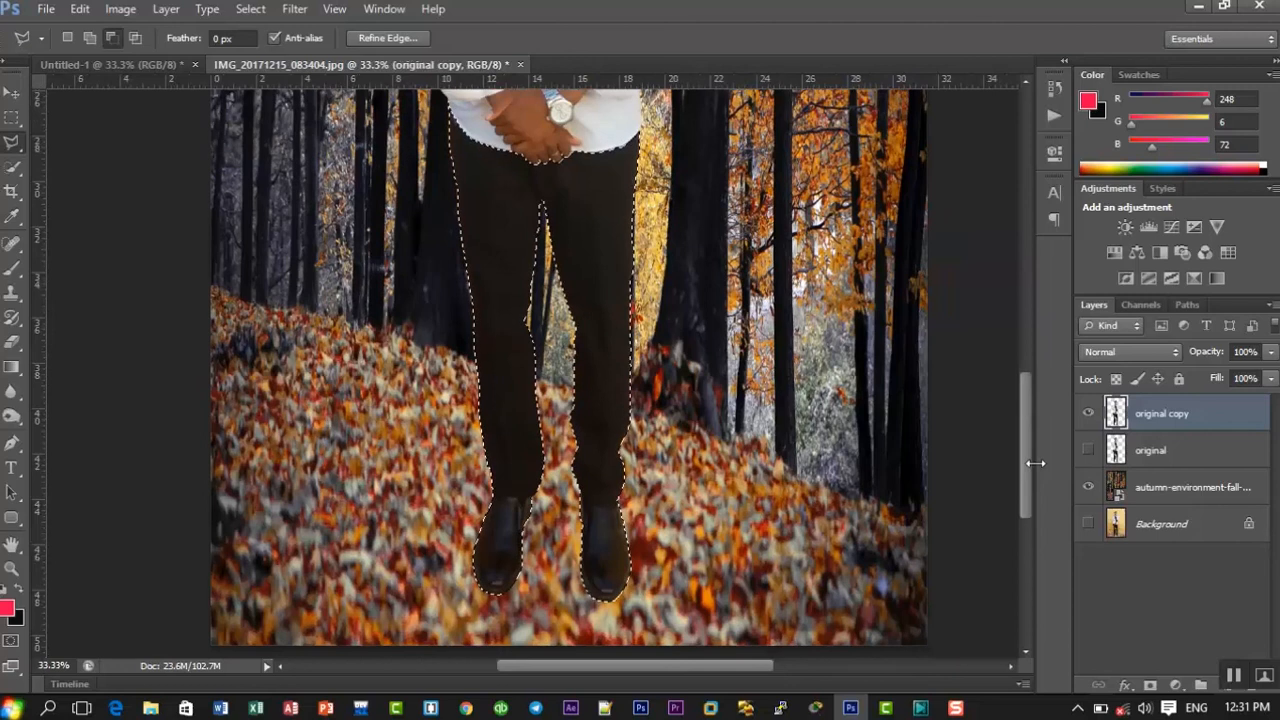
# - Burn the selected trousers and shoes with a 504 px brush on the Shadows range at 50% exposure, and clear the selection
pyautogui.click(10, 418)
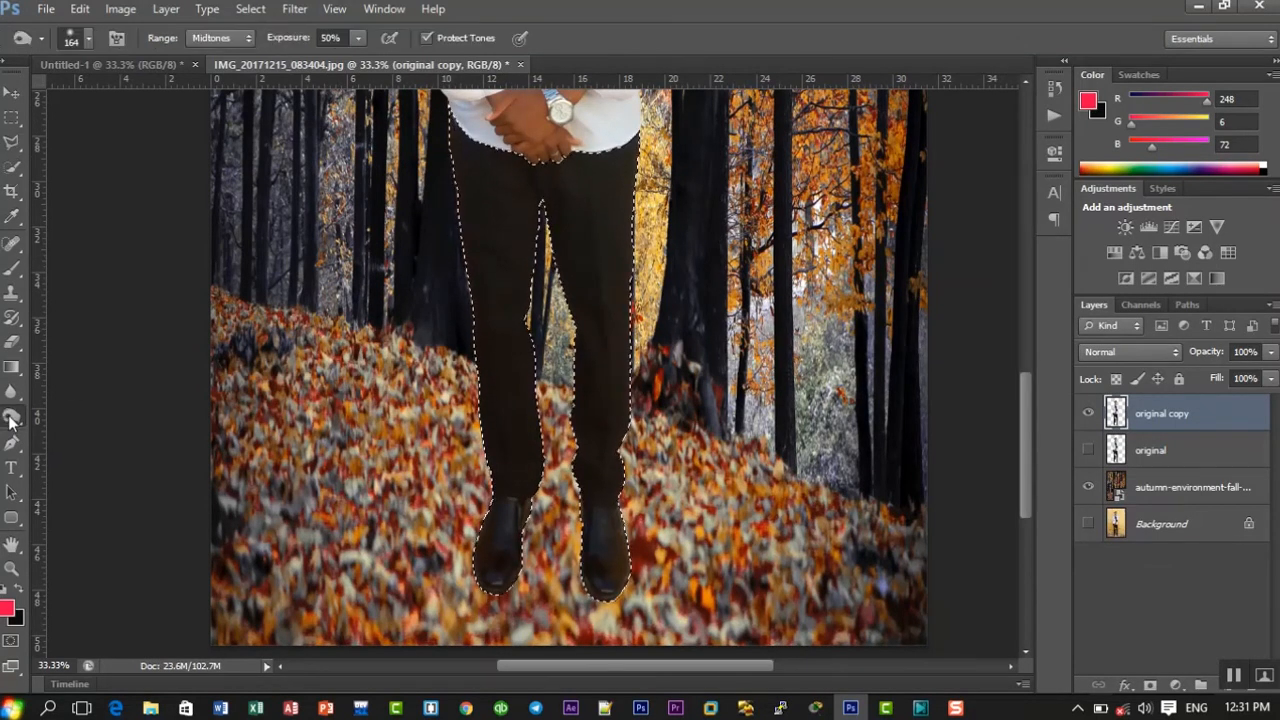
pyautogui.click(206, 37)
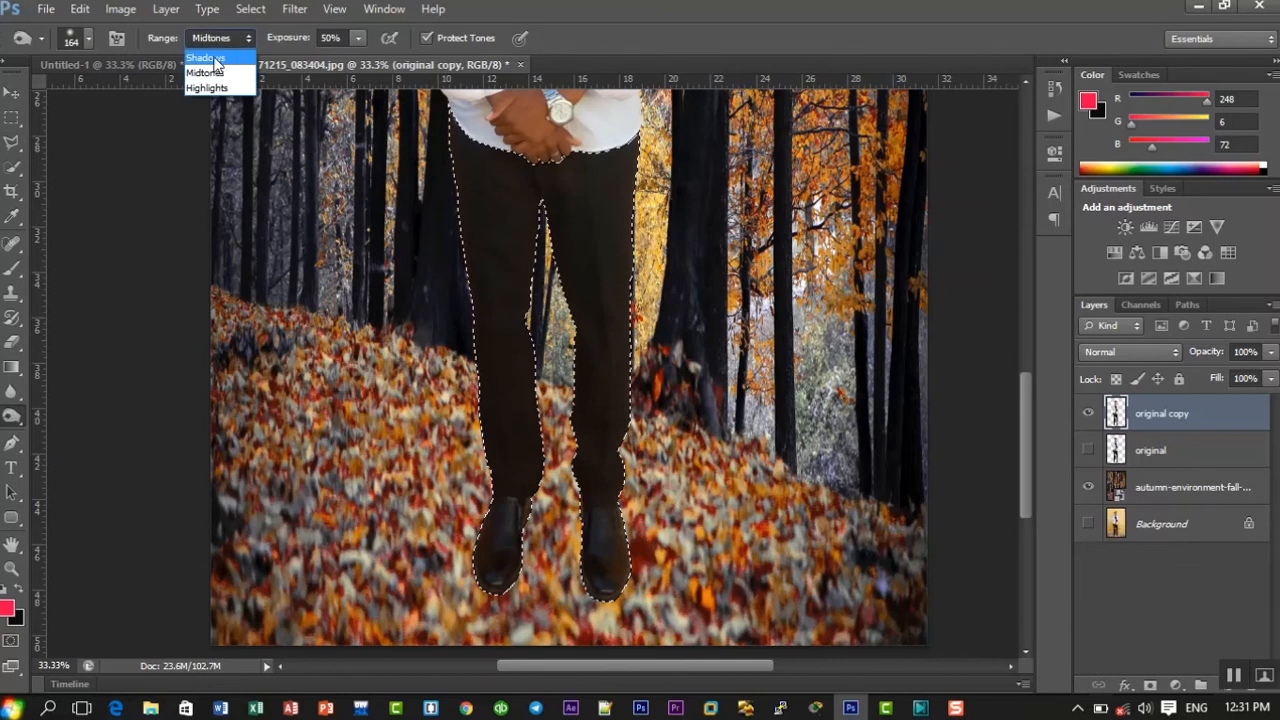
pyautogui.click(224, 59)
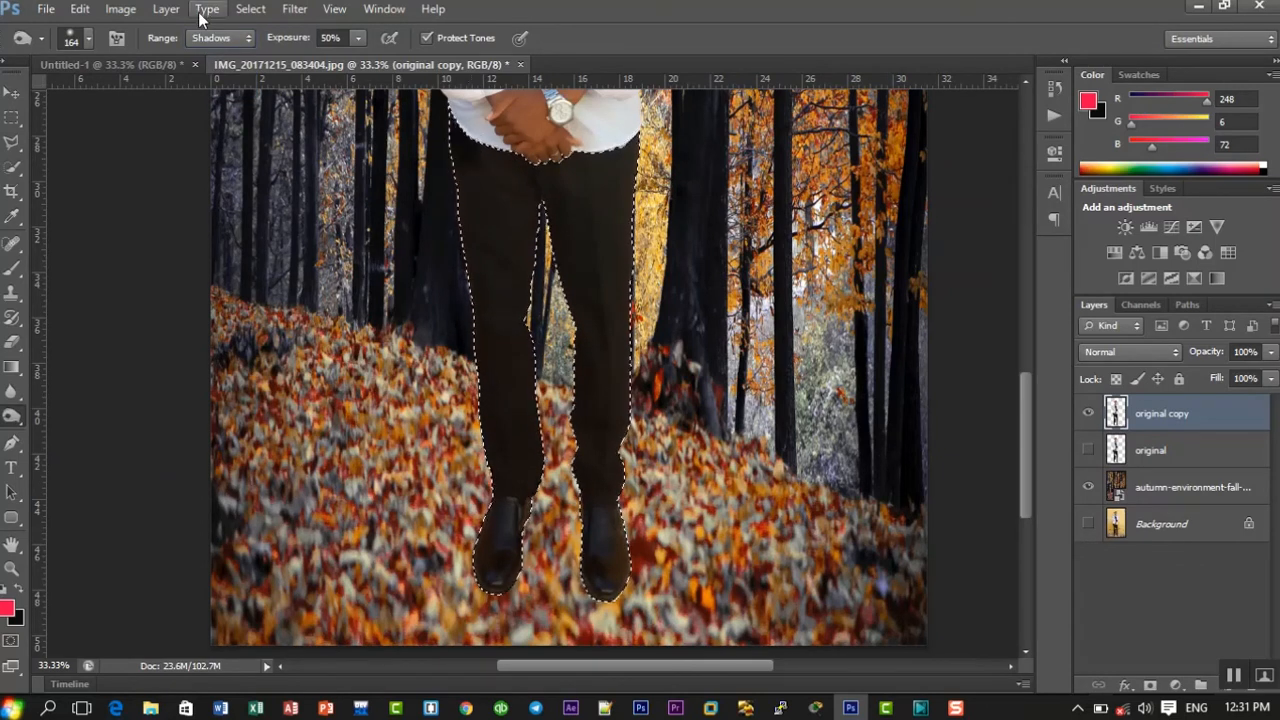
pyautogui.click(90, 39)
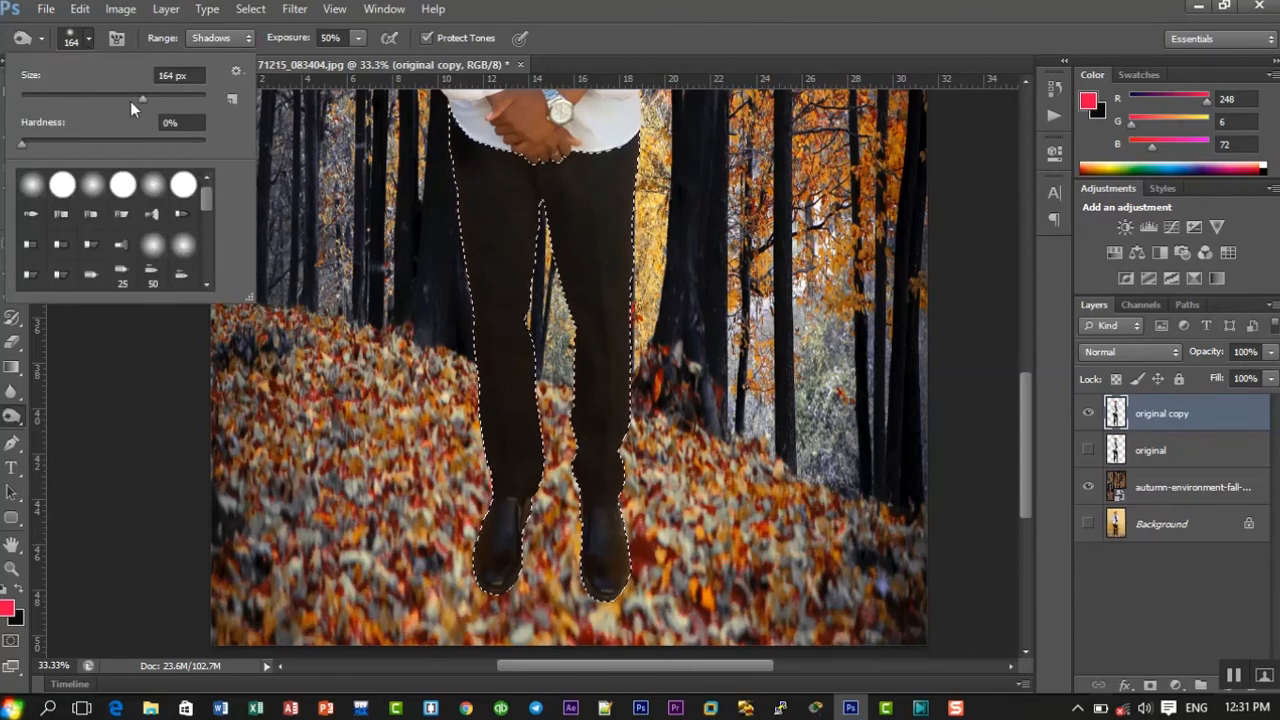
pyautogui.moveTo(143, 99); pyautogui.dragTo(187, 99)
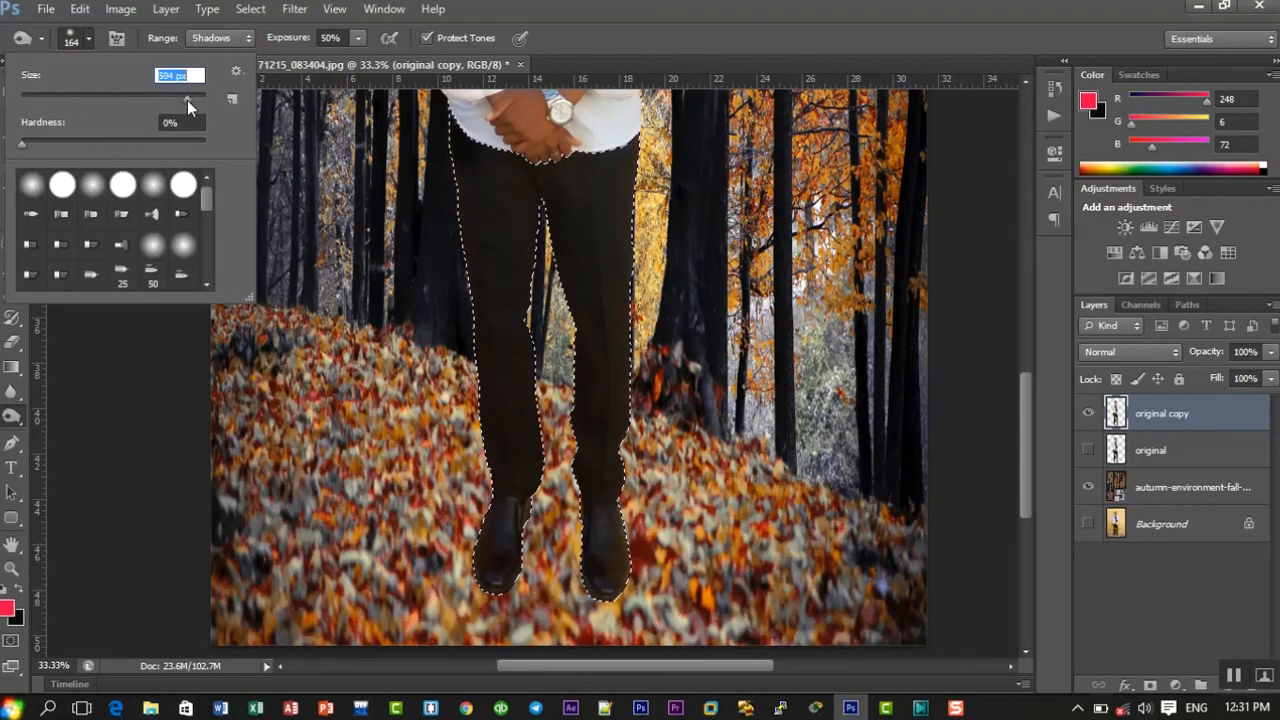
pyautogui.click(474, 160)
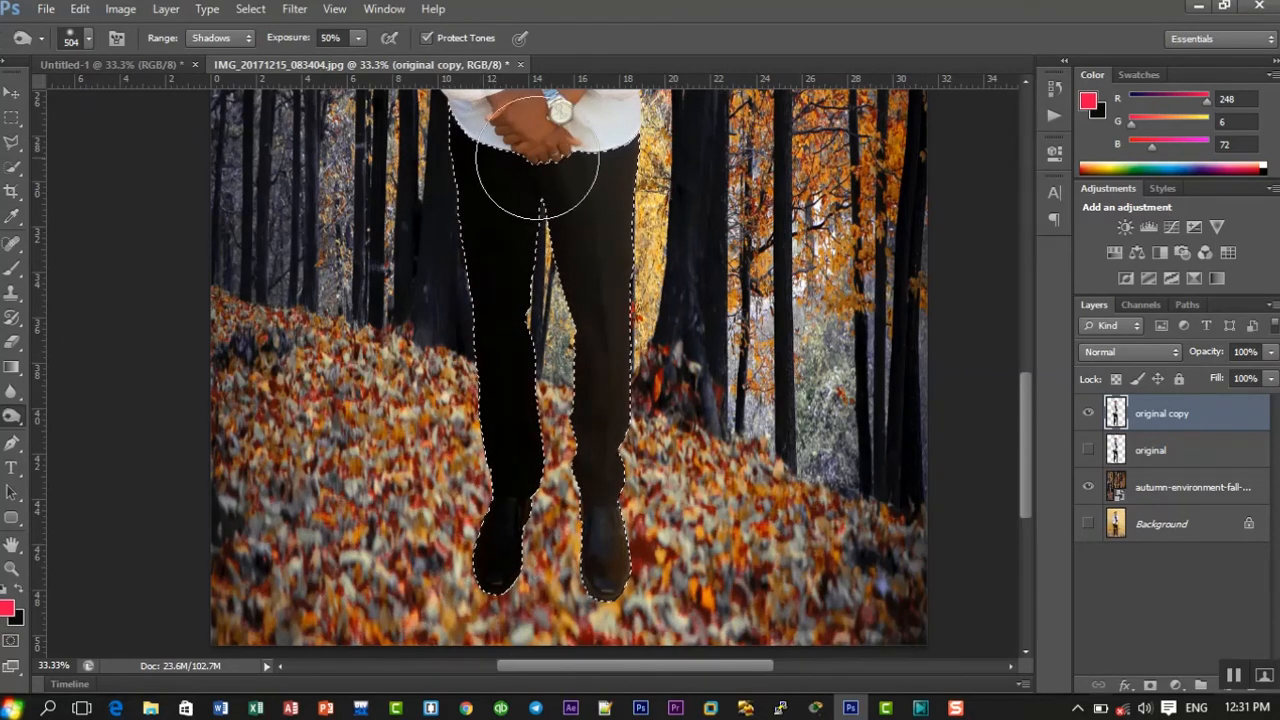
pyautogui.moveTo(552, 160)
pyautogui.mouseDown()
pyautogui.moveTo(610, 355)
pyautogui.moveTo(573, 186)
pyautogui.moveTo(614, 460)
pyautogui.moveTo(585, 400)
pyautogui.moveTo(578, 443)
pyautogui.moveTo(599, 570)
pyautogui.moveTo(566, 243)
pyautogui.moveTo(601, 405)
pyautogui.moveTo(564, 138)
pyautogui.moveTo(492, 155)
pyautogui.moveTo(480, 463)
pyautogui.moveTo(482, 236)
pyautogui.moveTo(496, 422)
pyautogui.moveTo(454, 201)
pyautogui.moveTo(484, 476)
pyautogui.moveTo(500, 190)
pyautogui.mouseUp()
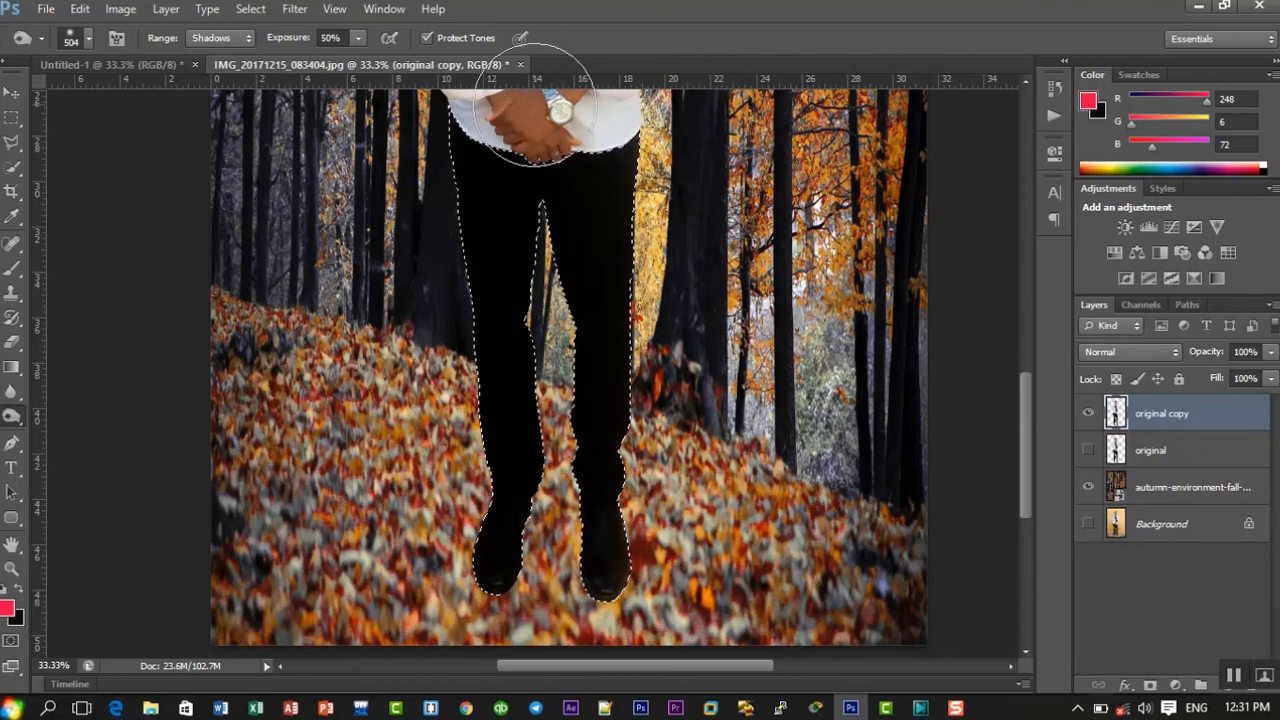
pyautogui.click(252, 9)
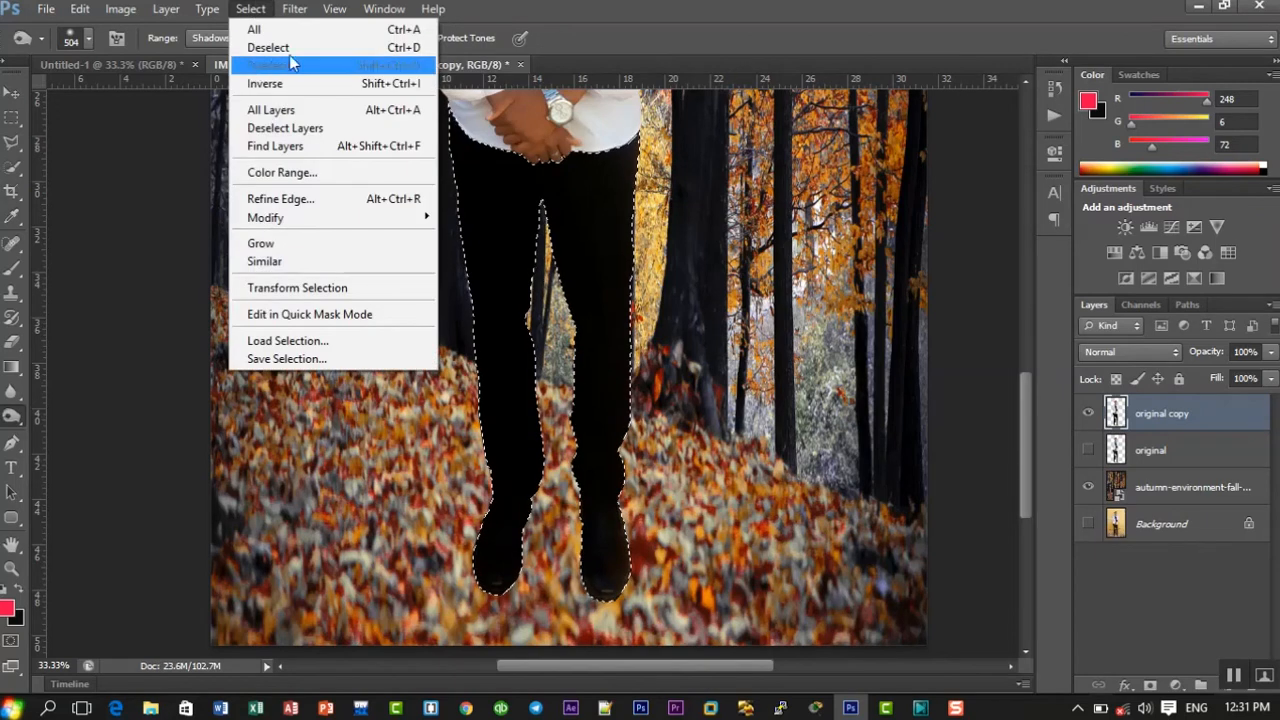
pyautogui.click(289, 48)
# - Show the original layer and toggle the original copy's visibility to compare the whole figure before and after burning
pyautogui.hotkey('ctrl', '+')
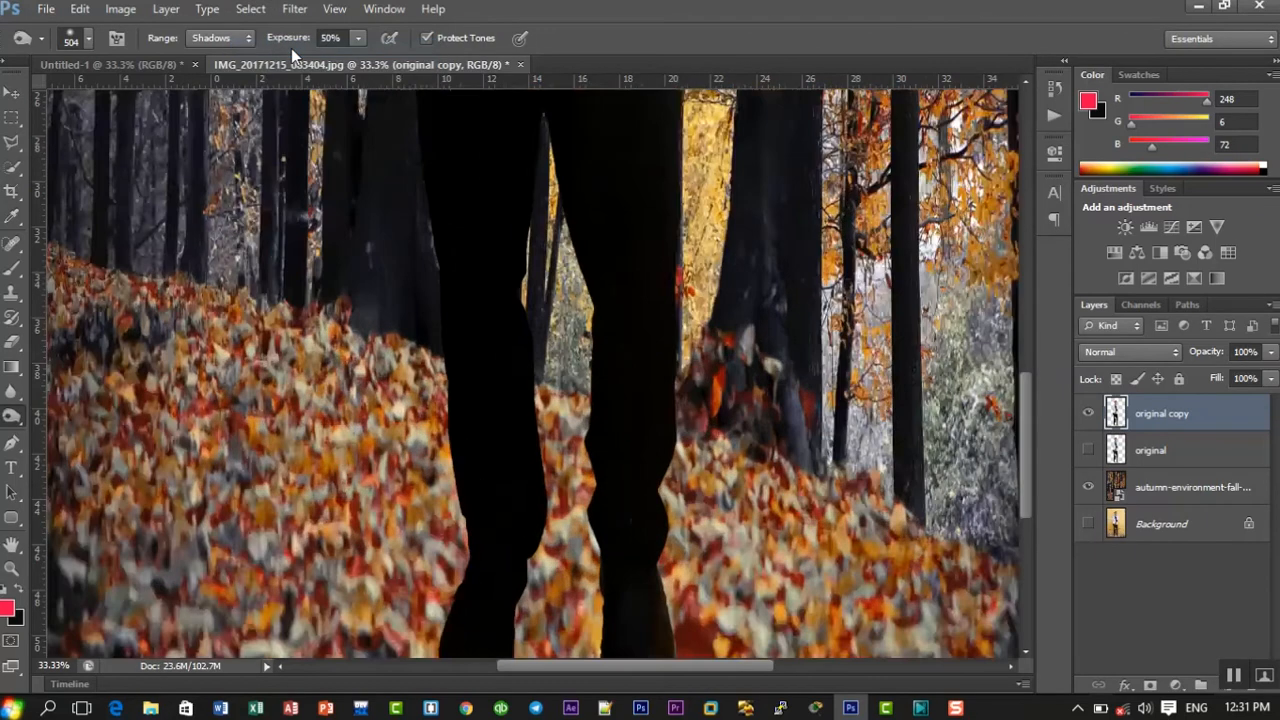
pyautogui.hotkey('ctrl', '-')
pyautogui.hotkey('ctrl', '-')
pyautogui.hotkey('ctrl', '-')
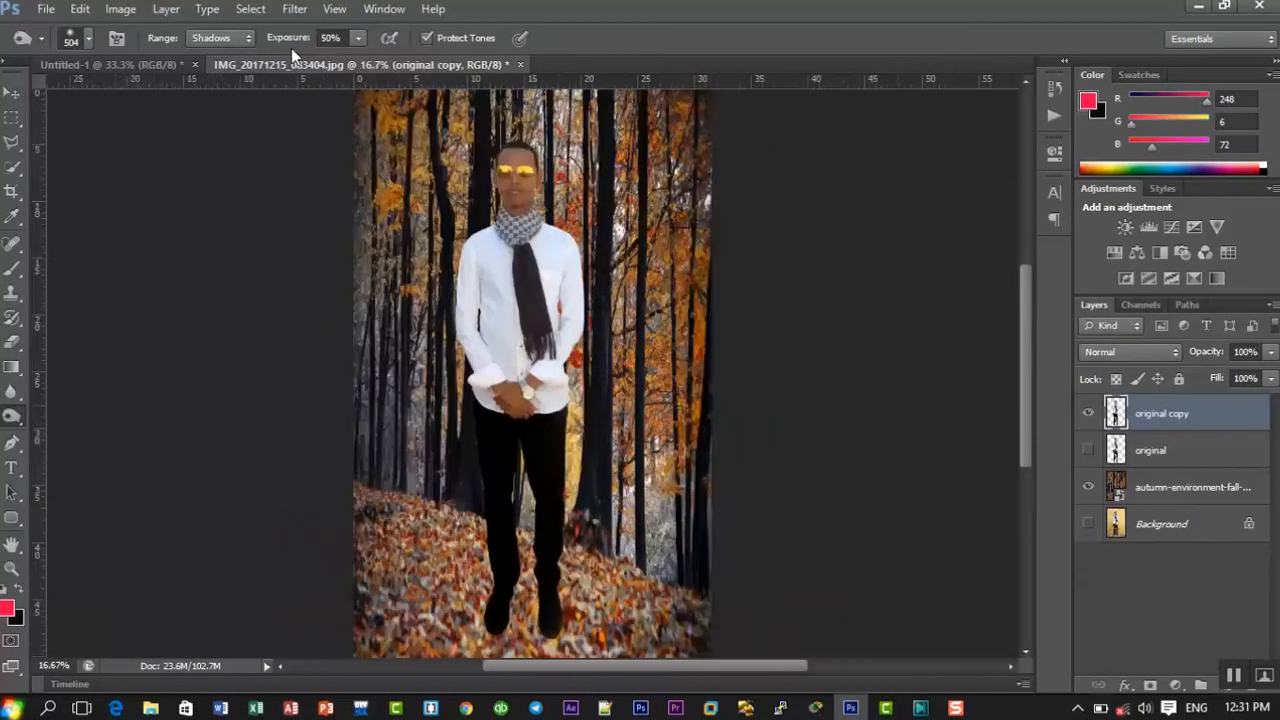
pyautogui.click(1090, 413)
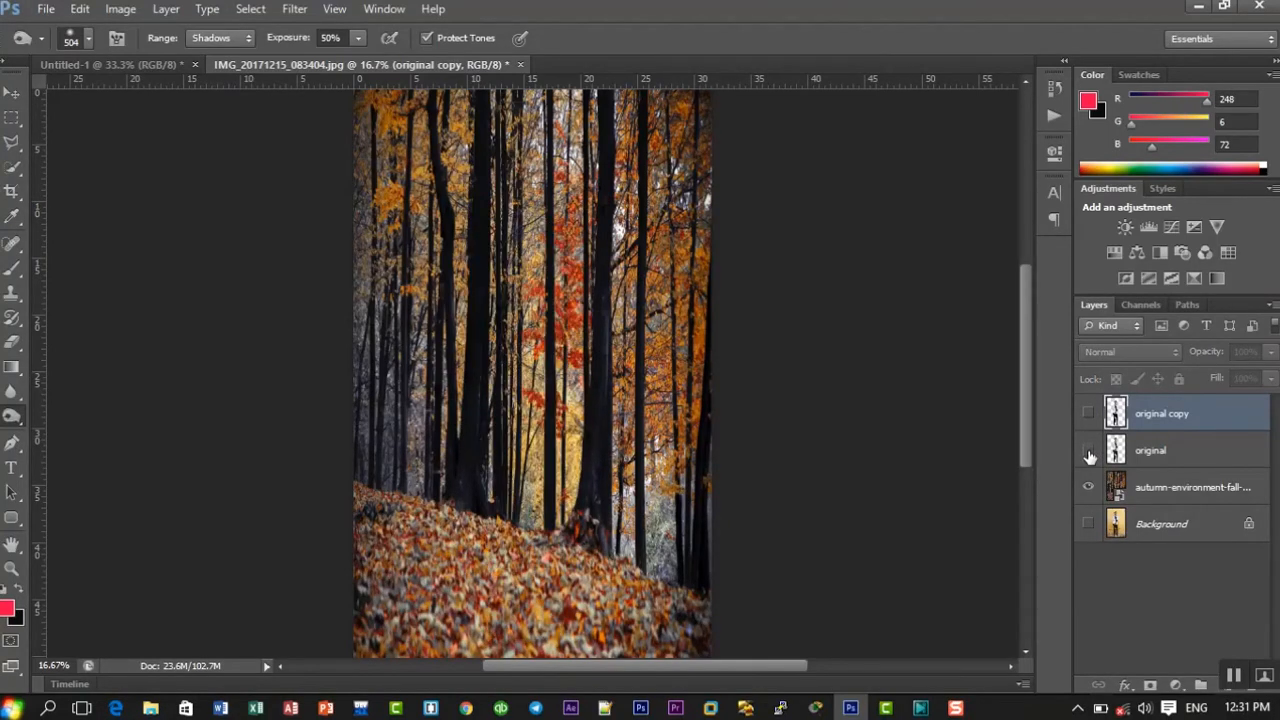
pyautogui.click(1089, 451)
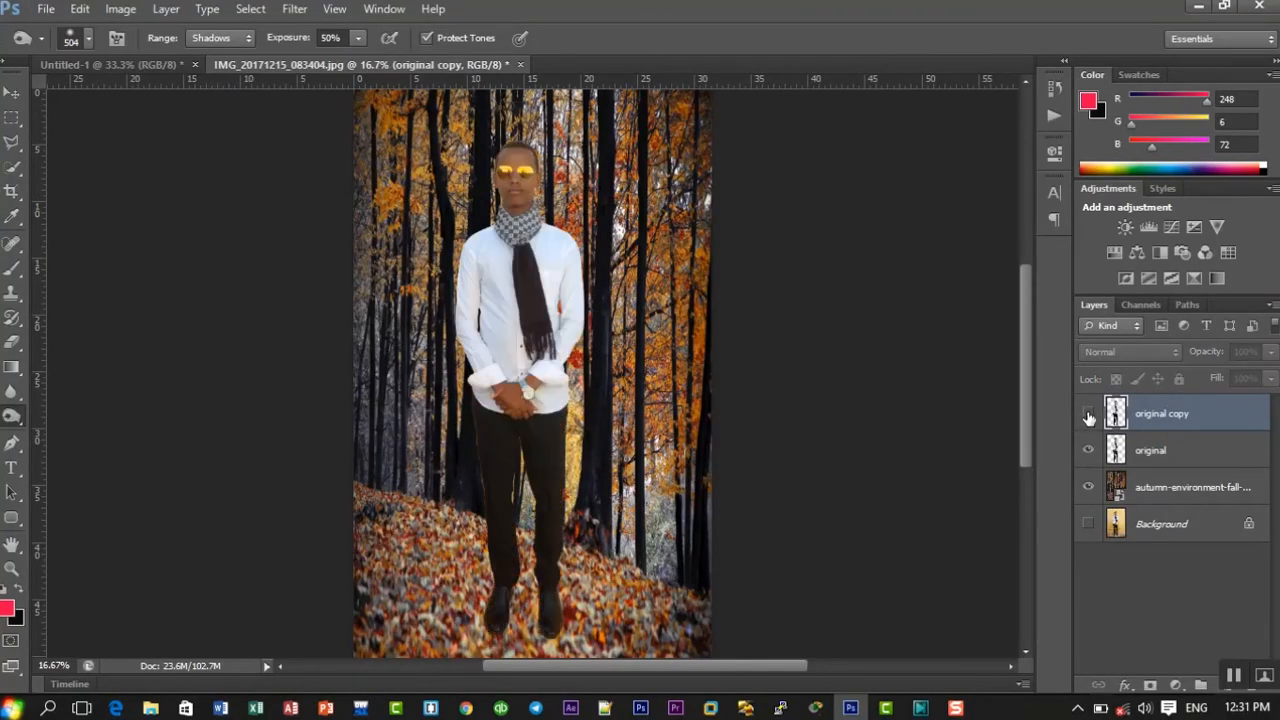
pyautogui.click(1090, 413)
pyautogui.click(1090, 413)
pyautogui.click(1090, 413)
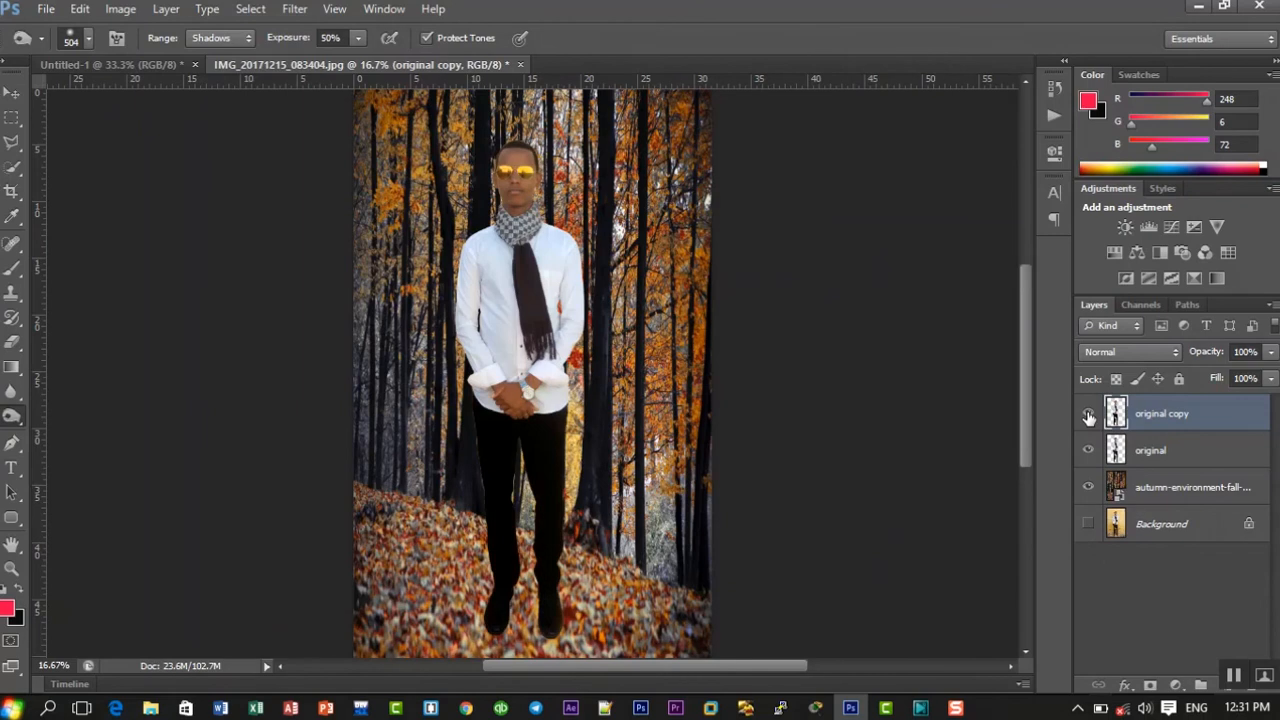
pyautogui.click(1089, 415)
pyautogui.click(1089, 415)
pyautogui.click(1089, 415)
pyautogui.click(1089, 415)
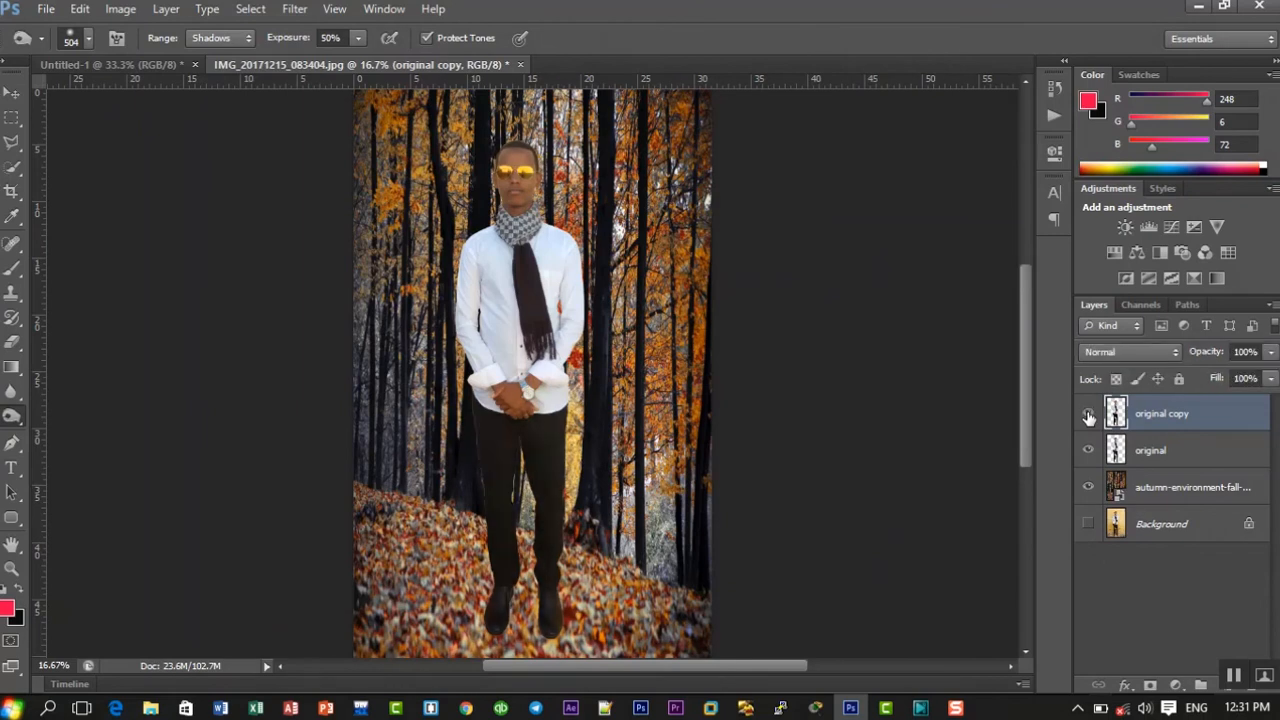
pyautogui.click(1089, 415)
# - Compare the trousers up close by toggling the original copy's visibility, and hide the original layer again
pyautogui.hotkey('ctrl', '+')
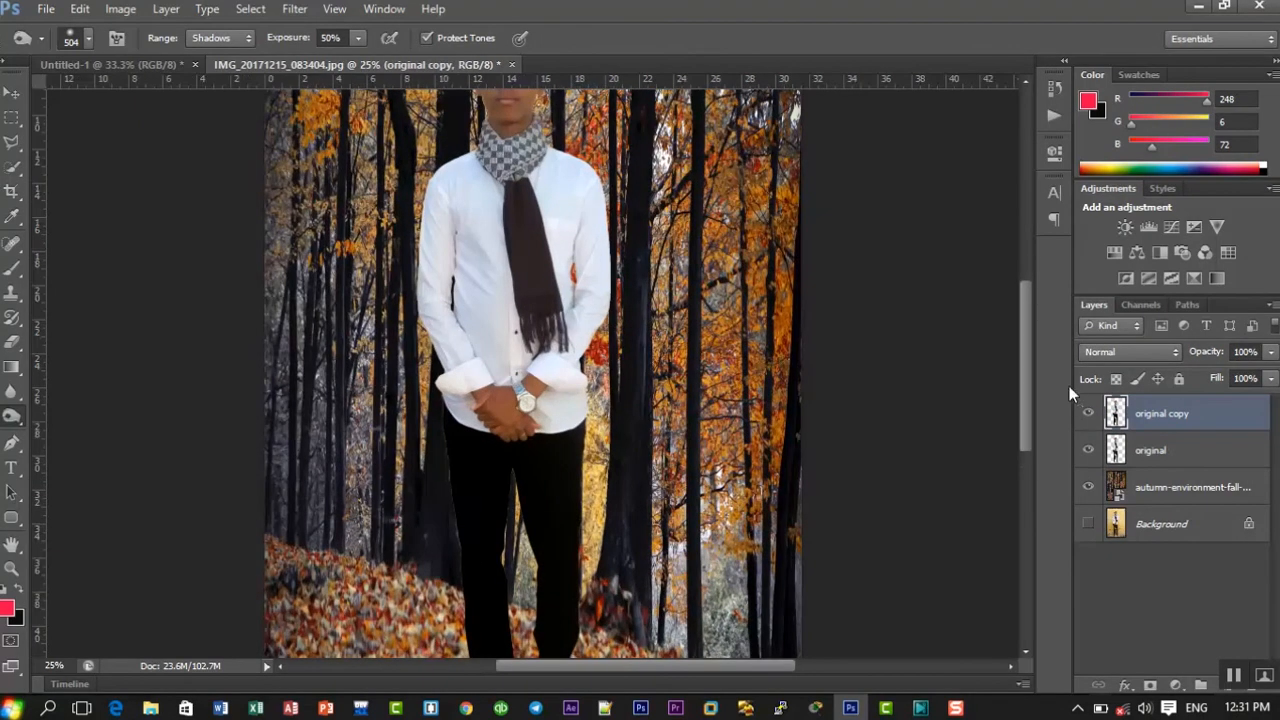
pyautogui.moveTo(1029, 379); pyautogui.dragTo(1029, 402)
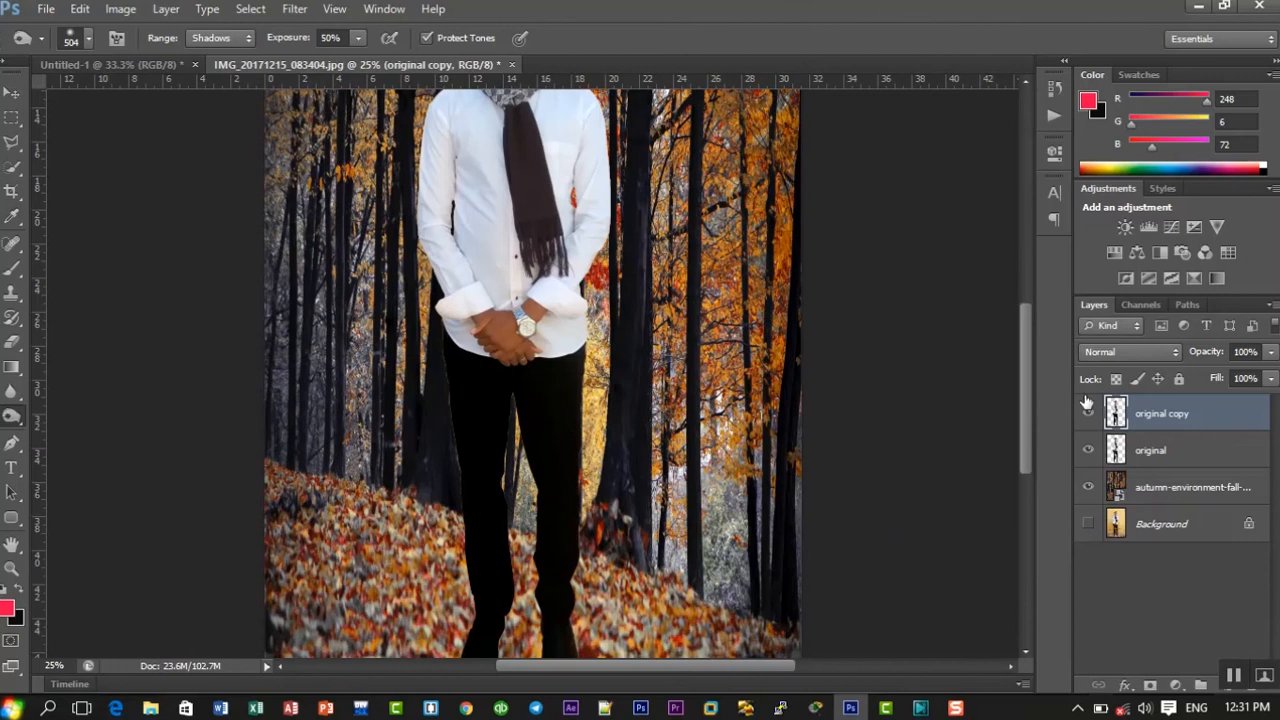
pyautogui.click(1089, 416)
pyautogui.click(1089, 416)
pyautogui.click(1089, 416)
pyautogui.click(1089, 416)
pyautogui.click(1089, 416)
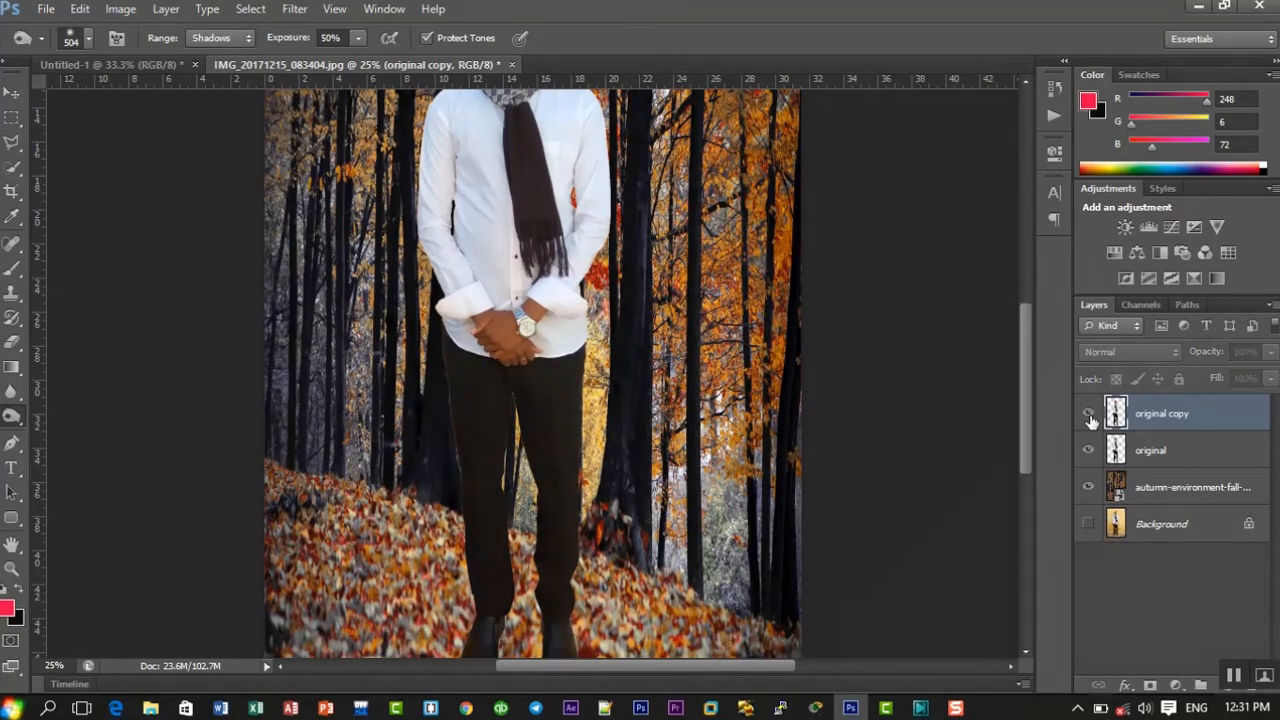
pyautogui.click(1089, 416)
pyautogui.click(1088, 450)
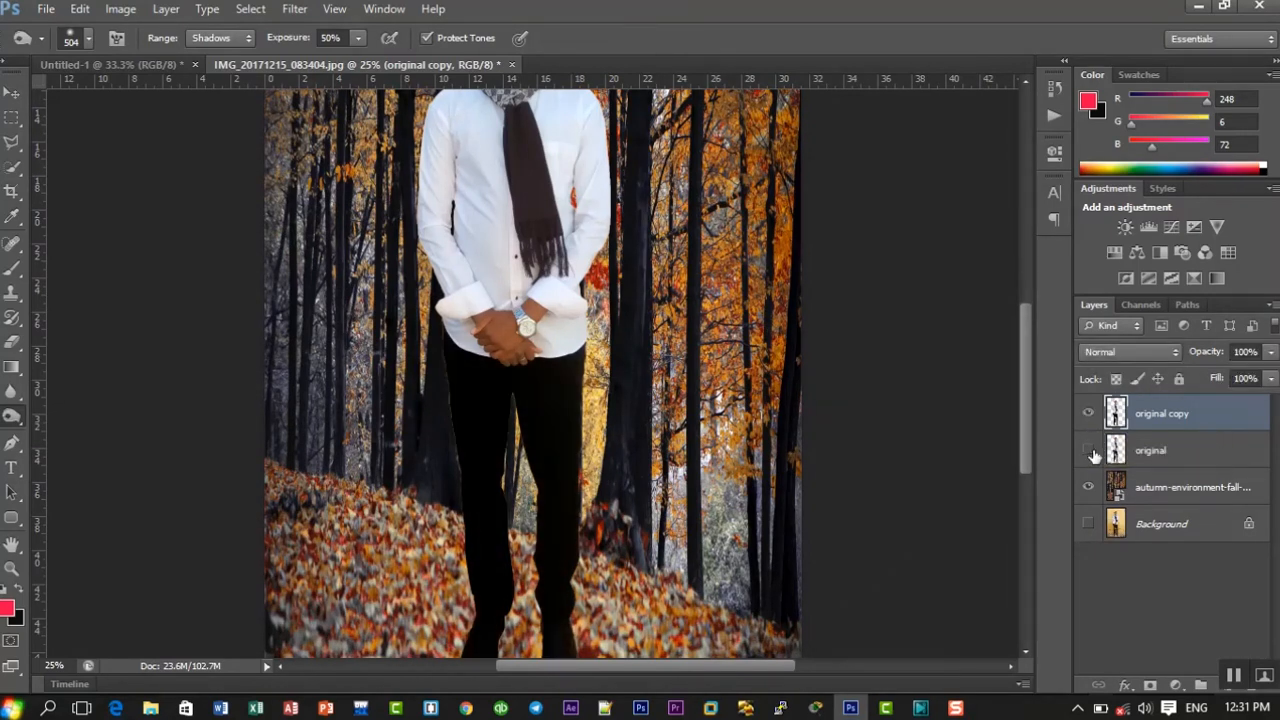
pyautogui.scroll(2, 997, 378)
pyautogui.hotkey('ctrl', '-')
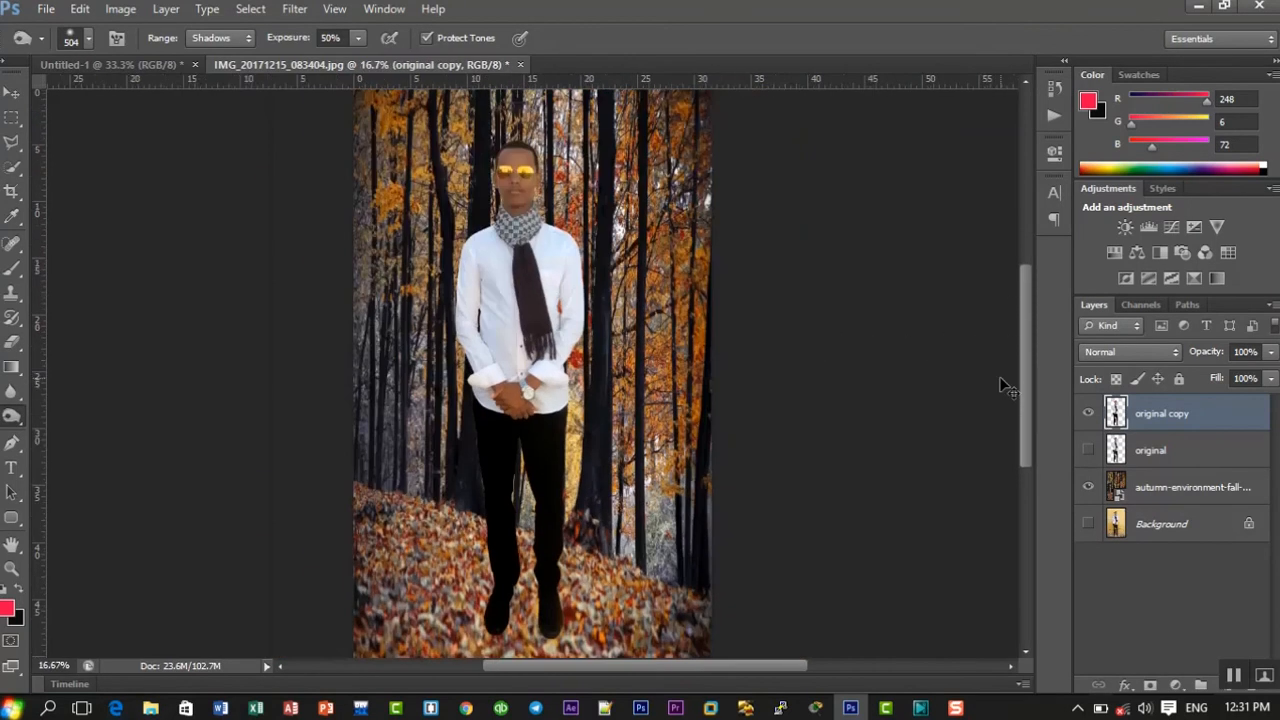
# - Rename the autumn forest layer as background
pyautogui.doubleClick(1182, 487)
pyautogui.write('L')
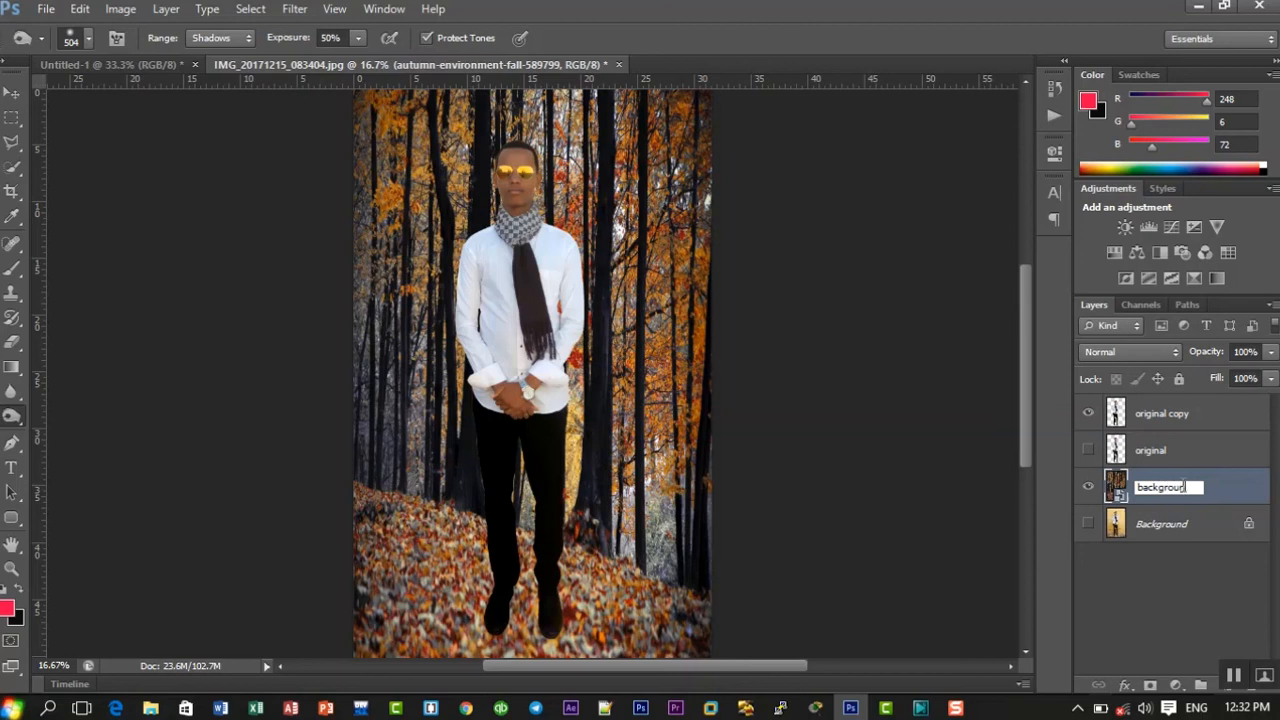
pyautogui.write('ackground')
pyautogui.click(1190, 566)
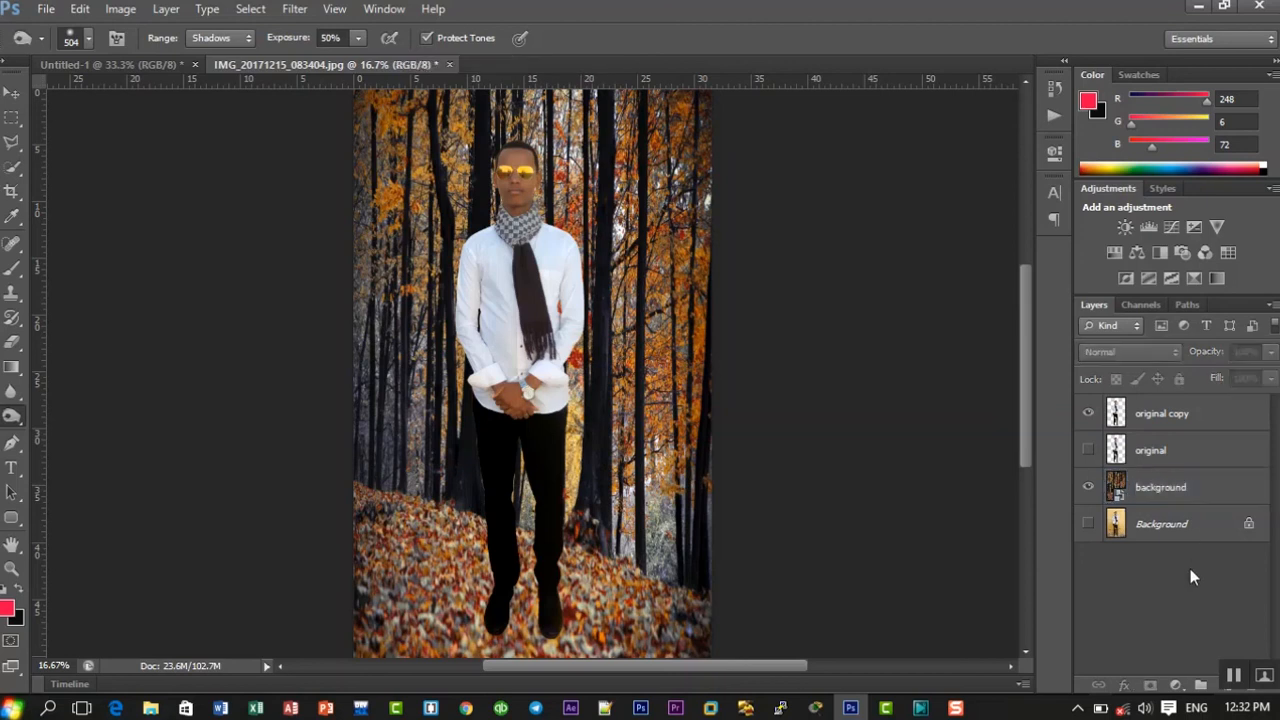
# - Apply a Gaussian Blur with a radius of 3.5 pixels to the renamed autumn forest layer
pyautogui.click(1170, 488)
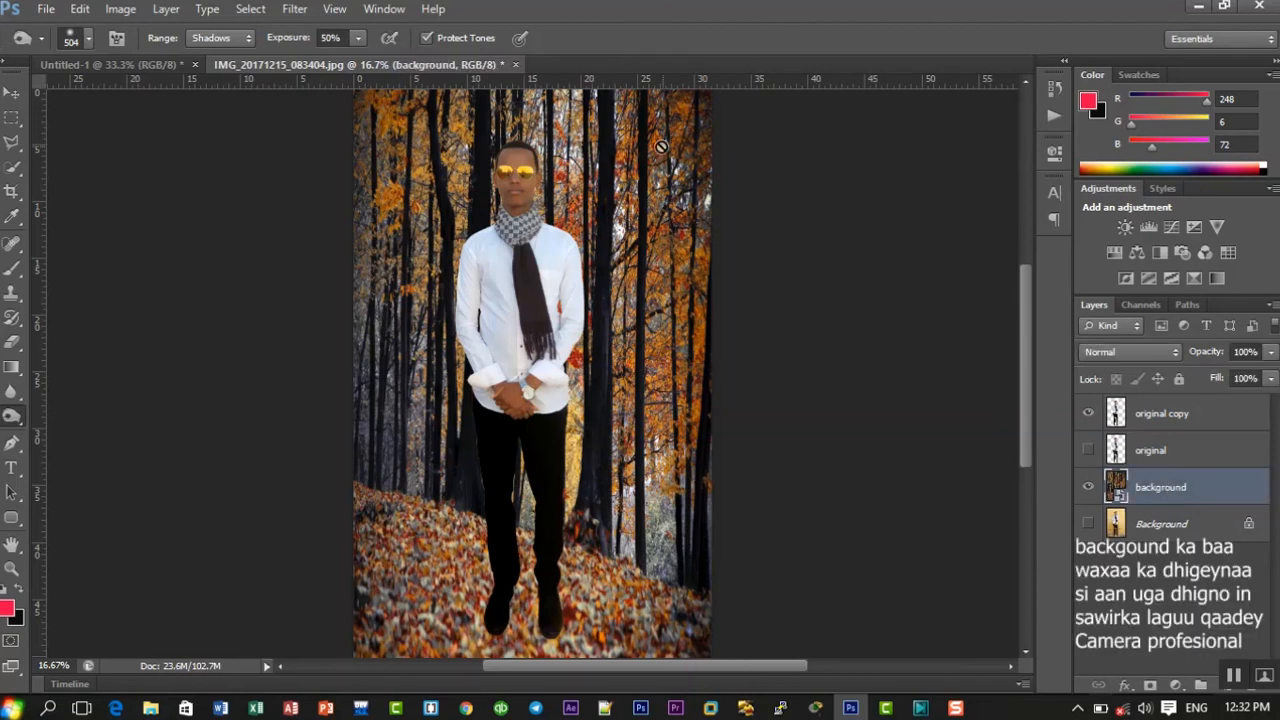
pyautogui.click(294, 8)
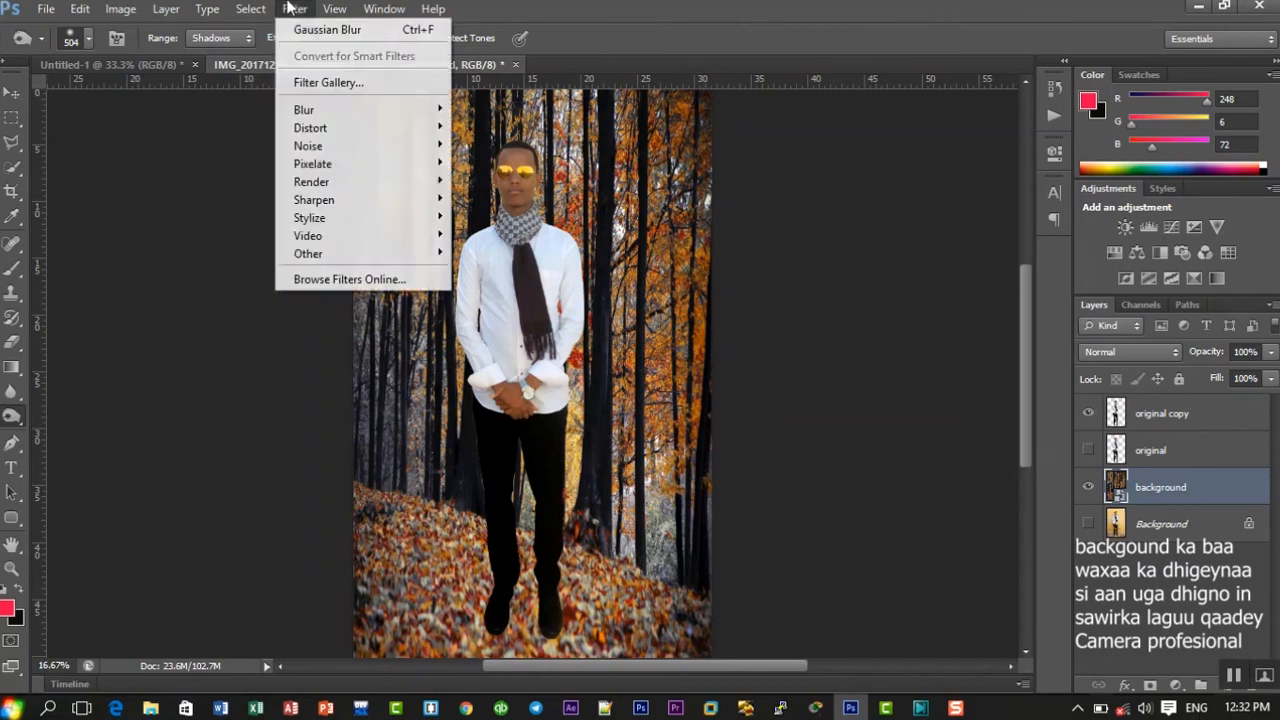
pyautogui.moveTo(352, 118)
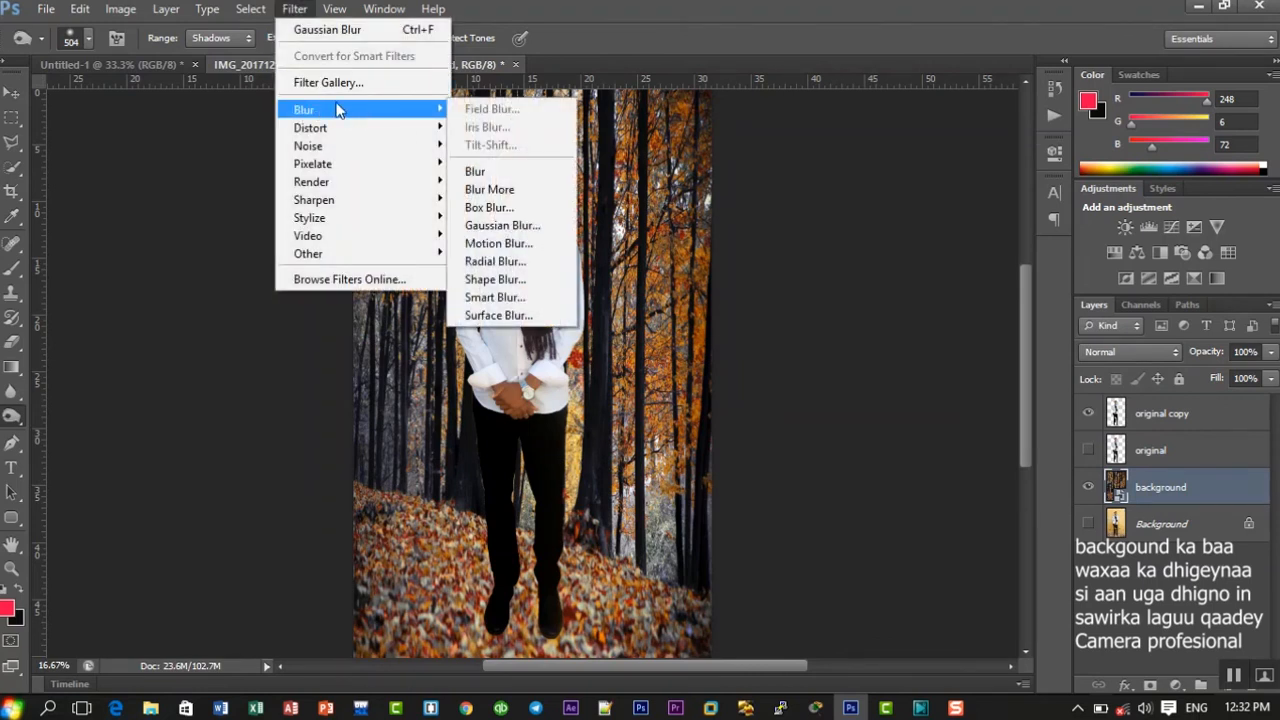
pyautogui.click(518, 228)
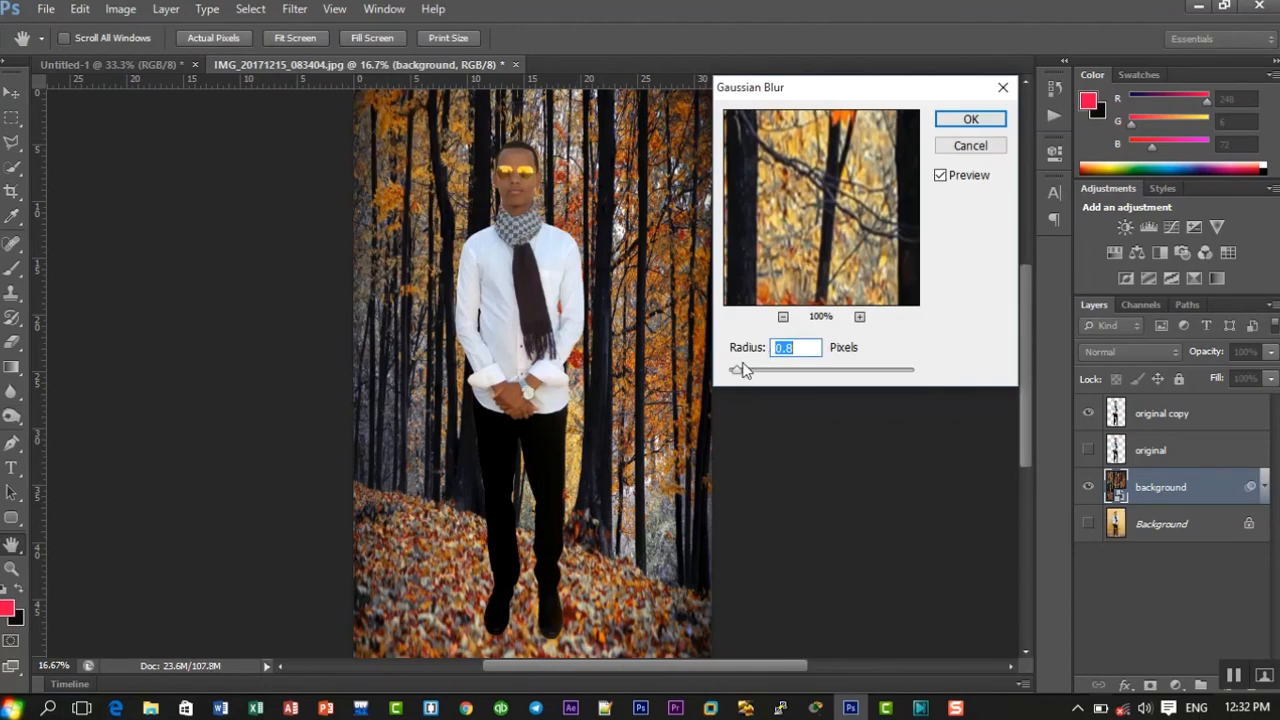
pyautogui.moveTo(738, 370); pyautogui.dragTo(825, 380)
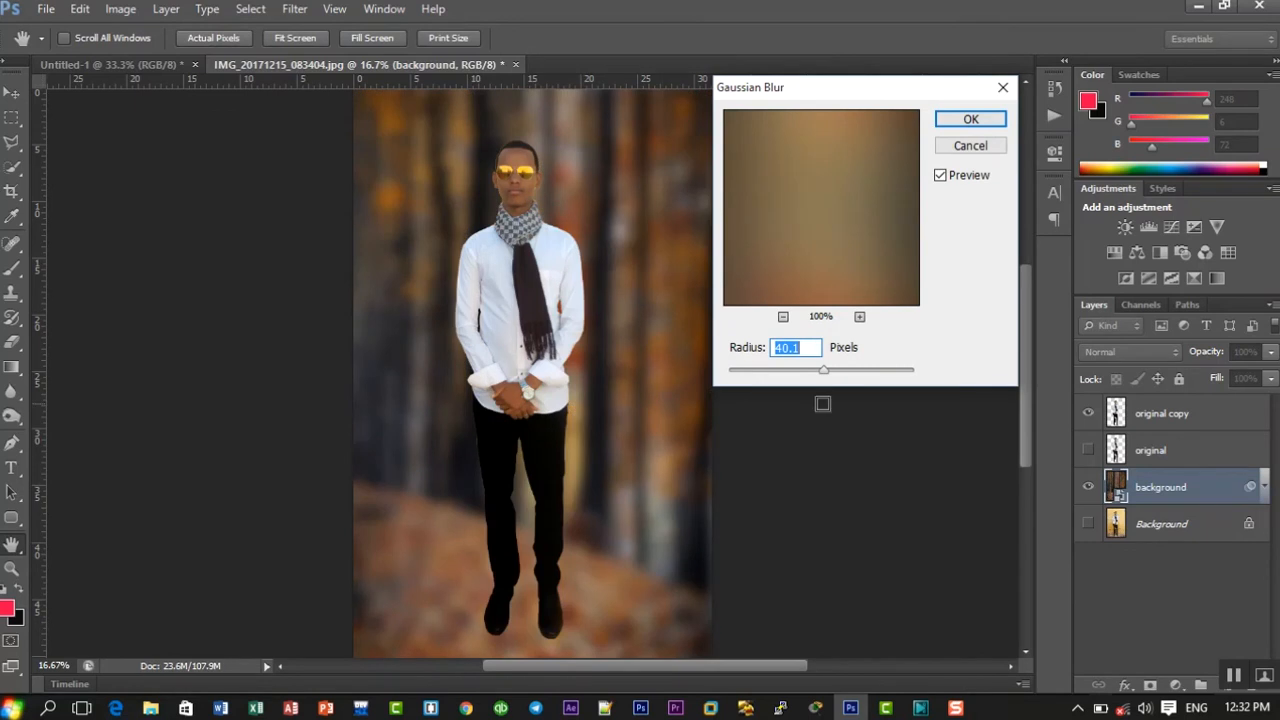
pyautogui.moveTo(828, 380); pyautogui.dragTo(764, 375)
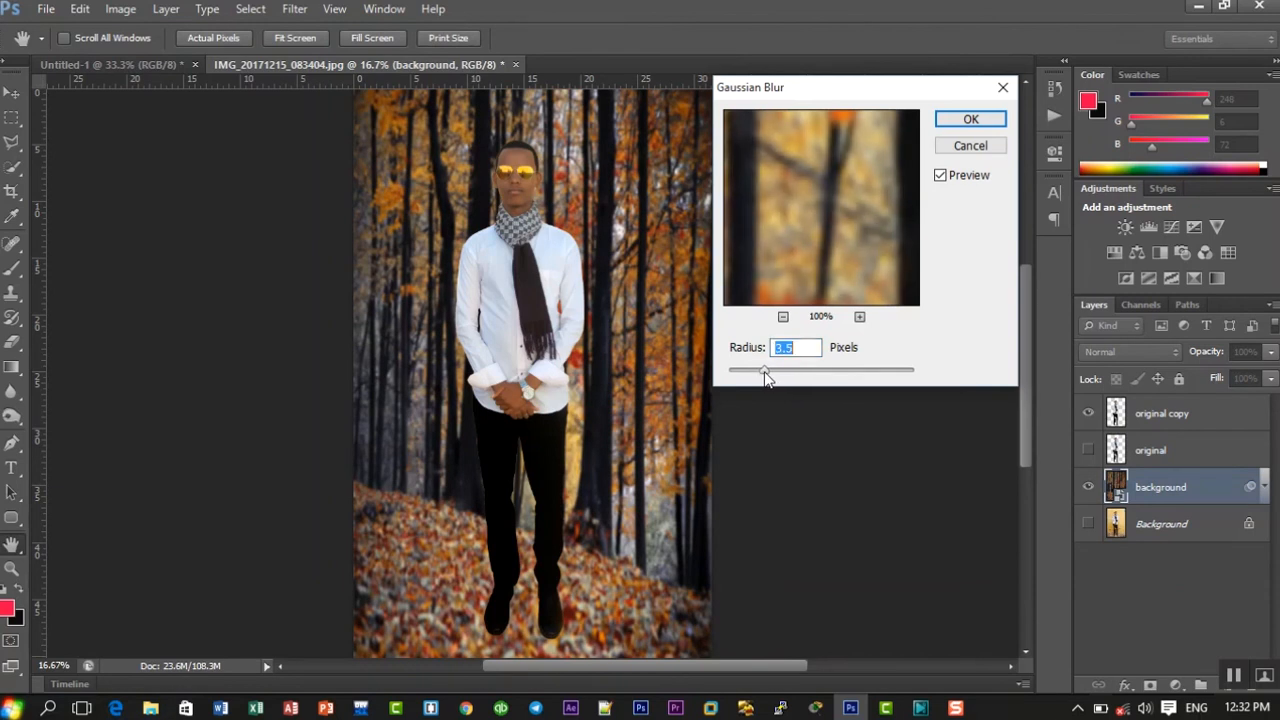
pyautogui.click(971, 119)
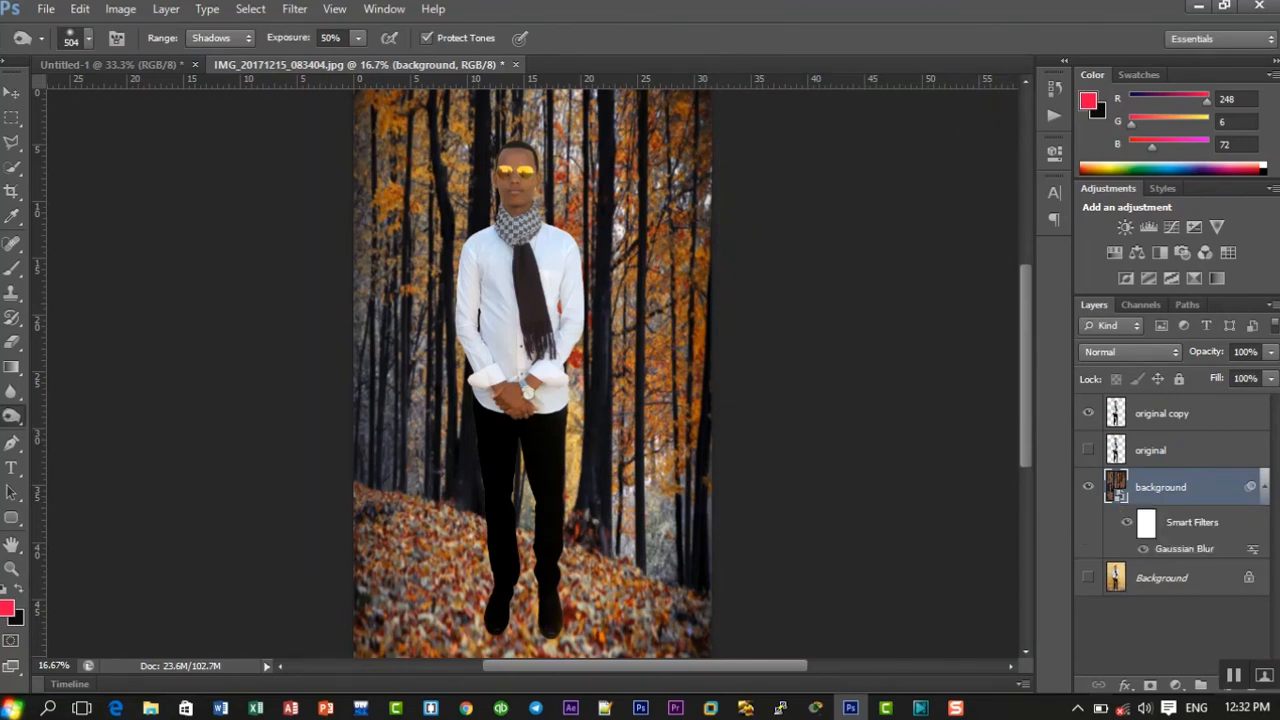
# - Add a Selective Color adjustment layer directly above the original copy layer
pyautogui.click(12, 92)
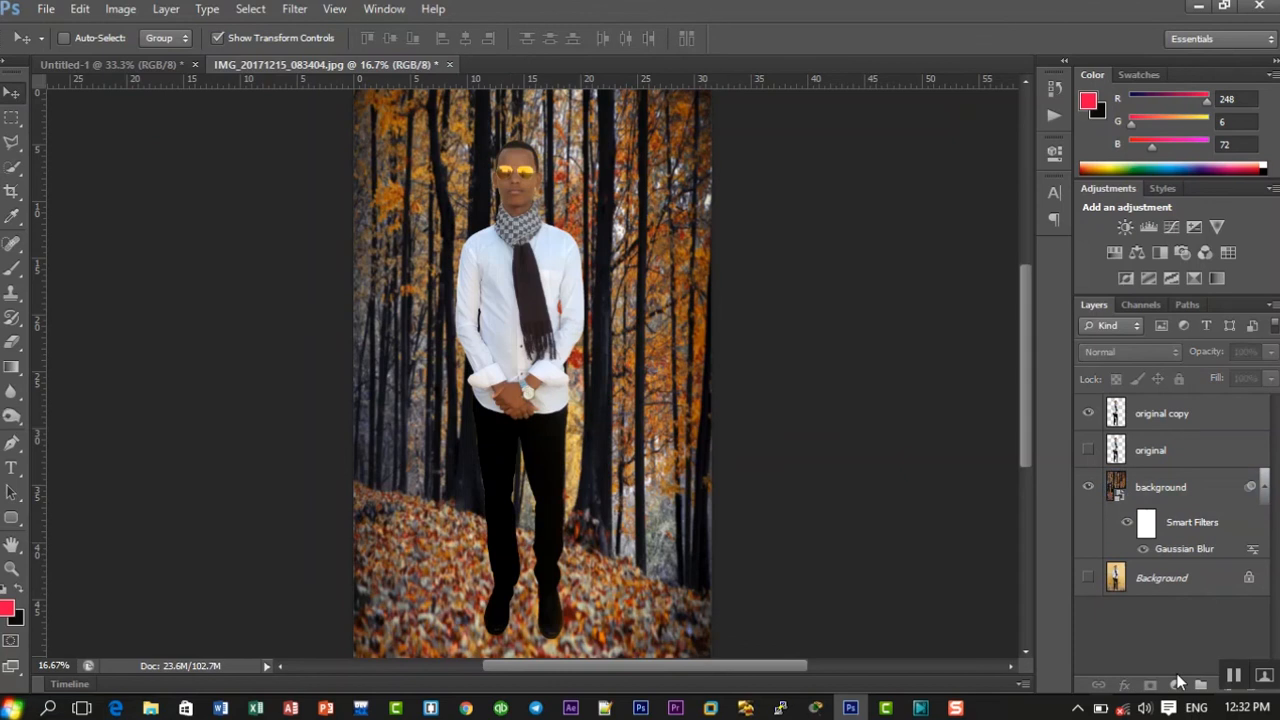
pyautogui.click(1176, 686)
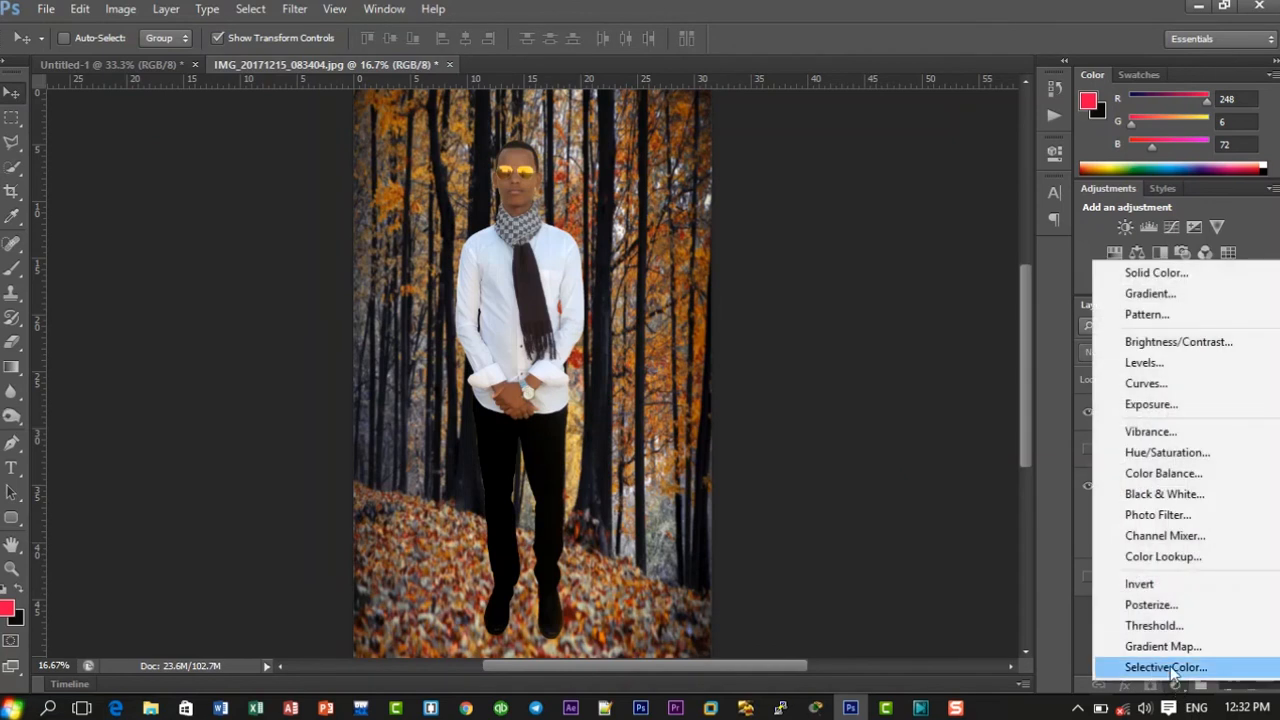
pyautogui.click(898, 545)
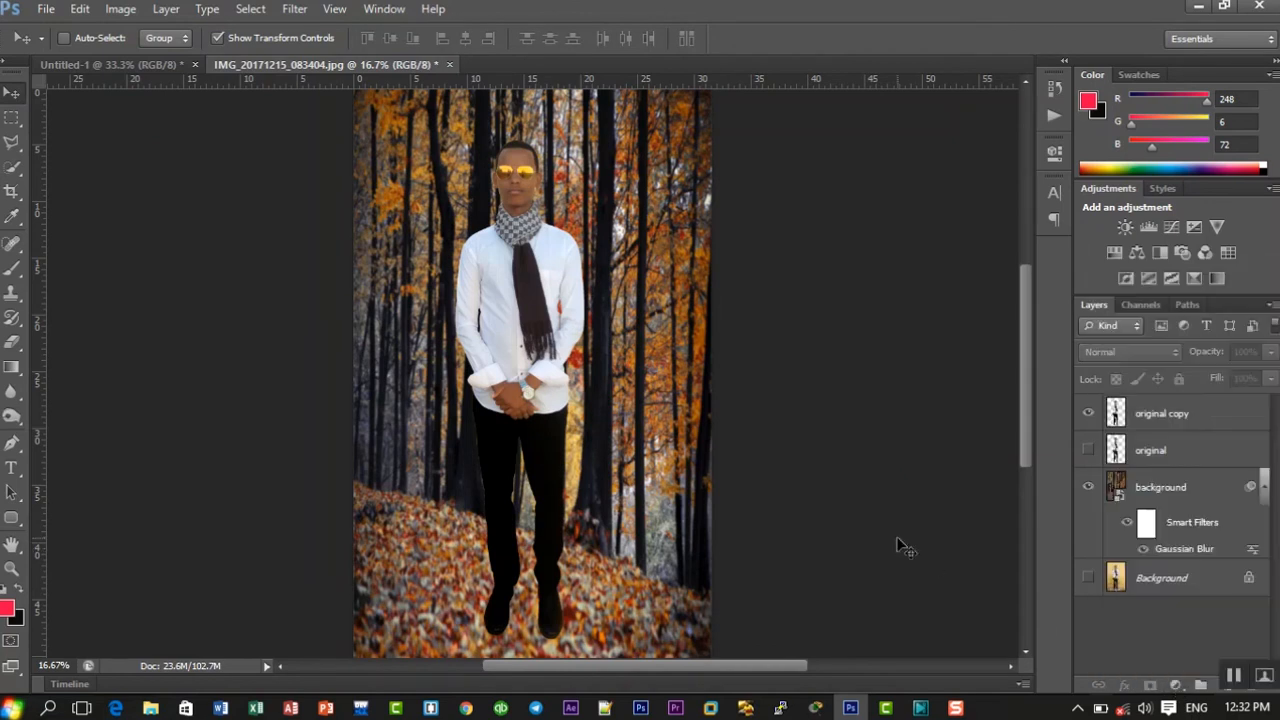
pyautogui.click(1195, 426)
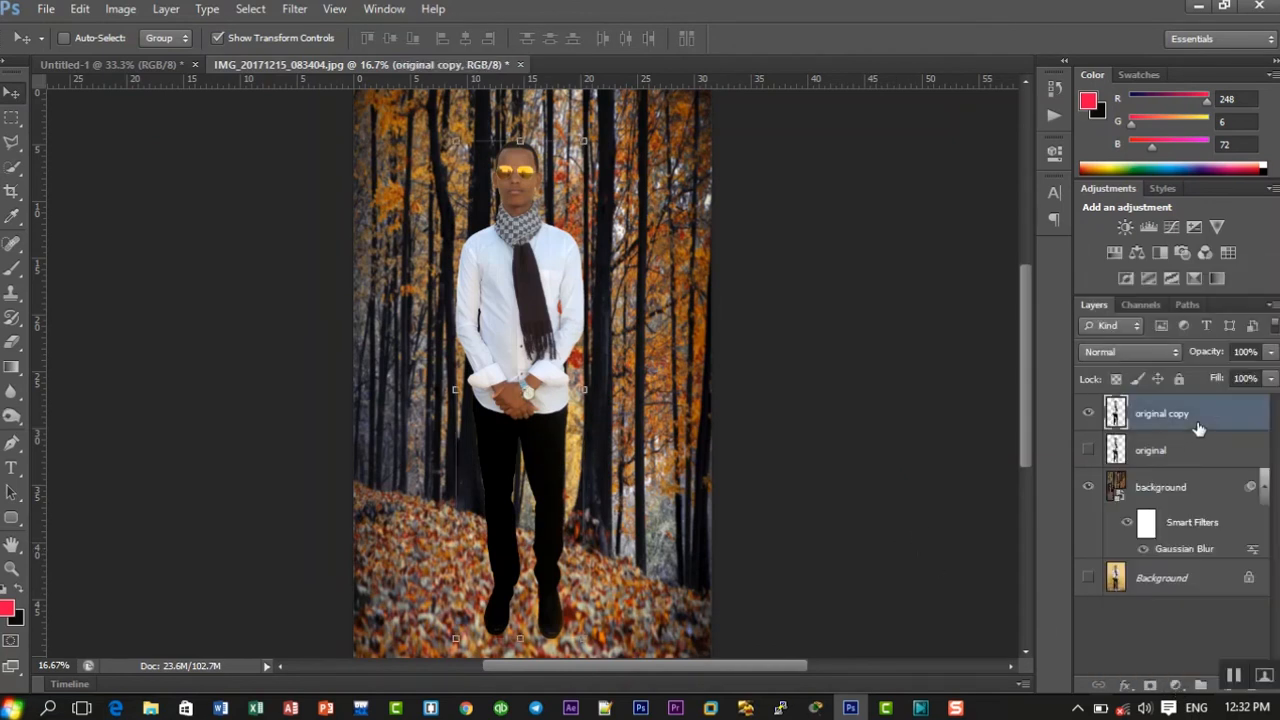
pyautogui.click(1177, 687)
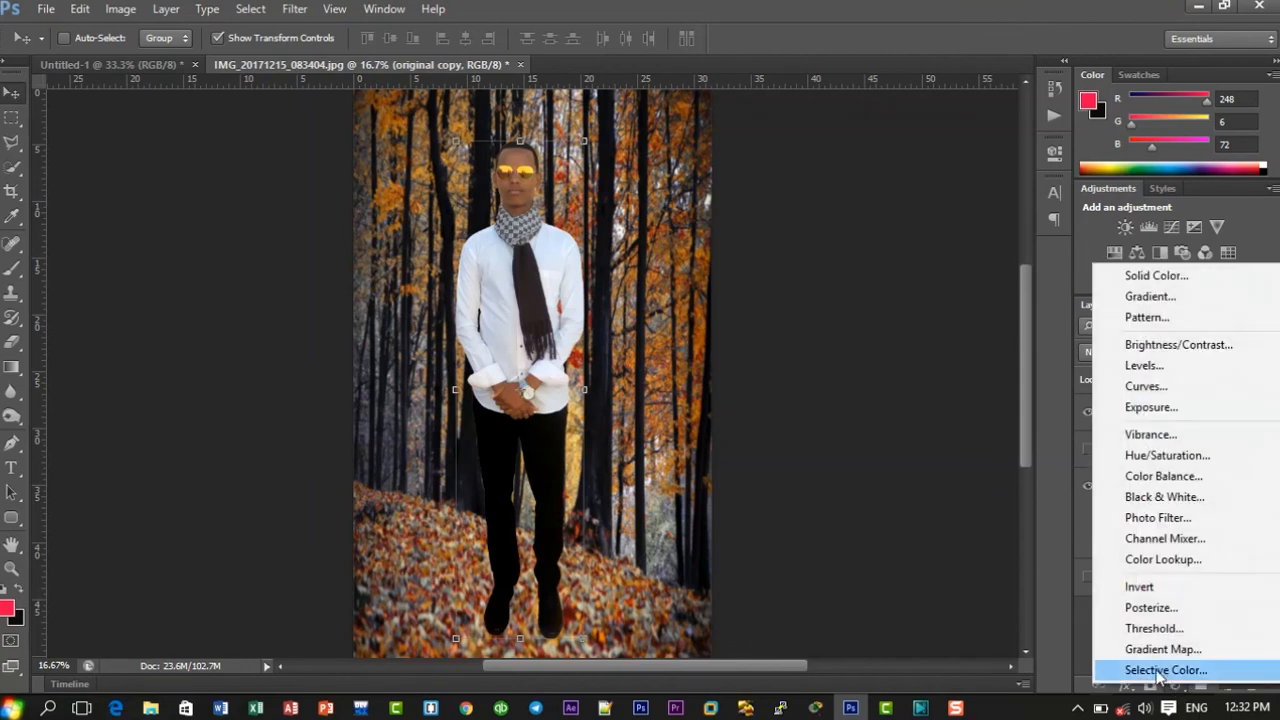
pyautogui.click(1168, 672)
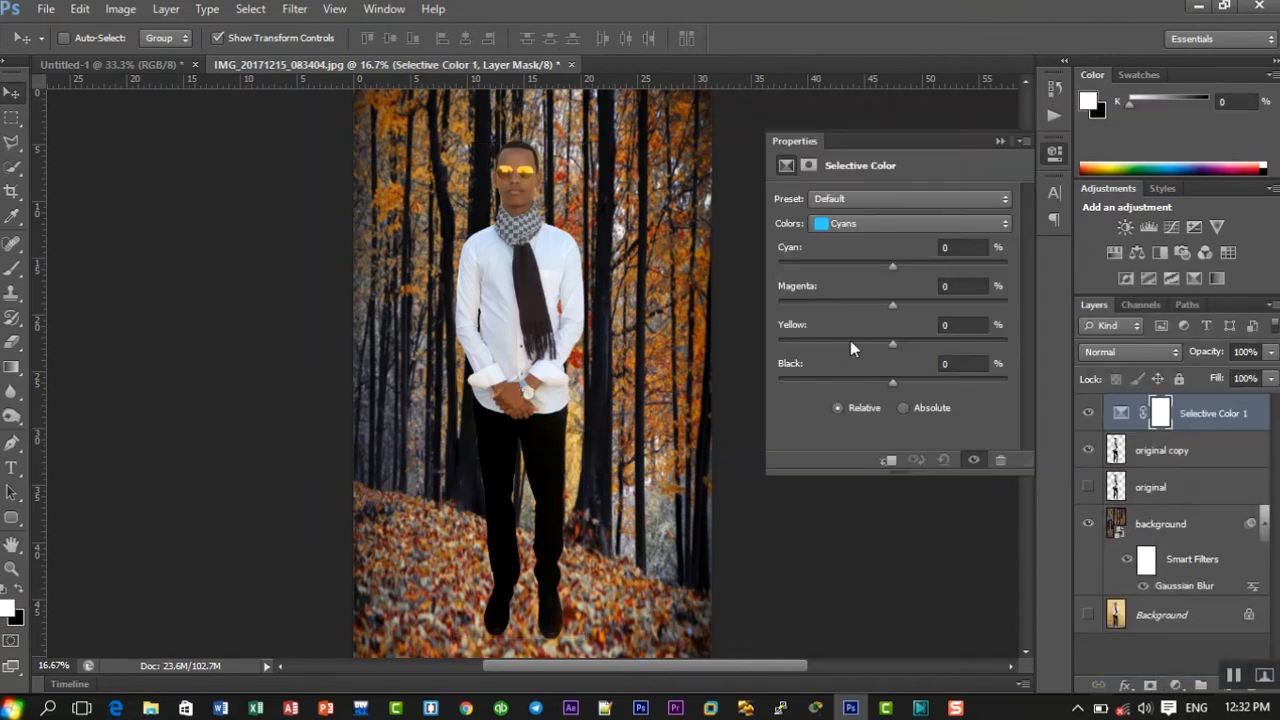
# - For the Cyans in the Selective Color adjustment, set Cyan to +16%, Magenta to -6% and Black to +20%
pyautogui.moveTo(892, 263); pyautogui.dragTo(887, 305)
pyautogui.hotkey('ctrl', '+')
pyautogui.hotkey('ctrl', '+')
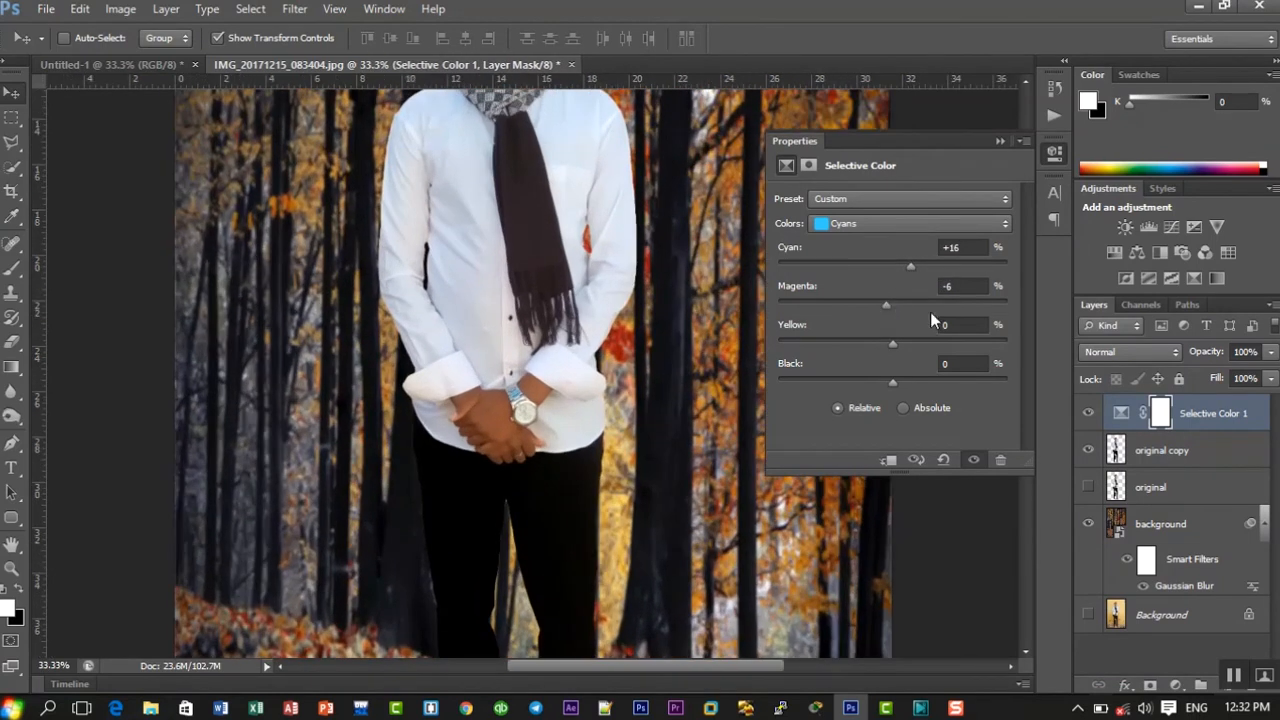
pyautogui.scroll(5, 1024, 86)
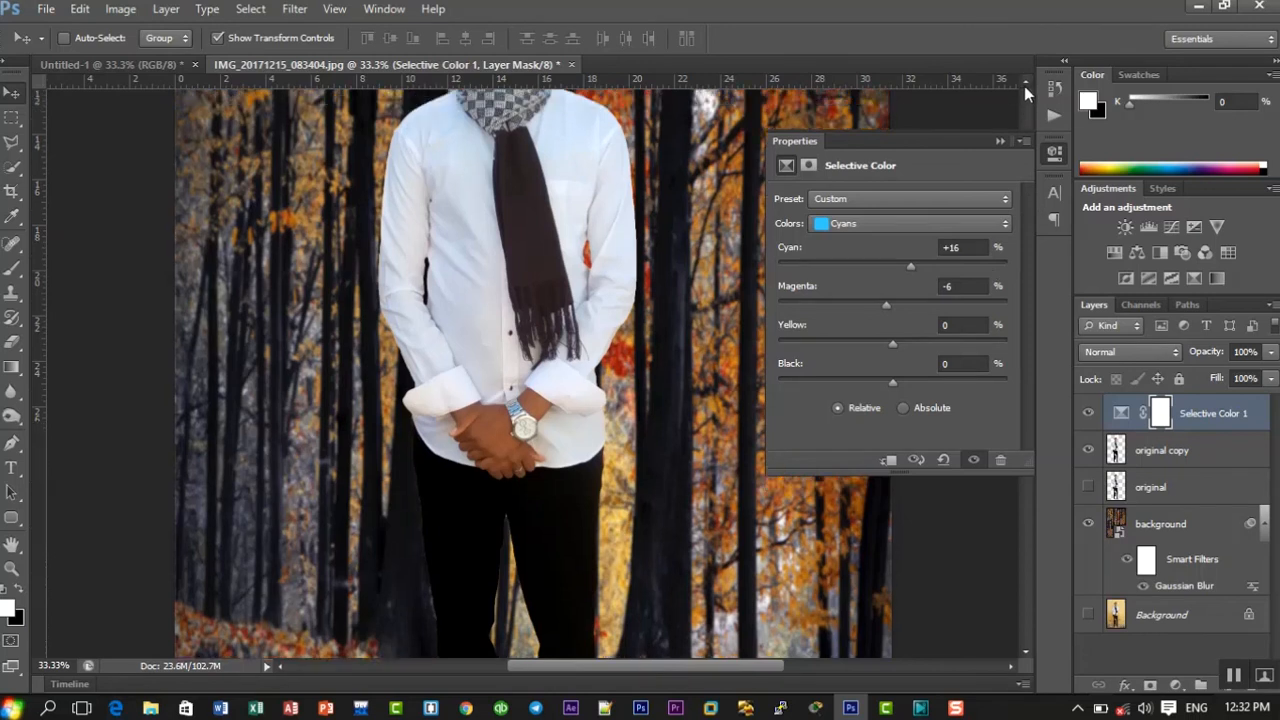
pyautogui.scroll(3, 1024, 86)
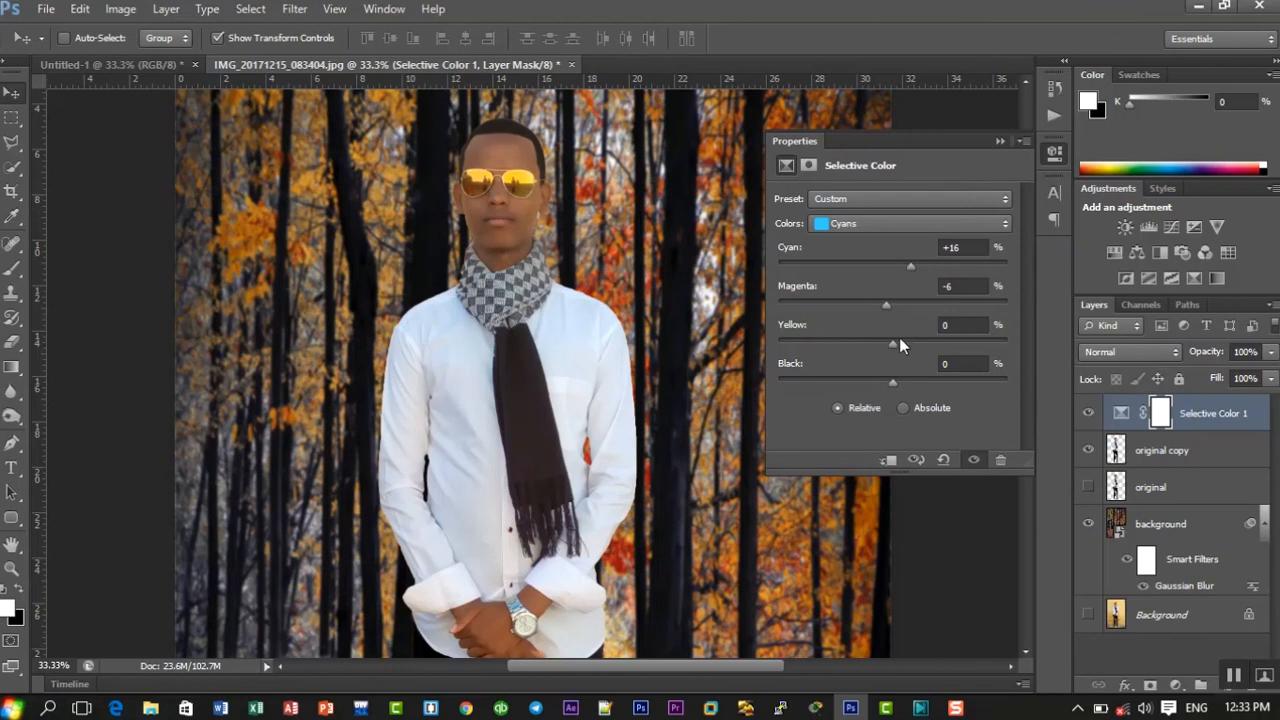
pyautogui.moveTo(894, 382); pyautogui.dragTo(915, 381)
# - For the Reds in the Selective Color adjustment, lower Cyan strongly and reduce Magenta slightly
pyautogui.click(861, 222)
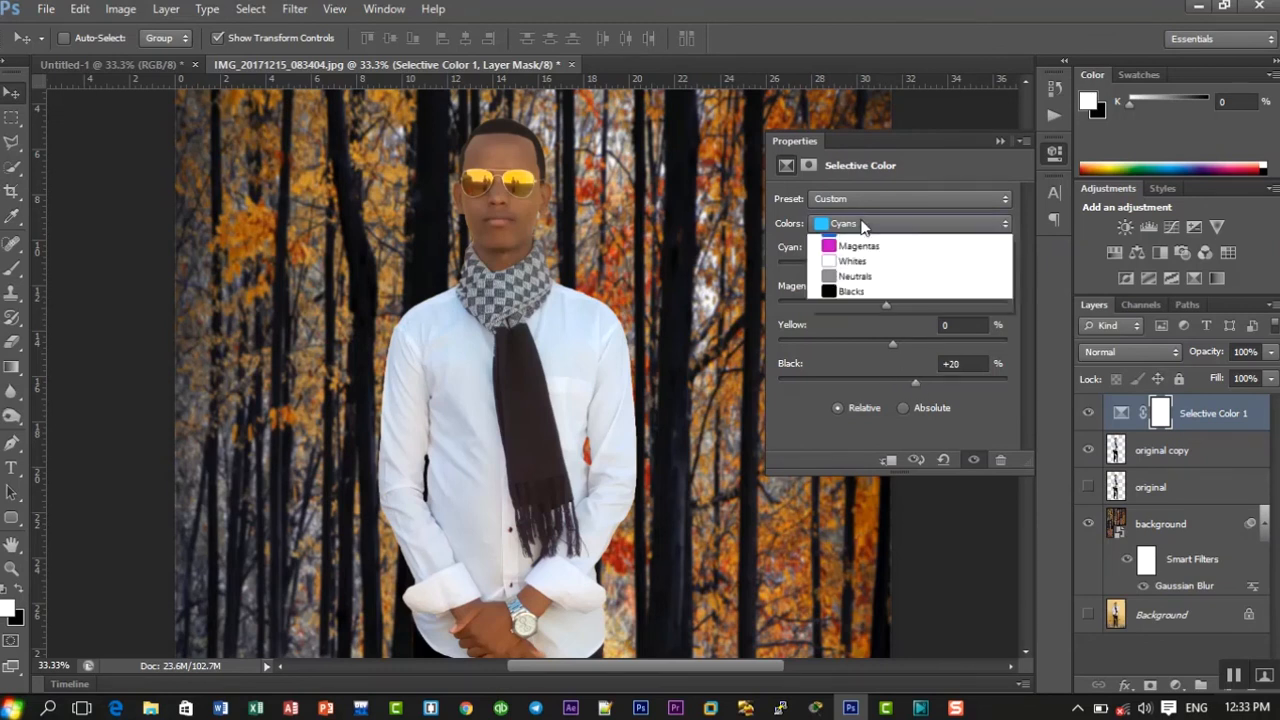
pyautogui.click(860, 244)
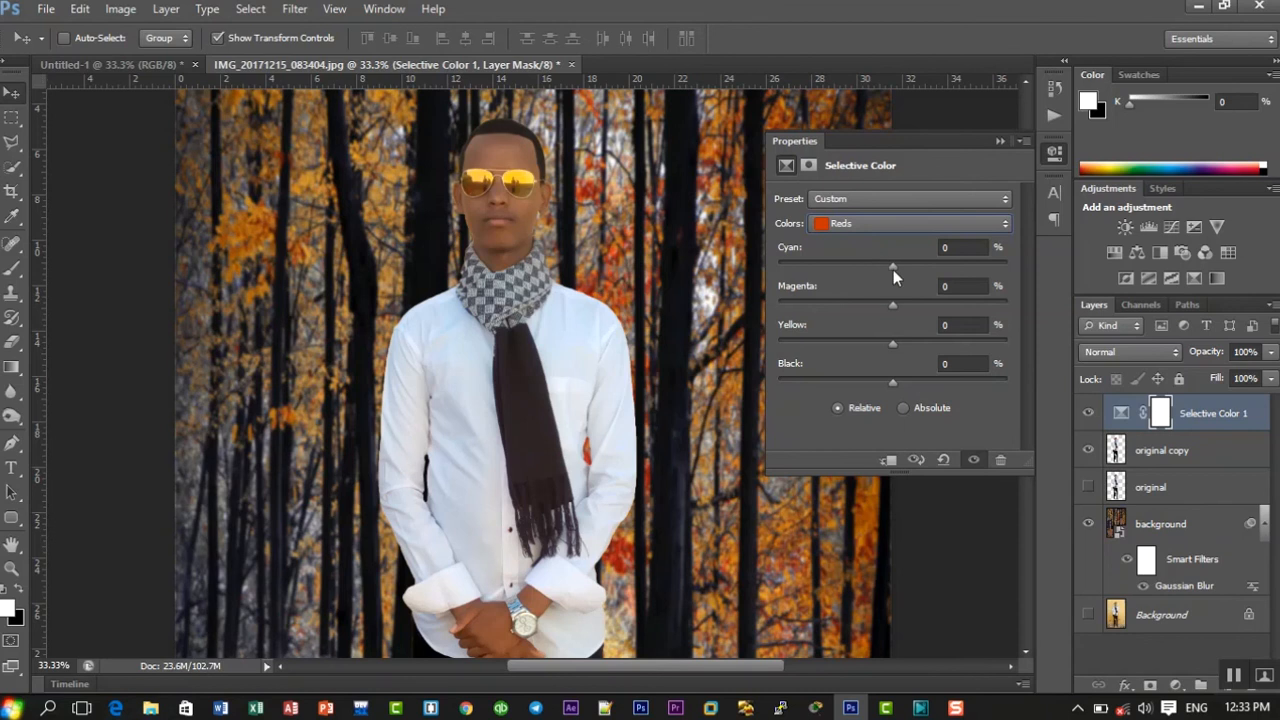
pyautogui.moveTo(893, 269); pyautogui.dragTo(781, 277)
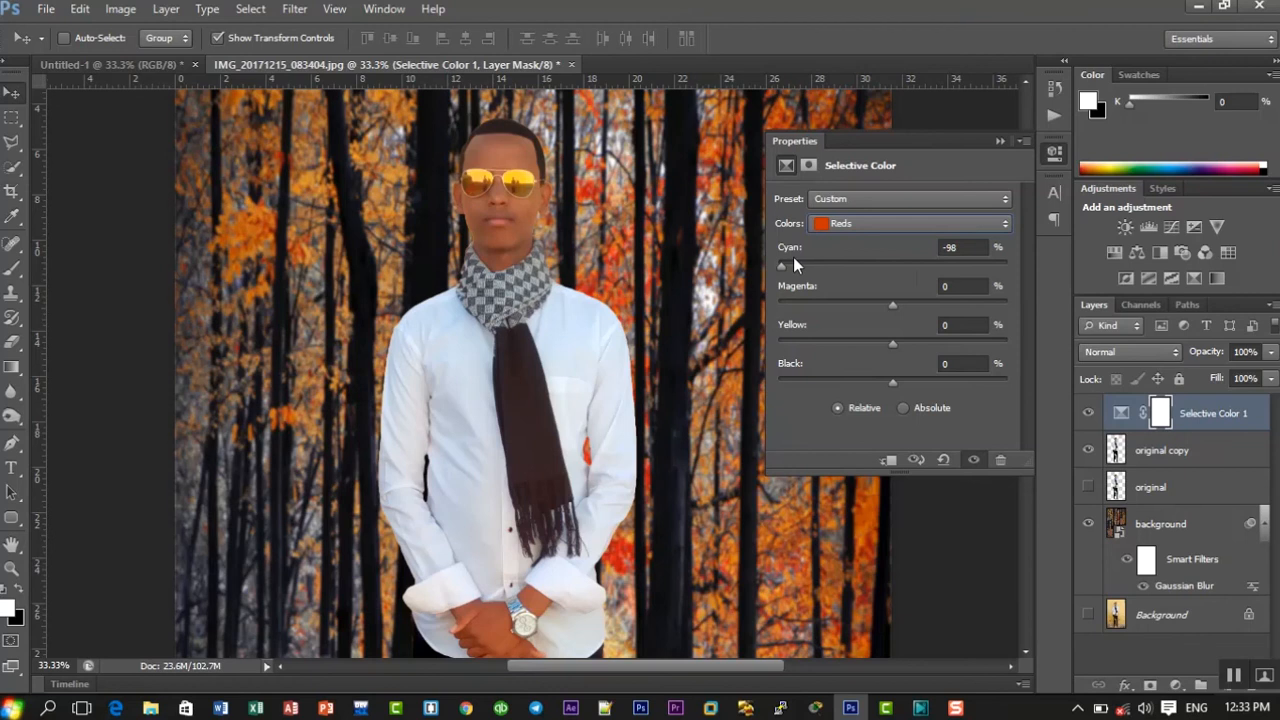
pyautogui.moveTo(776, 265); pyautogui.dragTo(816, 269)
pyautogui.moveTo(893, 305); pyautogui.dragTo(887, 305)
# - For the Whites in the Selective Color adjustment, set Black to -33%
pyautogui.click(885, 224)
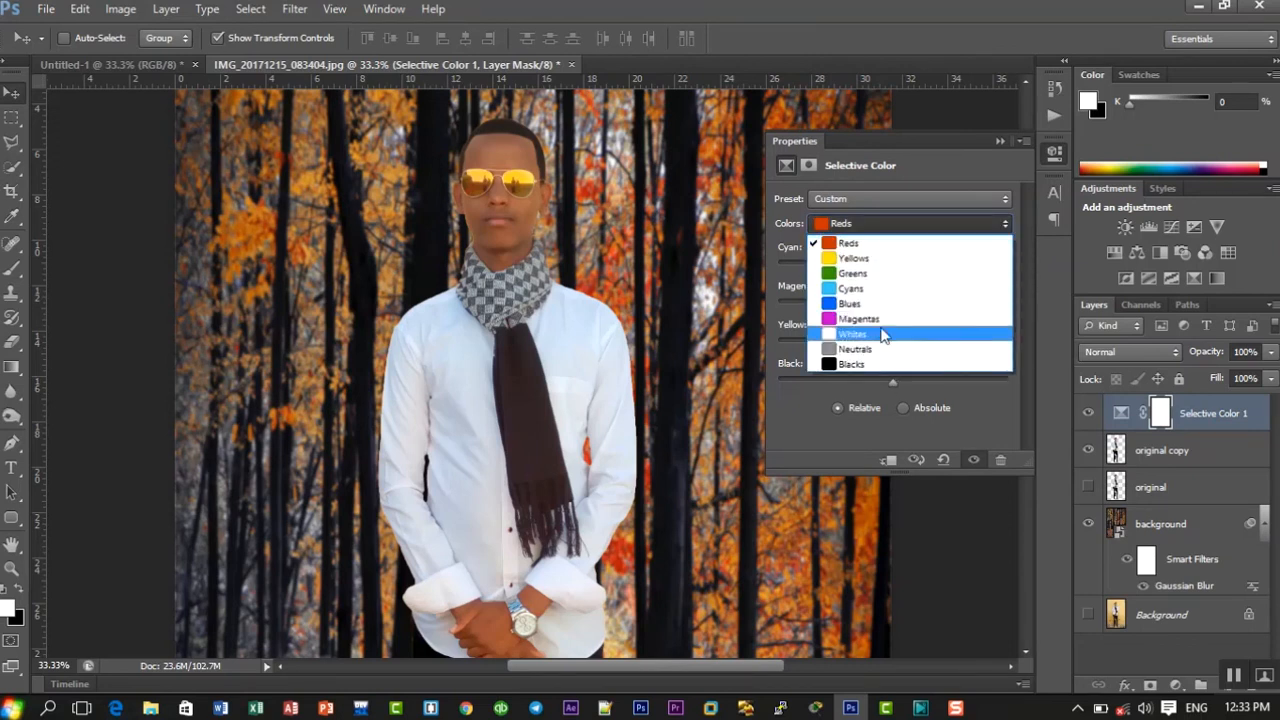
pyautogui.click(883, 334)
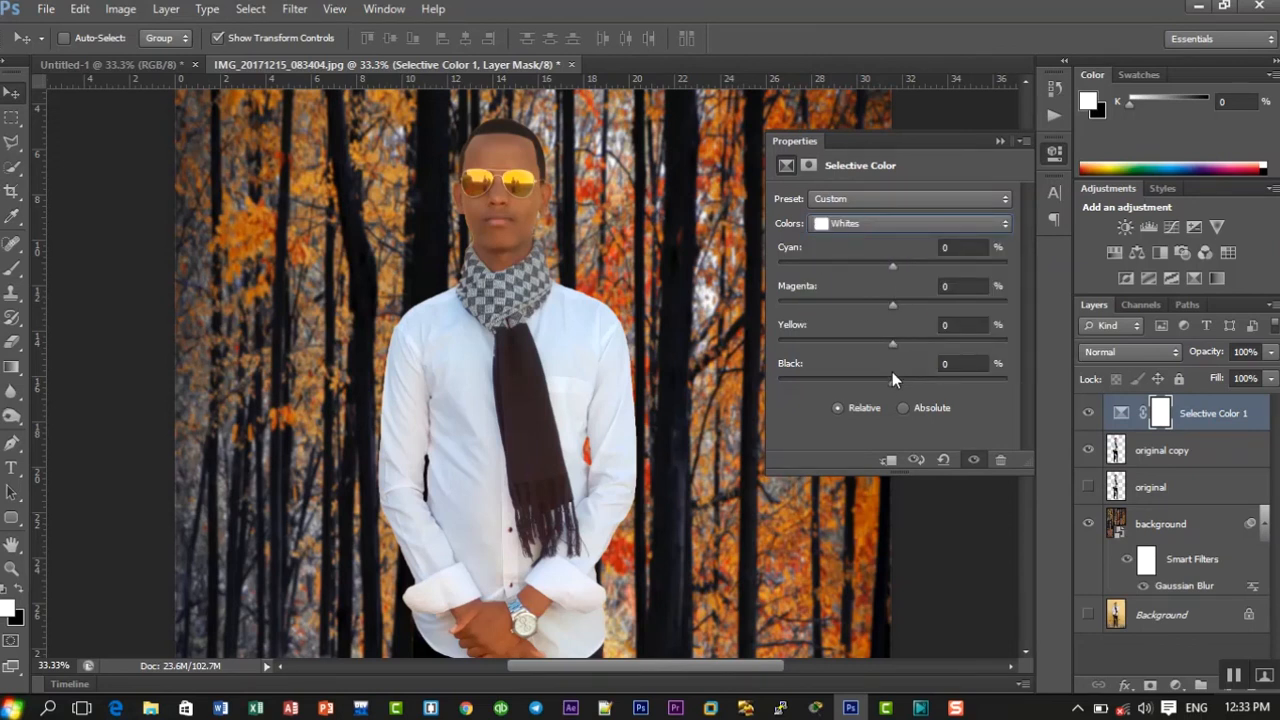
pyautogui.moveTo(892, 378); pyautogui.dragTo(855, 387)
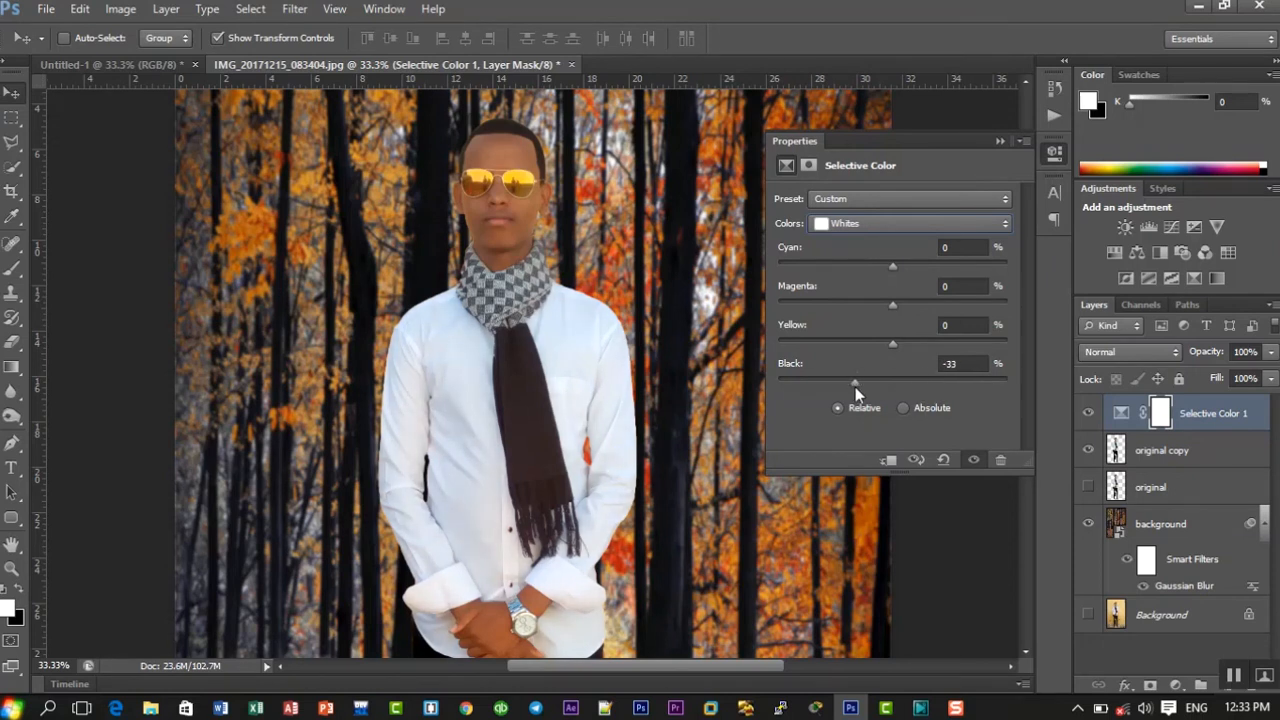
# - For the Blacks in the Selective Color adjustment, set Black to +11% and collapse the adjustment's settings
pyautogui.click(914, 222)
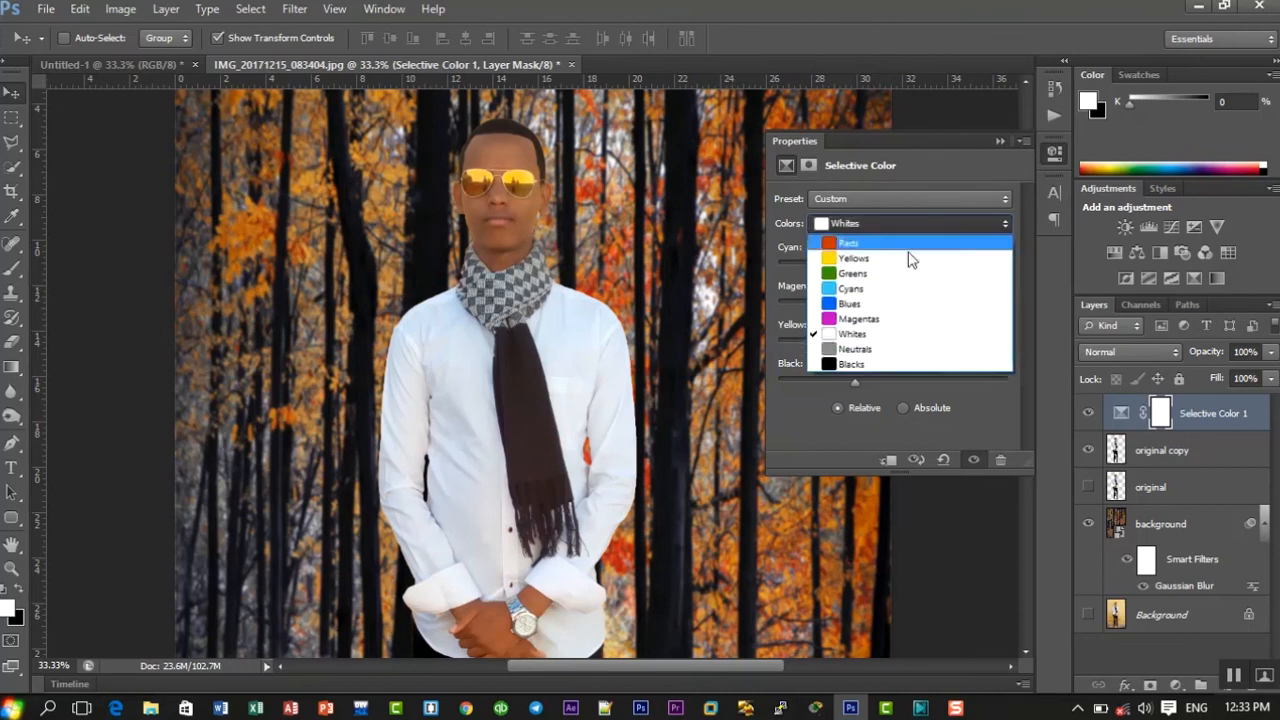
pyautogui.click(881, 365)
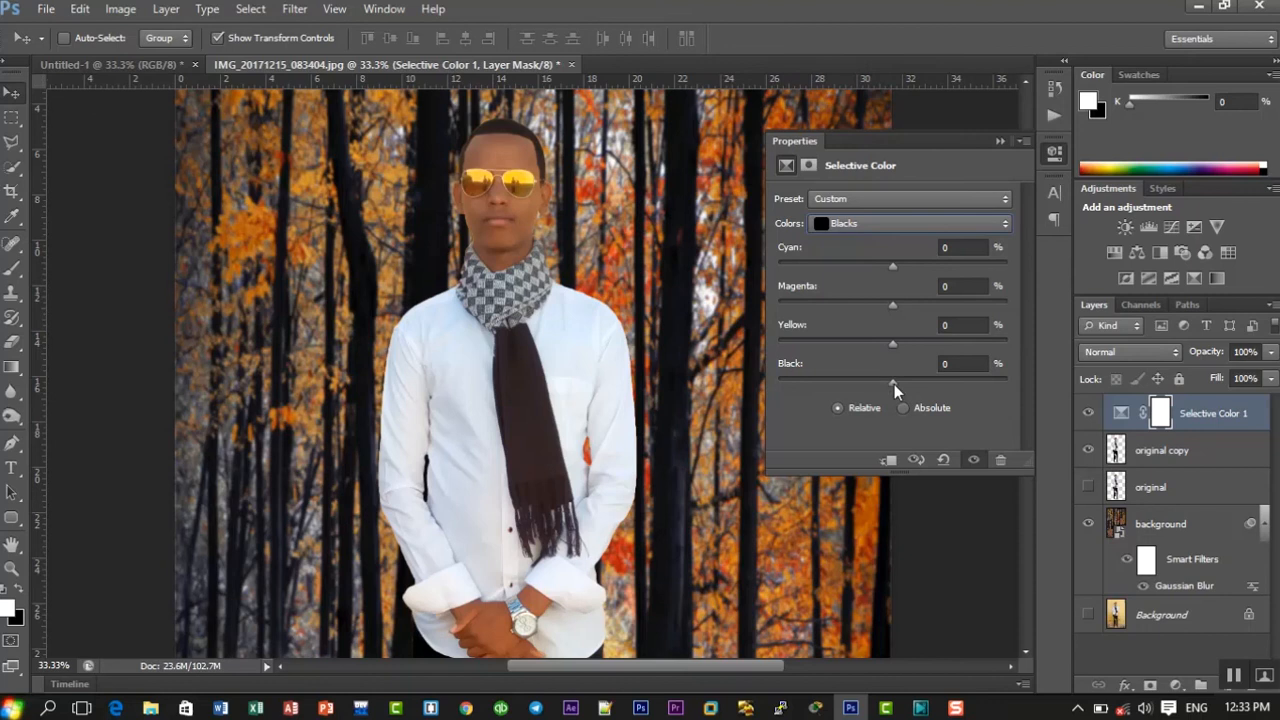
pyautogui.moveTo(894, 384); pyautogui.dragTo(911, 386)
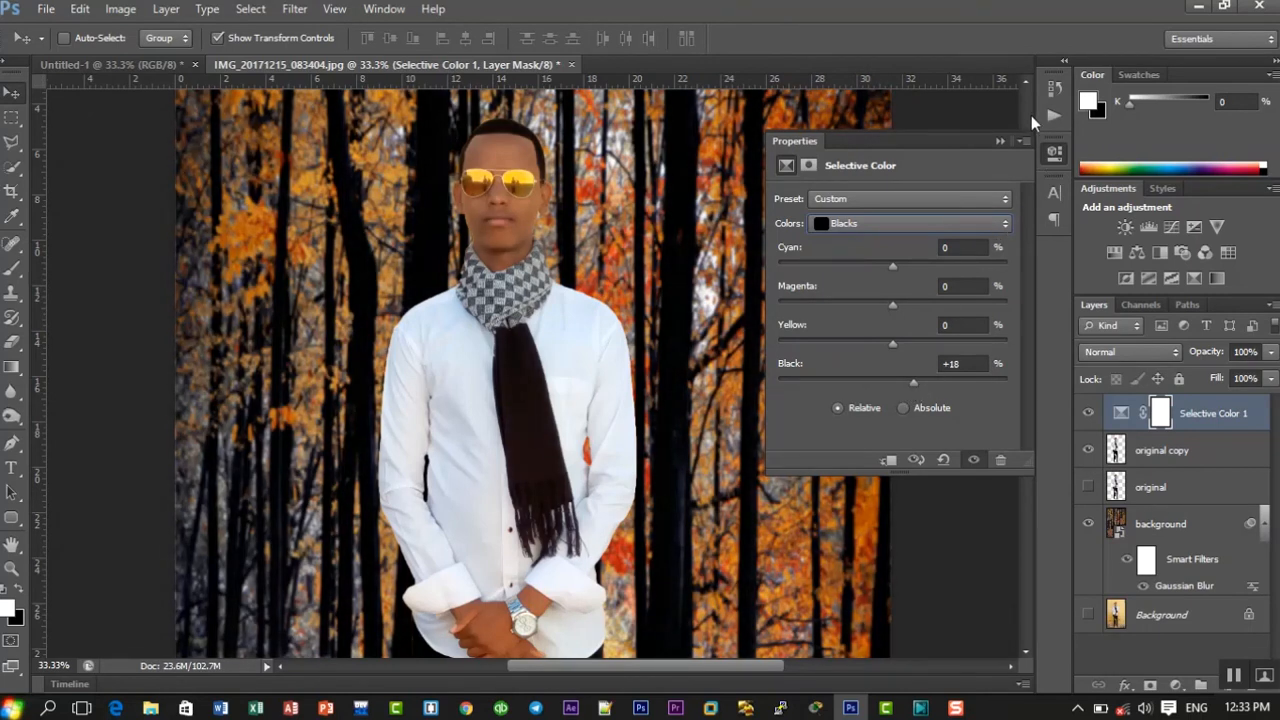
pyautogui.hotkey('ctrl', '-')
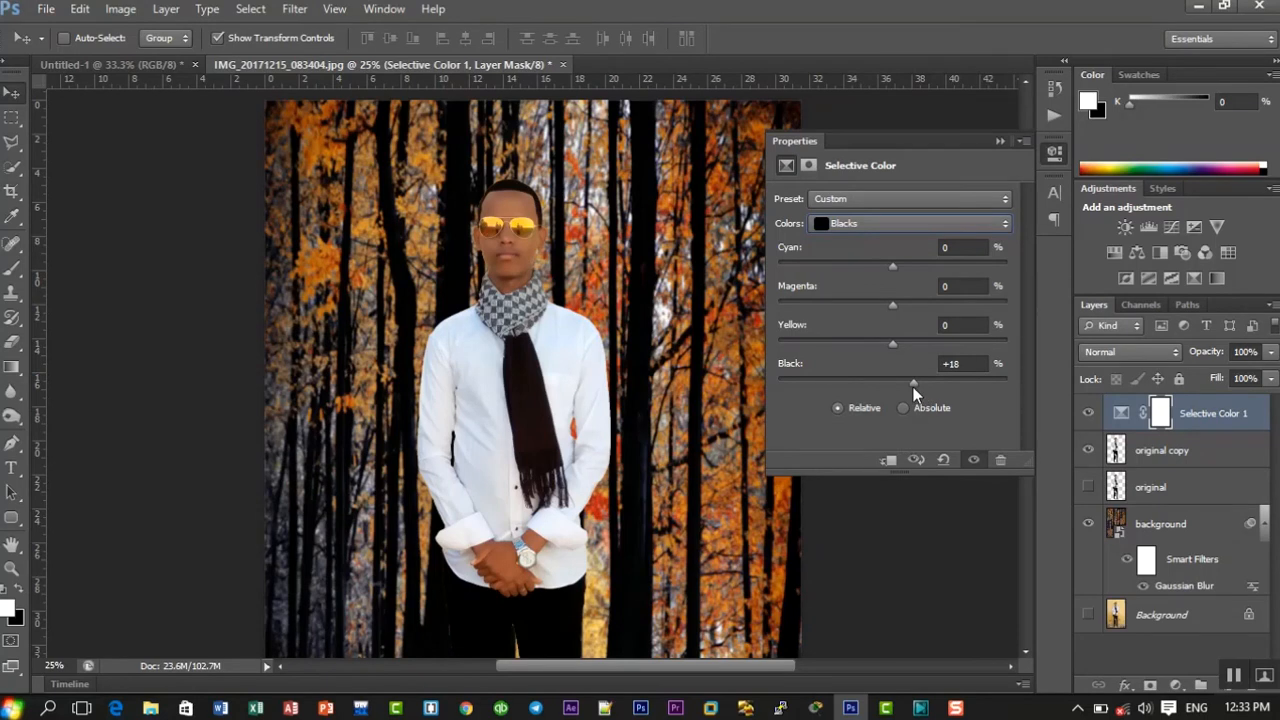
pyautogui.moveTo(913, 387); pyautogui.dragTo(910, 387)
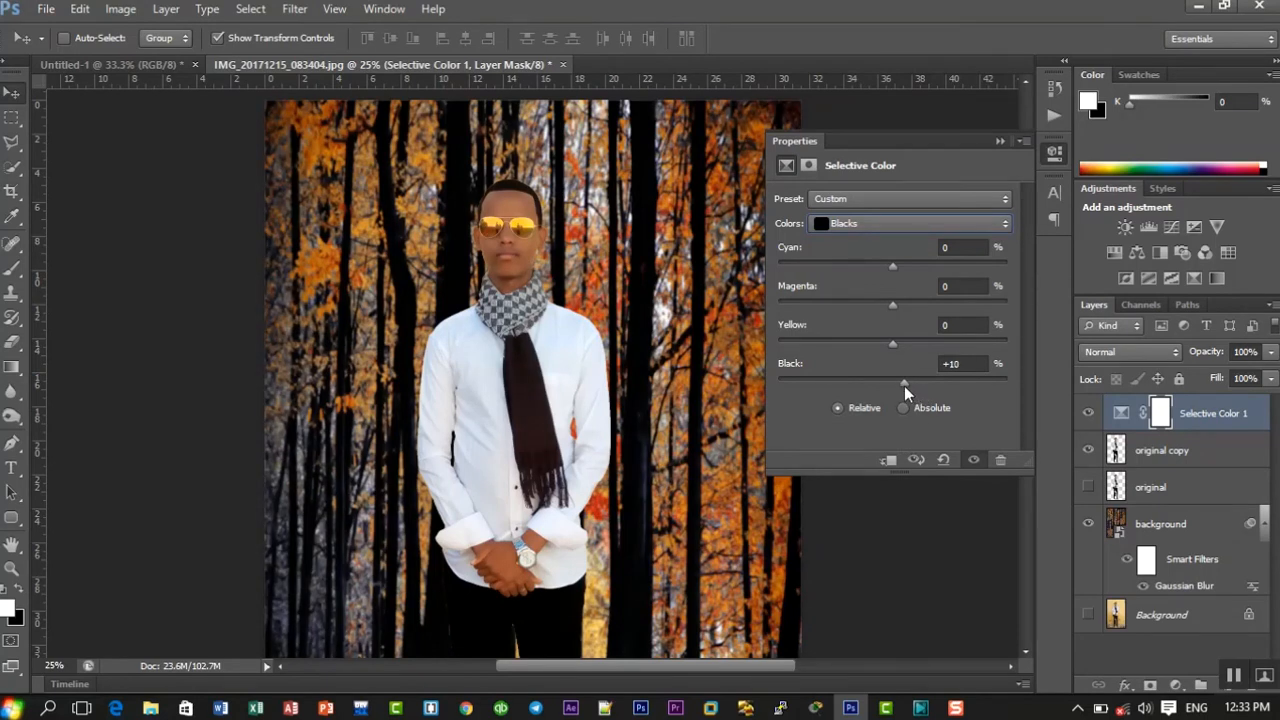
pyautogui.moveTo(910, 384); pyautogui.dragTo(948, 383)
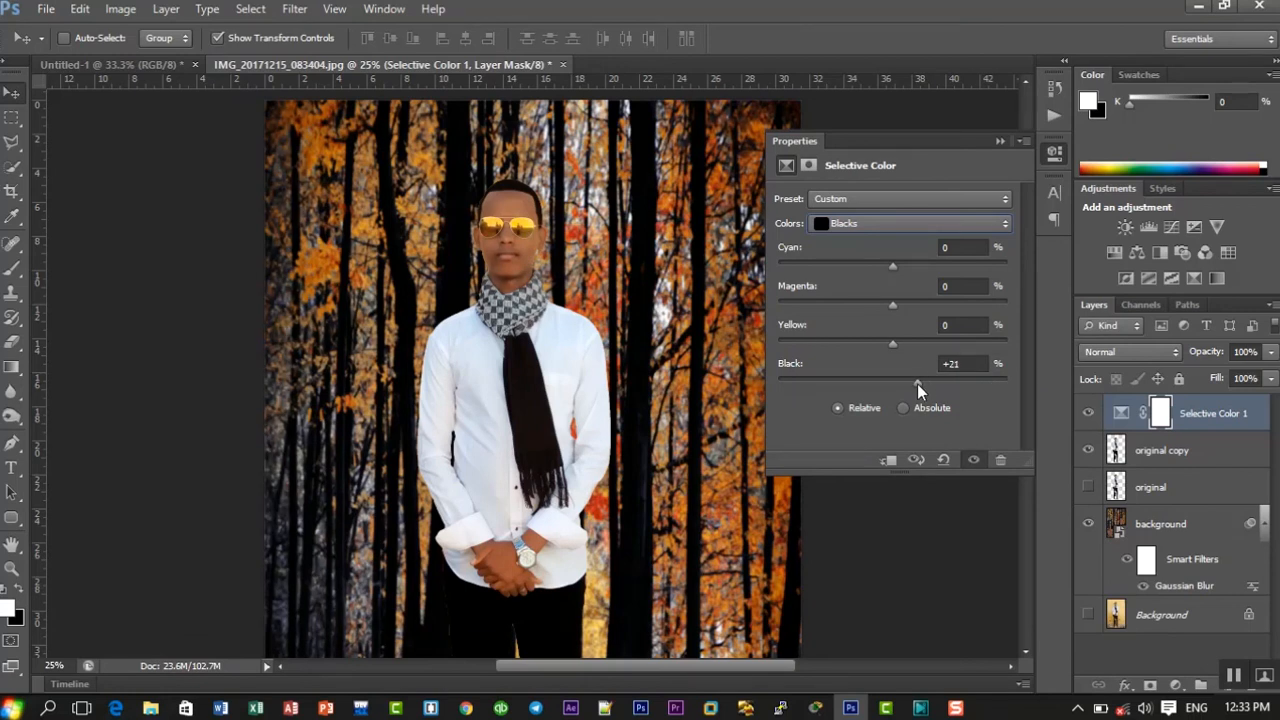
pyautogui.moveTo(913, 384); pyautogui.dragTo(905, 385)
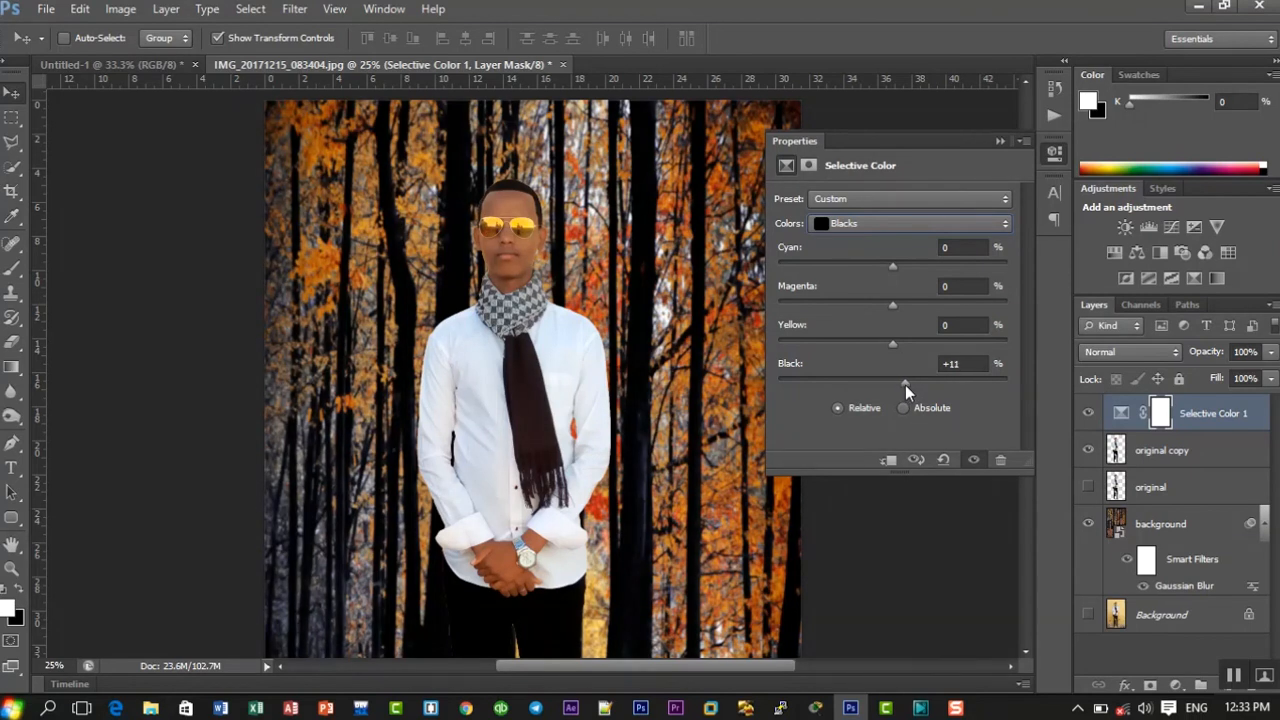
pyautogui.click(999, 141)
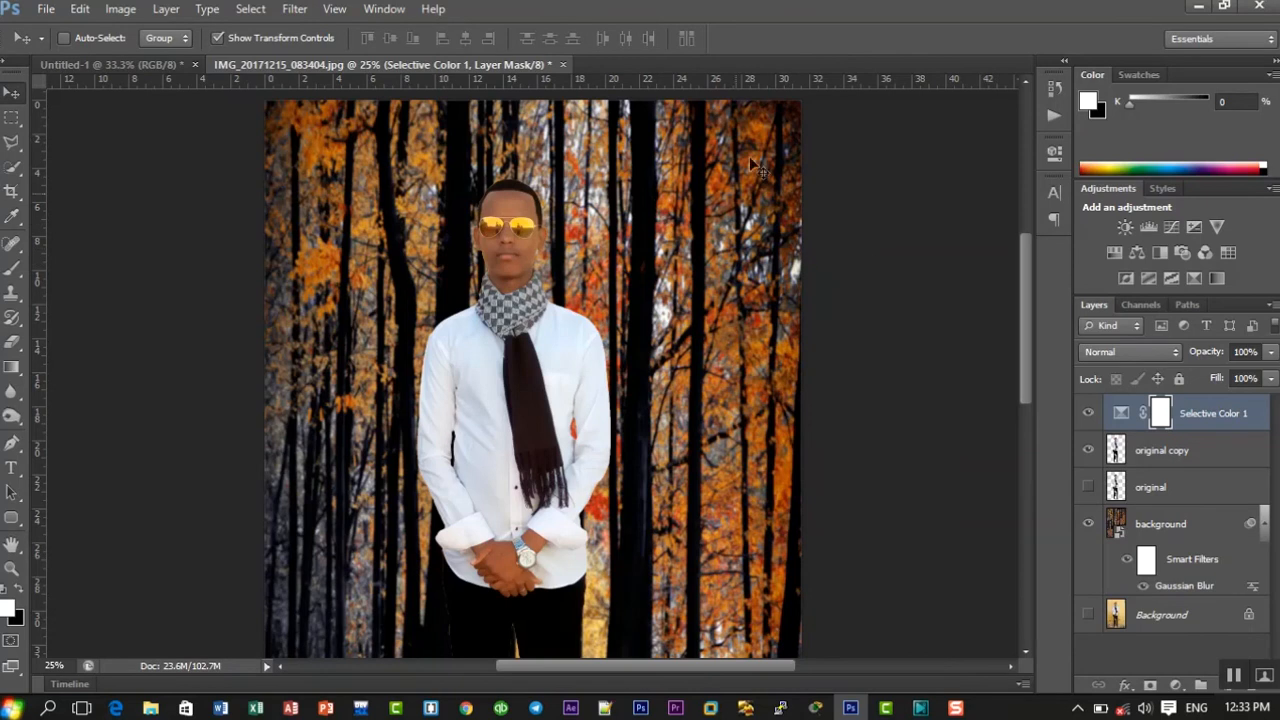
# - Save the composite to the Desktop as a PNG named "sawir la qurxiyey", with Smallest / Slow compression and no interlacing
pyautogui.click(48, 10)
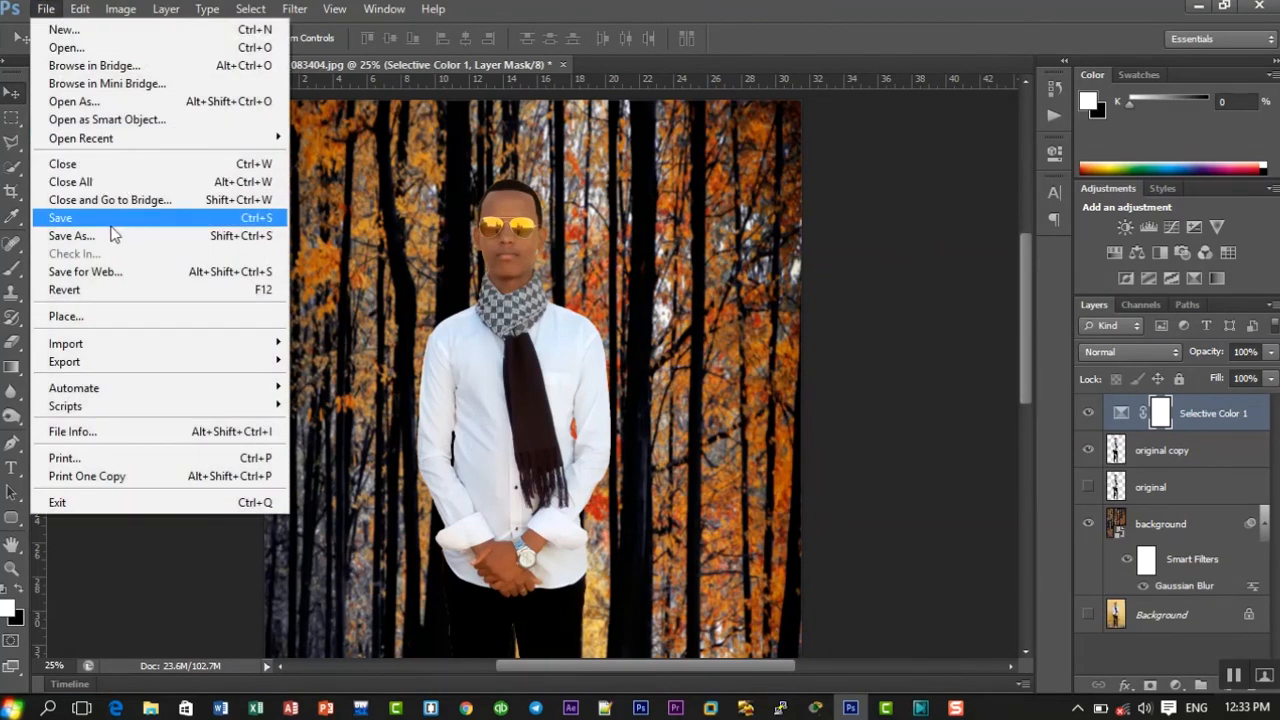
pyautogui.click(107, 218)
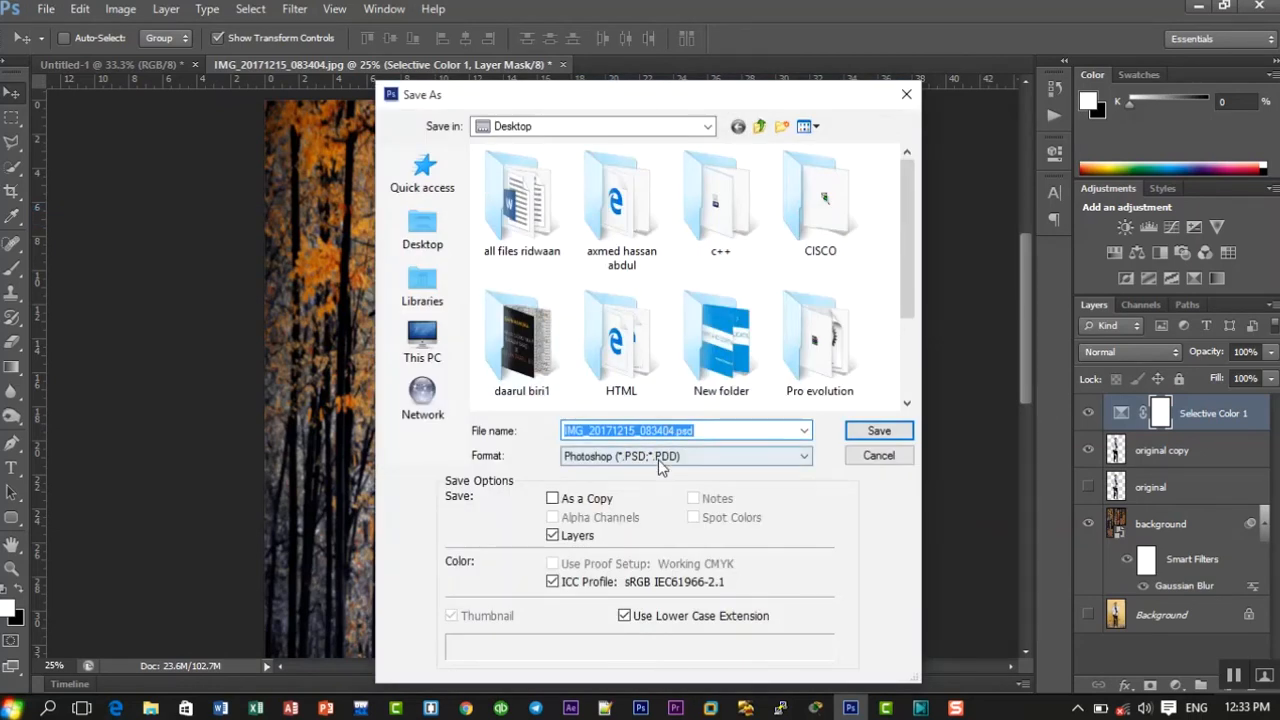
pyautogui.click(658, 459)
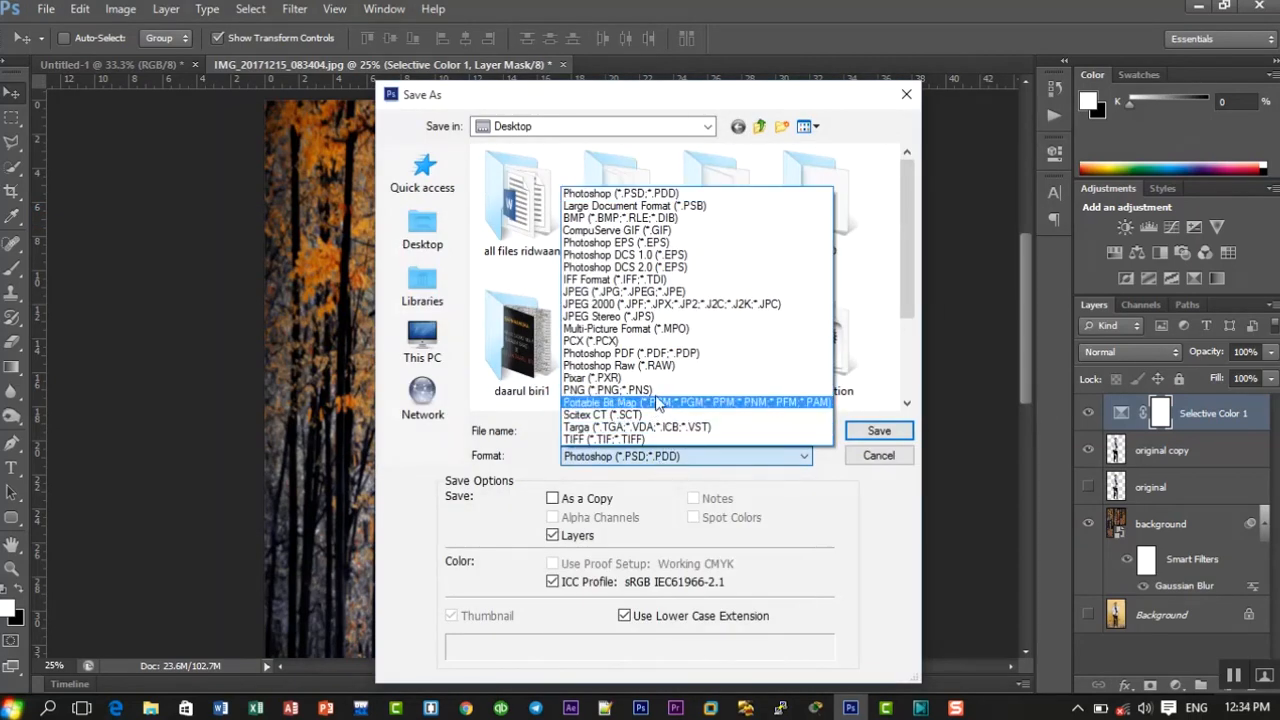
pyautogui.click(655, 390)
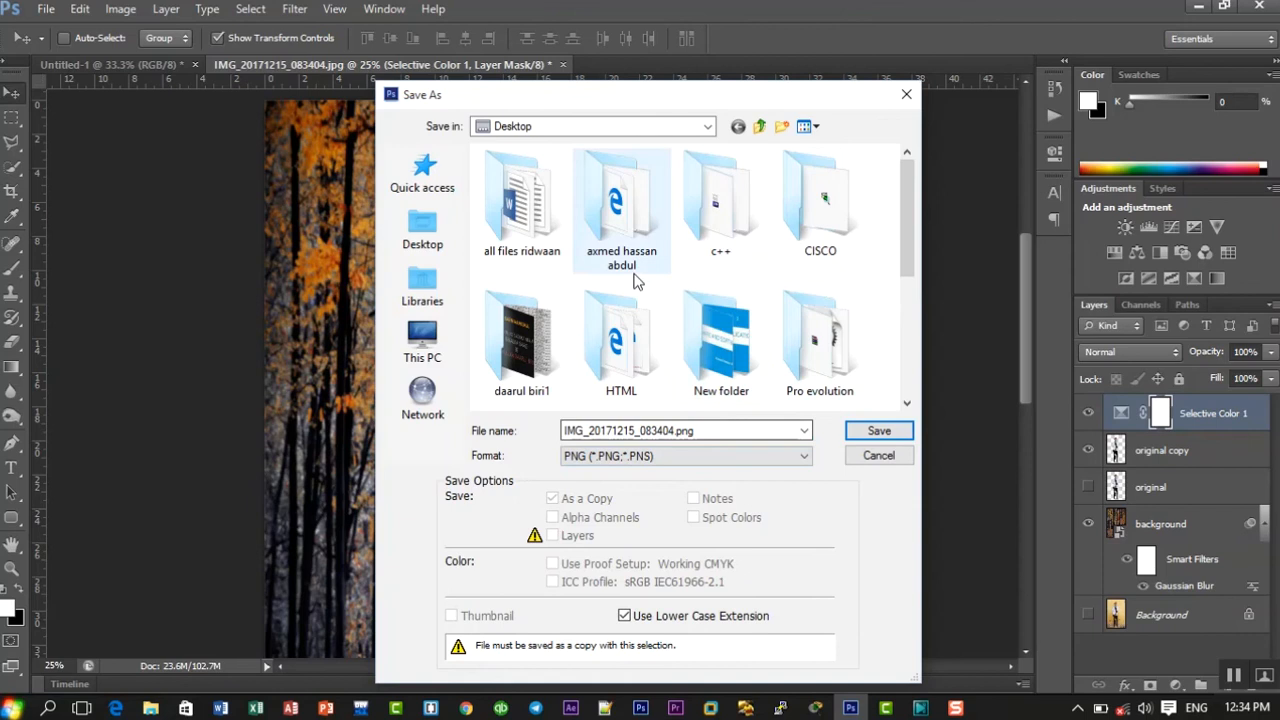
pyautogui.click(425, 232)
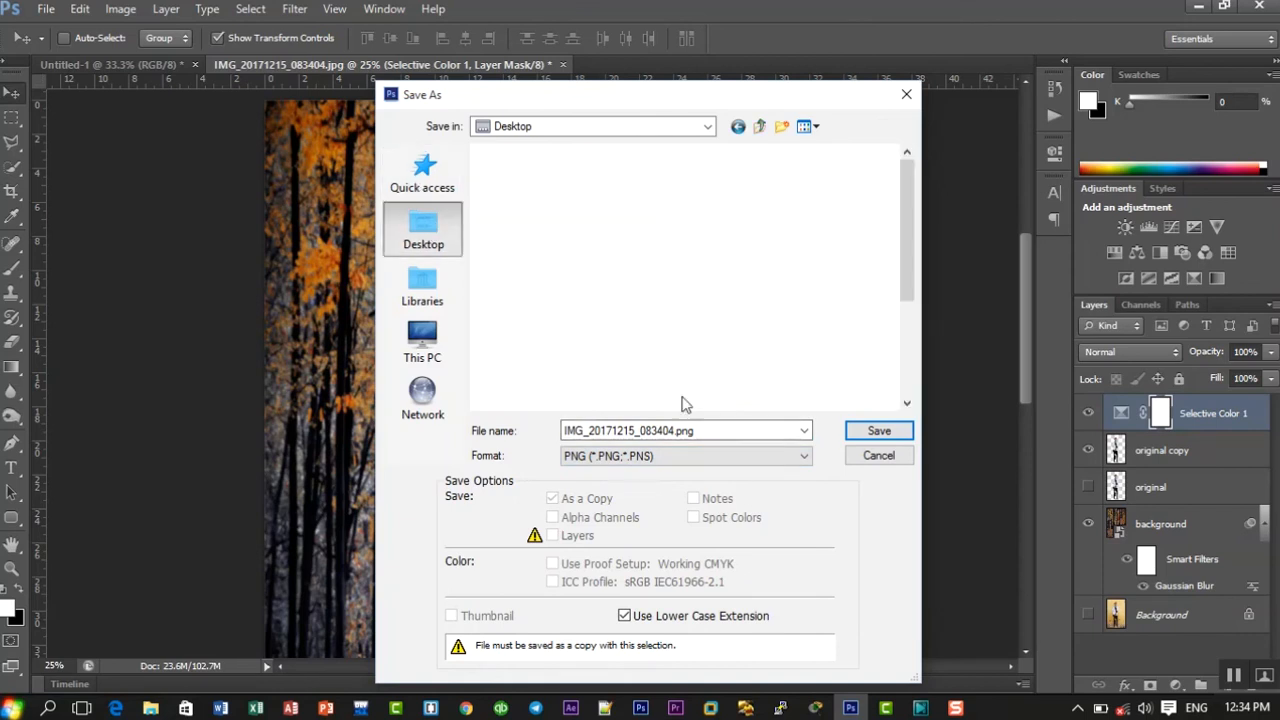
pyautogui.moveTo(711, 431); pyautogui.dragTo(531, 434)
pyautogui.write('s')
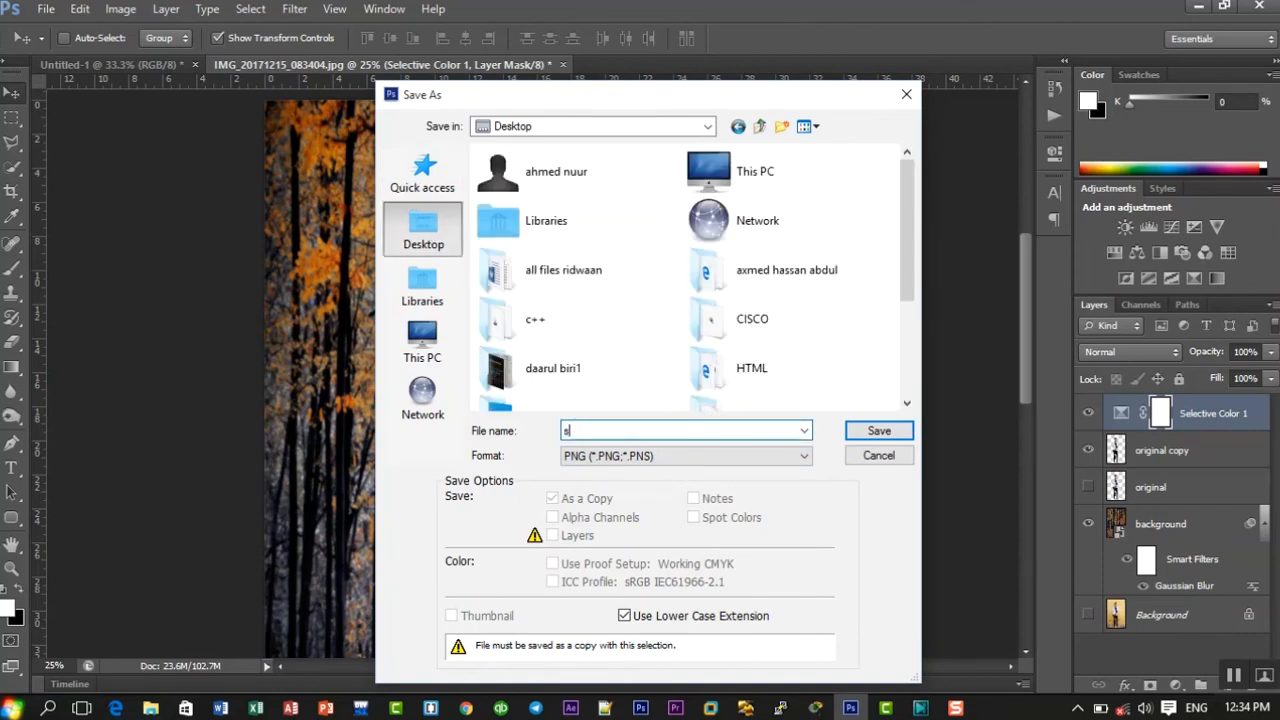
pyautogui.write('awir la qurxiyey')
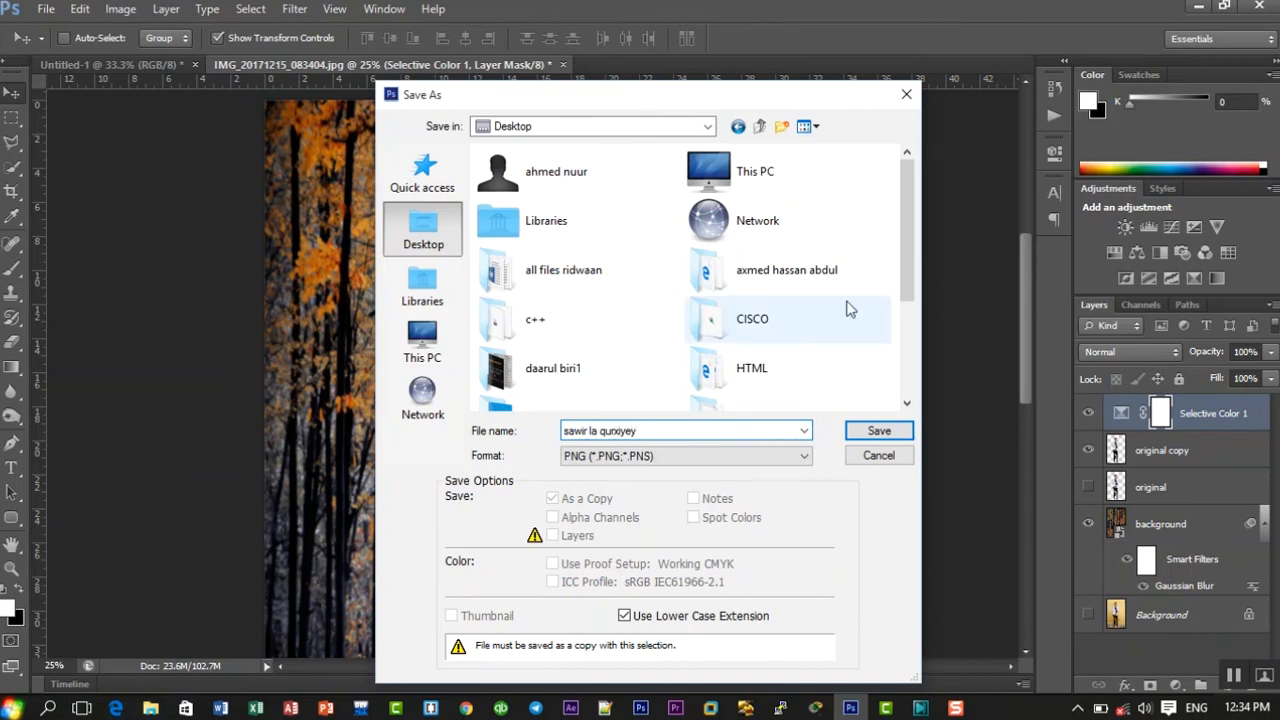
pyautogui.click(878, 430)
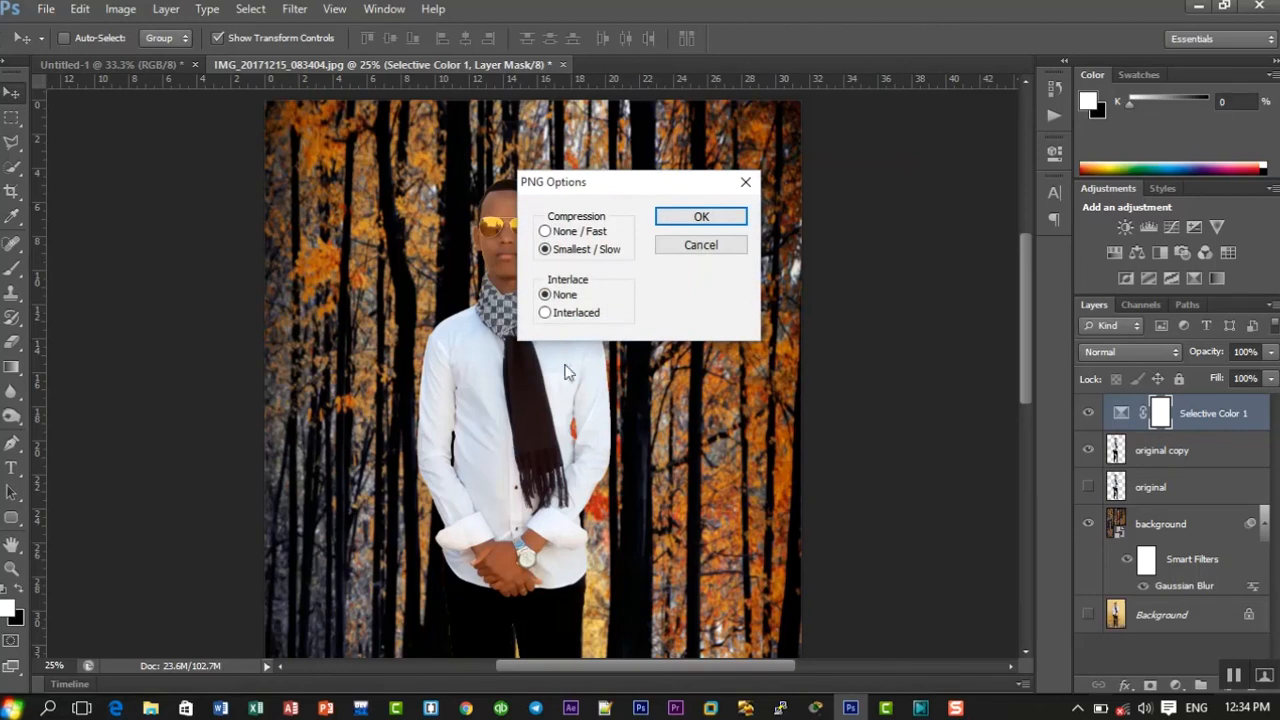
pyautogui.click(707, 214)
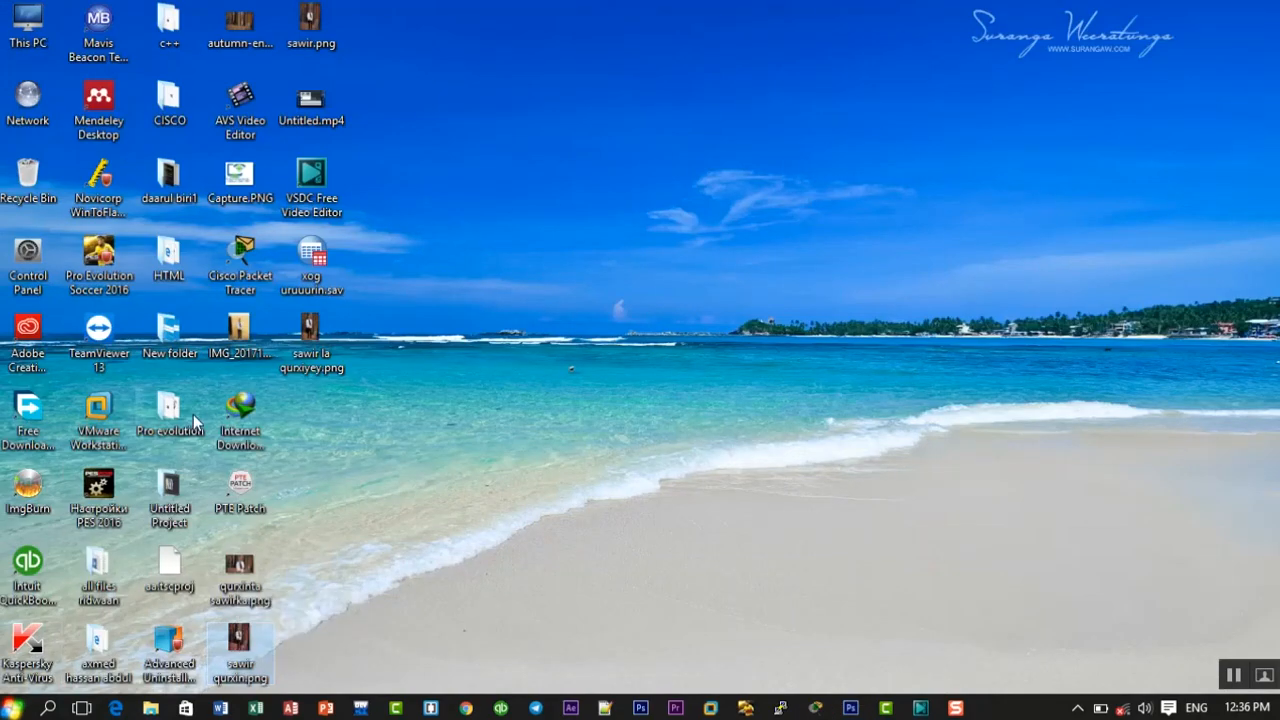
# - Open the exported "sawir la qurxiyey.png" from the desktop in Photos to view the finished picture
pyautogui.click(322, 338)
pyautogui.doubleClick(323, 336)
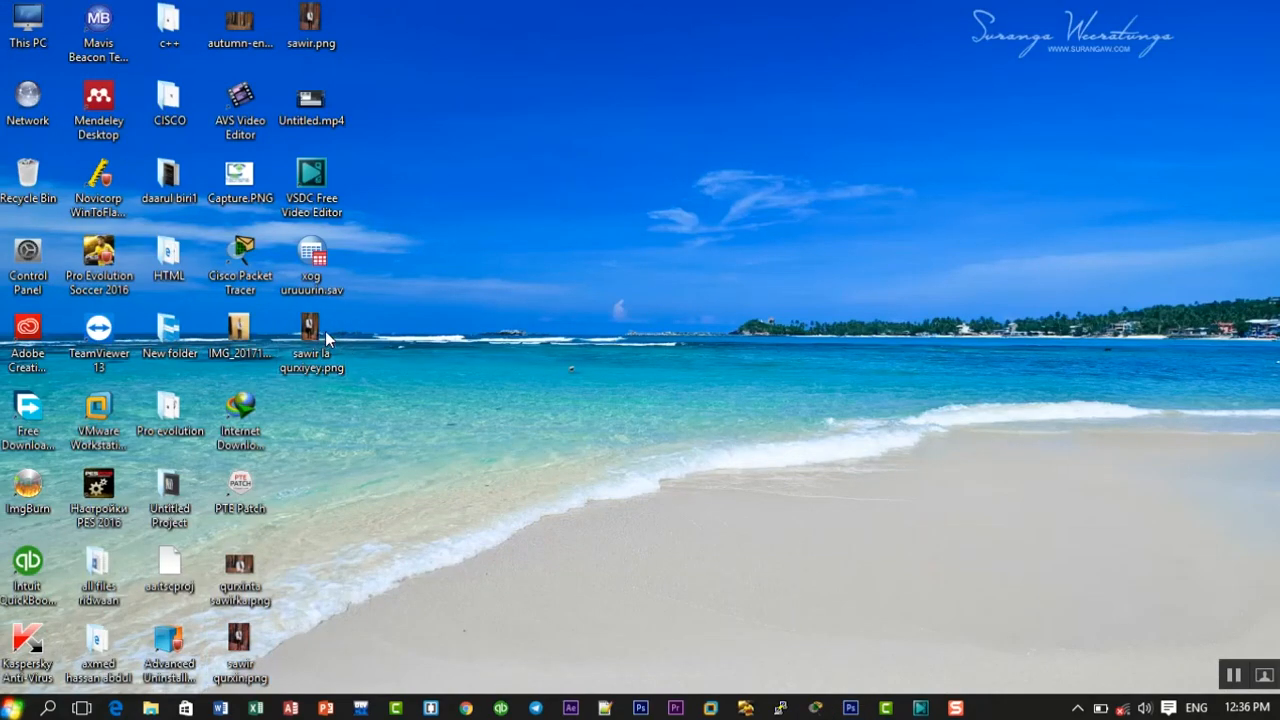
pyautogui.doubleClick(325, 331)
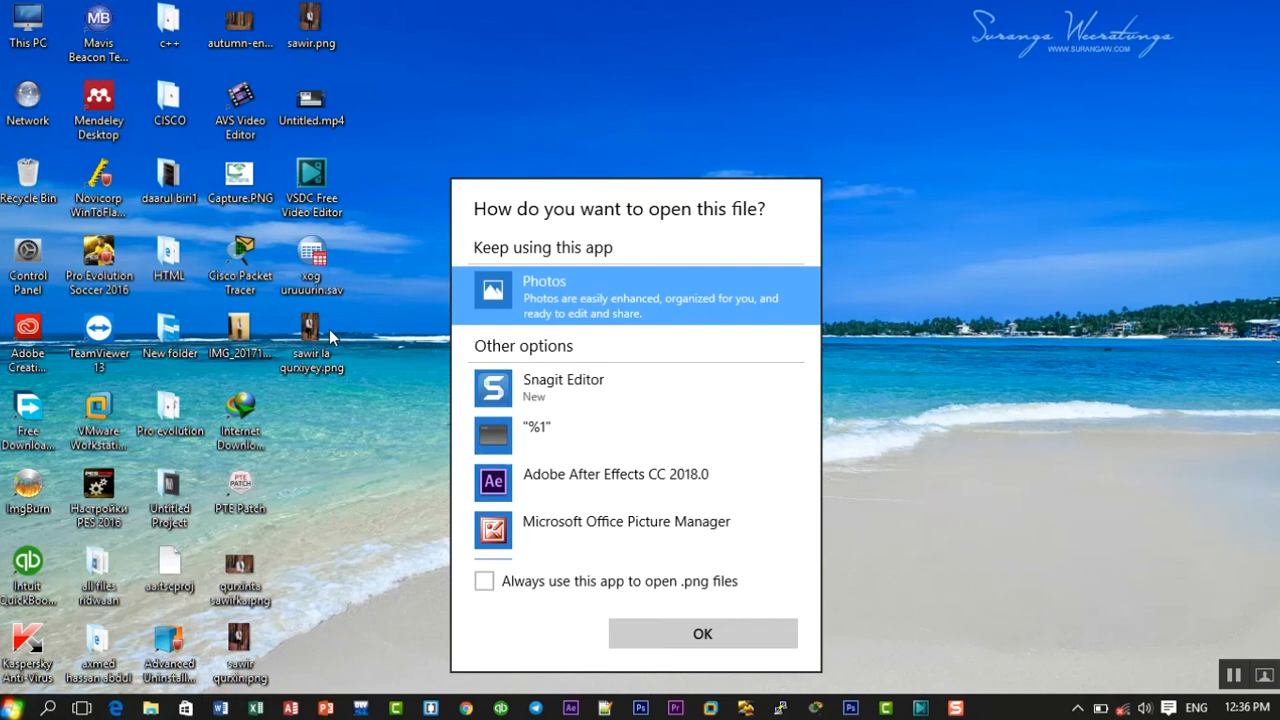
pyautogui.click(626, 301)
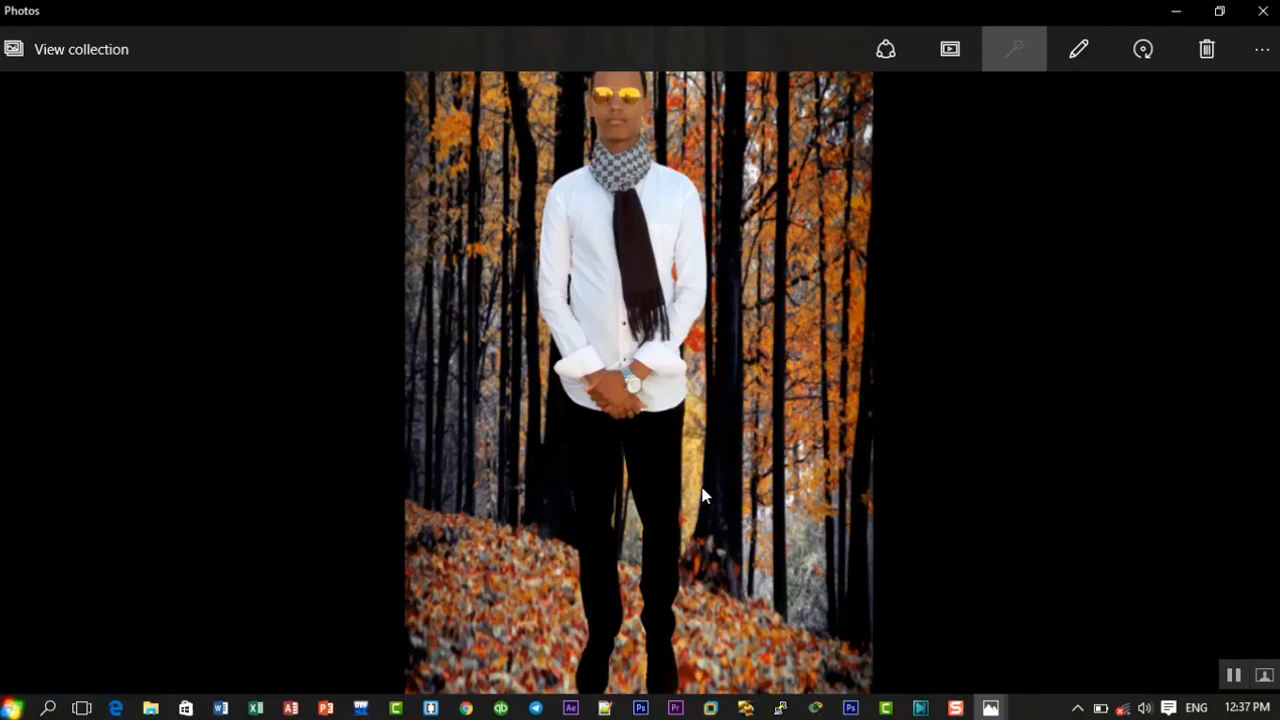